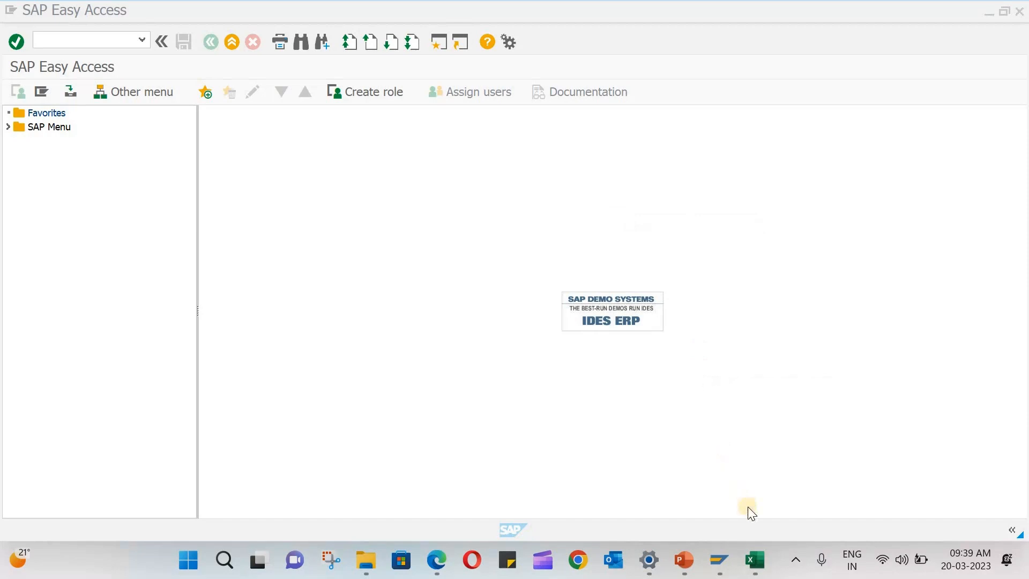
Switch to the ORG.xlsx workbook in Excel and review the client, company code, plant, storage location, purchase org and purchase group entries.
left_click(761, 564)
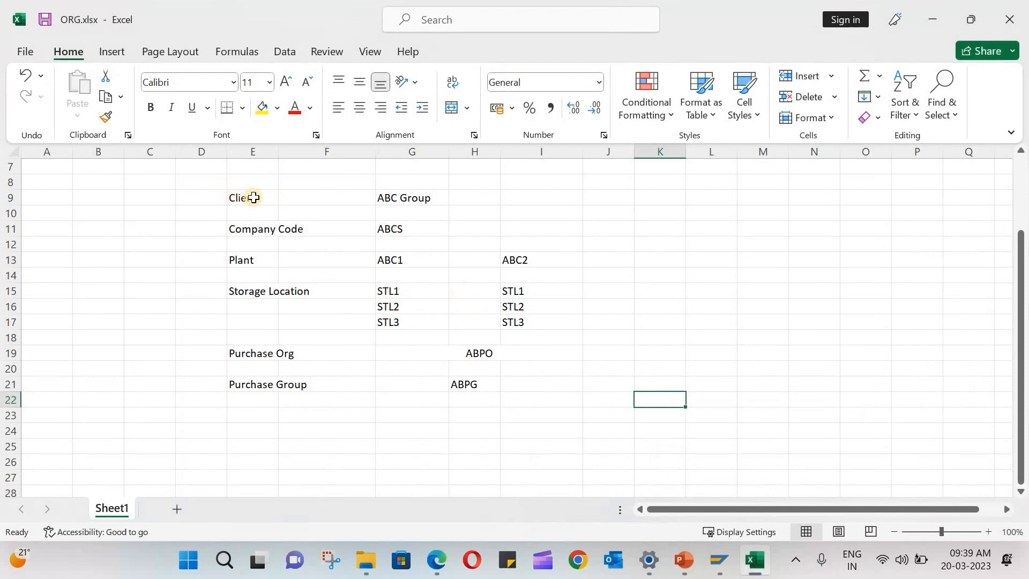
left_click(396, 196)
left_click(397, 228)
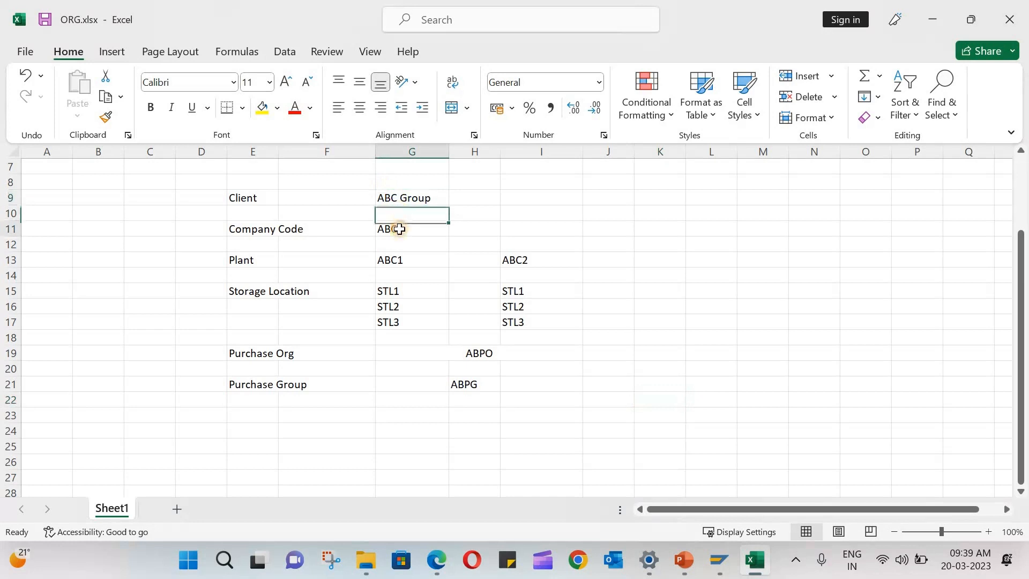
left_click(409, 259)
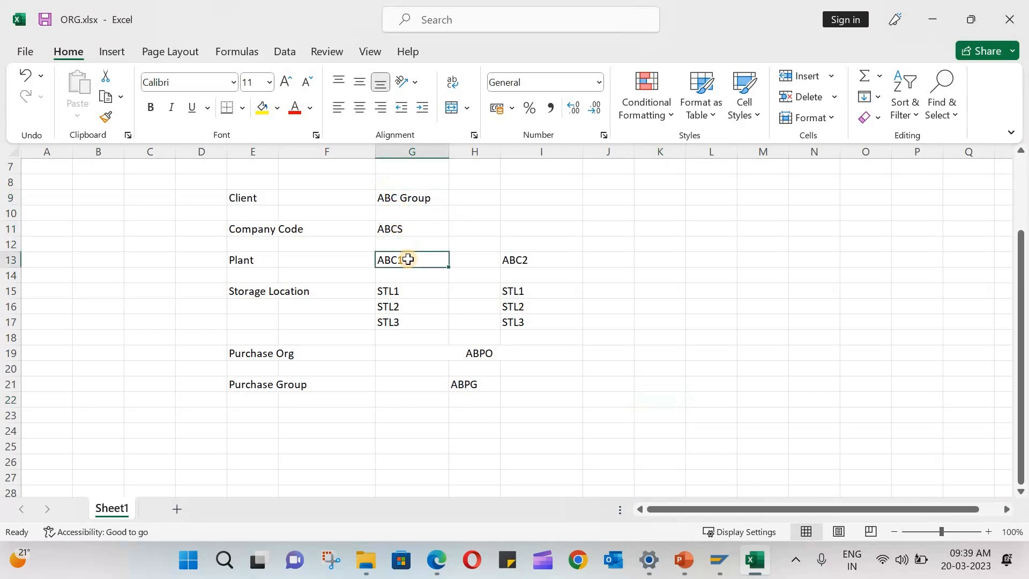
left_click(401, 295)
left_click(485, 351)
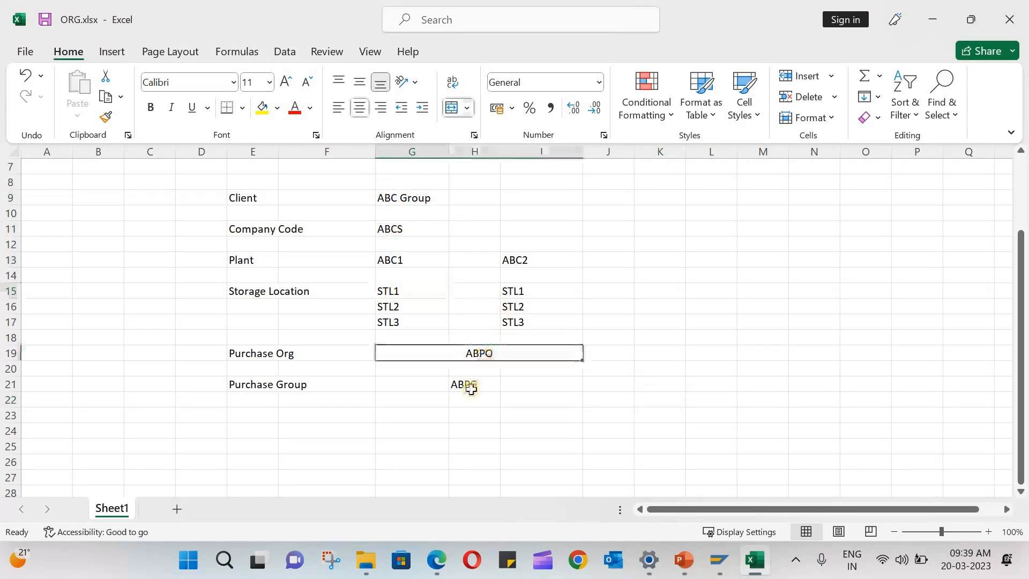
left_click(468, 386)
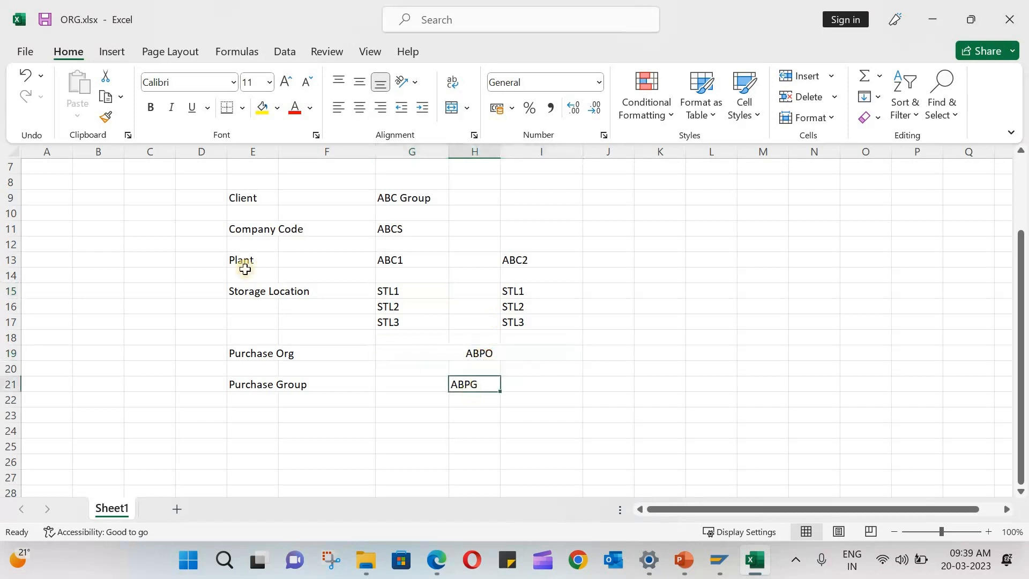
left_click(246, 202)
left_click(260, 236)
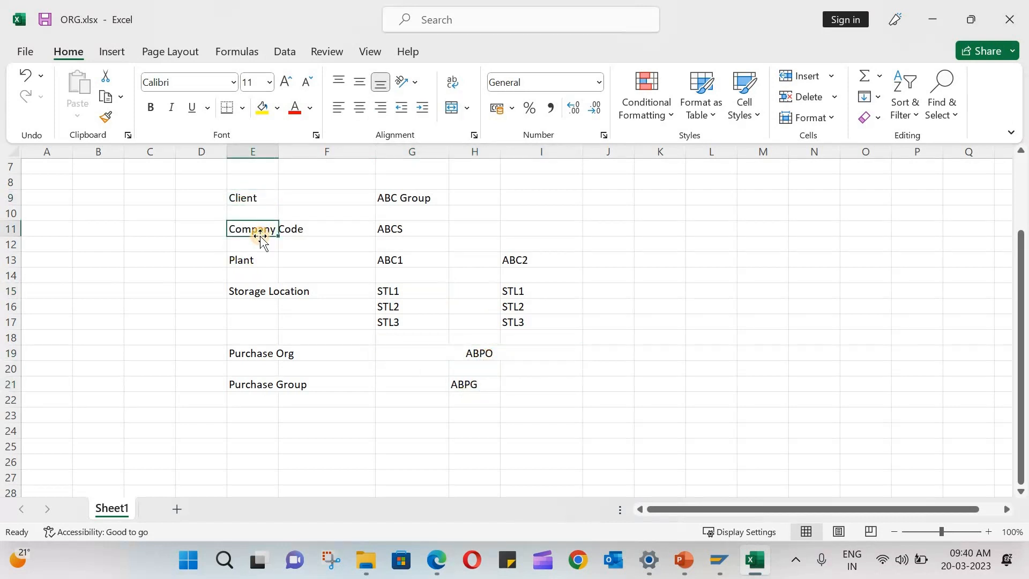
left_click(263, 263)
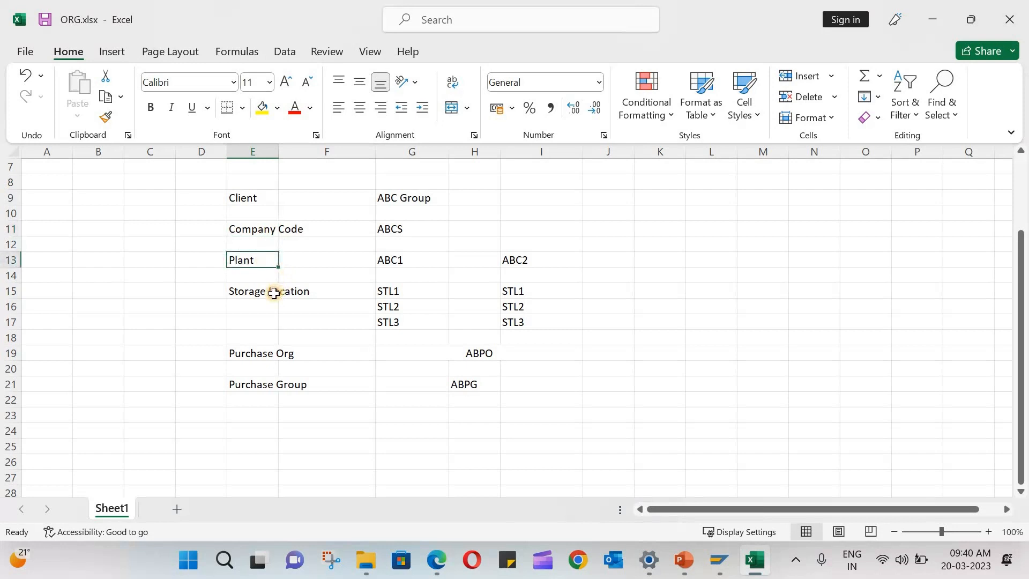
left_click(274, 294)
left_click(286, 357)
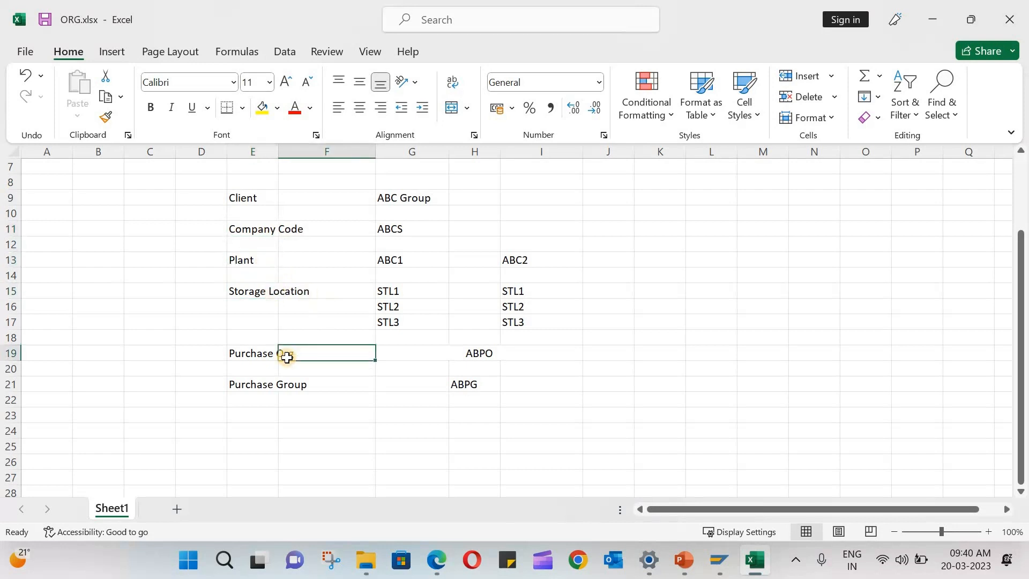
left_click(300, 385)
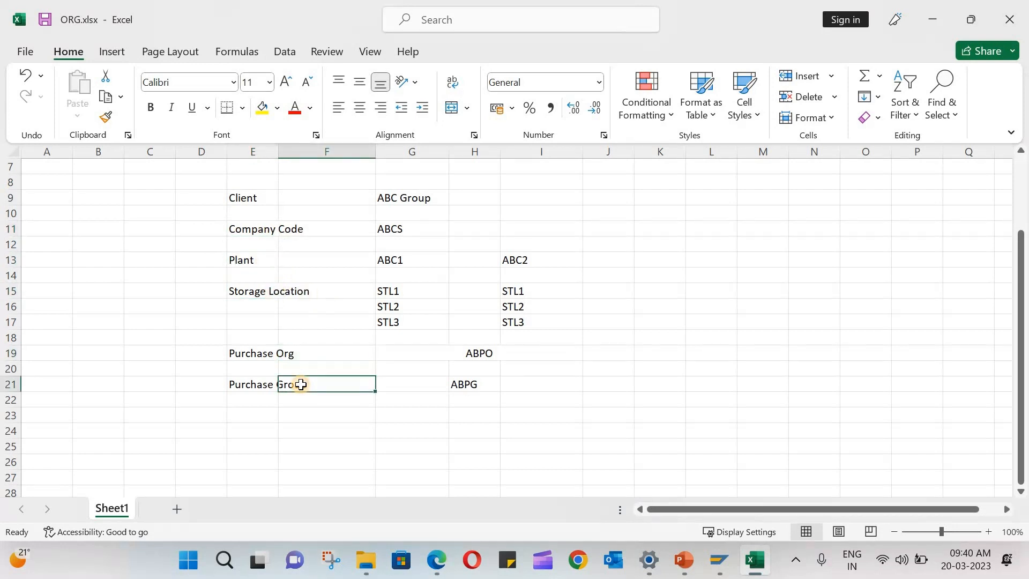
left_click(239, 198)
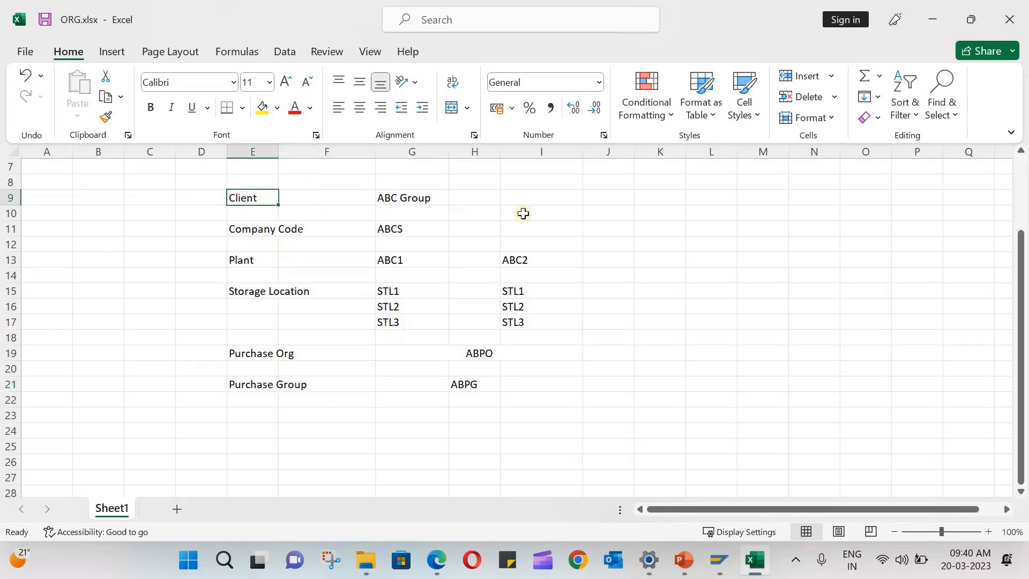
Return to SAP, run transaction SPRO and display the SAP Reference IMG.
left_click(933, 20)
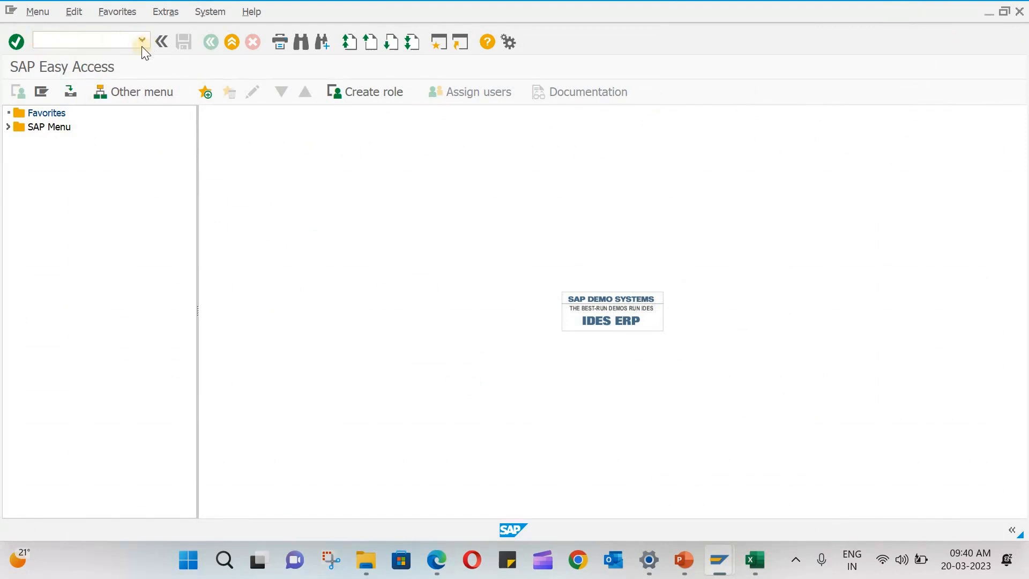
left_click(161, 41)
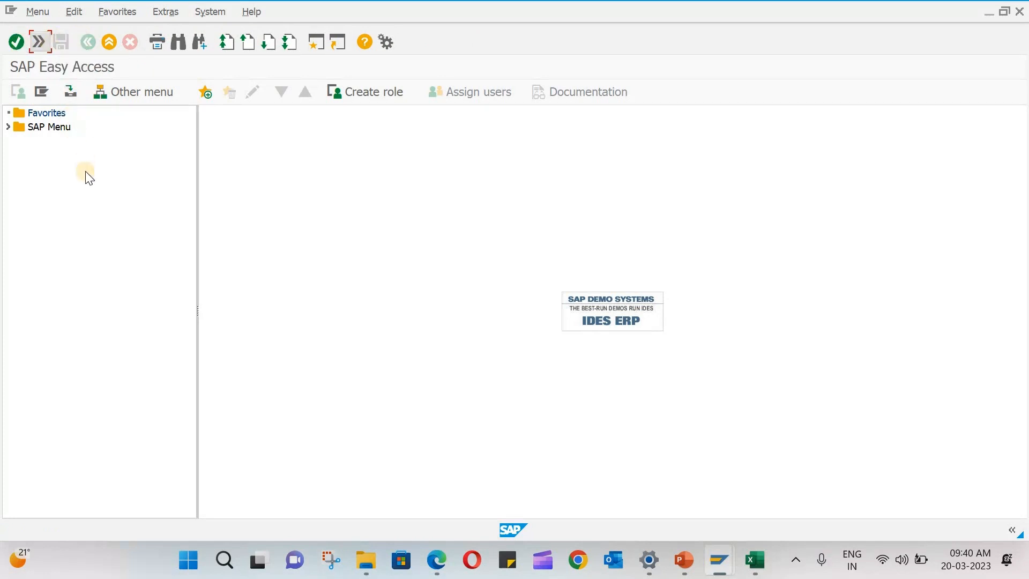
left_click(39, 41)
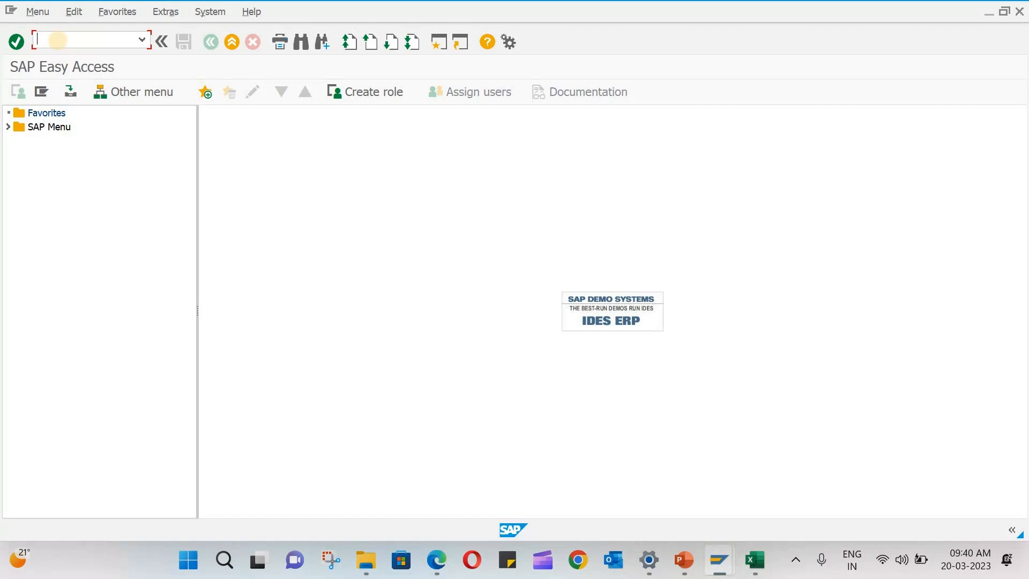
type("SPRO")
key("Return")
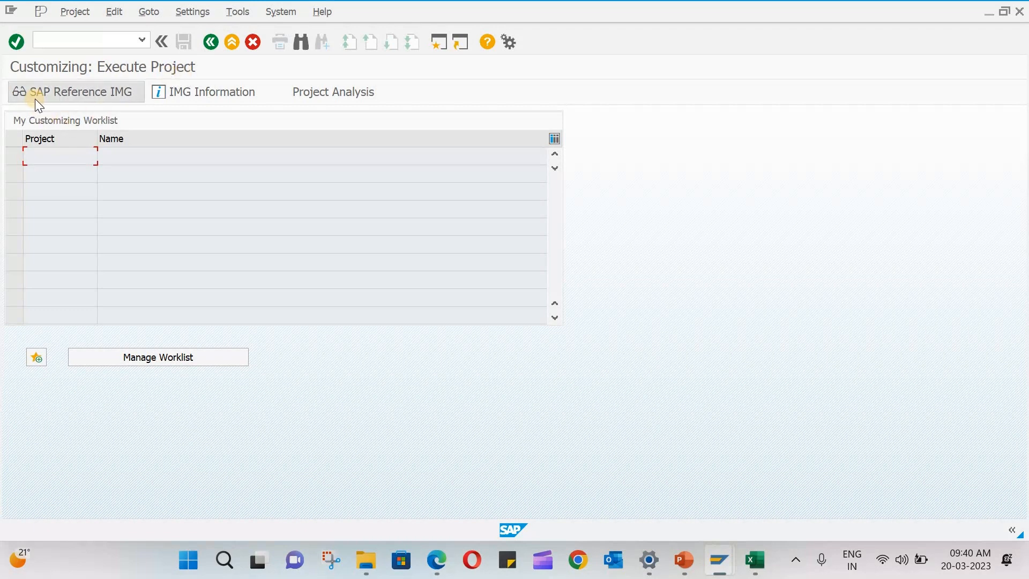
left_click(94, 93)
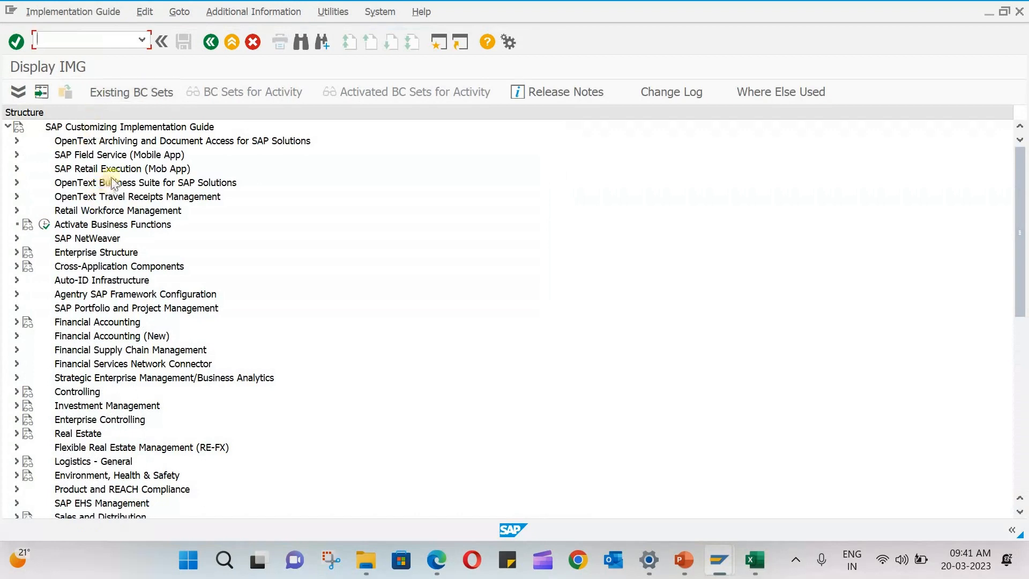
Expand Enterprise Structure and its Definition node in the implementation guide.
scroll(142, 384, "down", 2)
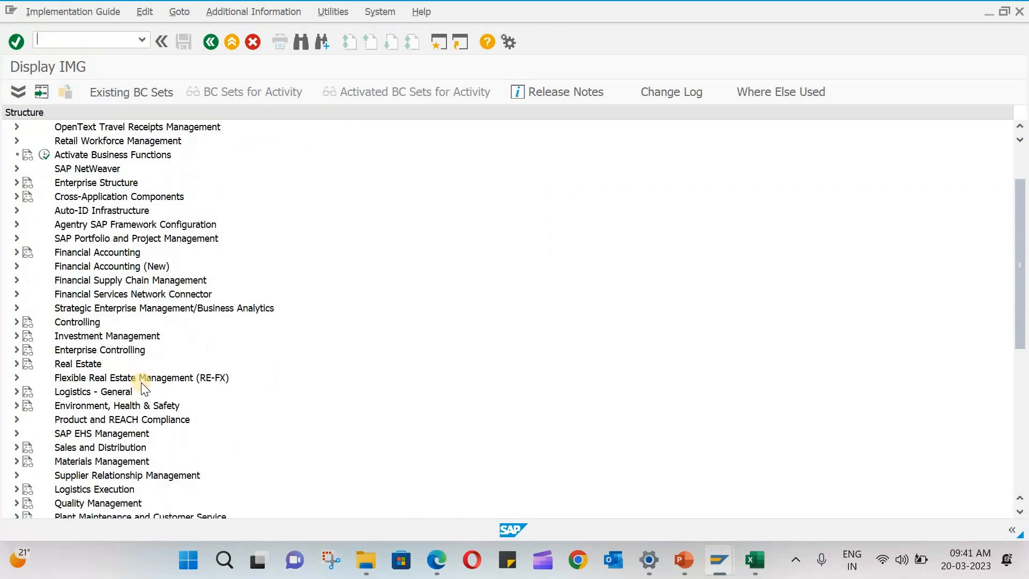
scroll(144, 388, "up", 2)
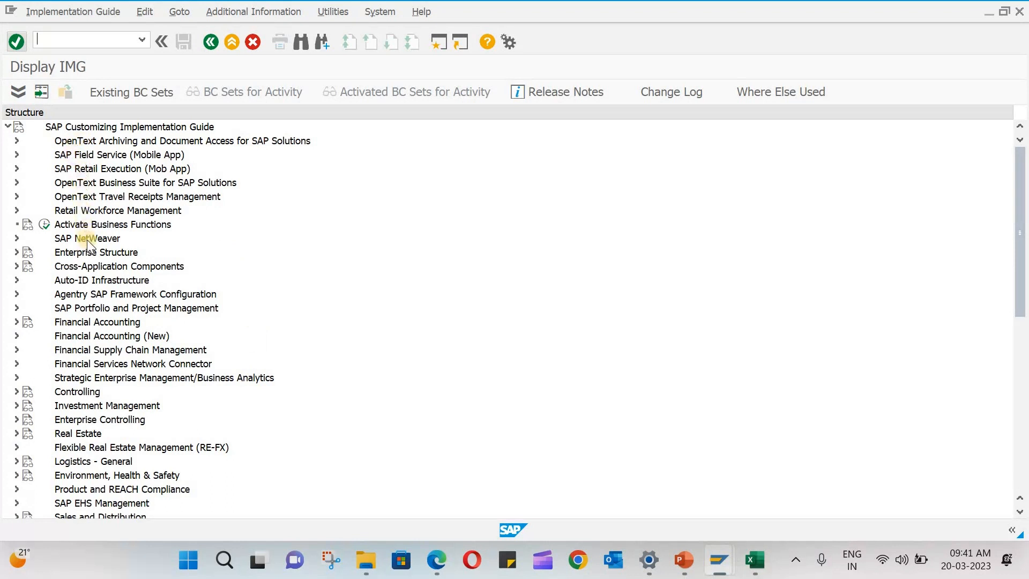
scroll(89, 240, "down", 1)
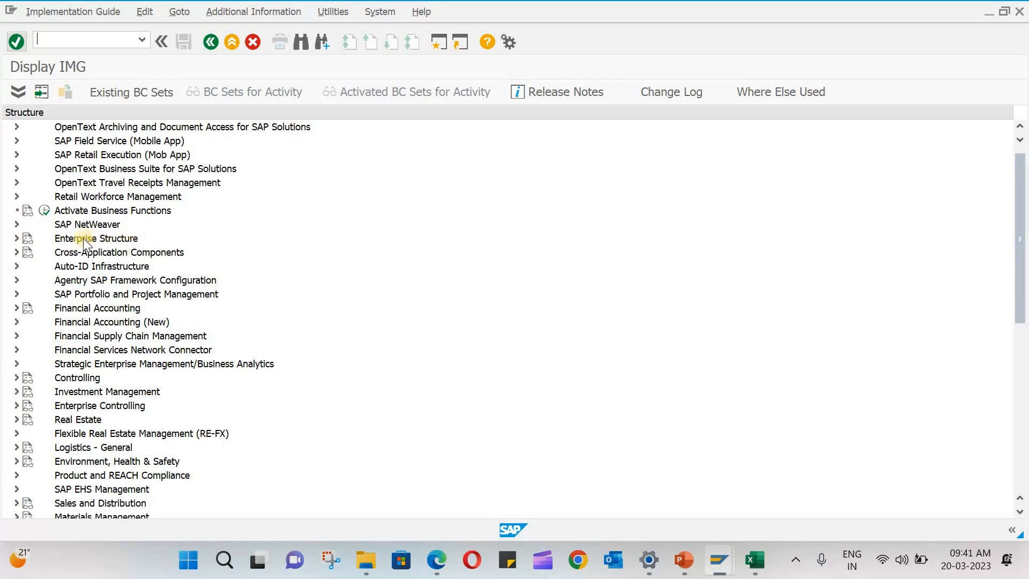
left_click(16, 238)
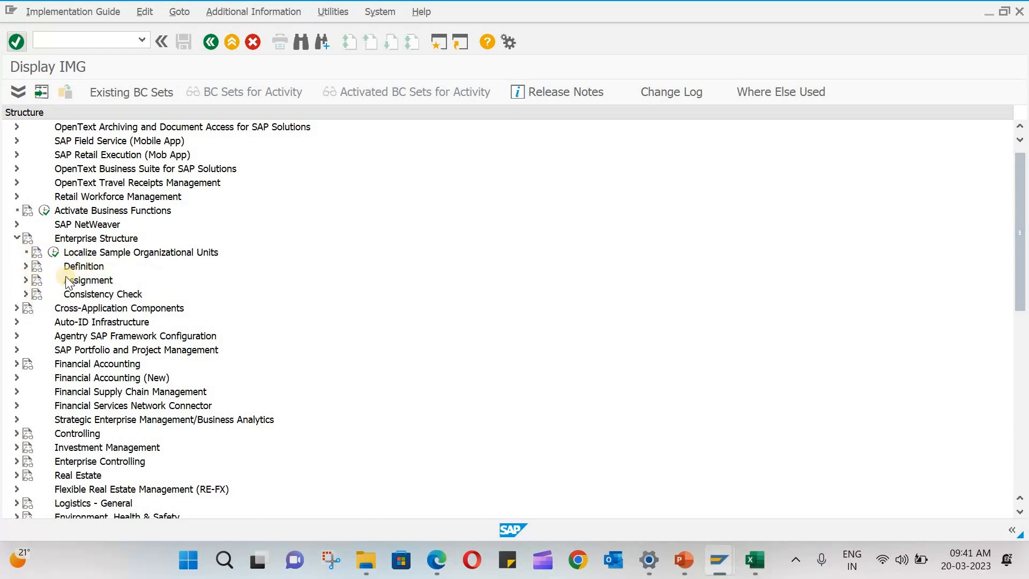
left_click(24, 266)
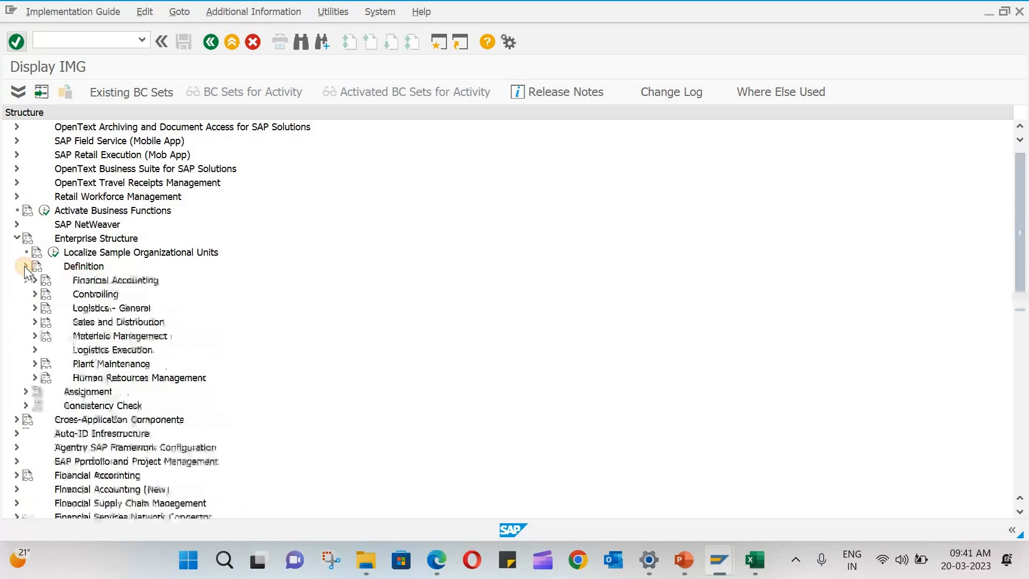
Run the Define company activity under Financial Accounting in the Definition node and start a new entry.
scroll(105, 252, "down", 1)
scroll(105, 252, "down", 1)
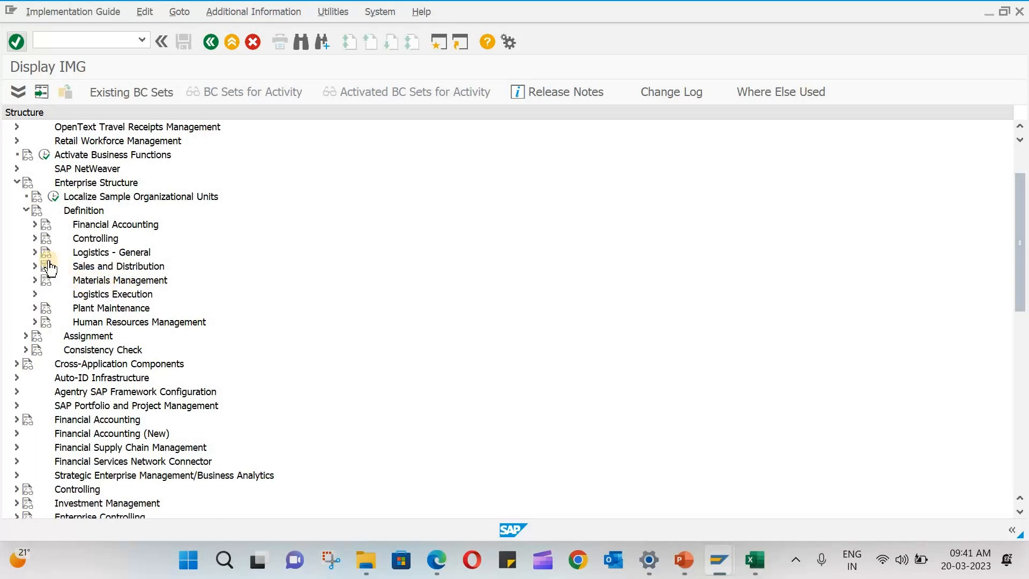
left_click(35, 224)
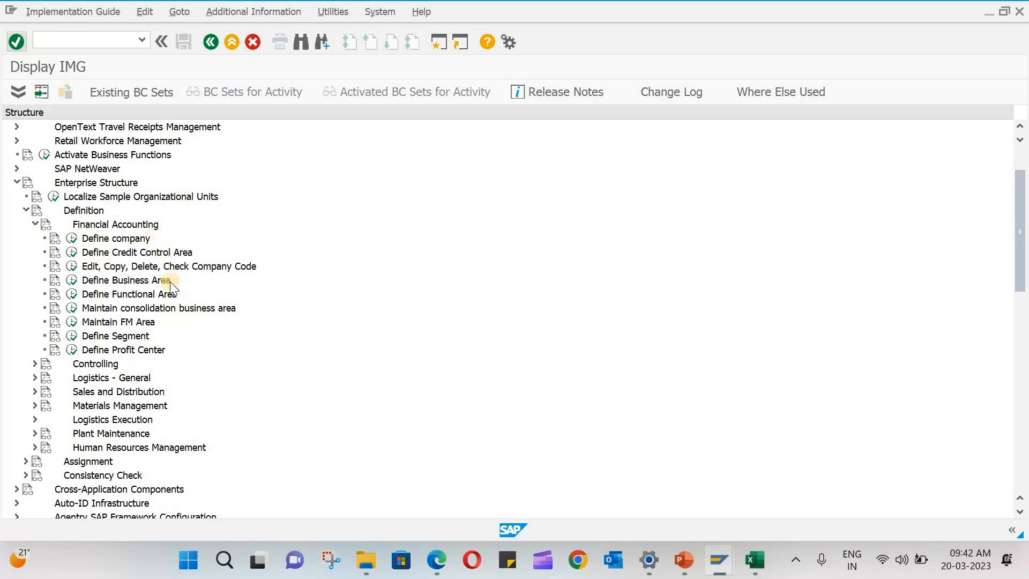
left_click(72, 238)
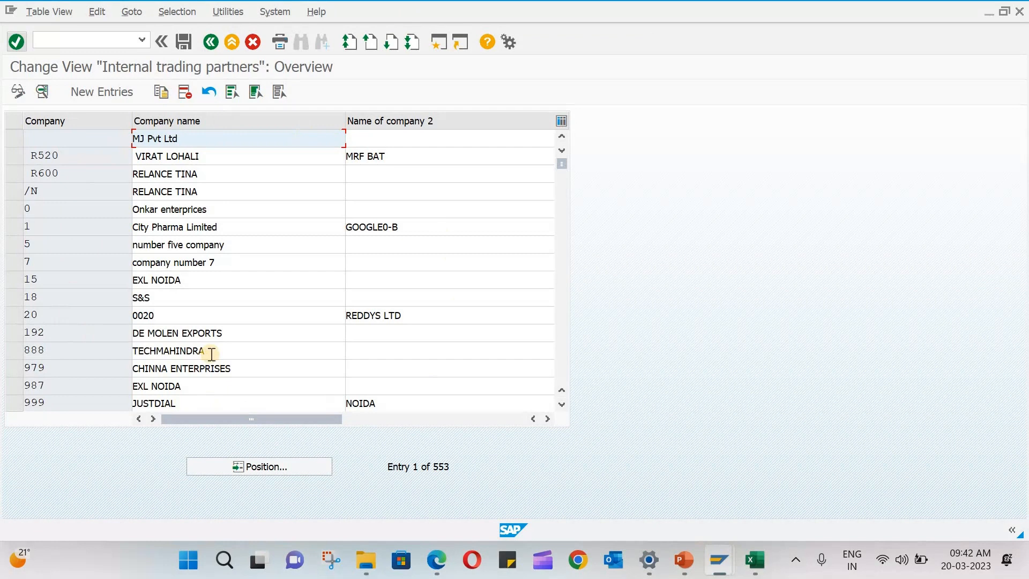
left_click(90, 92)
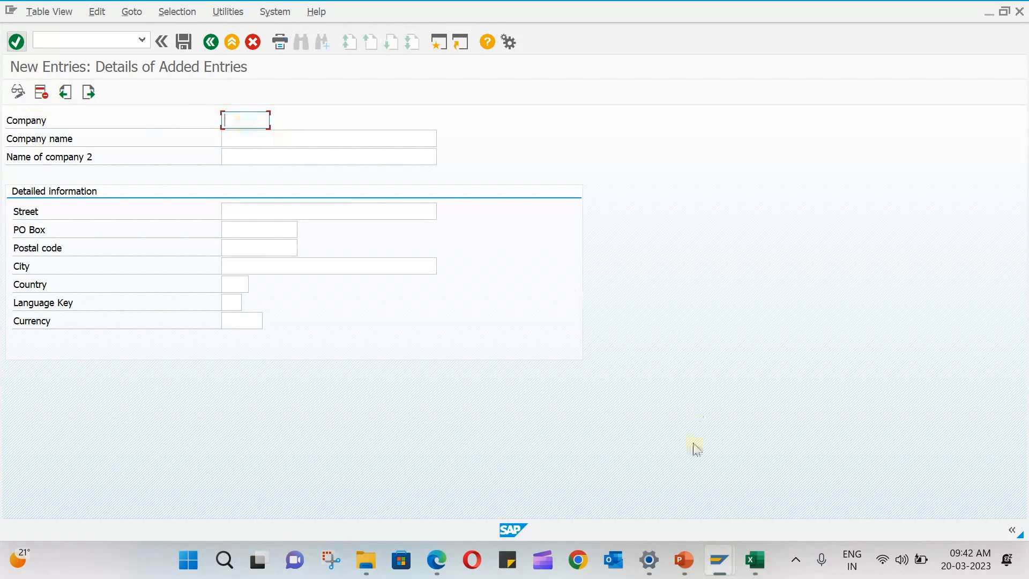
Check the client in ORG.xlsx, then enter company ABC in SAP with company name ABC Group and second name ABC Industries.
left_click(769, 564)
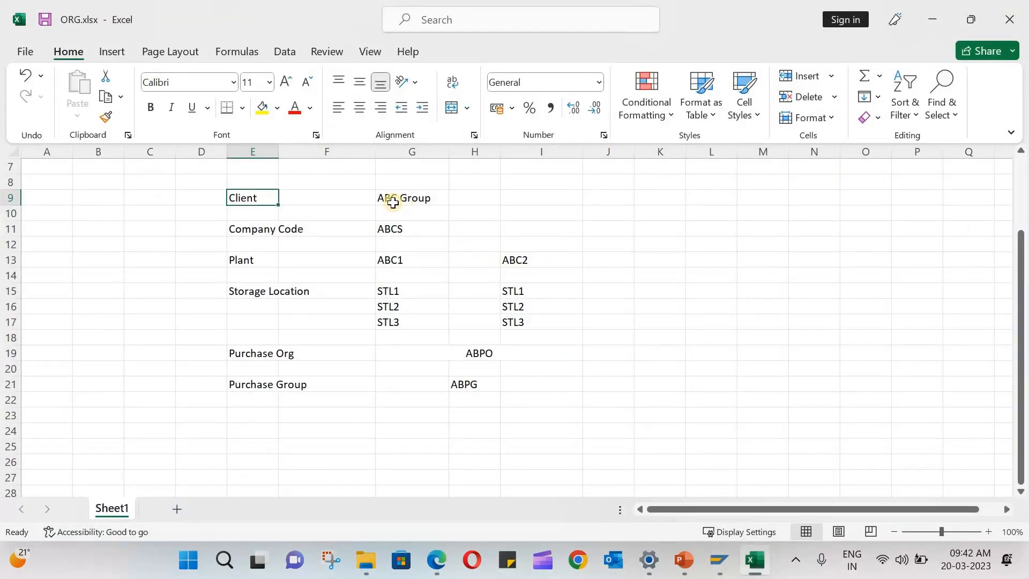
left_click(755, 560)
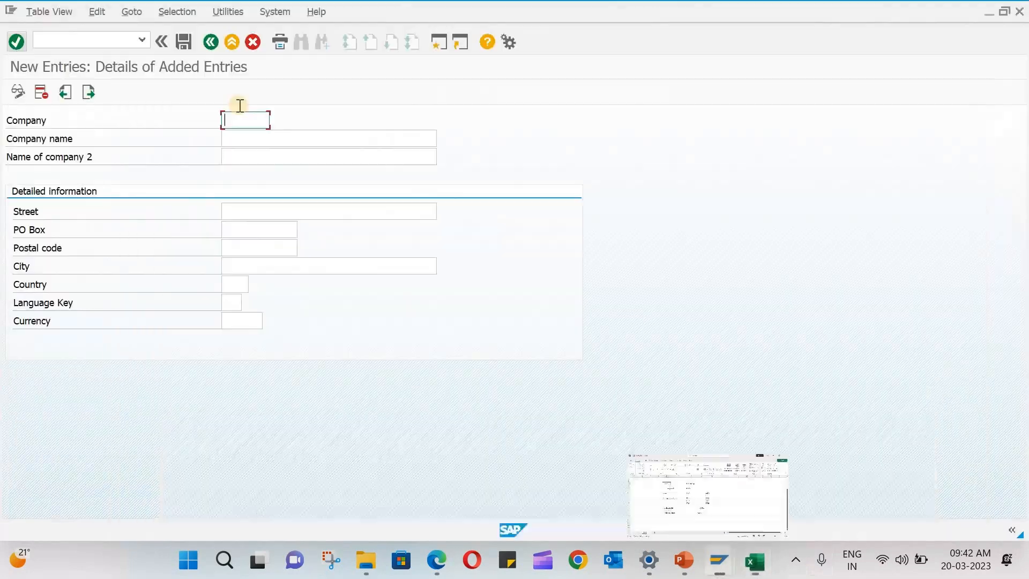
left_click(249, 119)
type("ABC")
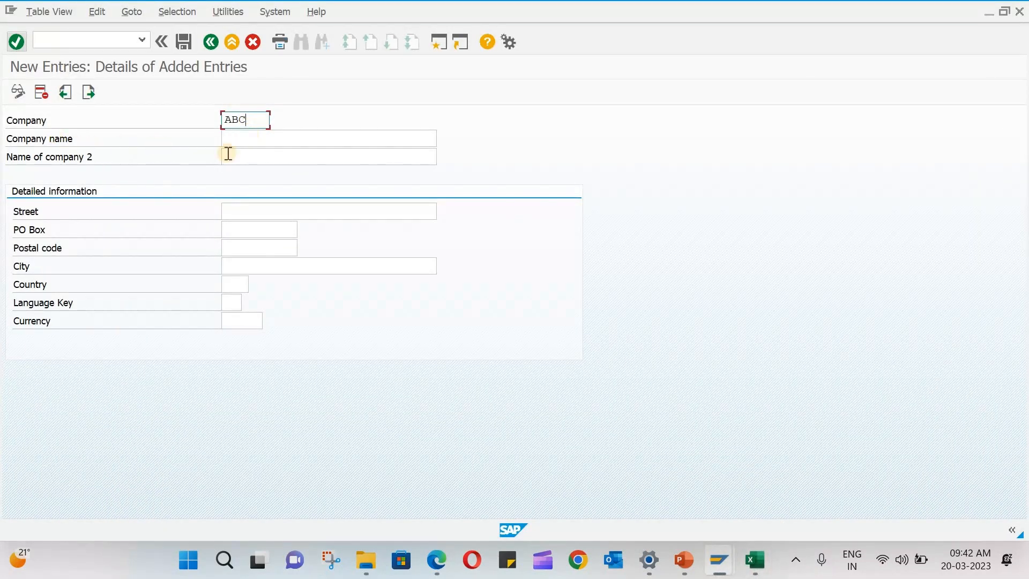
left_click(233, 138)
type("ABC G")
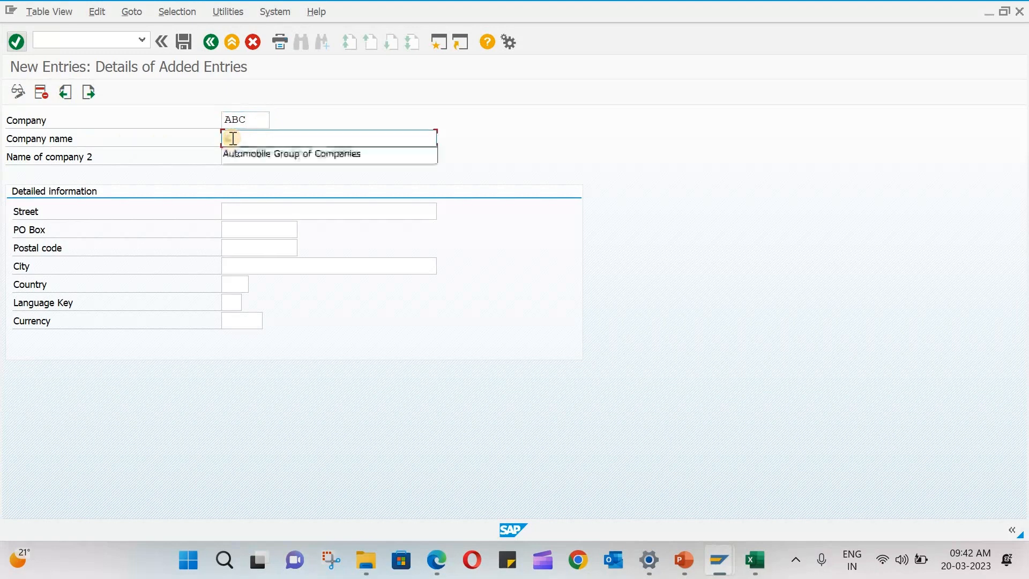
type("roup")
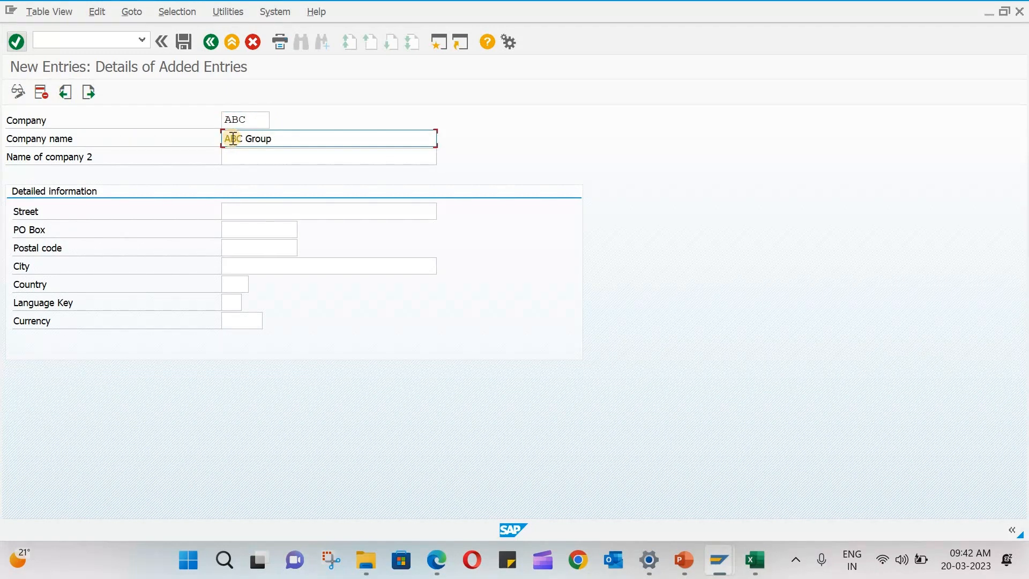
key("Tab")
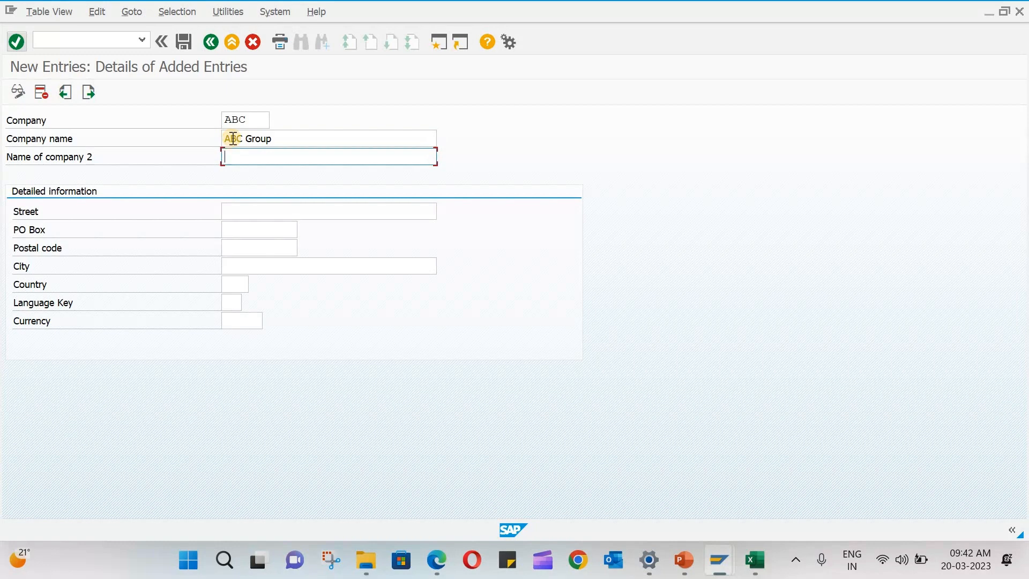
type("ABC Industries")
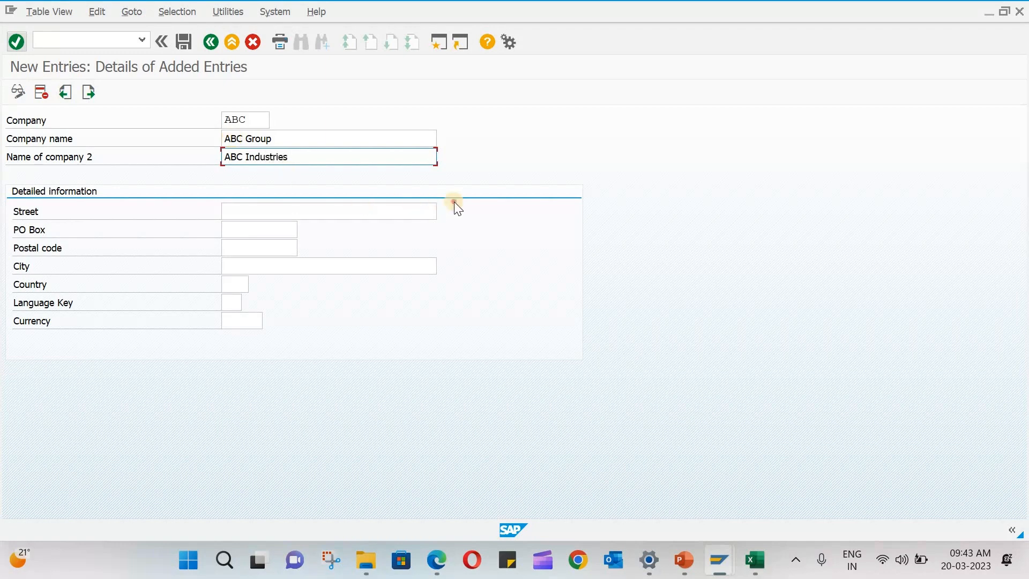
Enter the company's street and PO box in the detailed information and set the city to Pune.
left_click(237, 206)
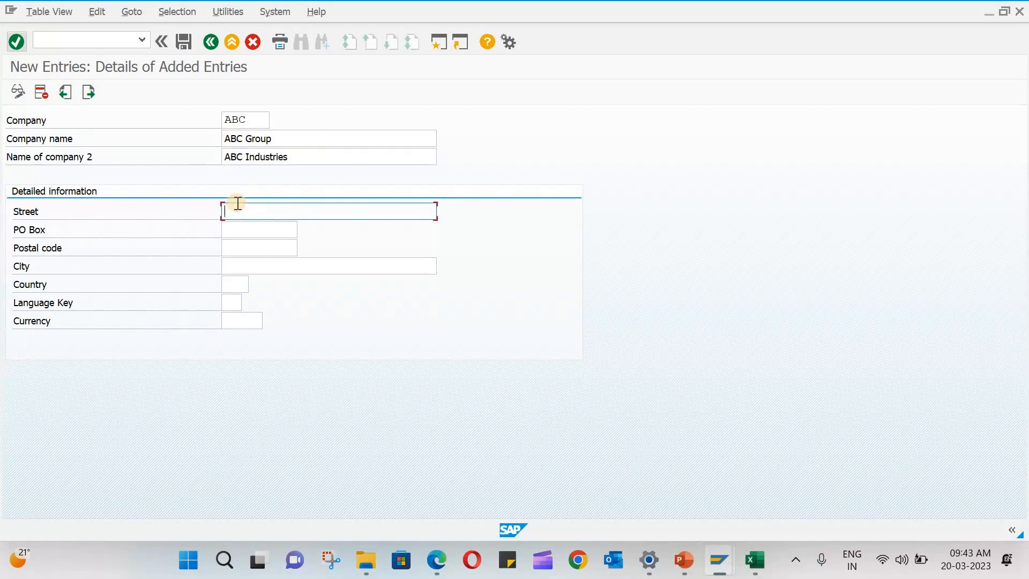
type("MG r")
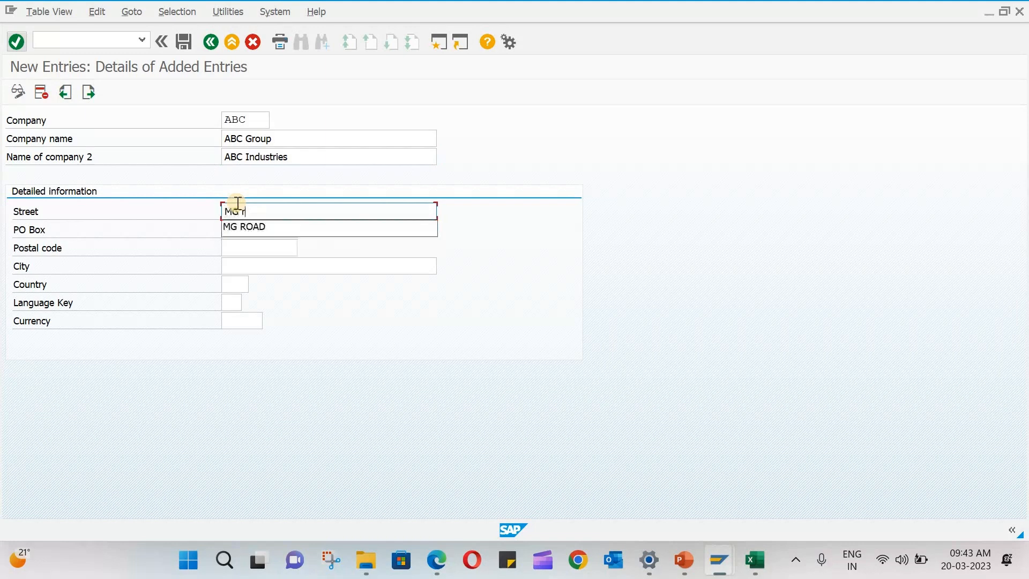
type("oad")
key("Tab")
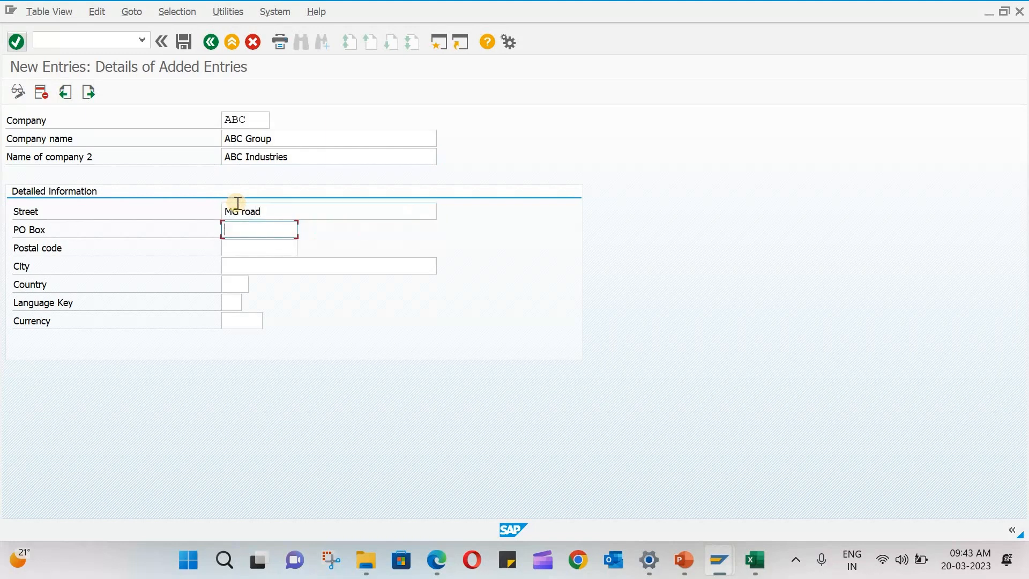
type("123456")
key("Tab")
key("Tab")
type("Pune")
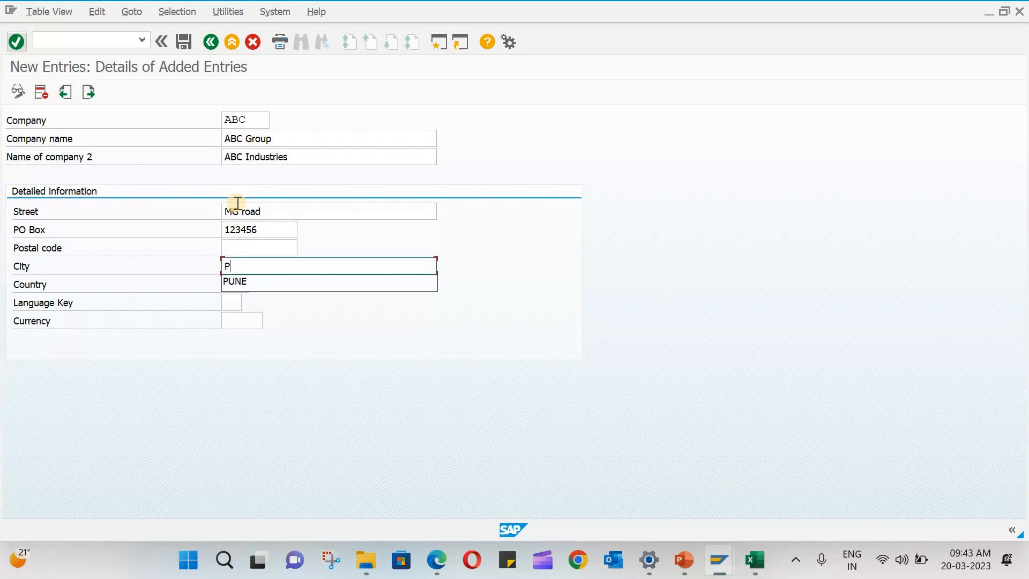
key("Tab")
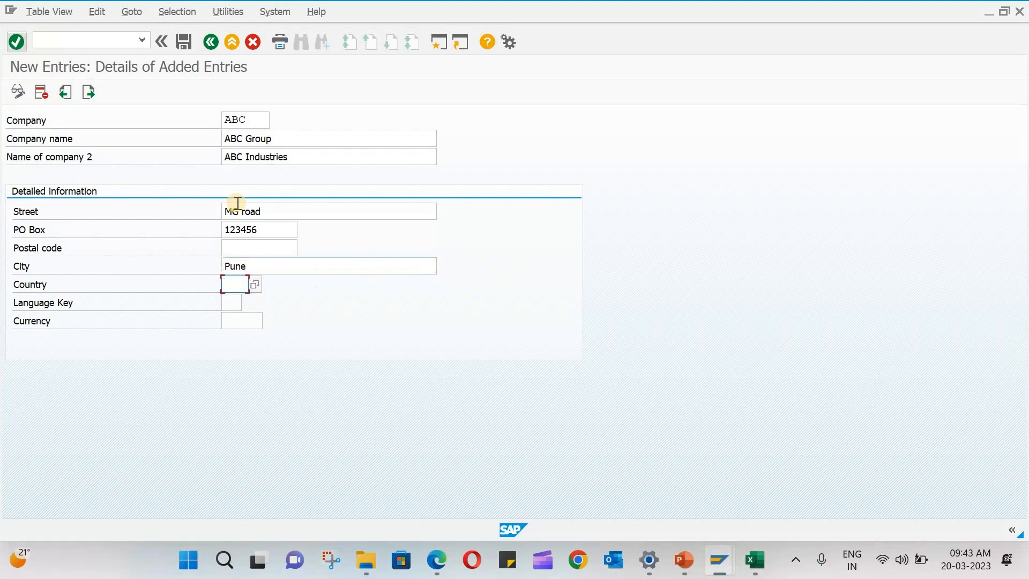
Set the company's country to IN, language key to EN and currency to INR.
type("IN")
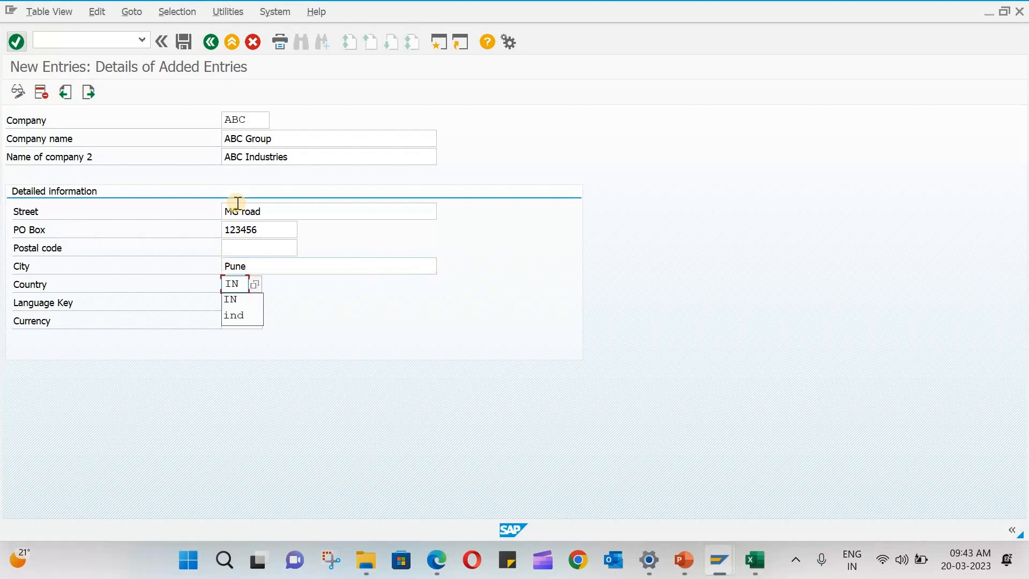
key("Tab")
type("EN")
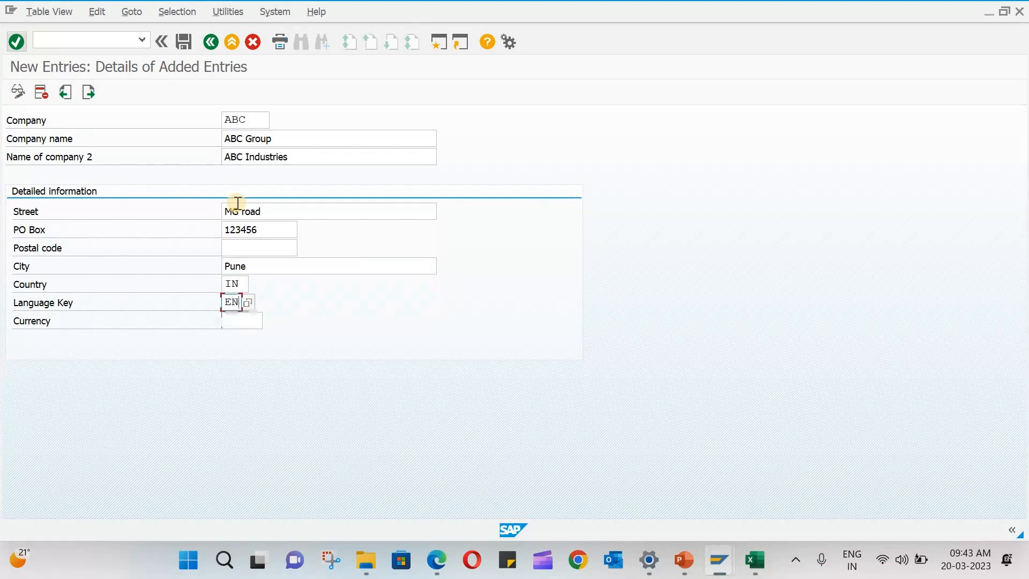
key("Tab")
type("INR")
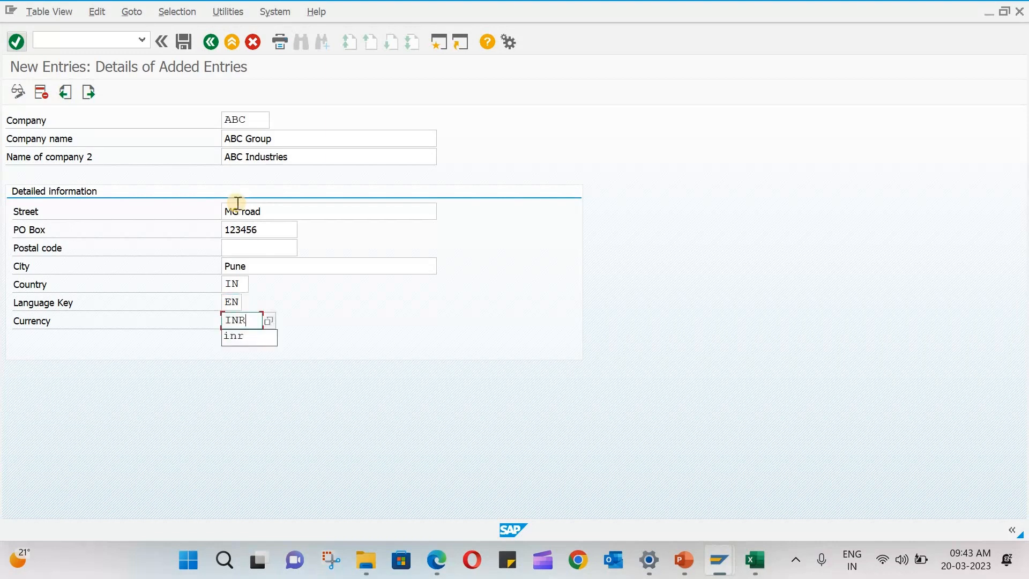
left_click(519, 297)
Look up India's code in the list of possible country values, then close the list without changing the entry.
left_click(250, 284)
left_click(233, 302)
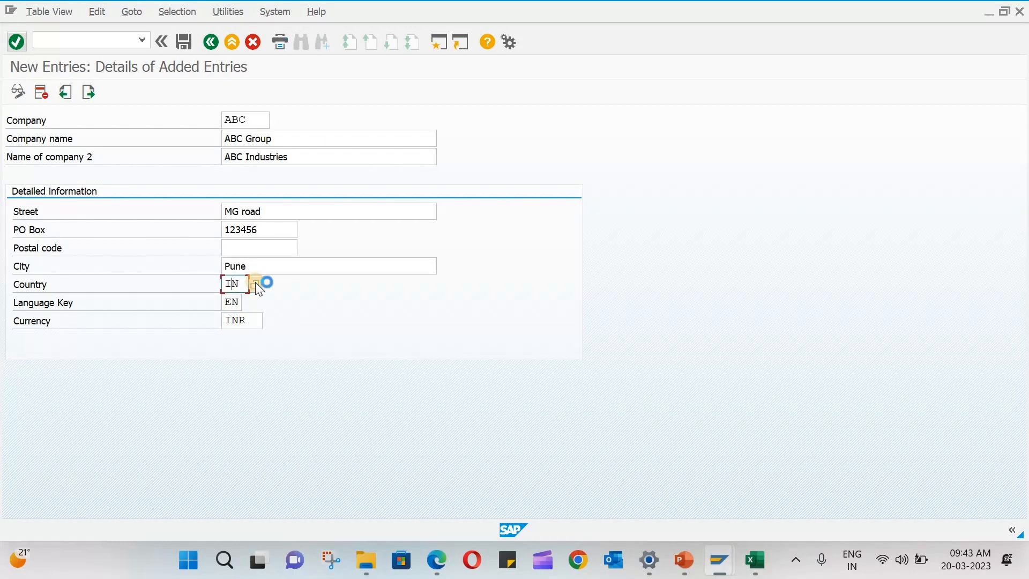
left_click(255, 283)
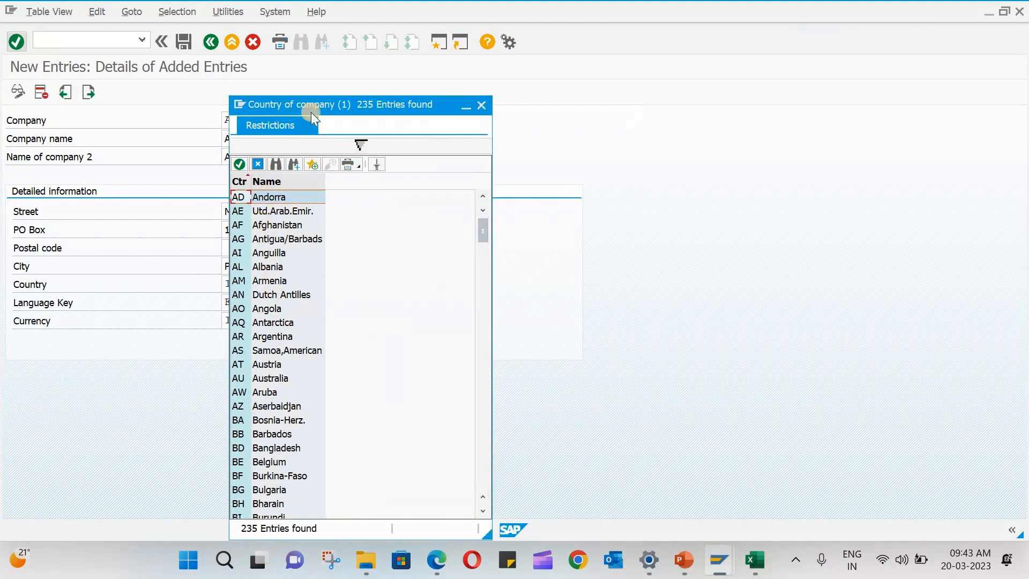
left_click_drag(288, 109, 545, 92)
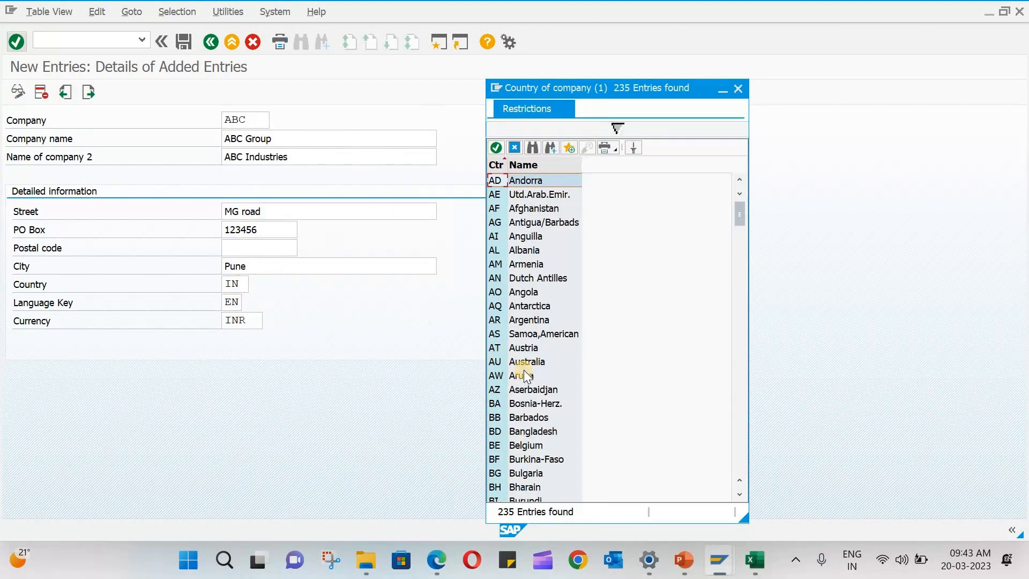
scroll(553, 423, "down", 17)
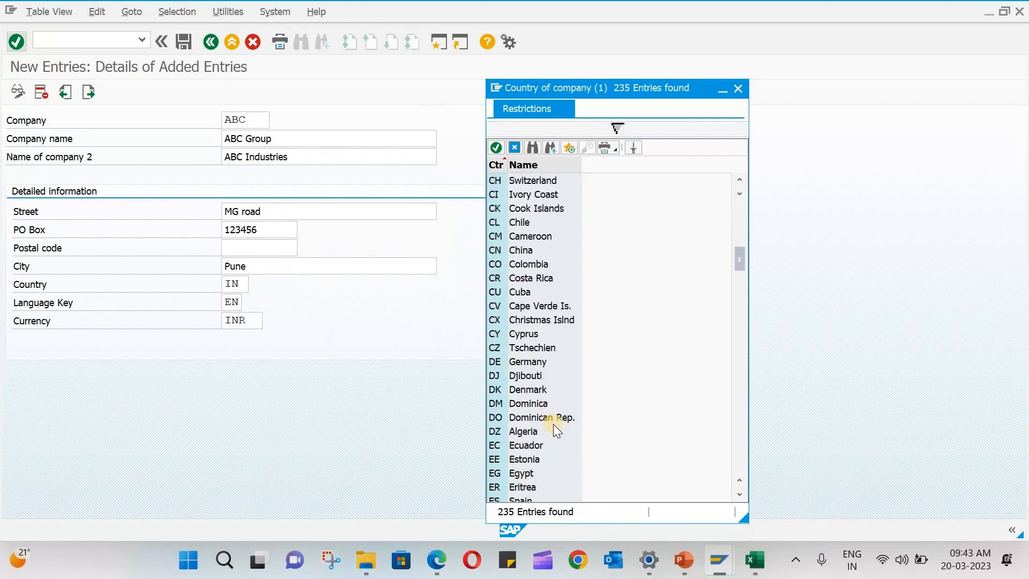
scroll(553, 424, "down", 8)
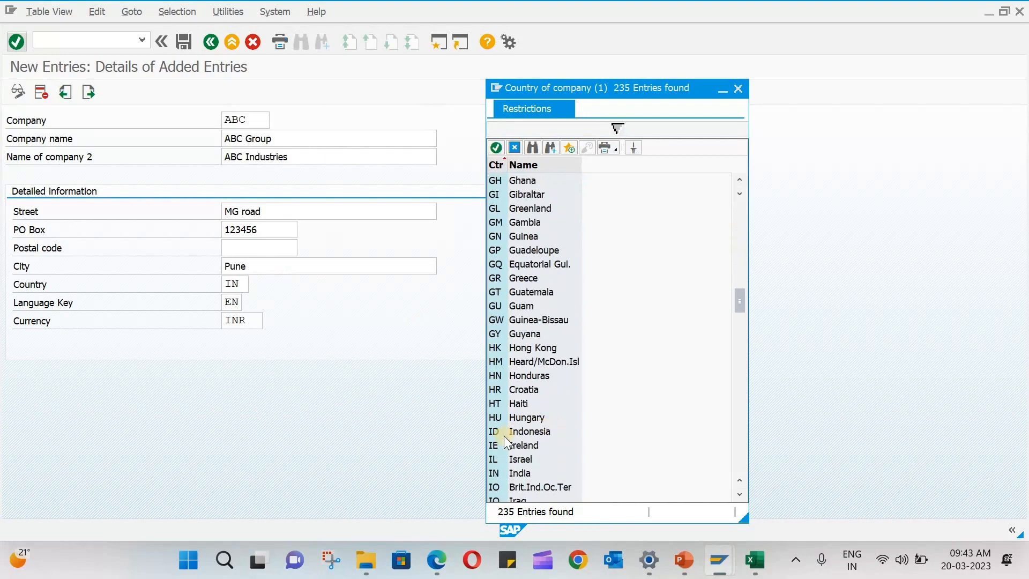
left_click(493, 474)
left_click(495, 349)
left_click(528, 277)
left_click(738, 88)
View the possible values for the company's currency and close the list, keeping INR.
left_click(240, 303)
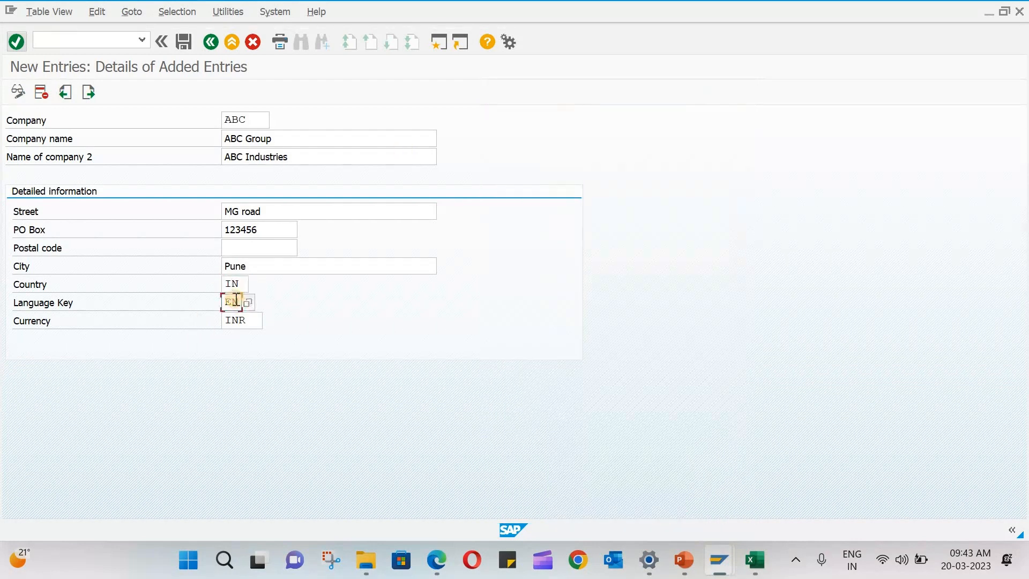
left_click(234, 321)
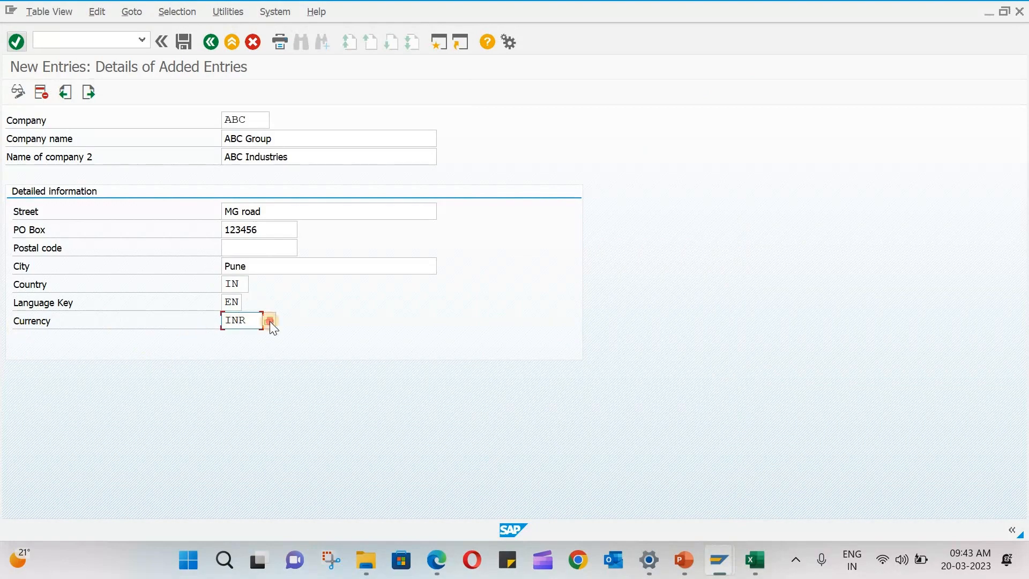
left_click(269, 320)
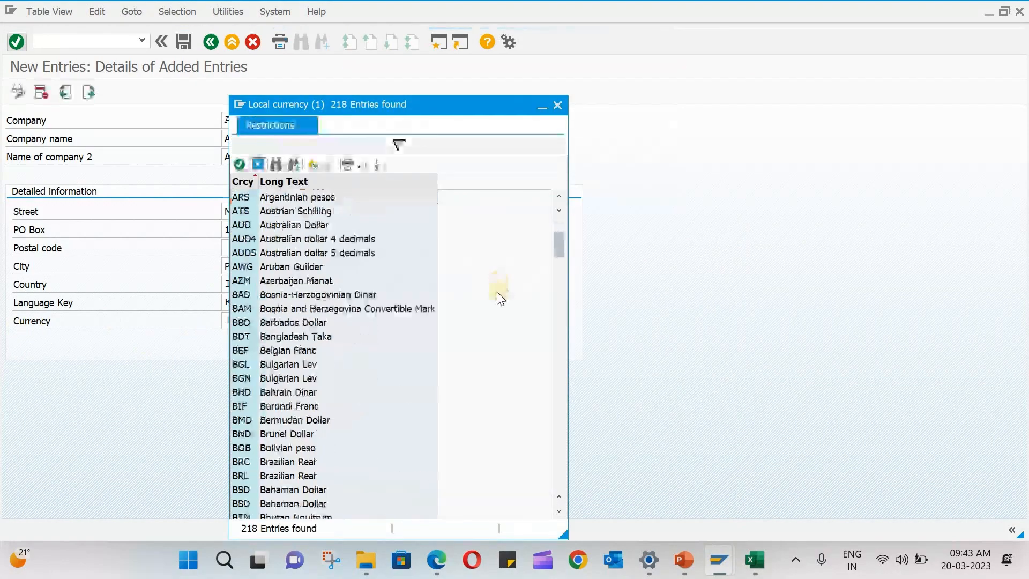
scroll(500, 285, "down", 3)
scroll(500, 285, "up", 7)
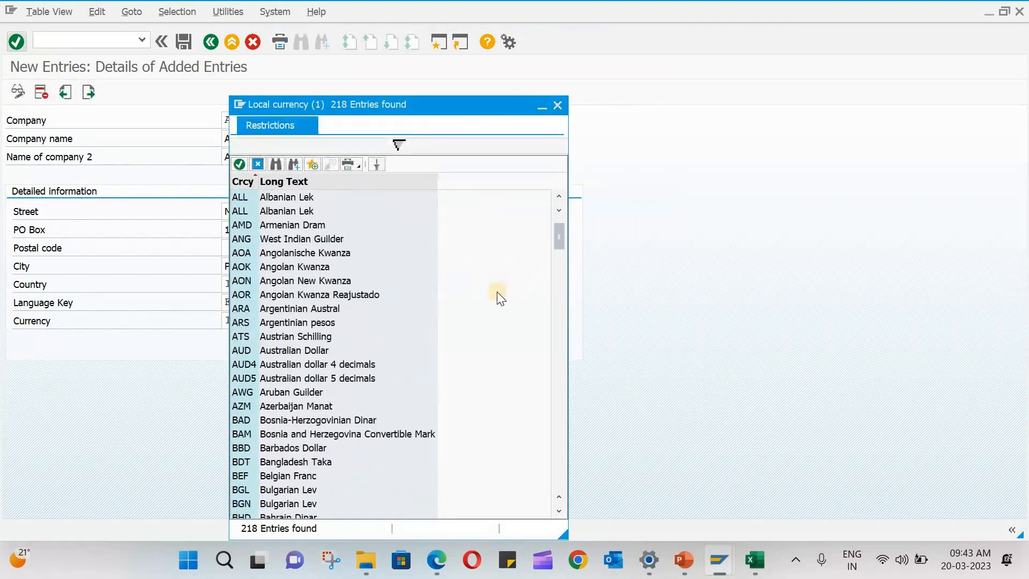
left_click(558, 105)
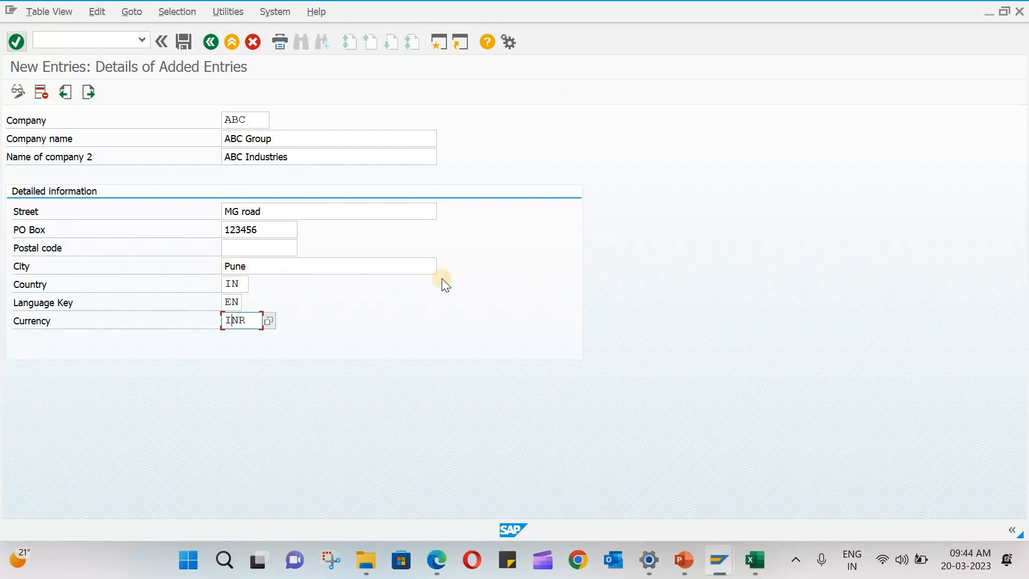
Save the company entry under a new customizing request with the short description NEW COMPANY CREATION.
key("Return")
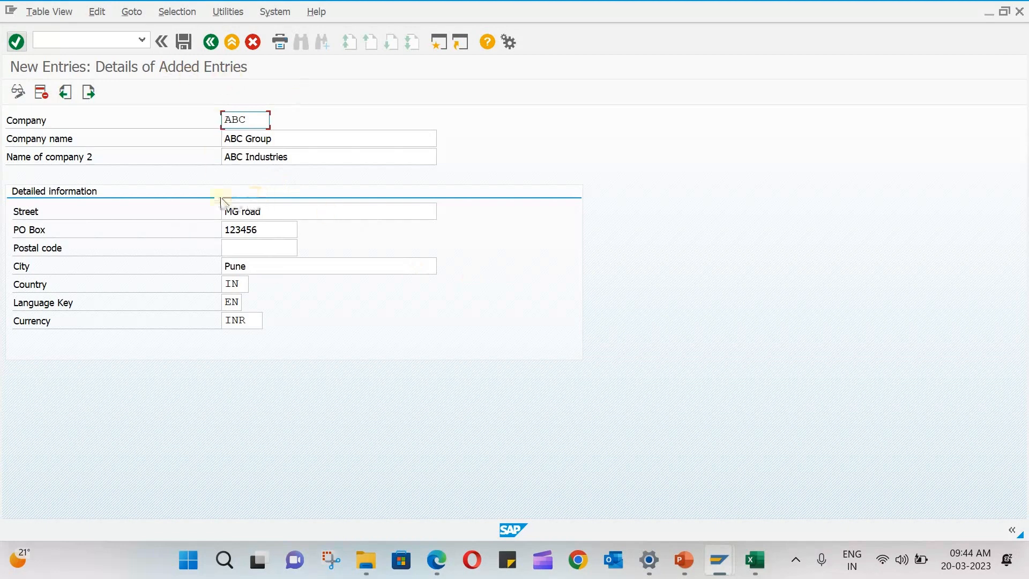
left_click(185, 42)
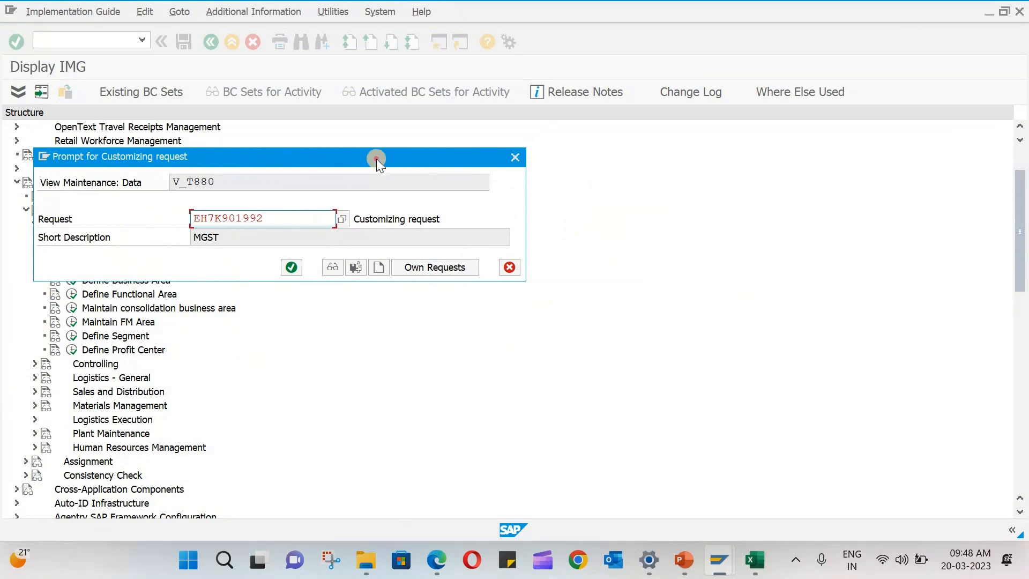
left_click_drag(376, 159, 585, 159)
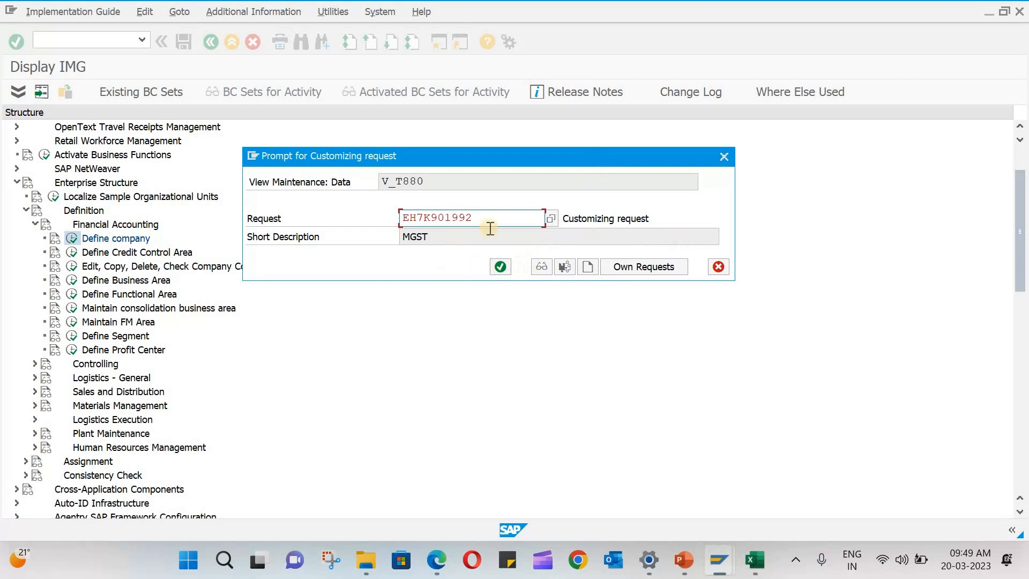
left_click(588, 268)
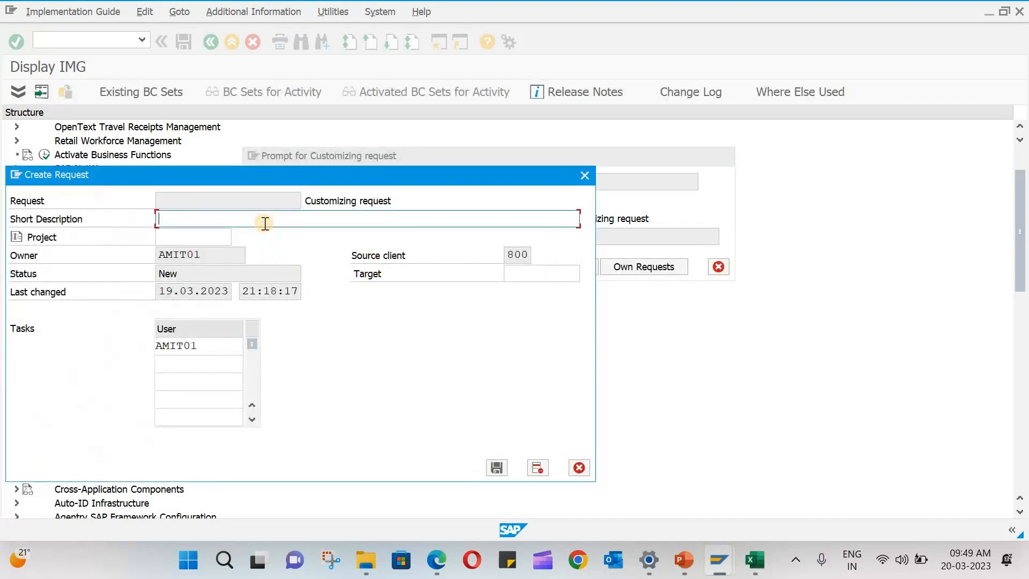
type("NEW COMPANY CREATION")
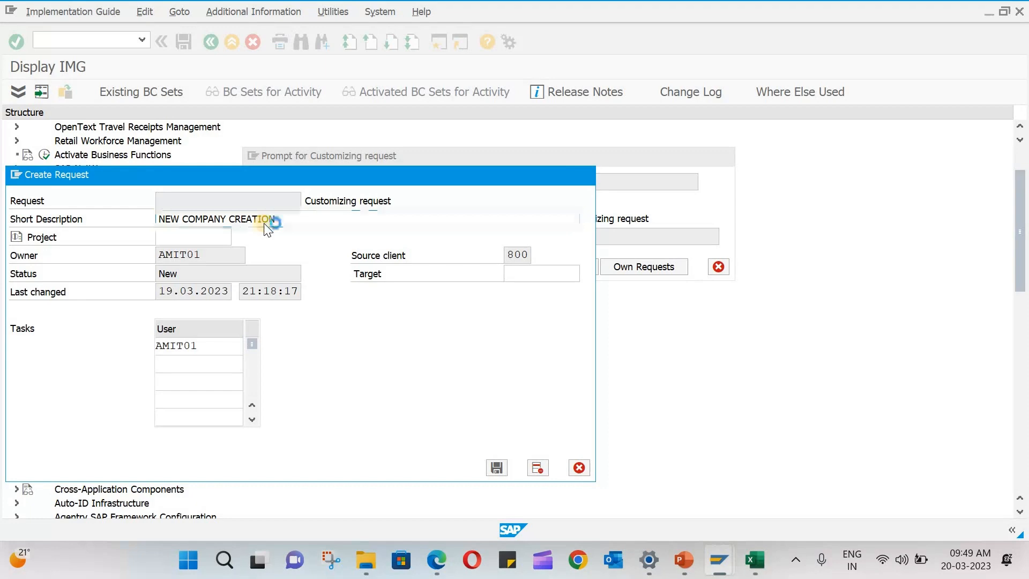
key("Return")
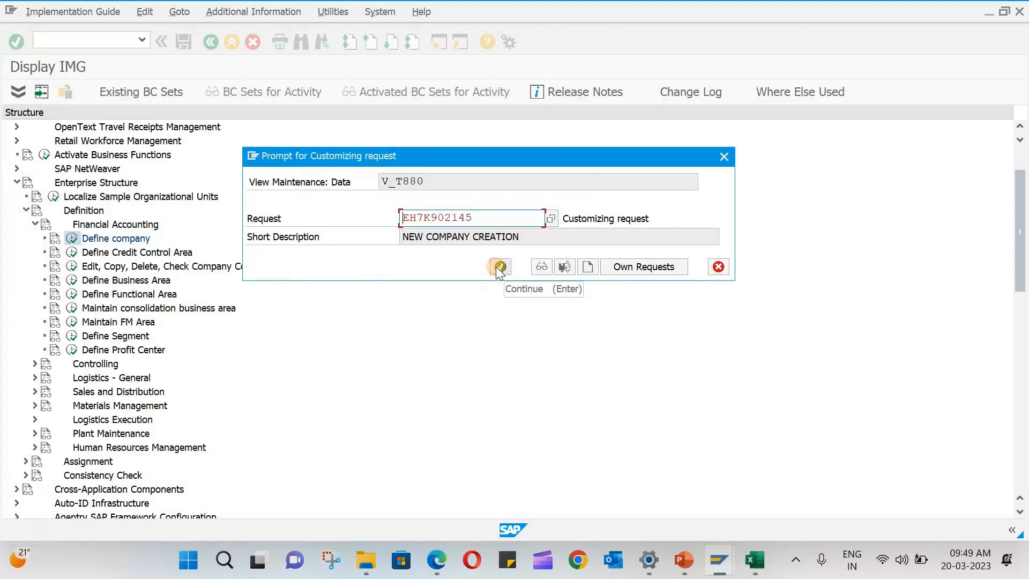
left_click(500, 267)
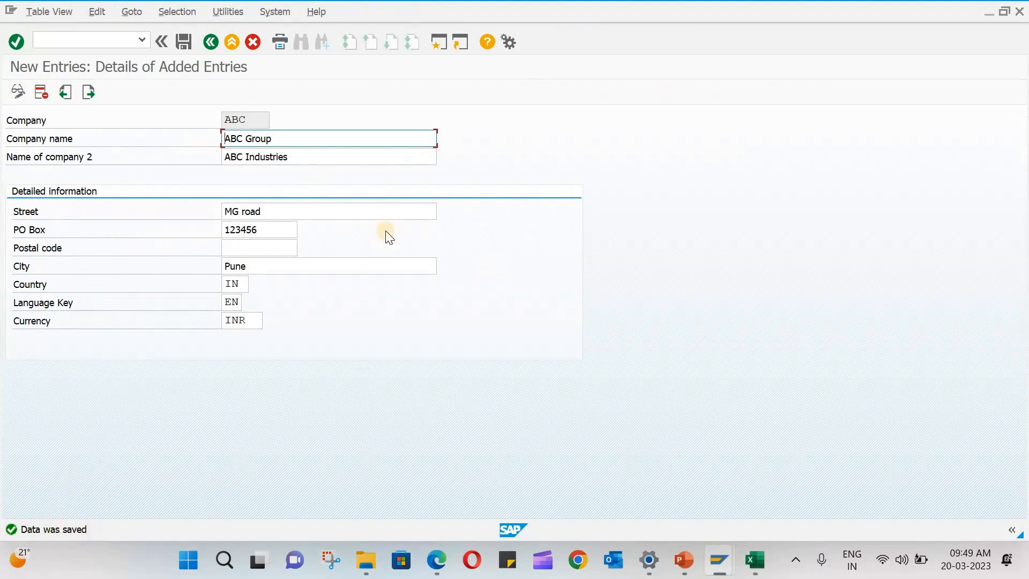
Check company ABC's names in the Internal trading partners overview and return to the implementation guide.
left_click(212, 42)
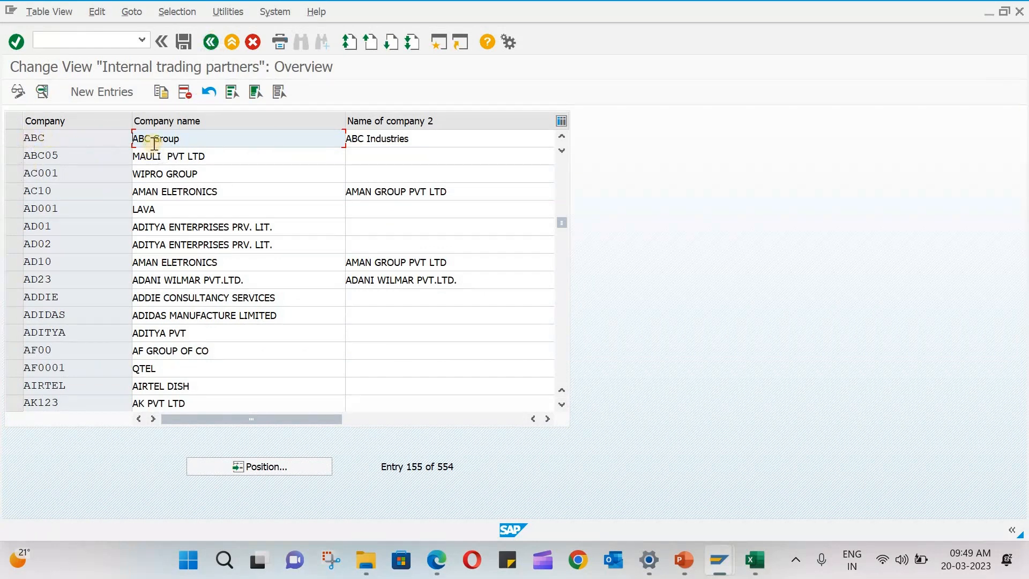
left_click_drag(189, 139, 93, 138)
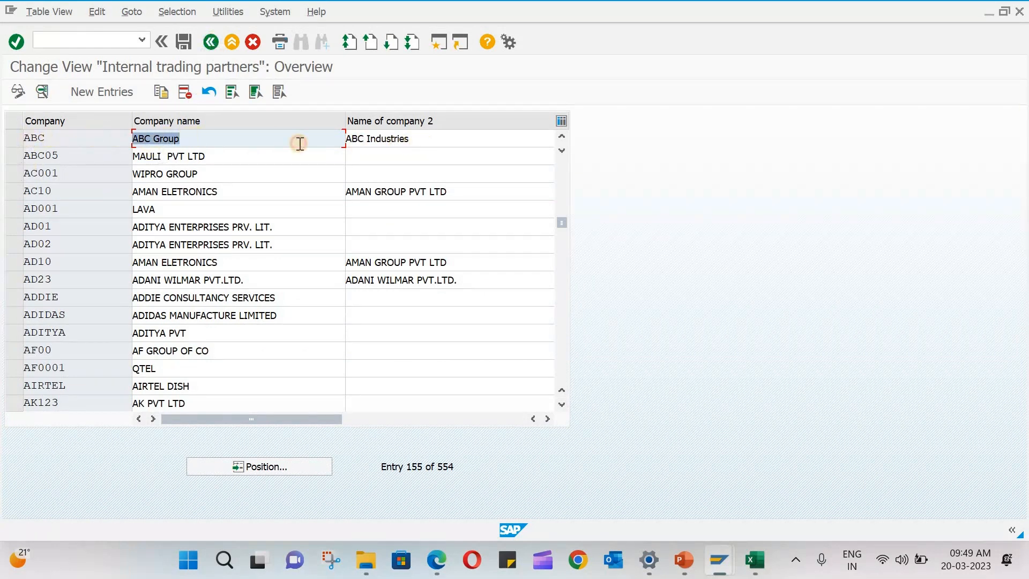
key("Tab")
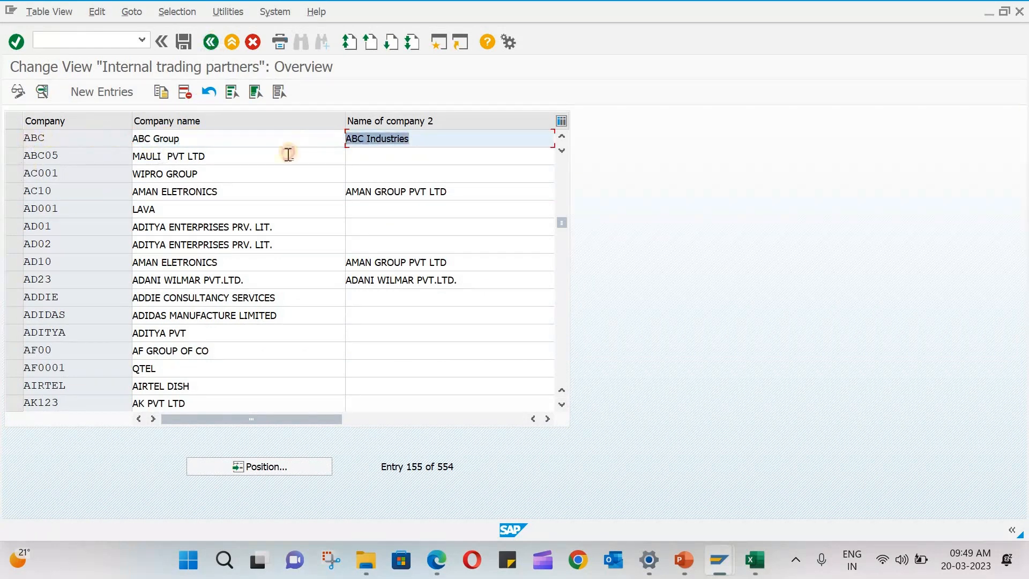
left_click(210, 43)
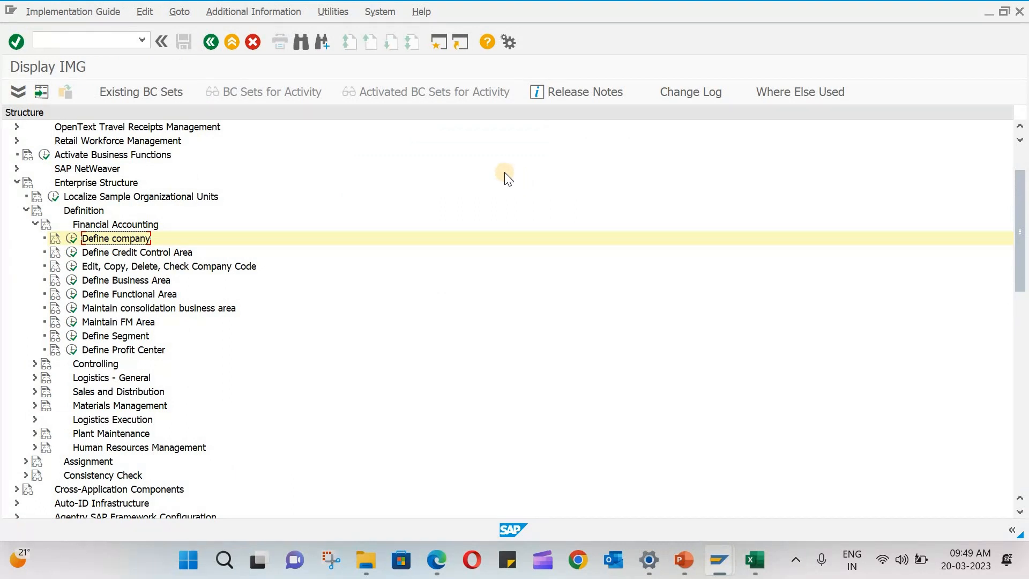
Open a new SAP session in a maximized window and run transaction SE01.
left_click(439, 40)
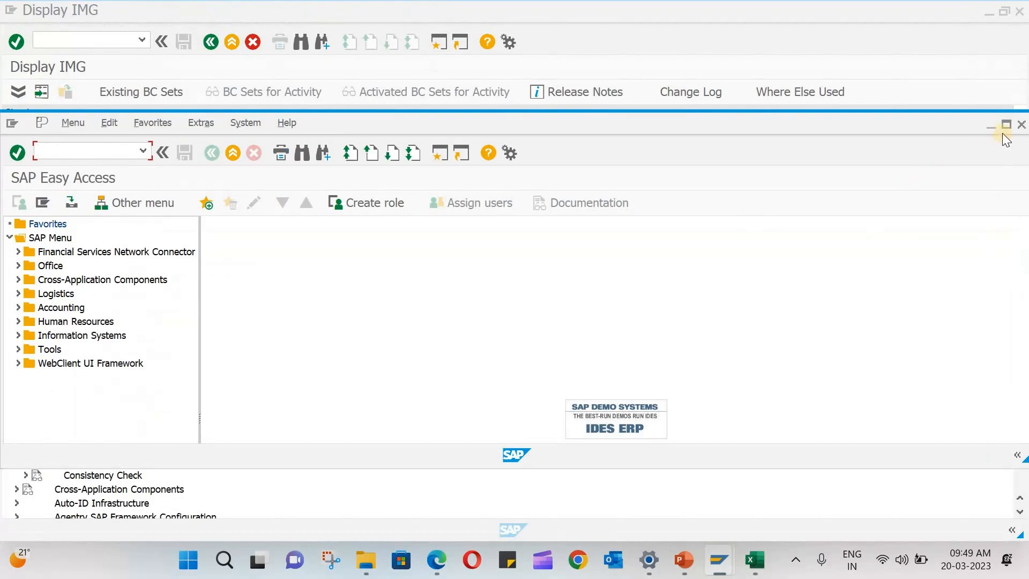
double_click(394, 126)
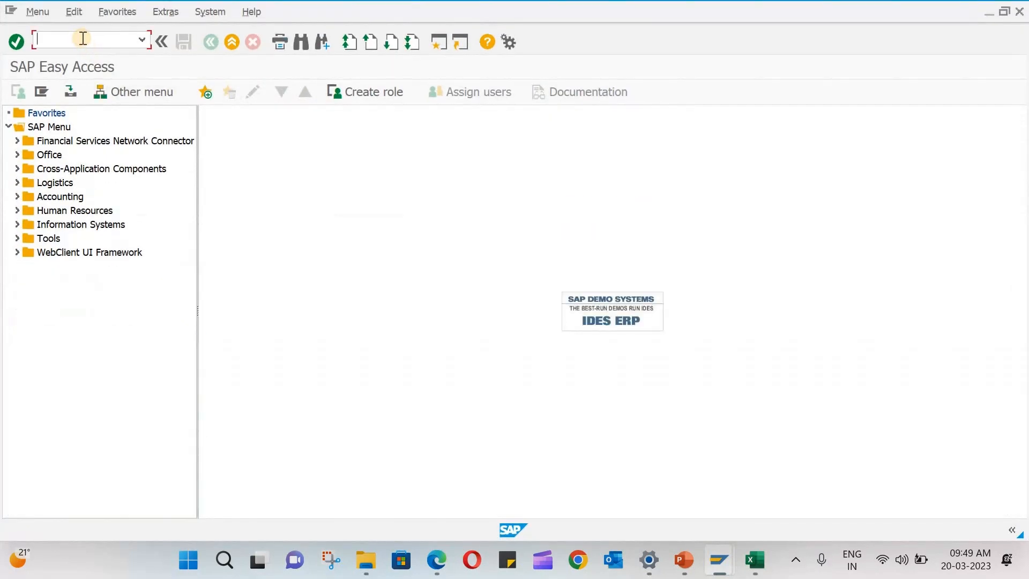
type("SE01")
key("Return")
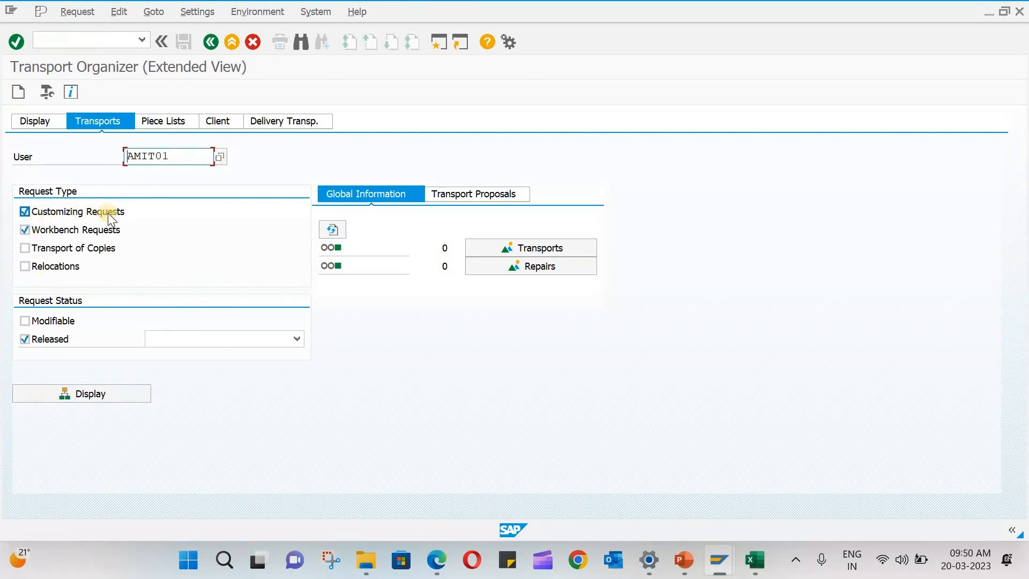
Display the transport requests, examine the contents of the released VOLVO COCD and MSIL COCD requests, and collapse the Released node.
left_click(91, 394)
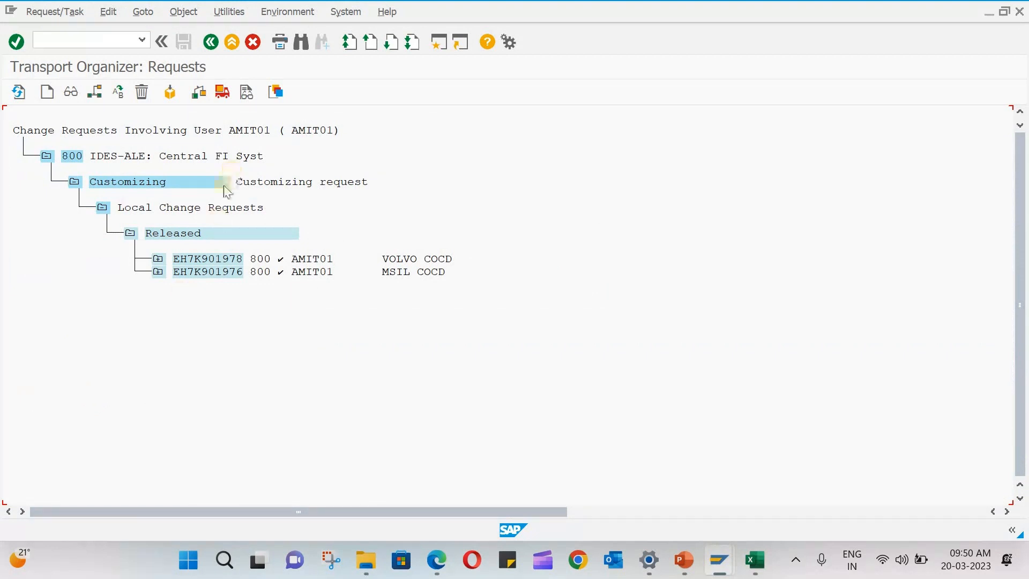
left_click(158, 259)
left_click(158, 337)
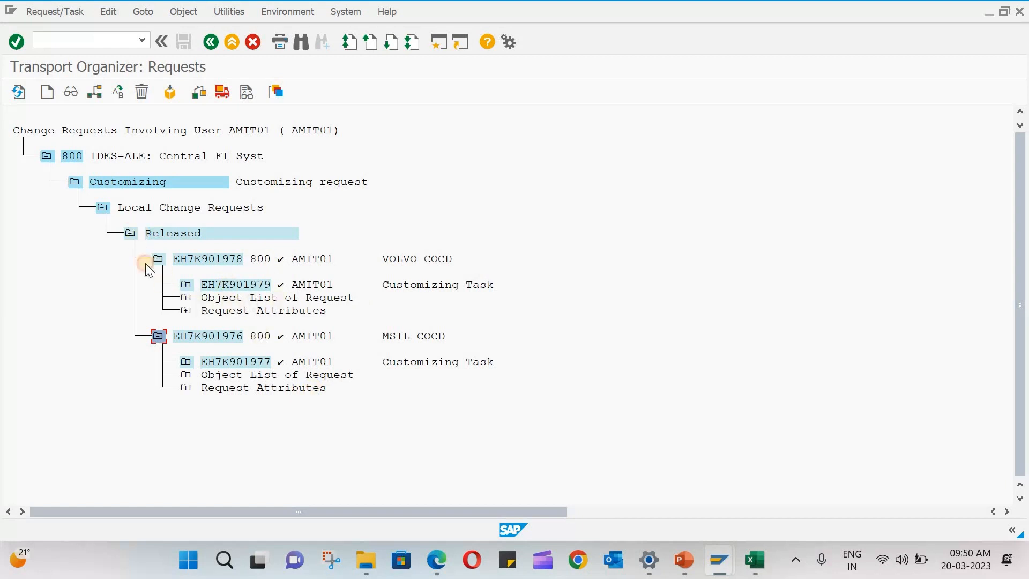
left_click(153, 236)
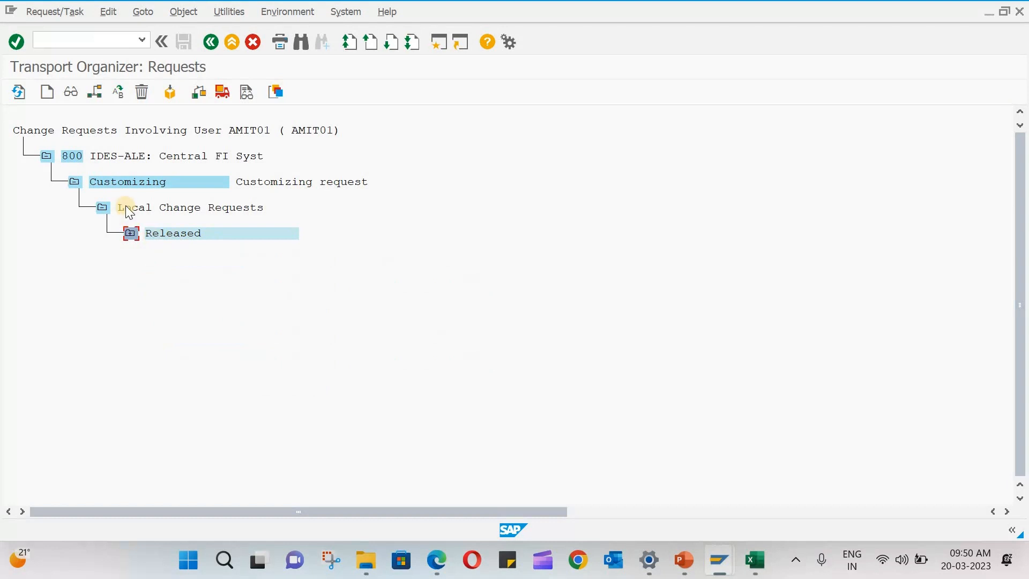
Return to the request selection and display only modifiable requests instead of released ones.
left_click(211, 42)
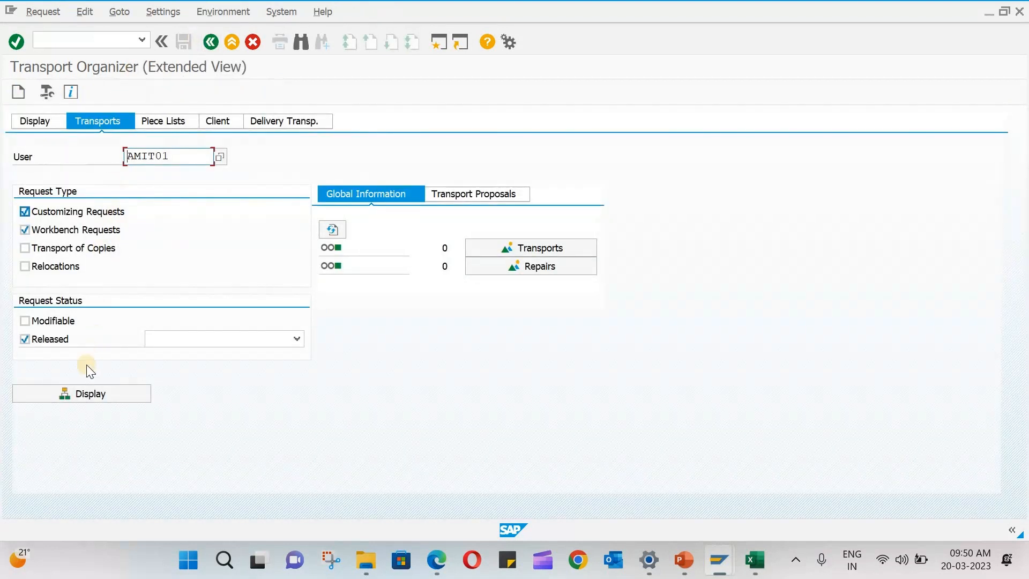
left_click(54, 337)
left_click(57, 323)
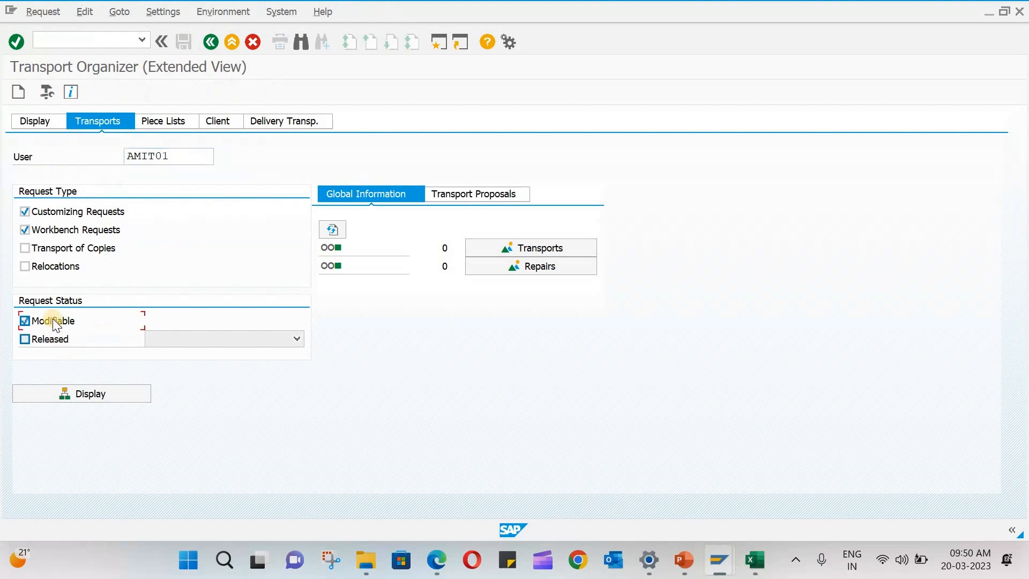
left_click(99, 395)
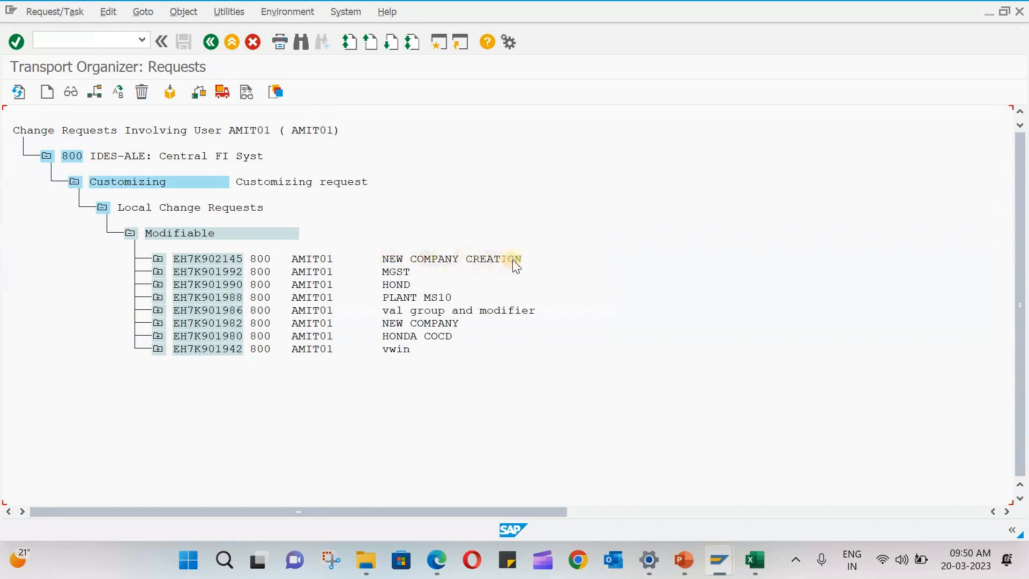
Examine the NEW COMPANY CREATION request down to the T880 table entry and collapse the Modifiable node.
left_click(158, 259)
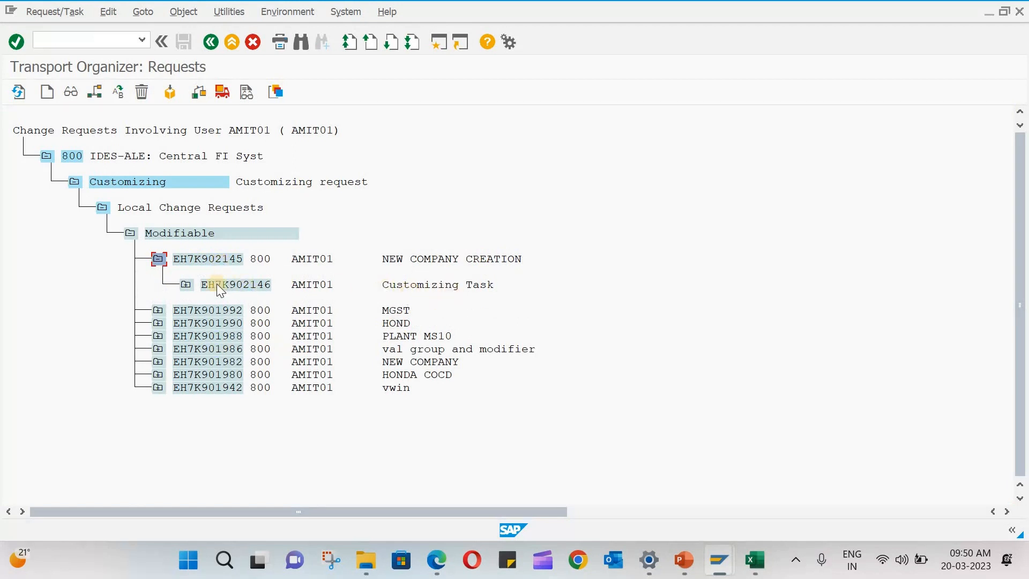
left_click(186, 285)
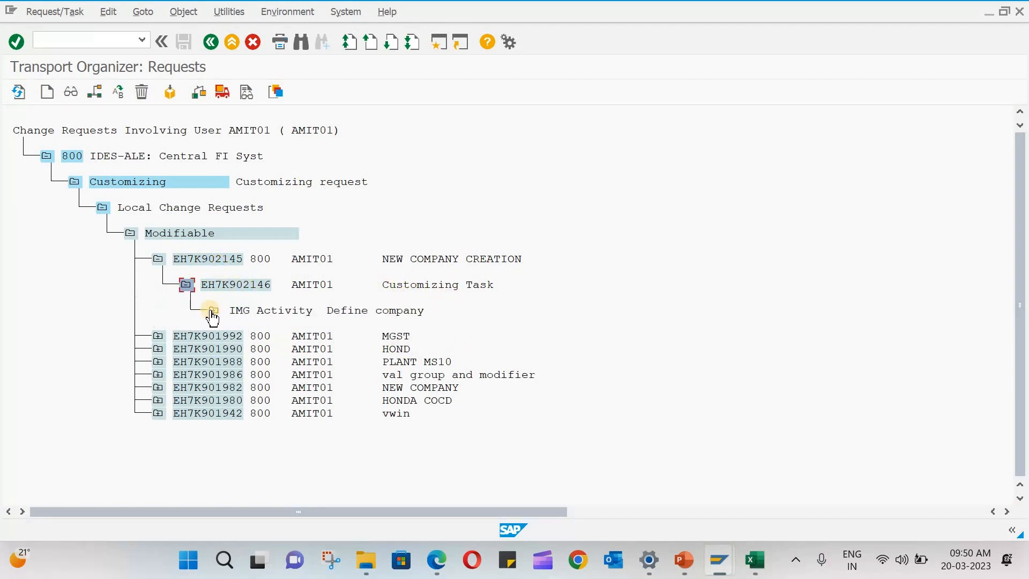
left_click(212, 312)
left_click(241, 337)
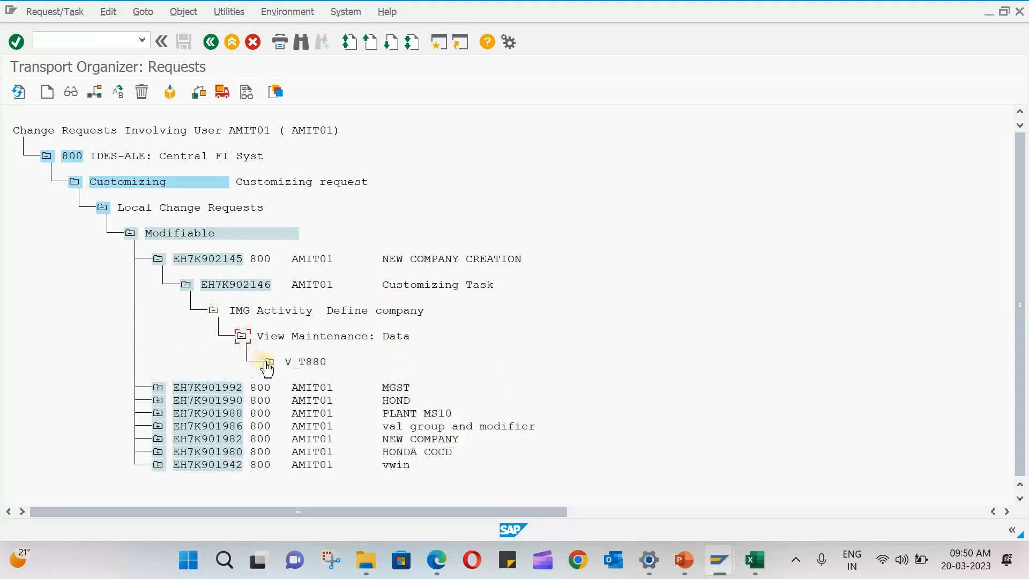
left_click(269, 363)
left_click(299, 388)
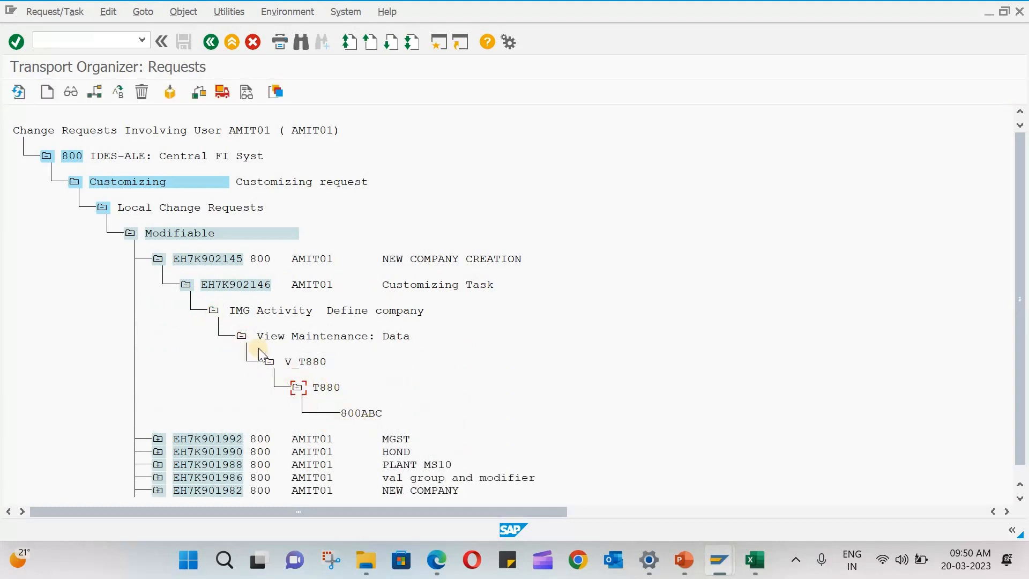
left_click(130, 236)
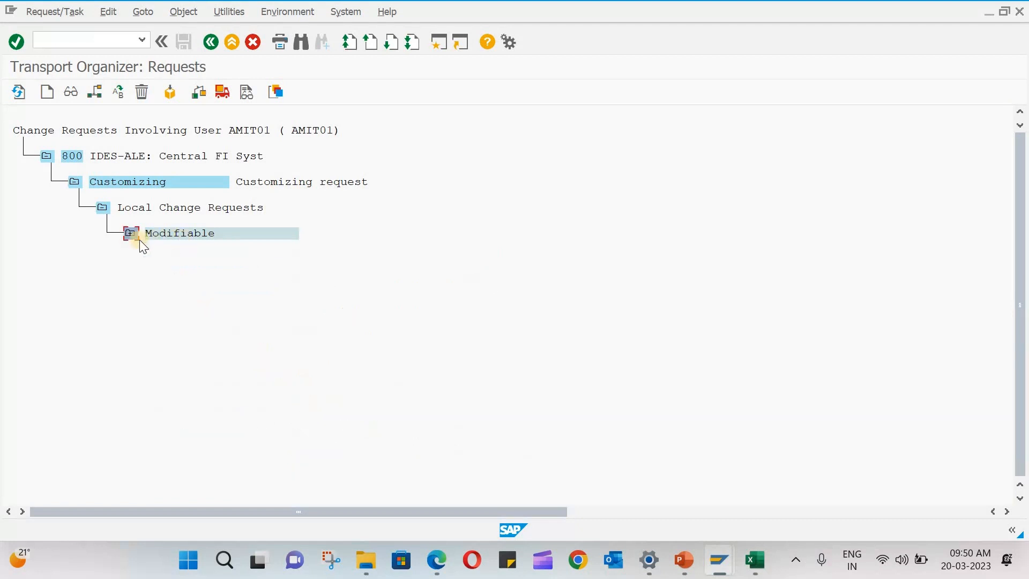
Try to release the NEW COMPANY CREATION request directly, and release its Customizing Task.
left_click(129, 236)
left_click(222, 259)
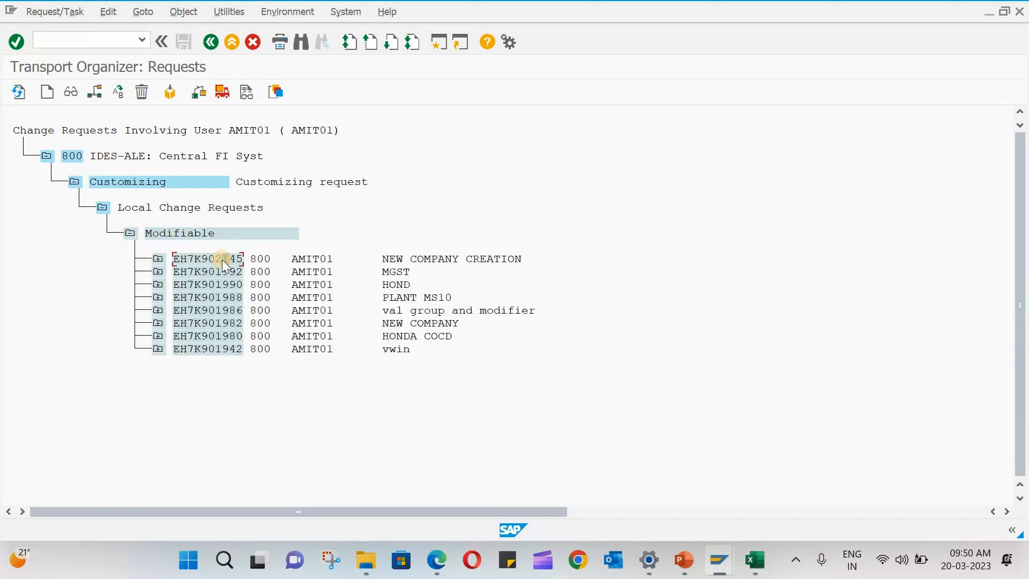
left_click(226, 90)
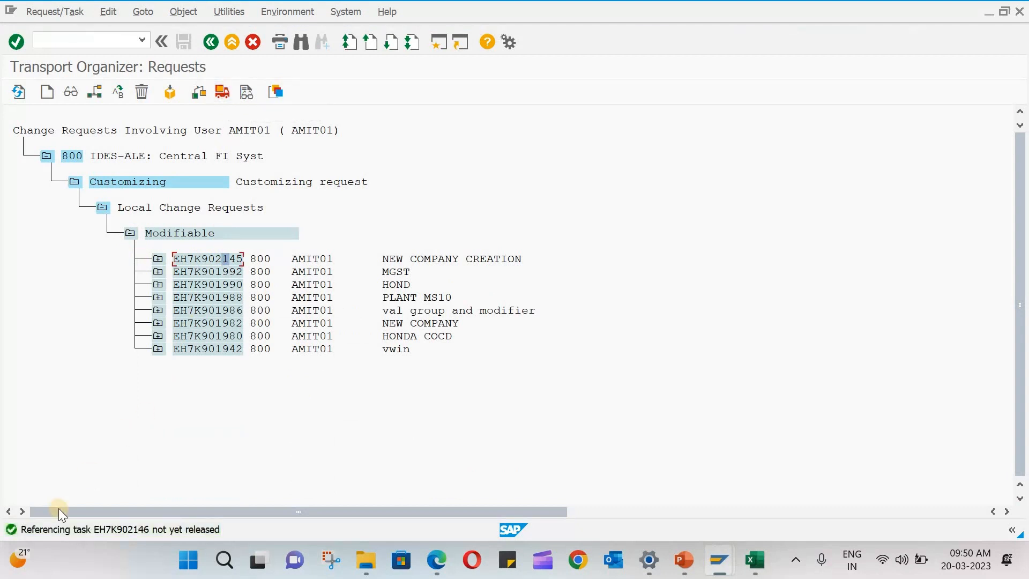
left_click(157, 259)
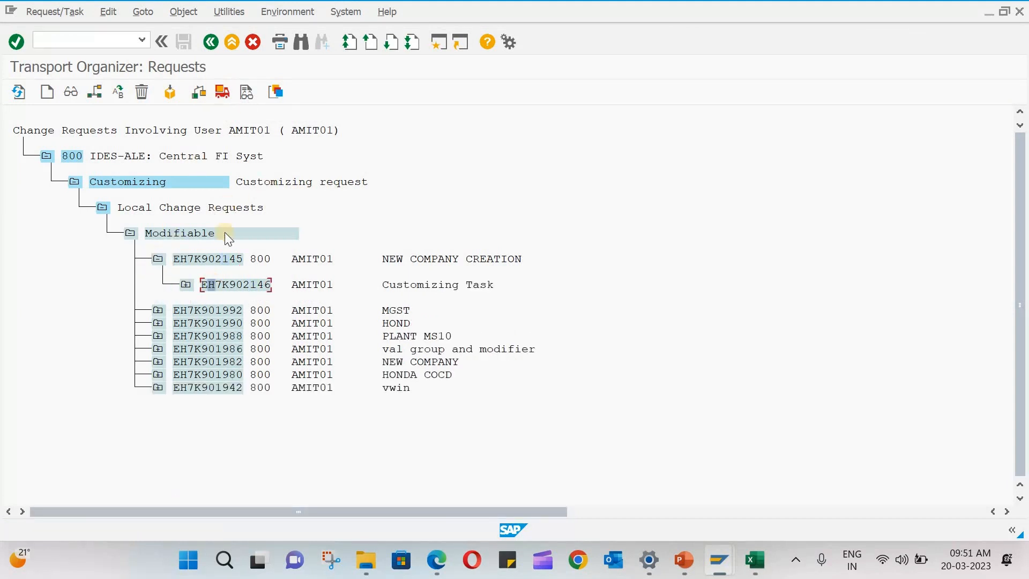
left_click(226, 92)
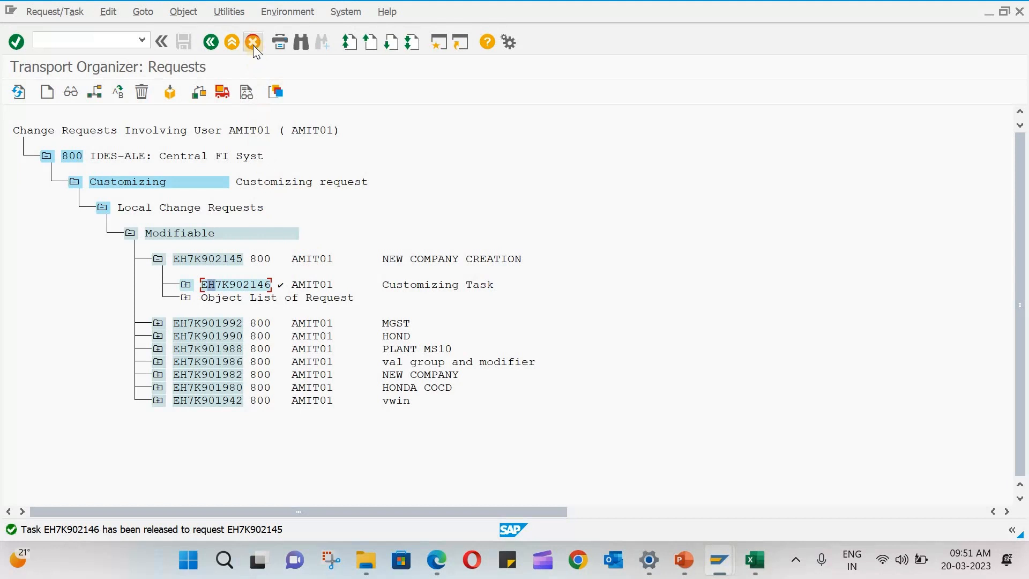
Close the Transport Organizer session and look up the planned company code in ORG.xlsx in Excel.
left_click(1017, 13)
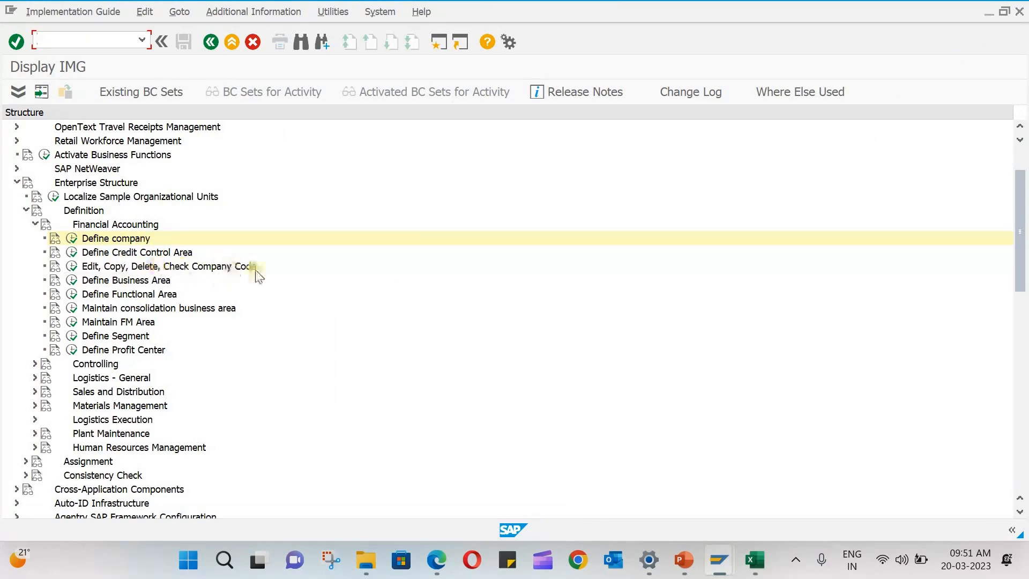
left_click(755, 560)
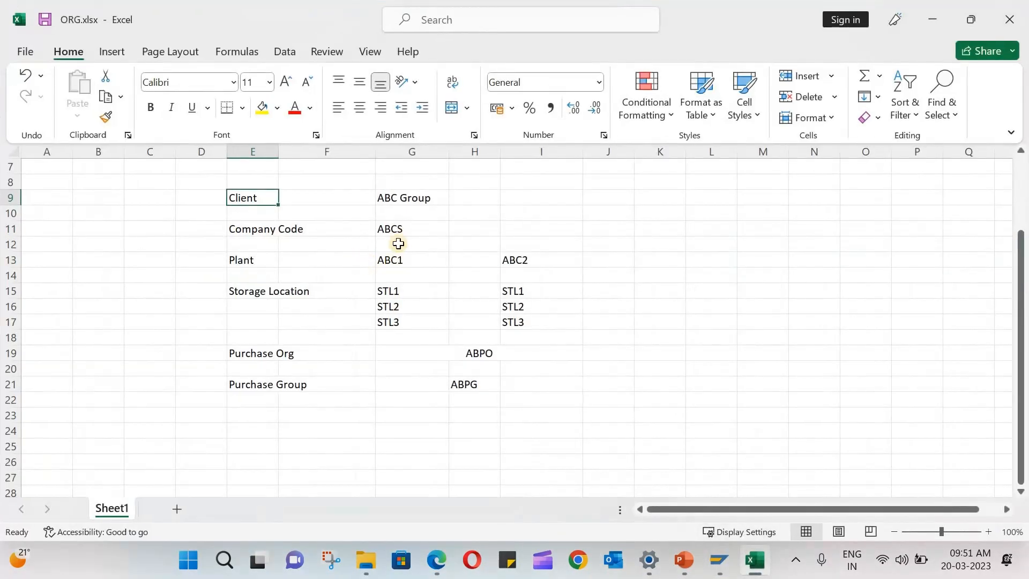
left_click(395, 231)
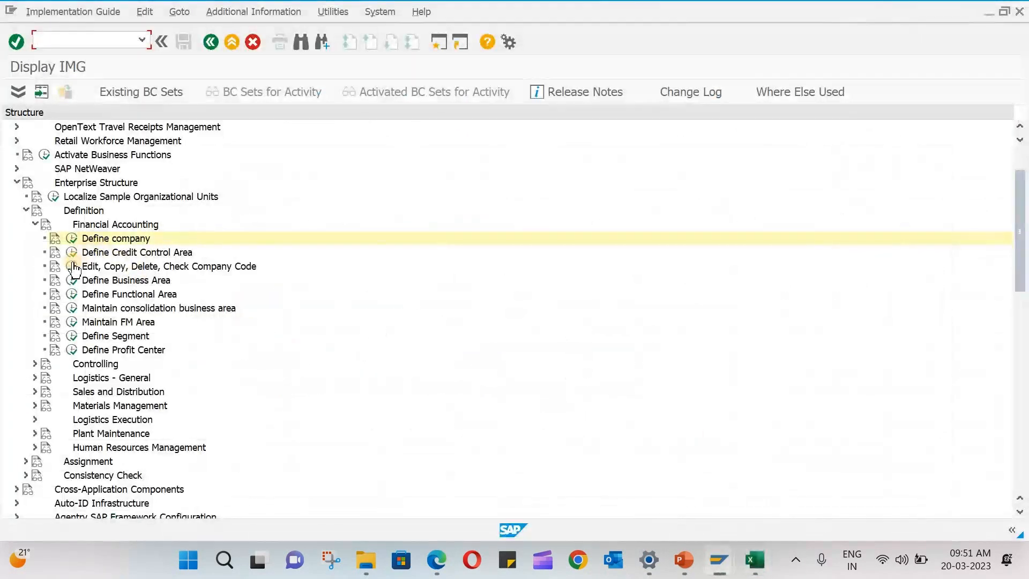
In the SAP implementation guide, start the Copy, delete, check company code activity and open its Copy dialog.
left_click(72, 267)
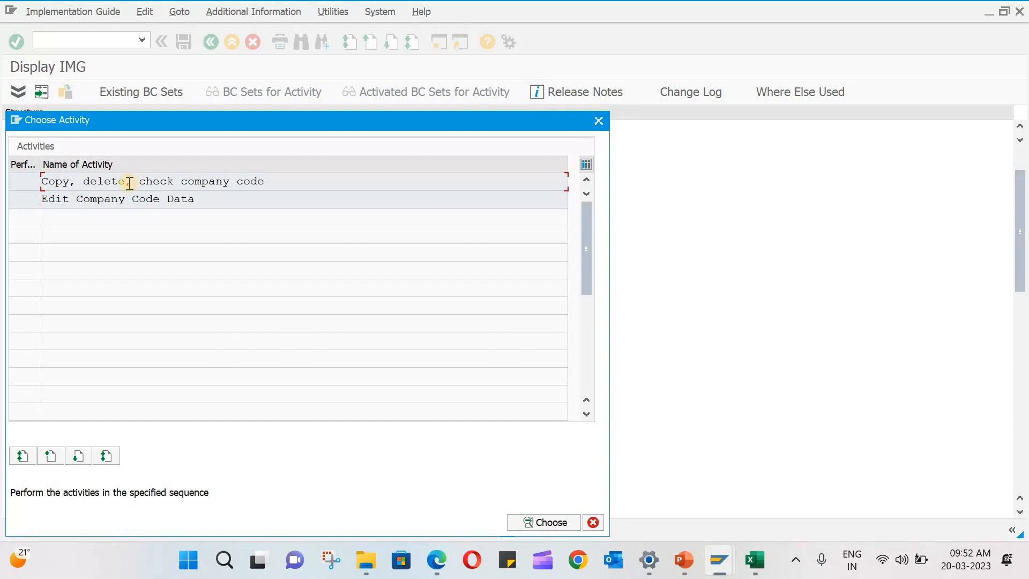
double_click(132, 182)
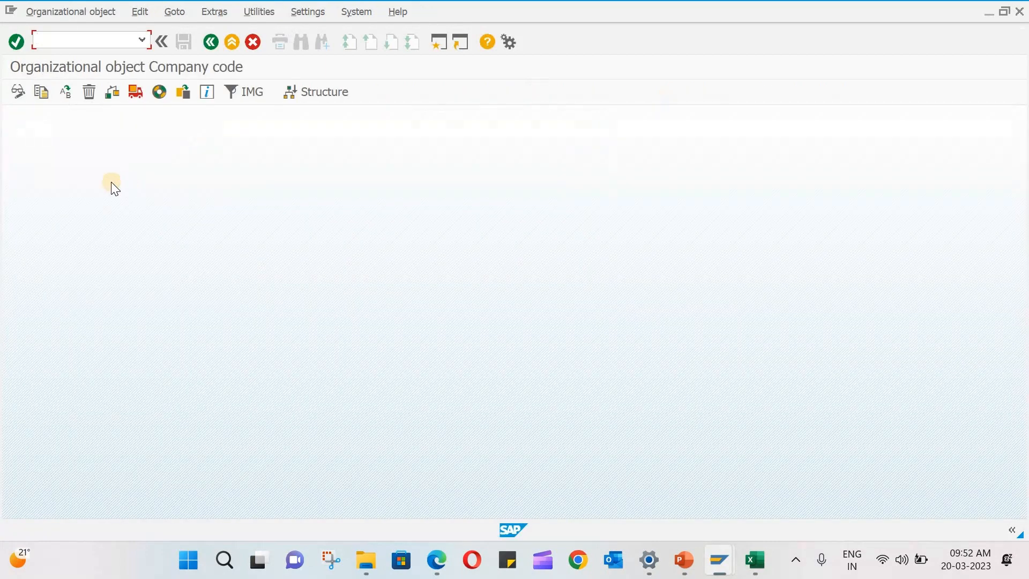
left_click(46, 94)
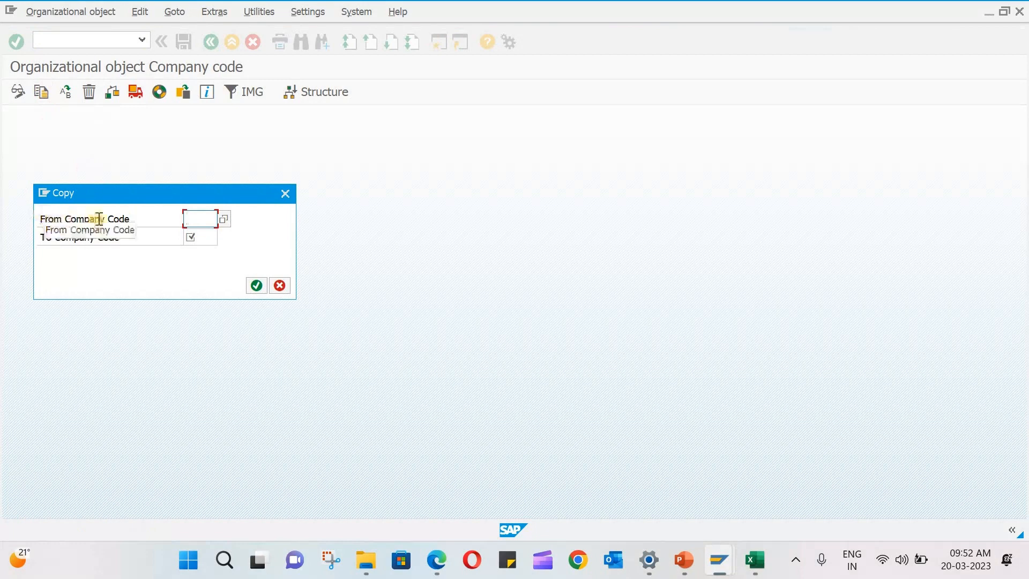
Browse the existing company codes available as a copy source and close the list without choosing one.
left_click(225, 218)
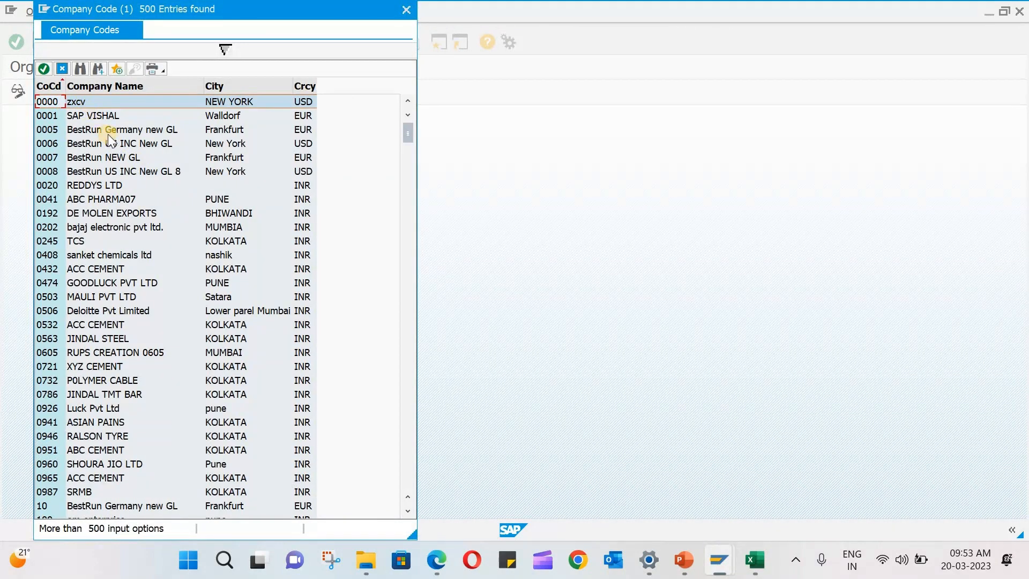
left_click(48, 132)
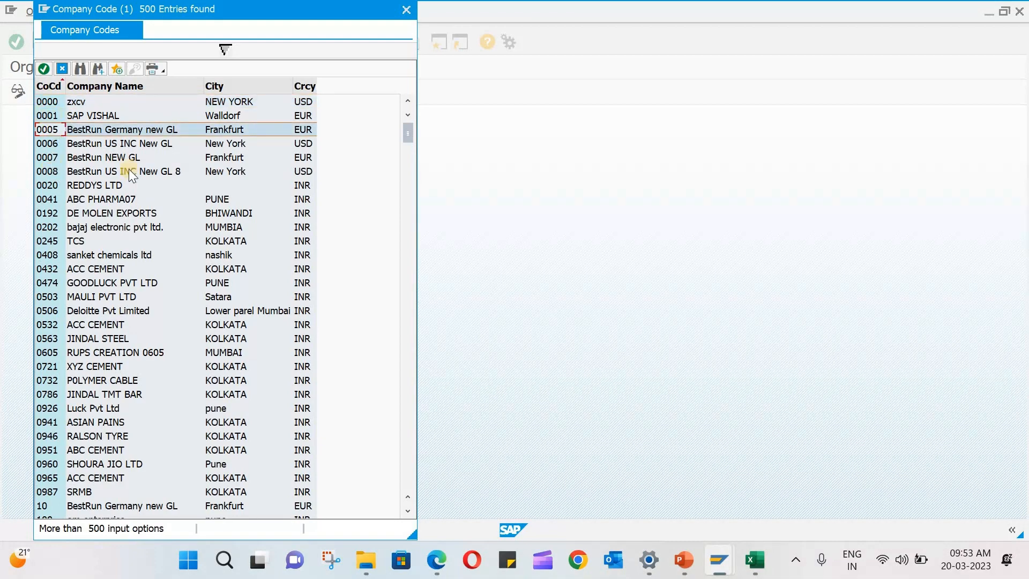
scroll(167, 365, "down", 20)
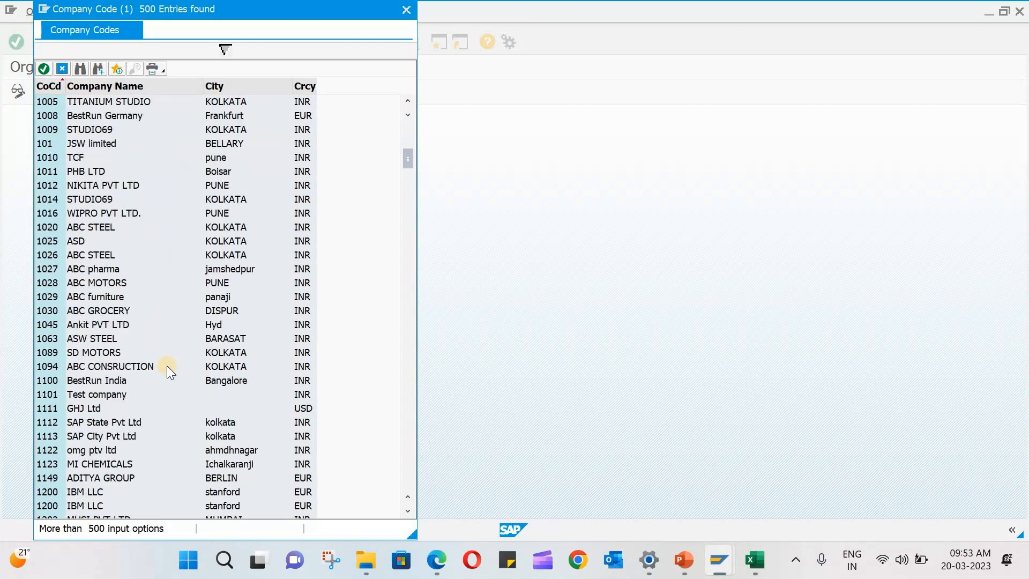
scroll(166, 366, "down", 20)
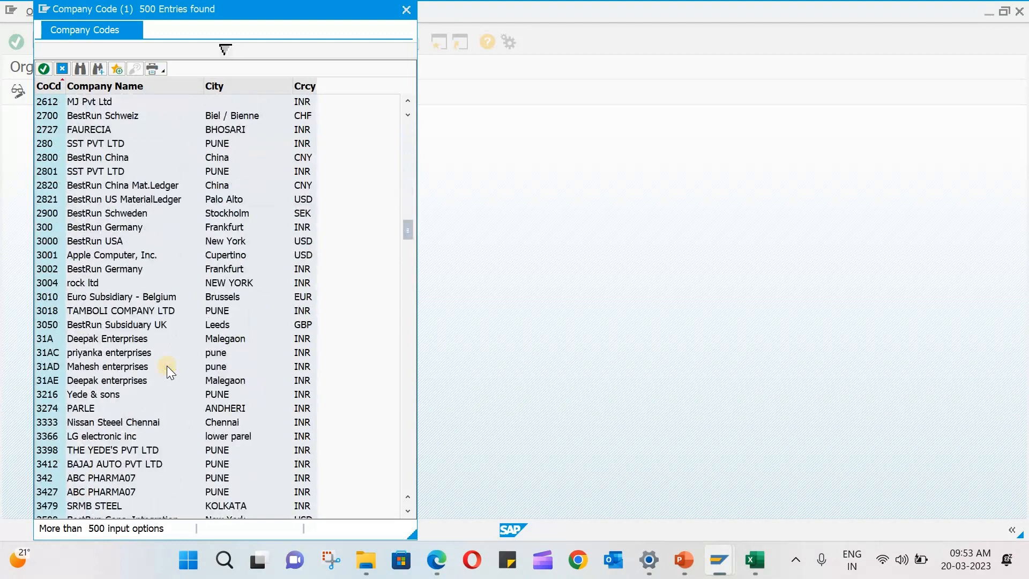
scroll(166, 369, "down", 20)
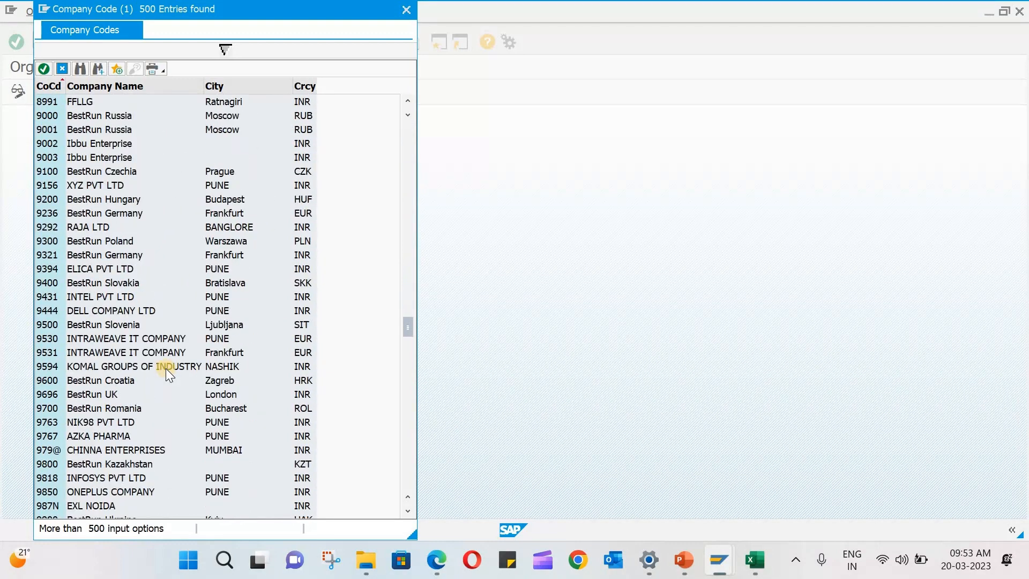
left_click_drag(408, 336, 395, 80)
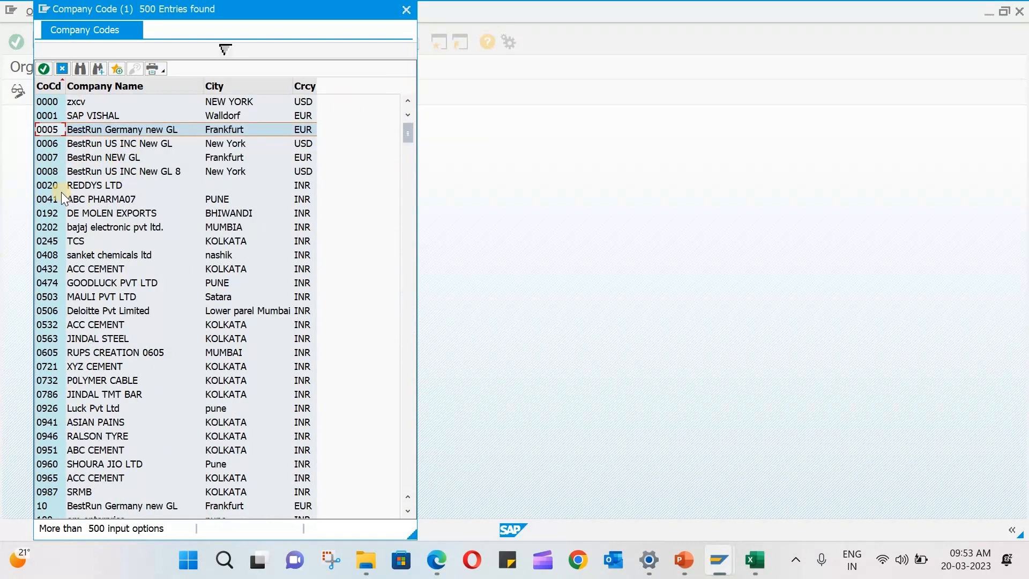
scroll(94, 253, "down", 5)
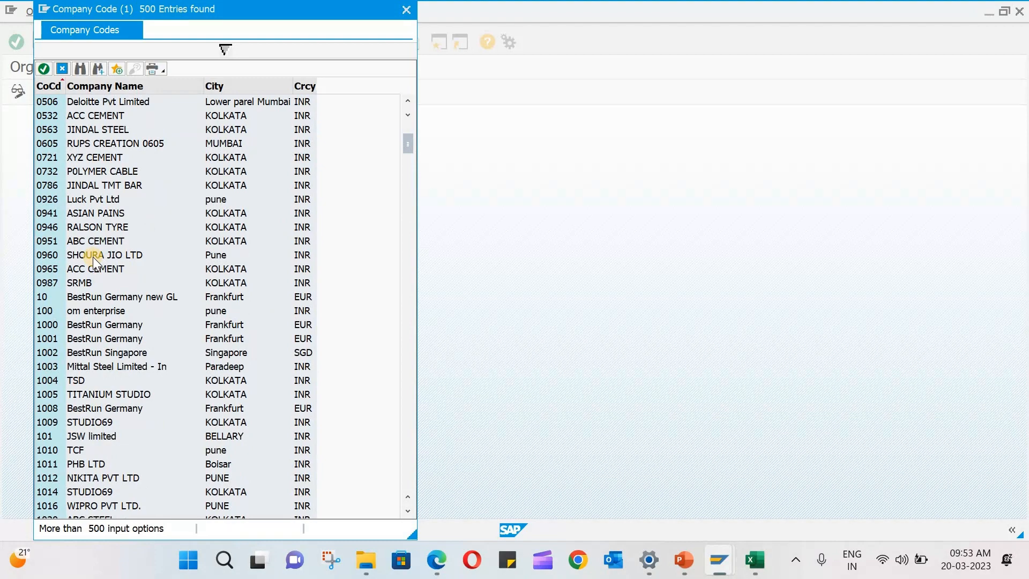
left_click(405, 9)
Copy company code MSIL to the new company code ABCS, checking the target code against ORG.xlsx.
left_click(205, 218)
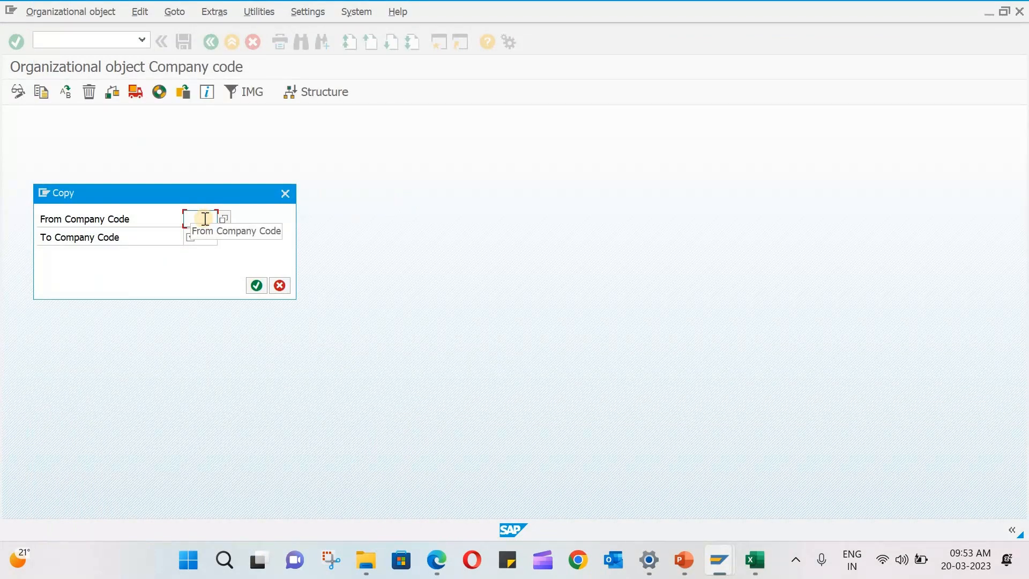
type("MS")
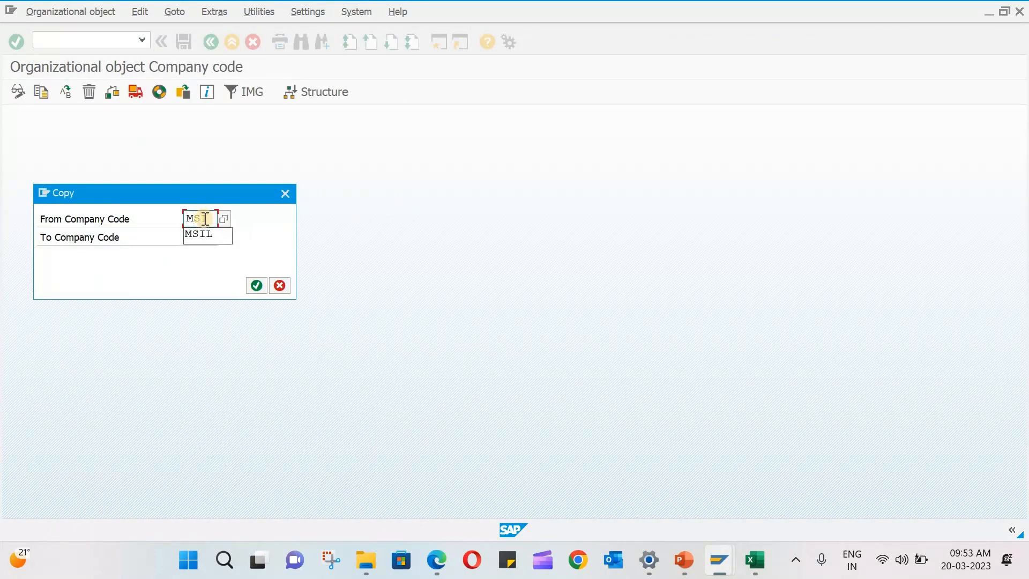
type("IL")
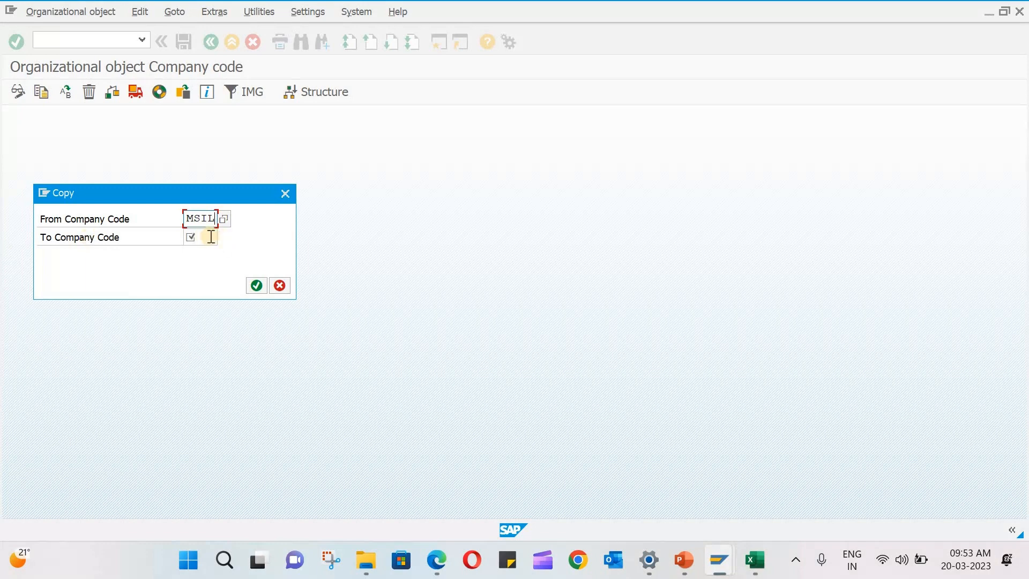
left_click(212, 237)
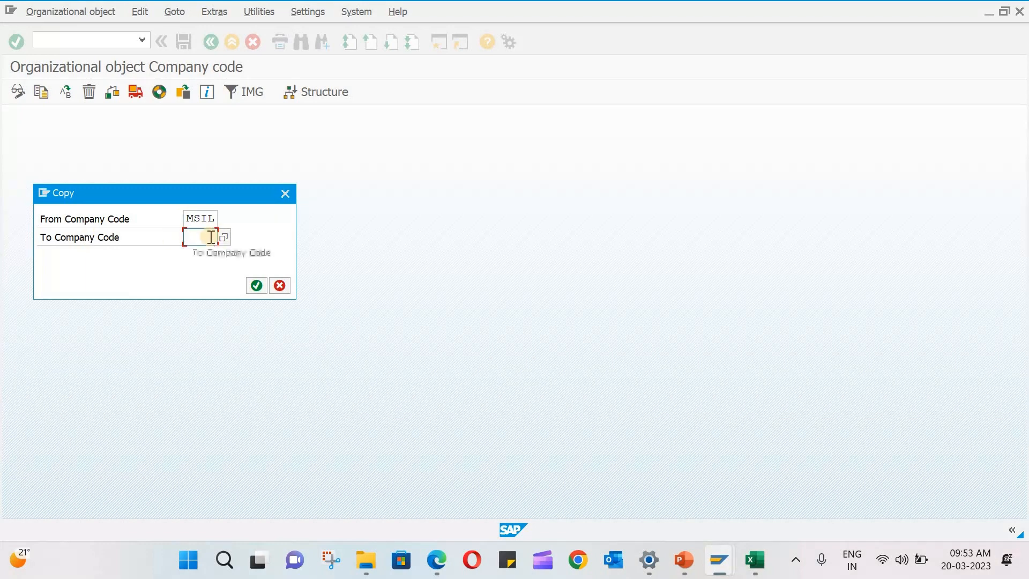
left_click(756, 562)
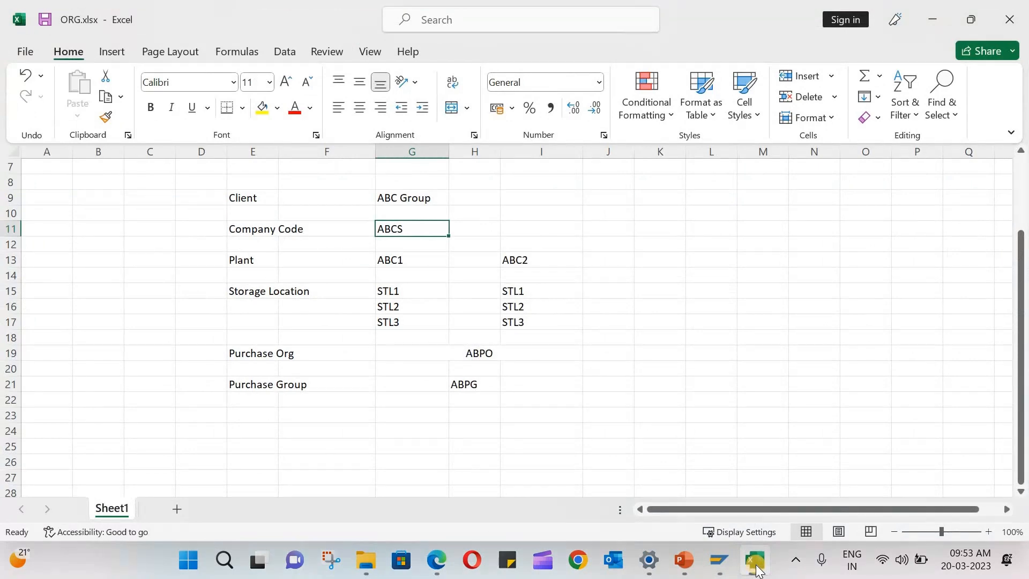
left_click(755, 568)
left_click(197, 240)
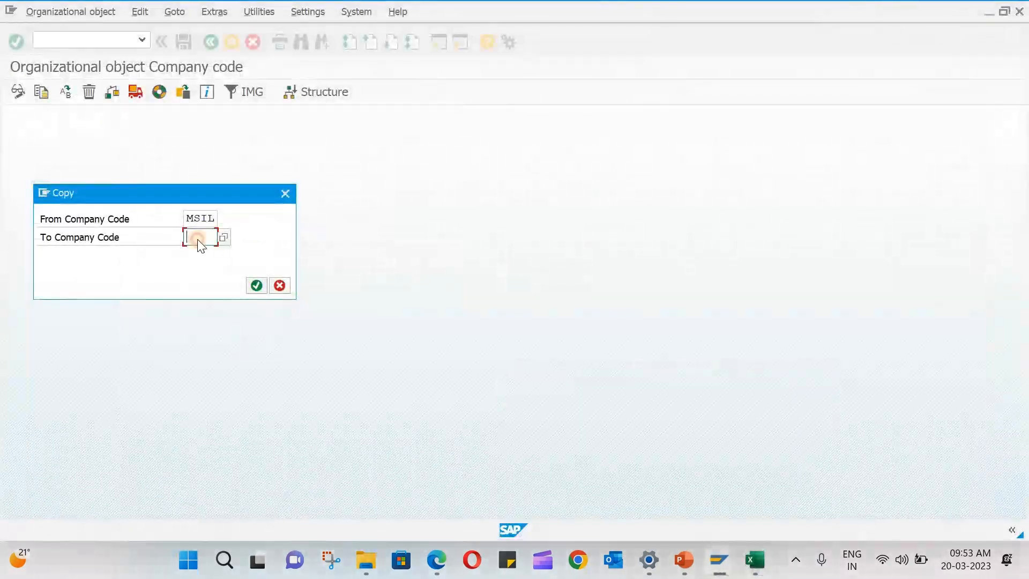
type("ABCS")
left_click(253, 286)
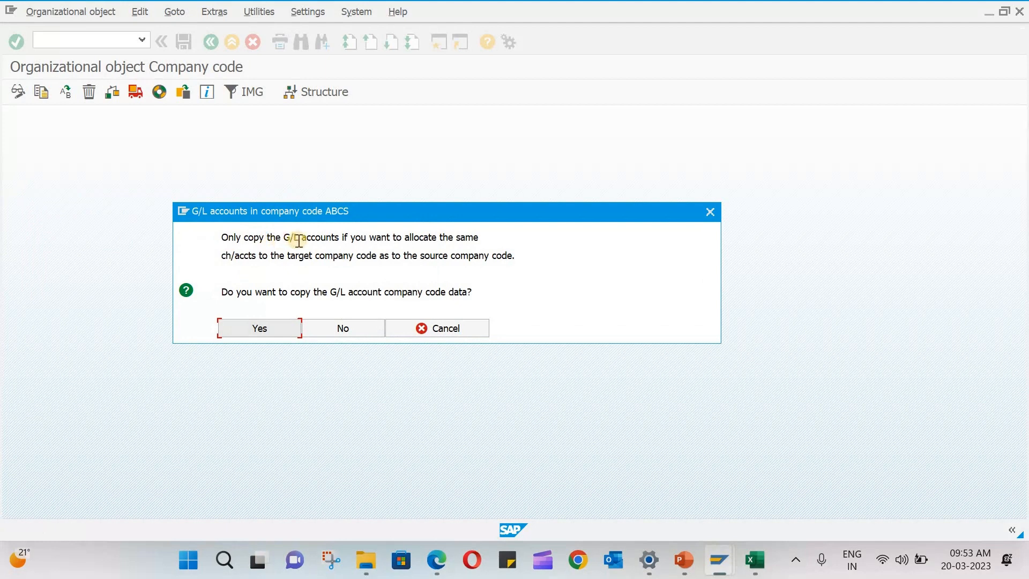
Include the G/L account company code data in the copy and allocate INR as the target company code's local currency.
left_click(254, 330)
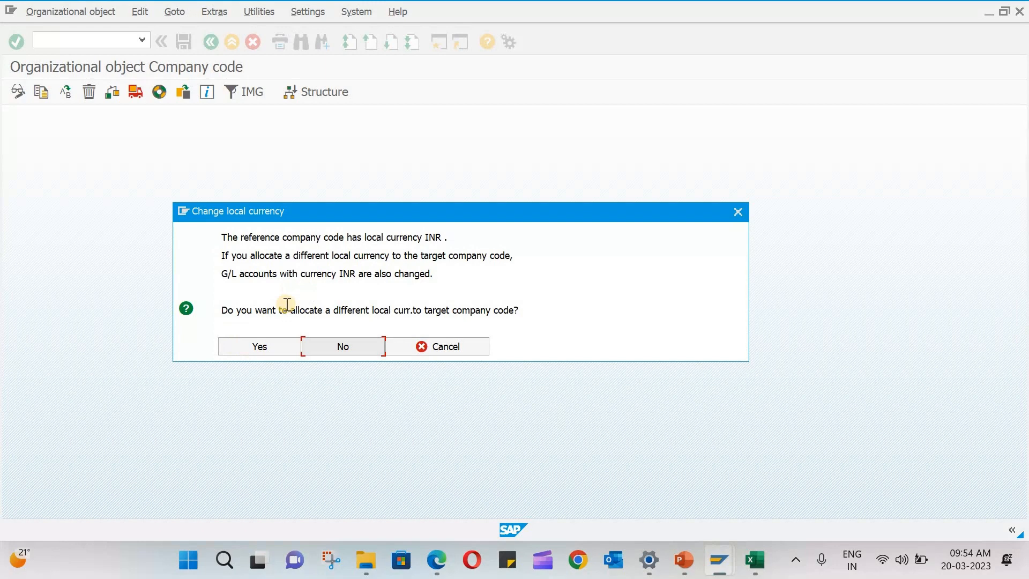
left_click(249, 347)
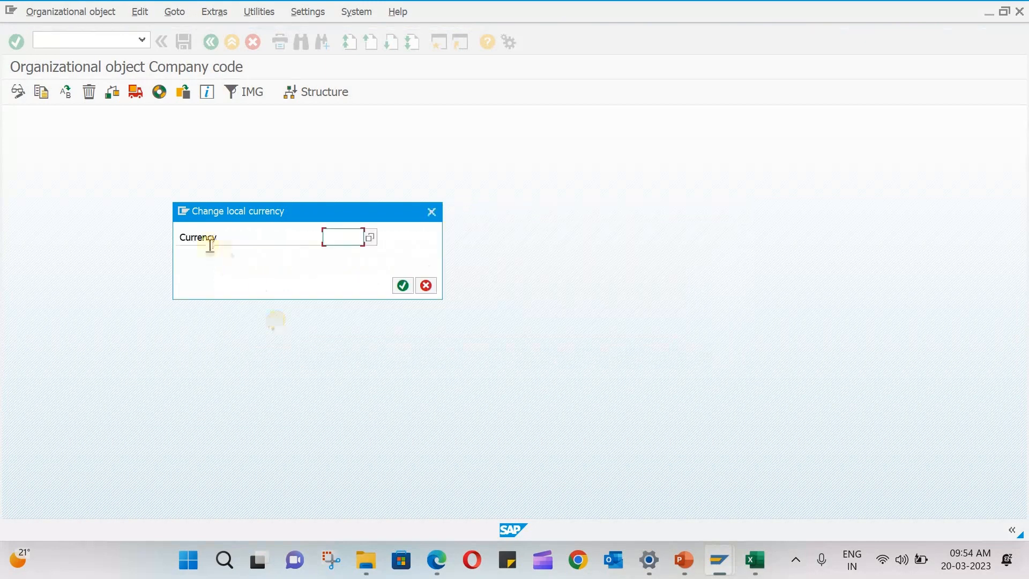
left_click(340, 236)
type("INR")
left_click(402, 286)
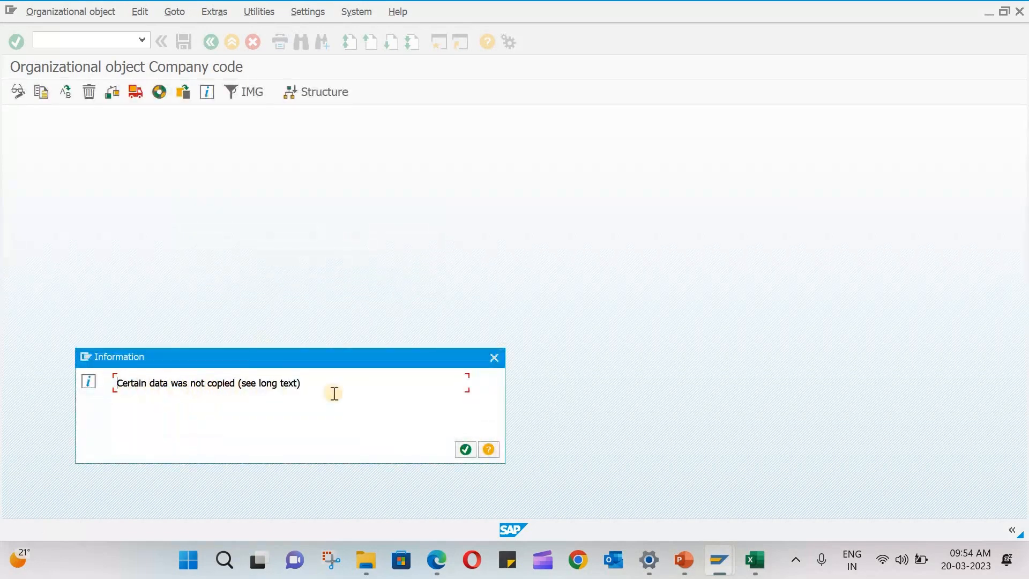
Acknowledge the information messages of the company code copy and decline transporting the number ranges.
left_click(465, 449)
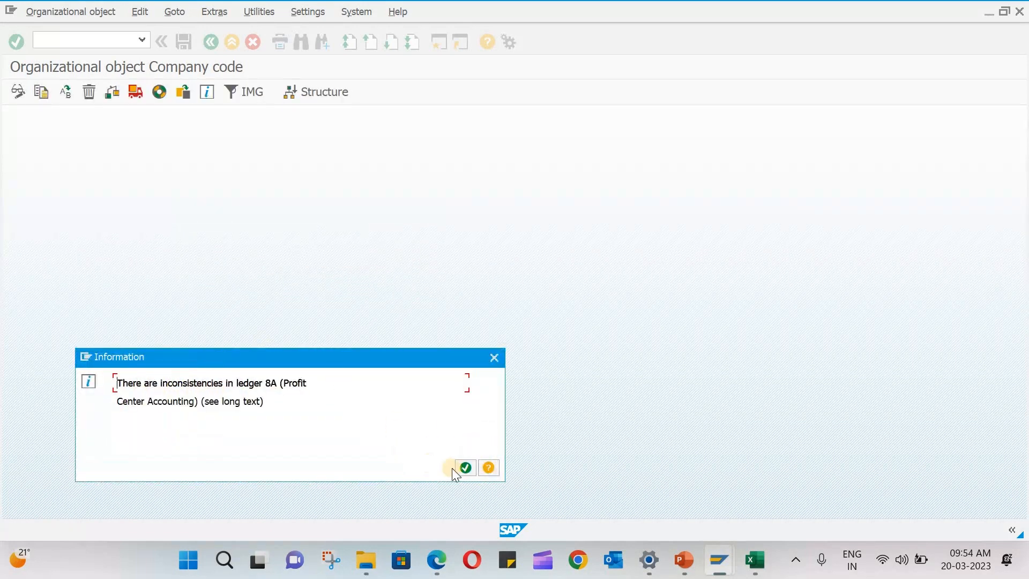
left_click(465, 469)
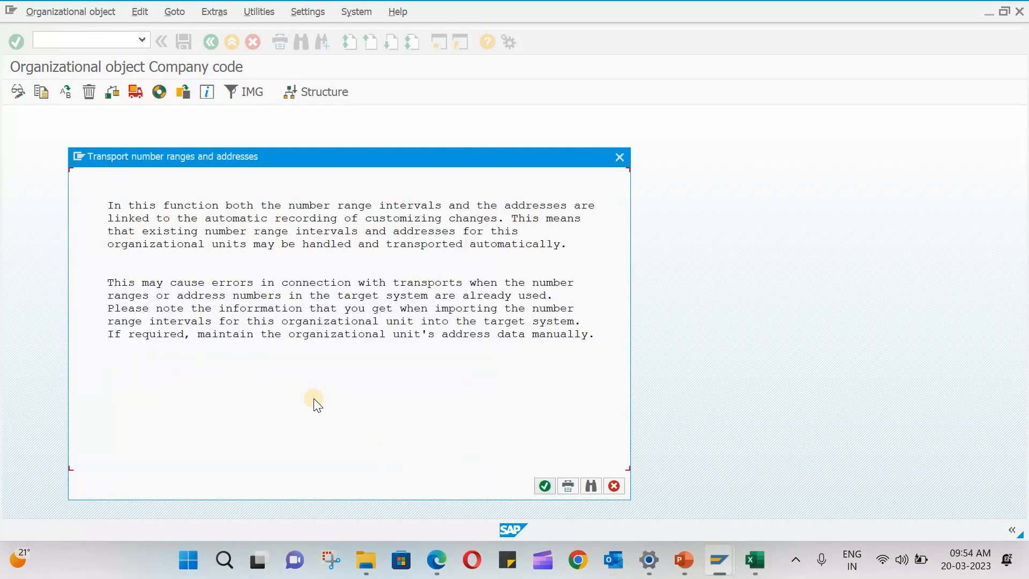
left_click(545, 485)
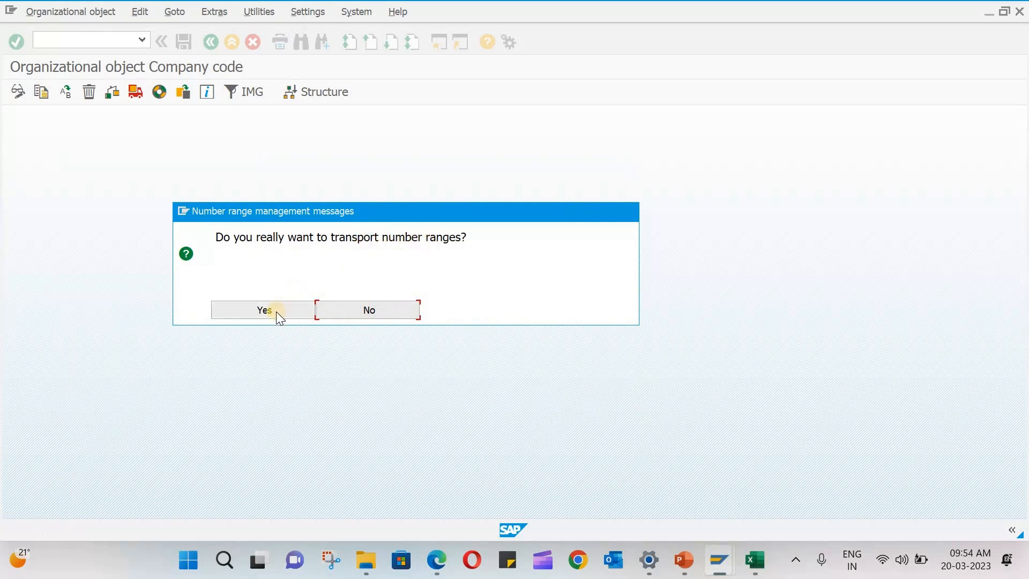
left_click(356, 306)
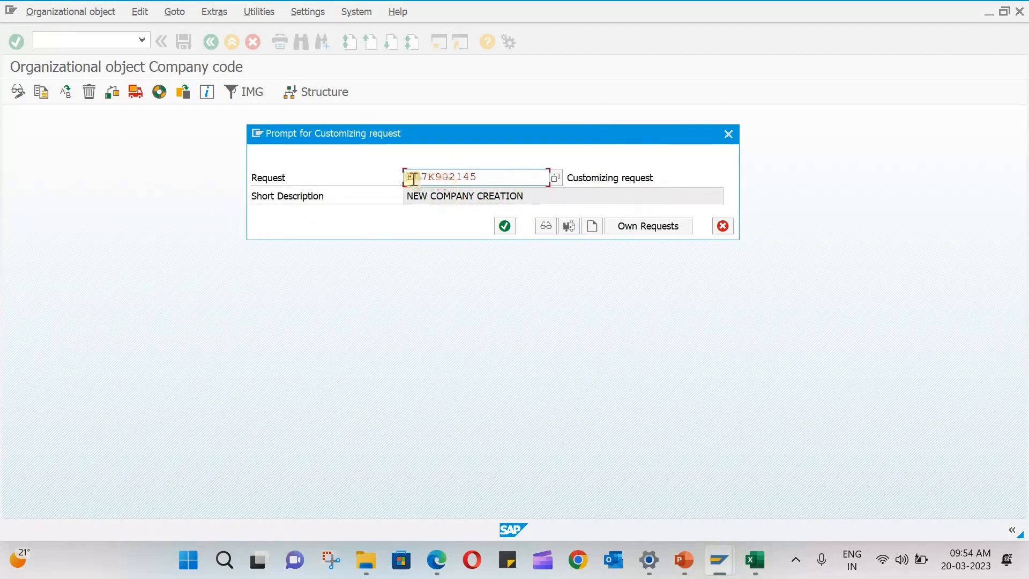
Create a customizing request described as COMPNY CODE CREATION and record the copy of MSIL to ABCS in it.
left_click(590, 229)
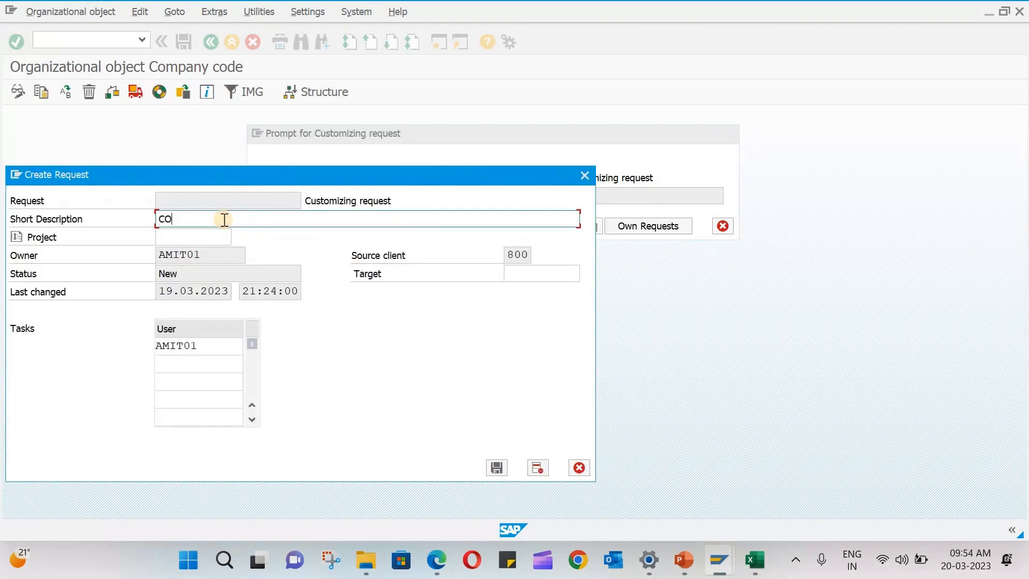
type("COMPNY CODE CREATION")
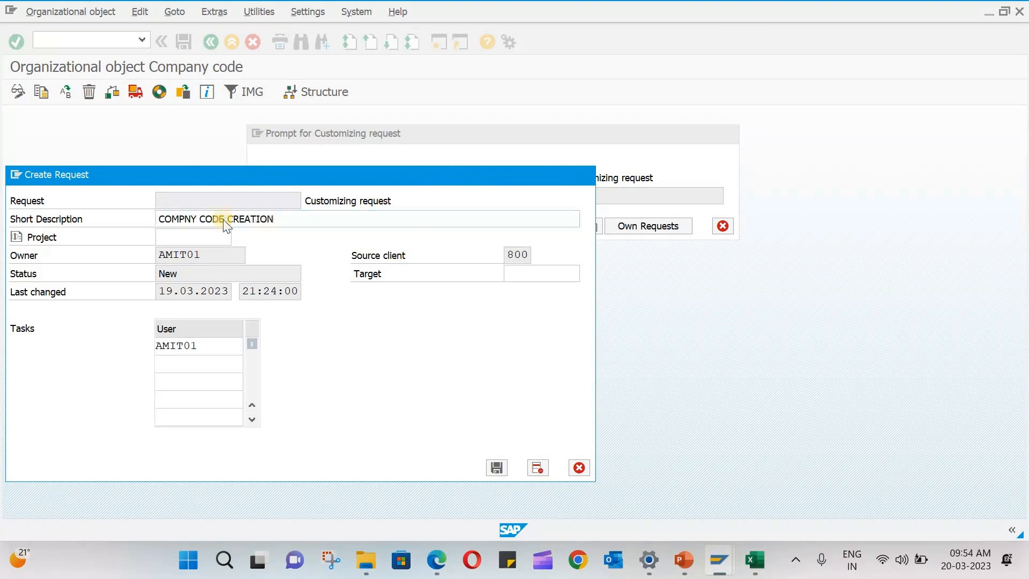
key("Return")
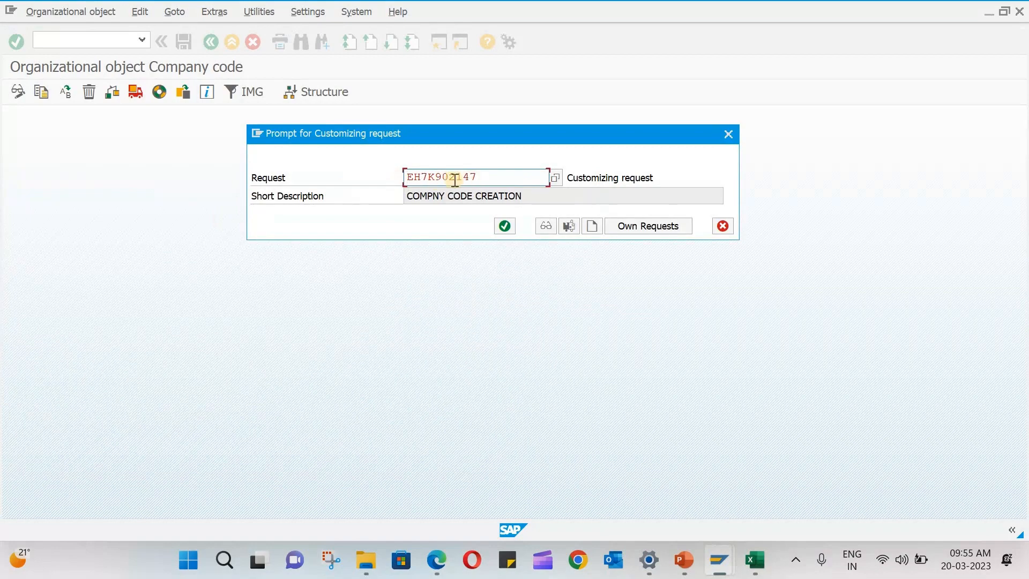
left_click(506, 229)
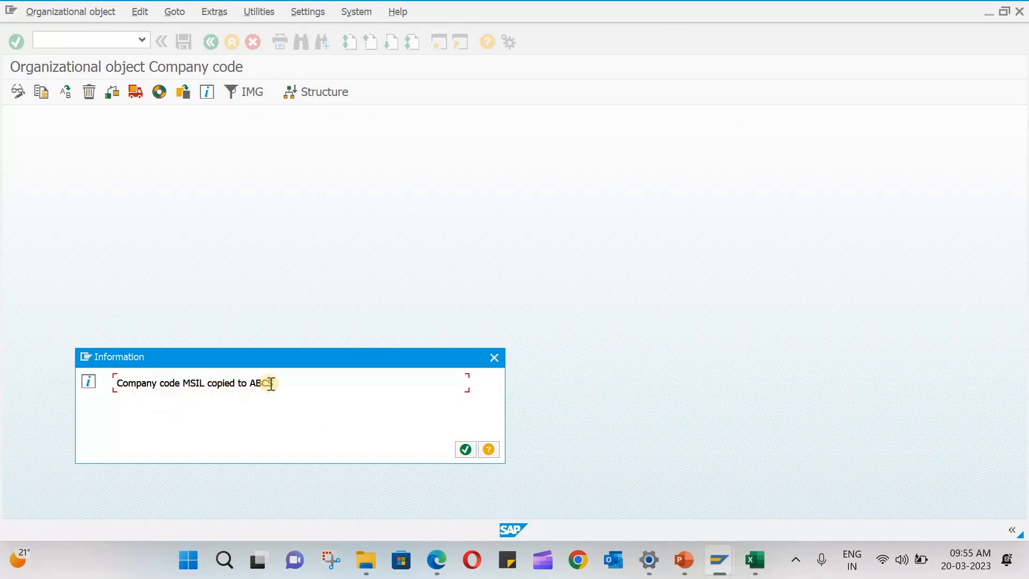
left_click(465, 450)
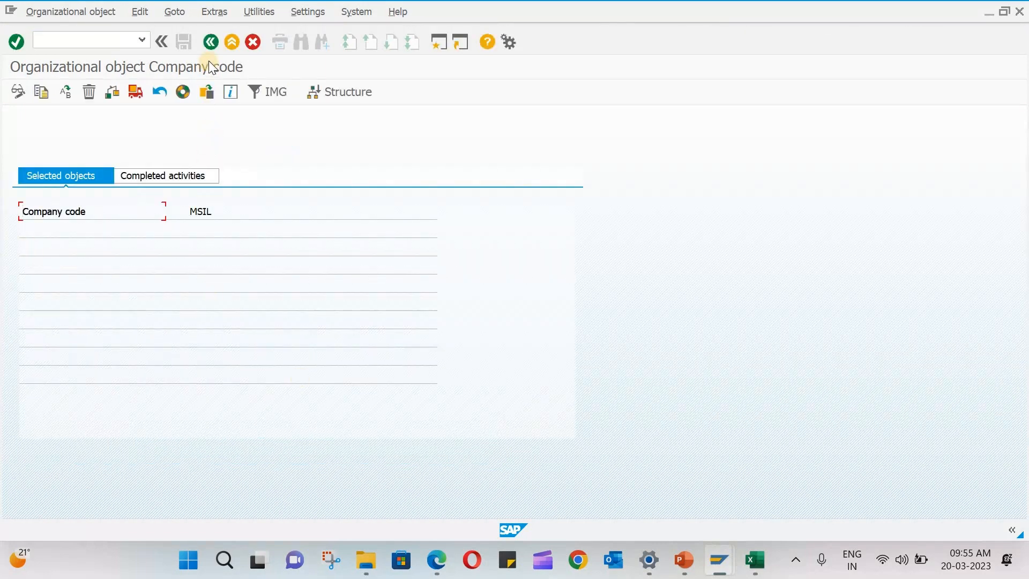
Return to the company code activities, start Edit Company Code Data and position the overview at company code ABCS.
left_click(211, 41)
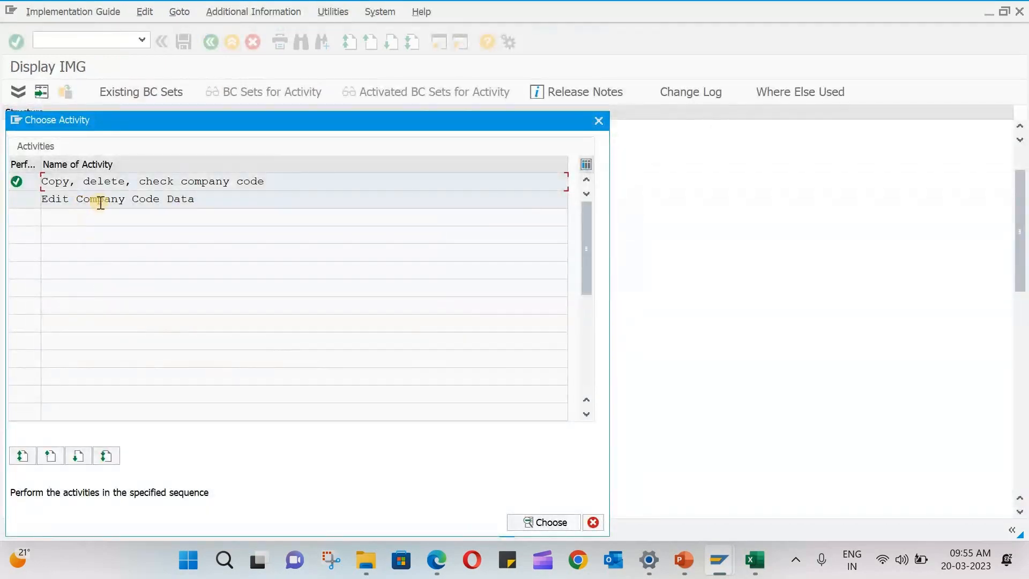
double_click(124, 200)
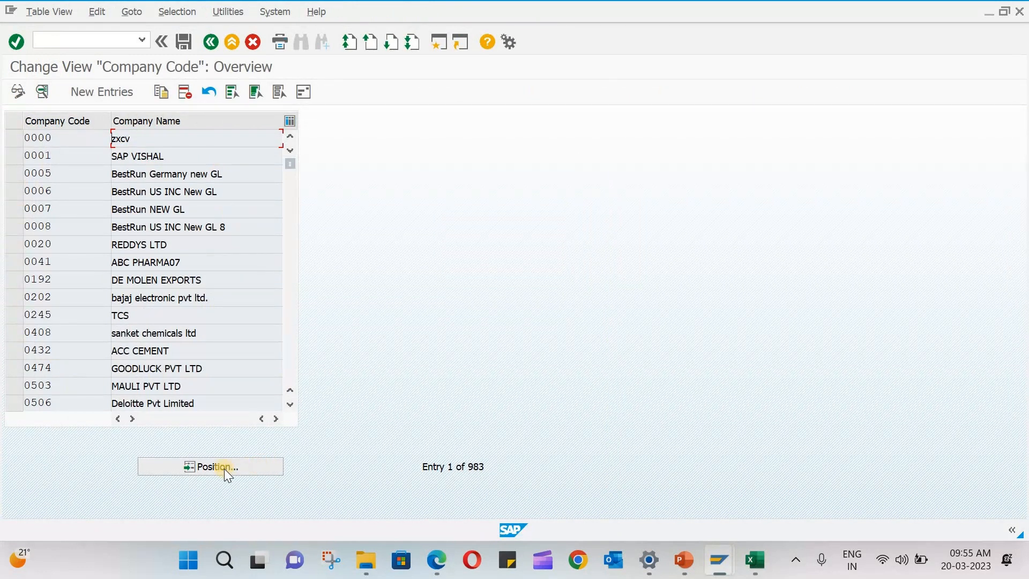
left_click(225, 469)
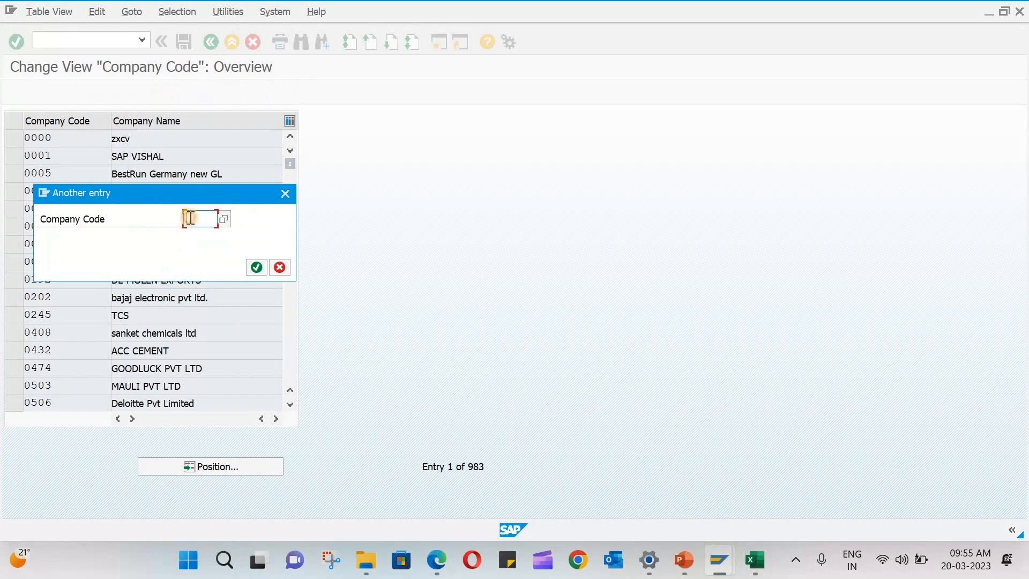
left_click(191, 217)
type("ABC")
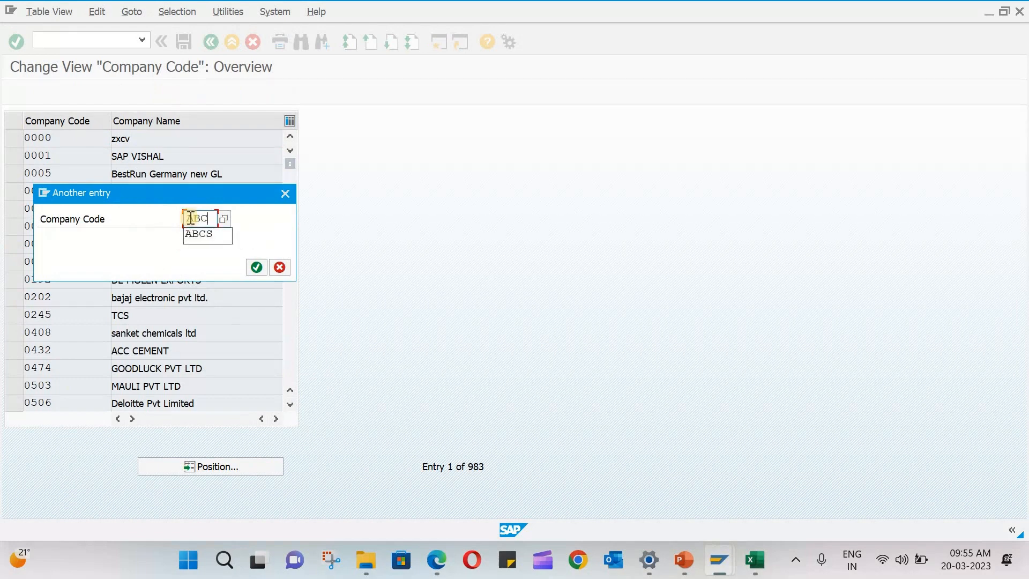
type("S")
key("Return")
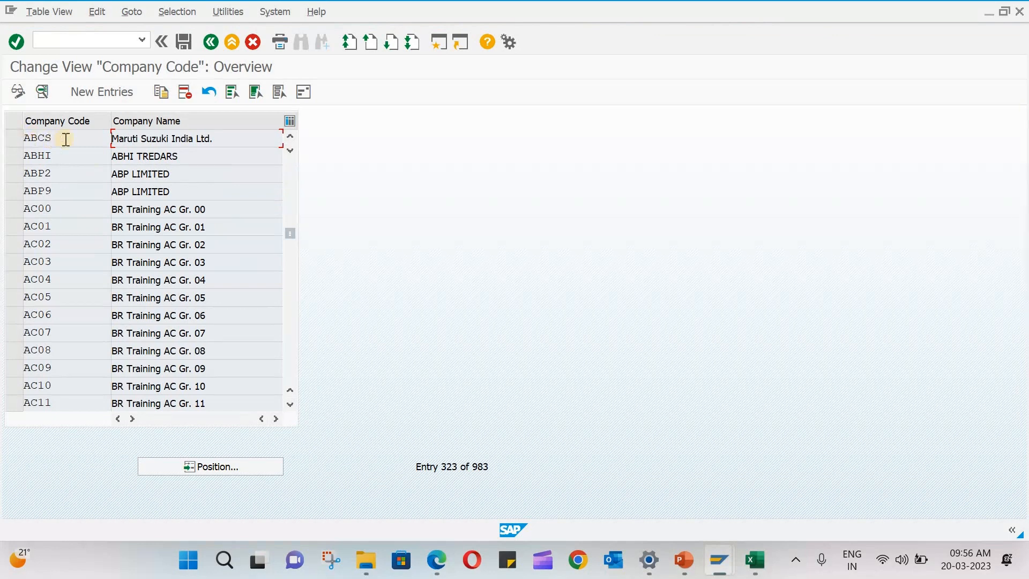
In the details of company code ABCS, set the company name to ABC Compnay and the city to Pune.
double_click(169, 139)
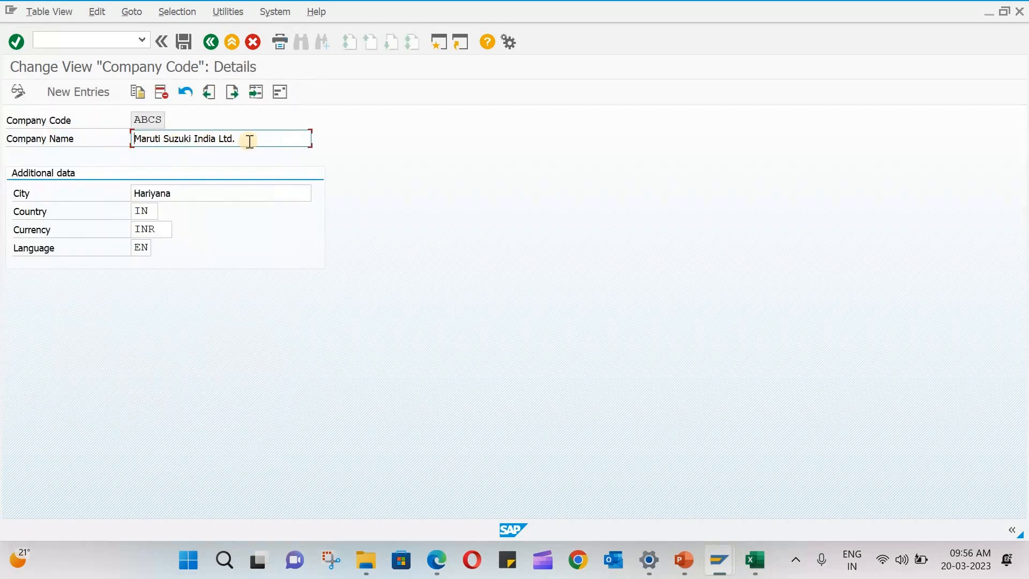
left_click_drag(235, 139, 41, 148)
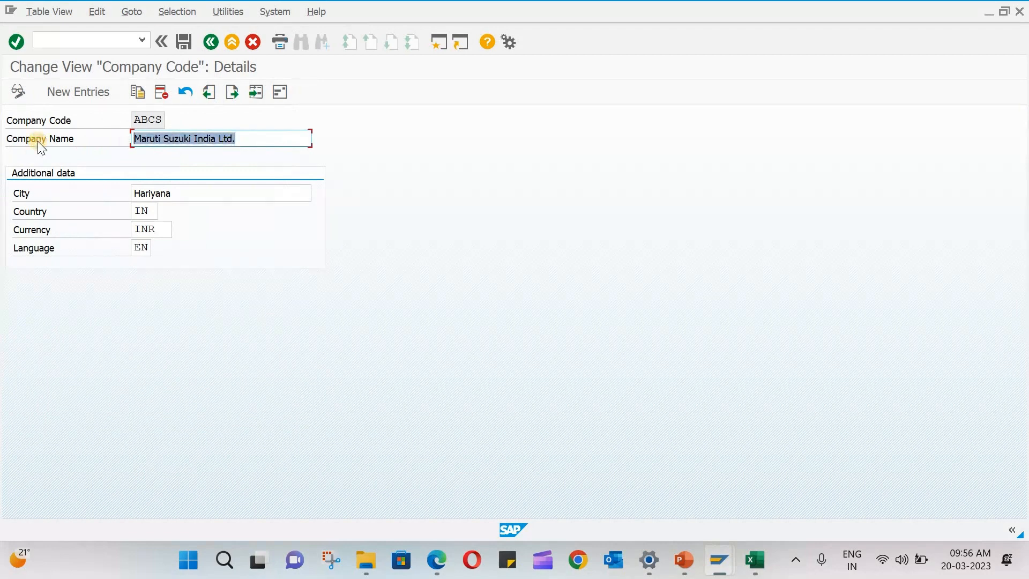
type("ABC")
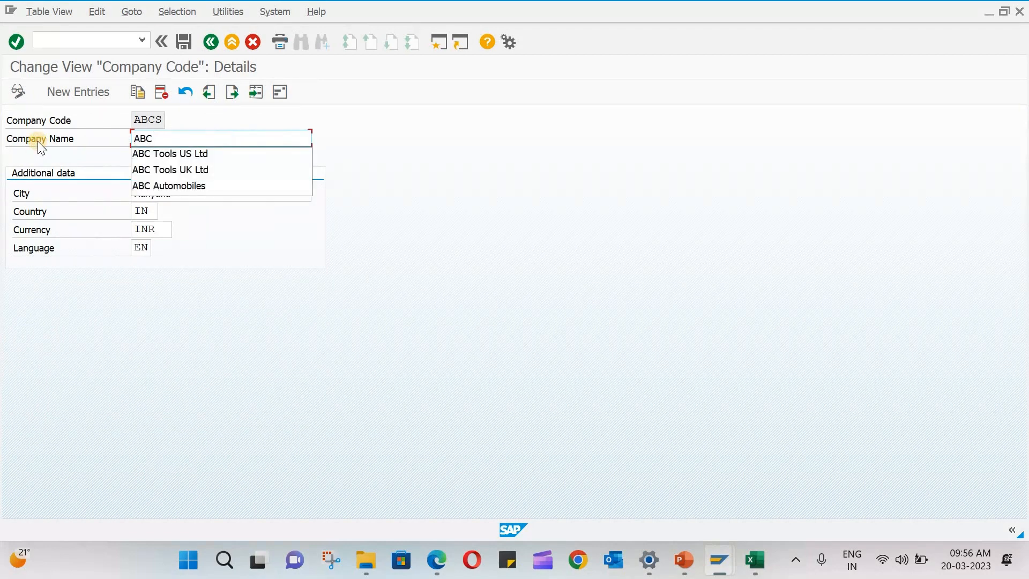
type(" Compn")
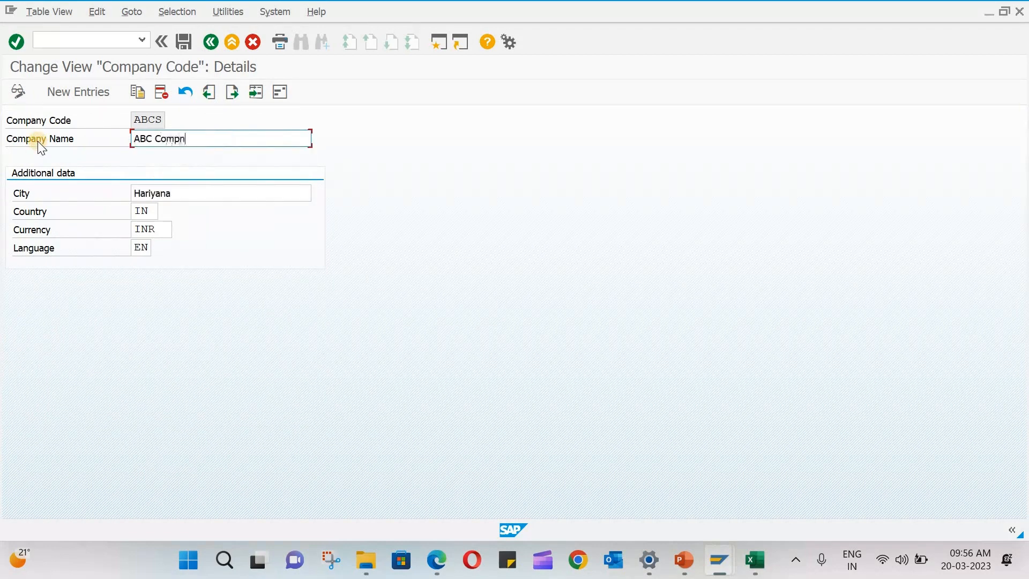
type("ay")
key("Tab")
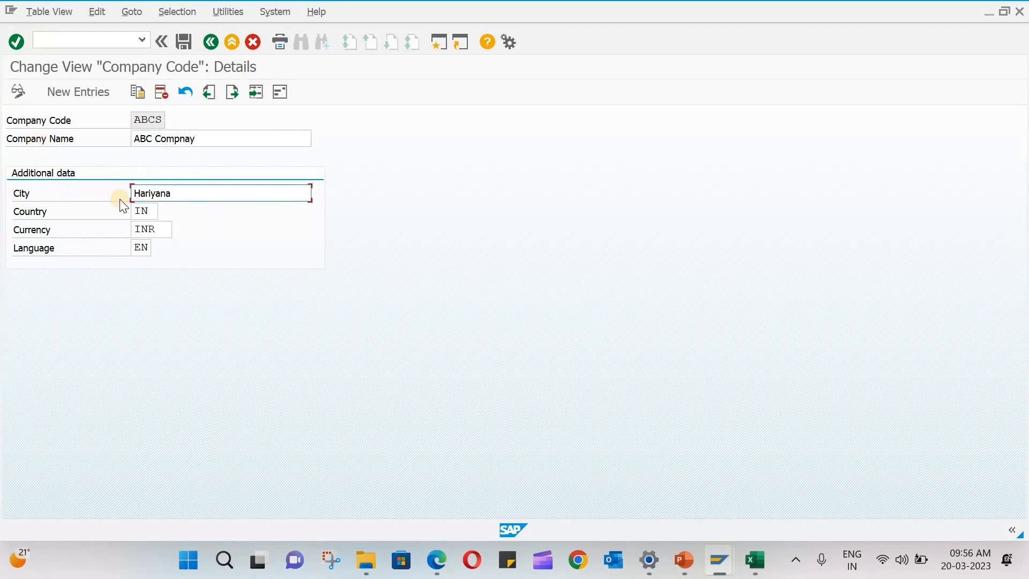
left_click_drag(174, 194, 20, 197)
type("Pu")
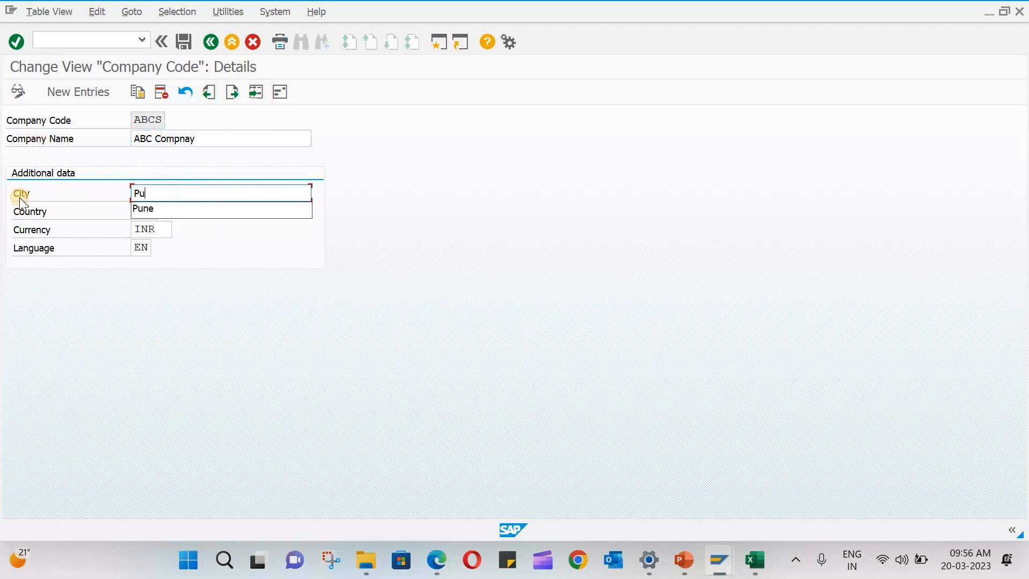
type("ne")
key("Tab")
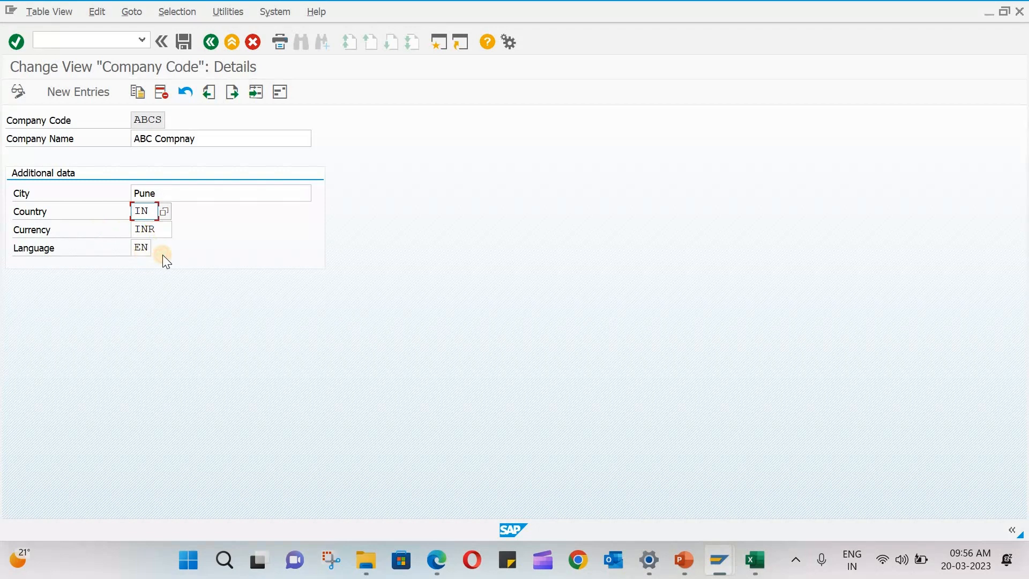
key("Return")
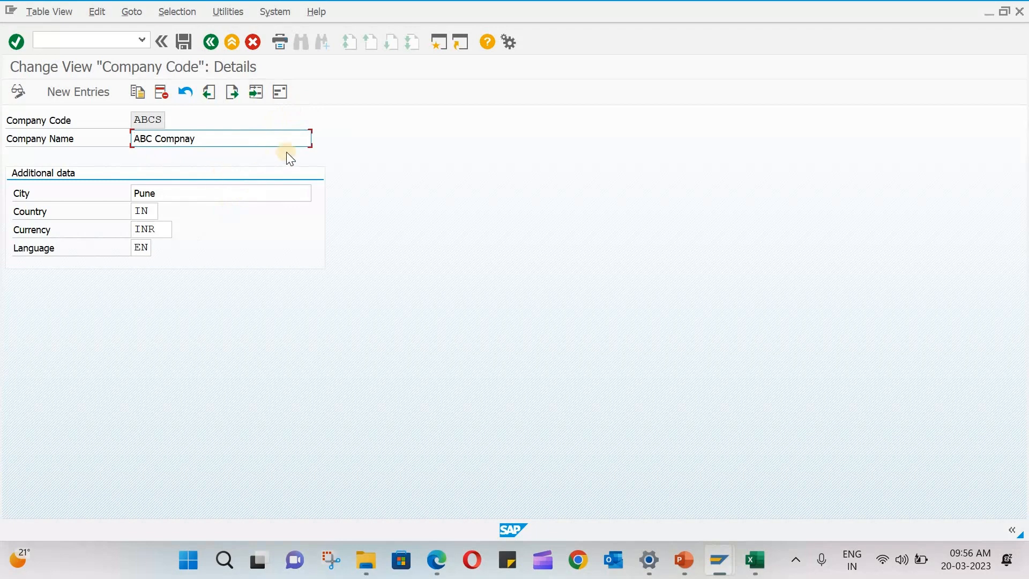
Open the address of company code ABCS, choose the title Company and set the first name line to ABC Company.
left_click(280, 91)
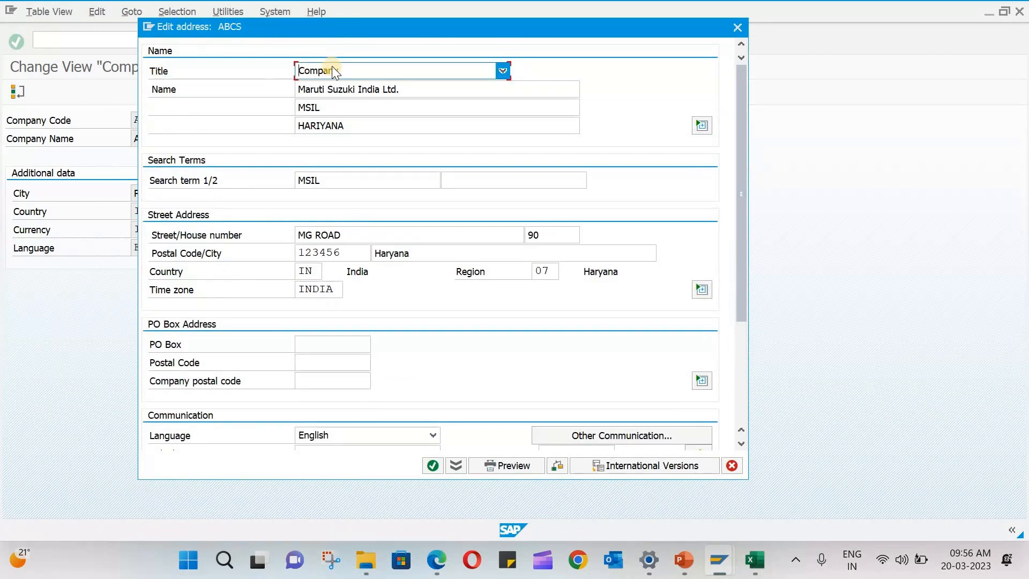
left_click(332, 69)
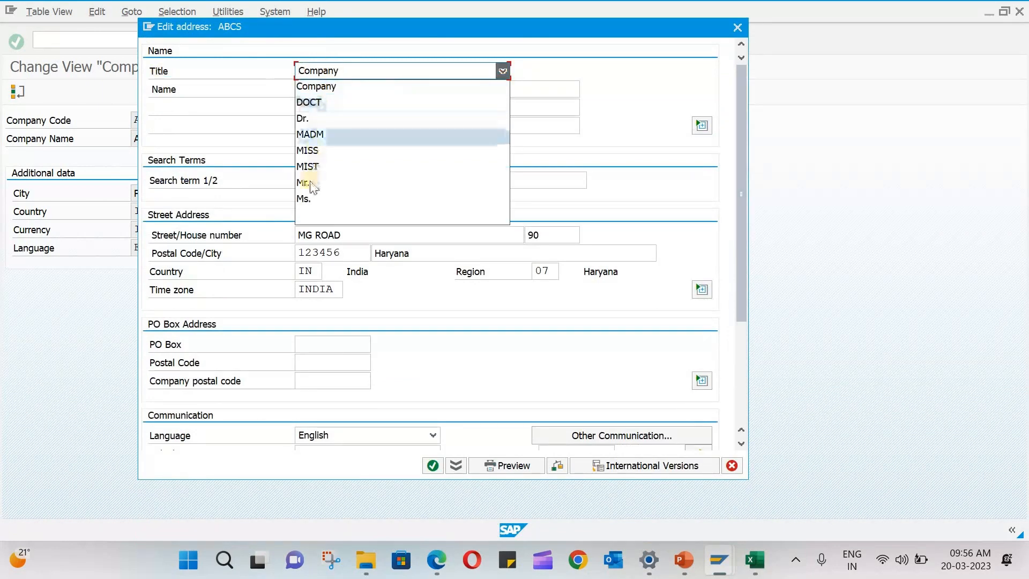
left_click(319, 88)
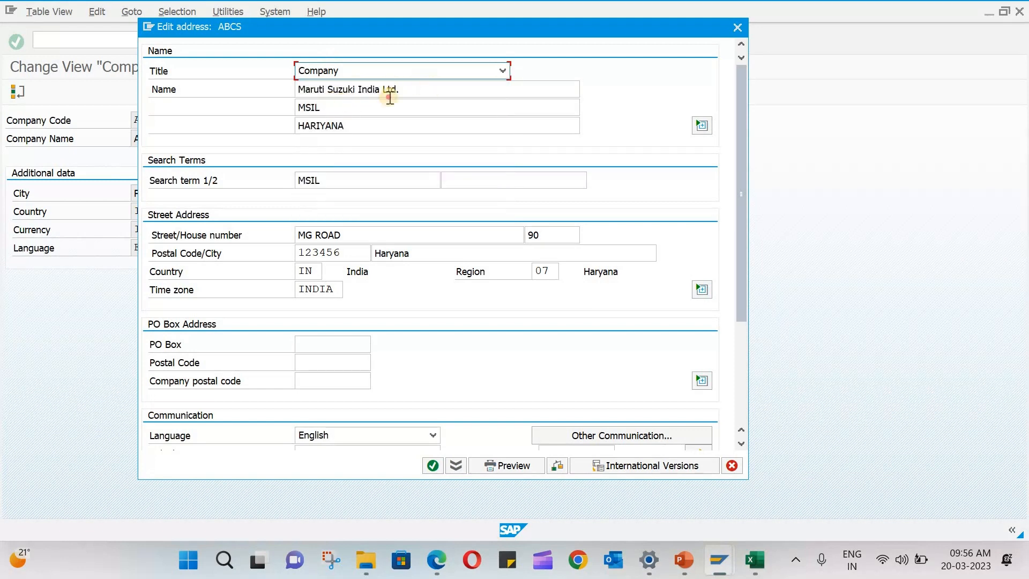
key("Tab")
type("AB")
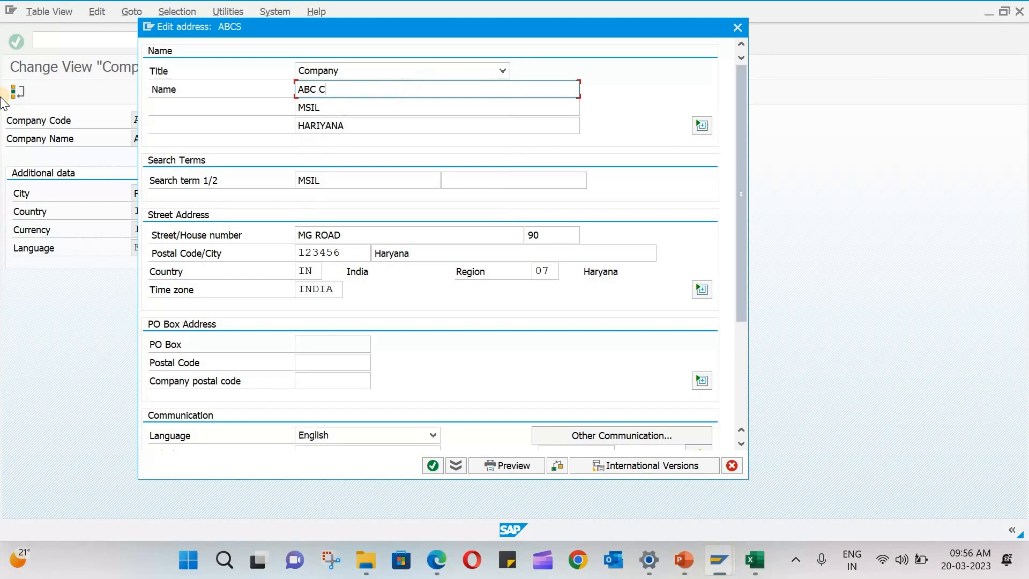
key("Tab")
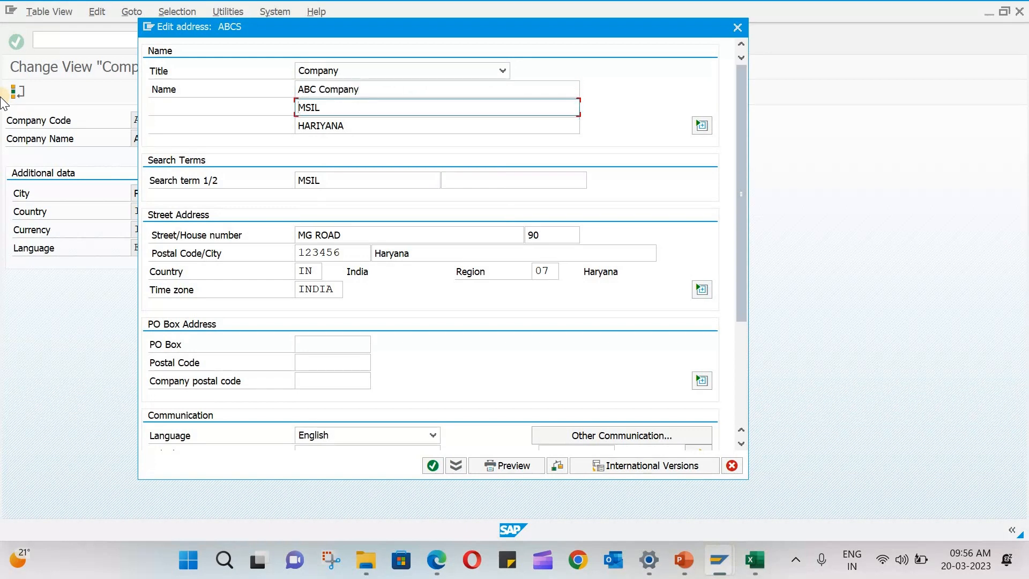
Replace the second name line of the address with ABC and the third name line with ABC Co.
key("Delete")
key("Delete")
type("ABC")
key("Tab")
key("Delete")
key("Delete")
key("Delete")
key("Delete")
key("Delete")
key("Delete")
key("Delete")
key("Delete")
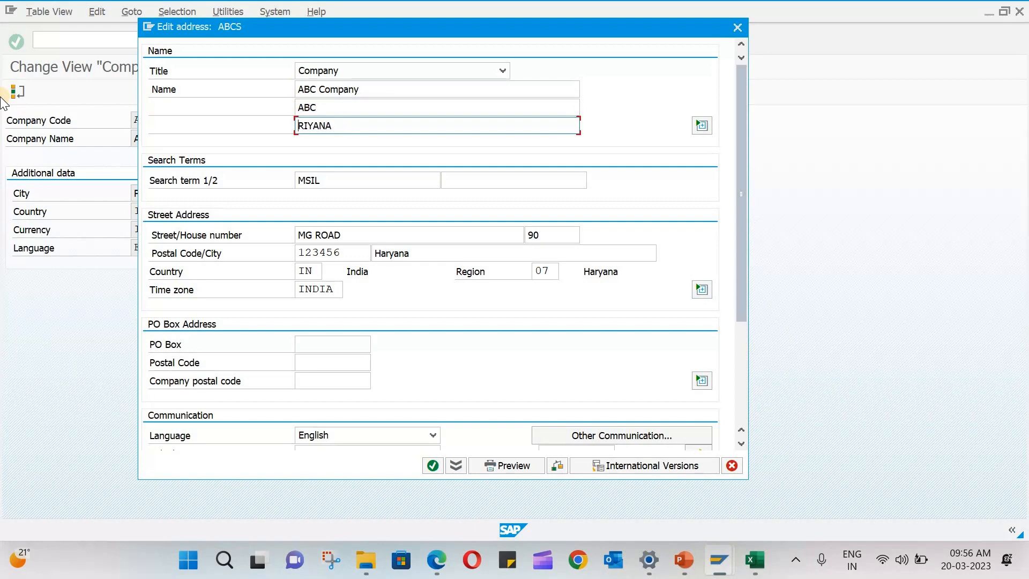
type("ABC Co.")
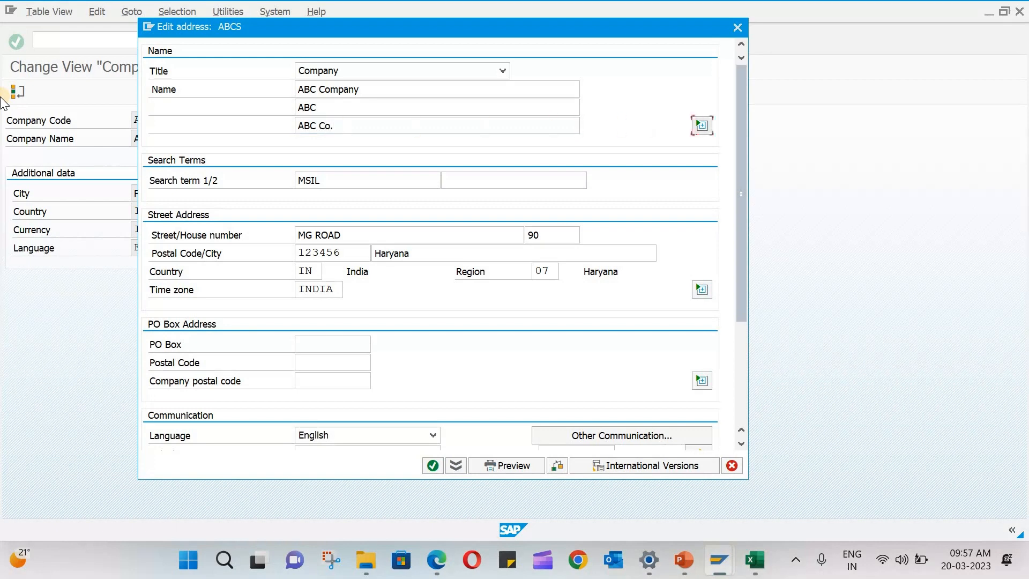
Replace the first search term of the address with ABC.
key("Tab")
key("Delete")
key("Delete")
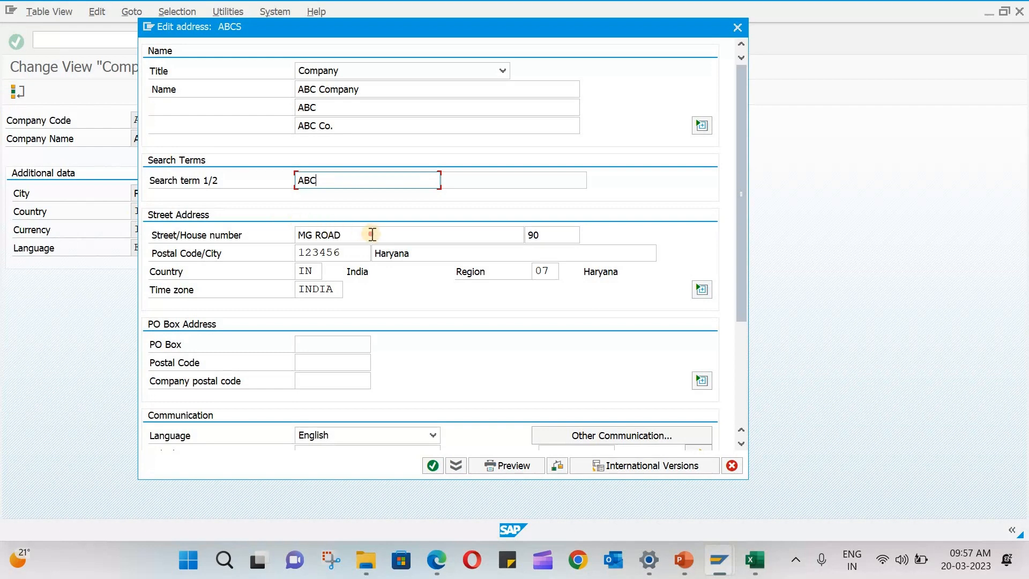
Set the region in the street address to 13, Maharashtra.
left_click_drag(370, 234, 272, 241)
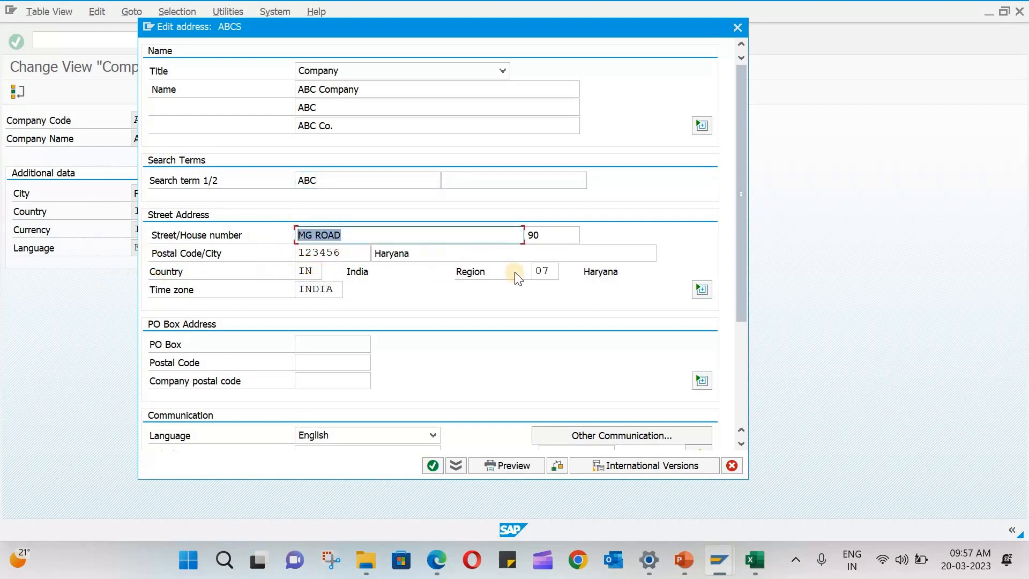
left_click(548, 272)
left_click(566, 271)
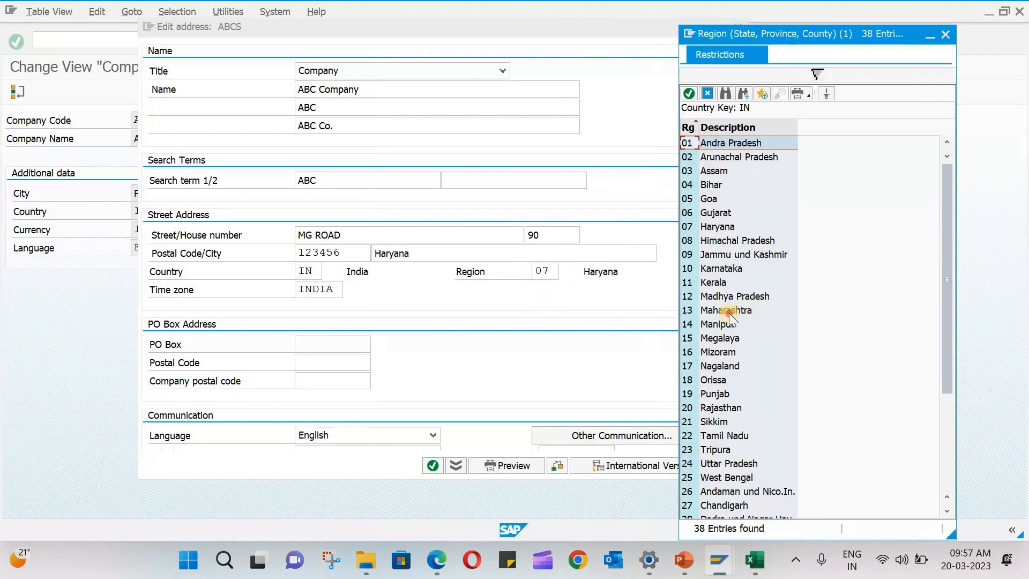
double_click(729, 313)
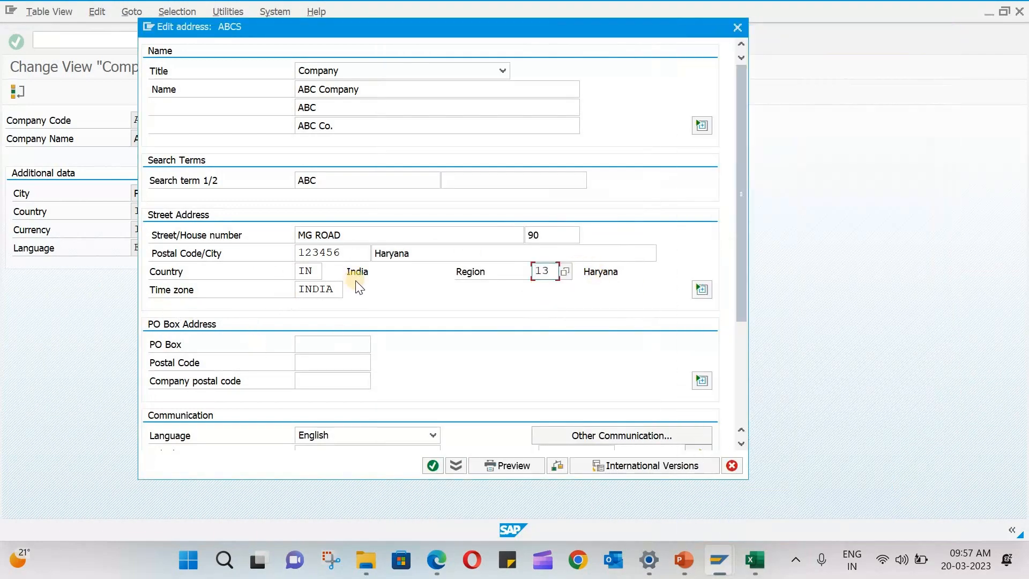
scroll(336, 316, "down", 1)
scroll(336, 316, "down", 4)
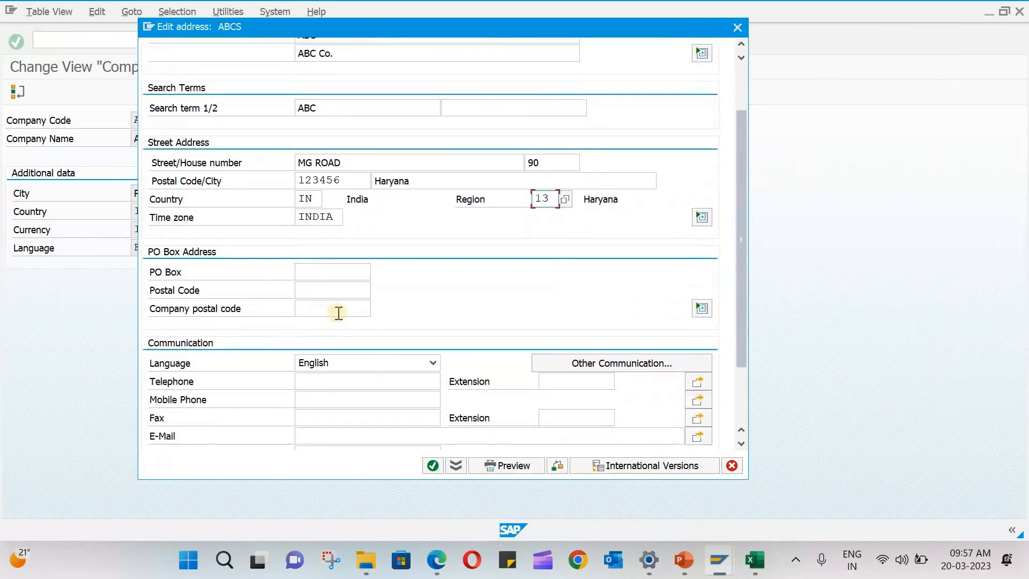
scroll(271, 328, "down", 1)
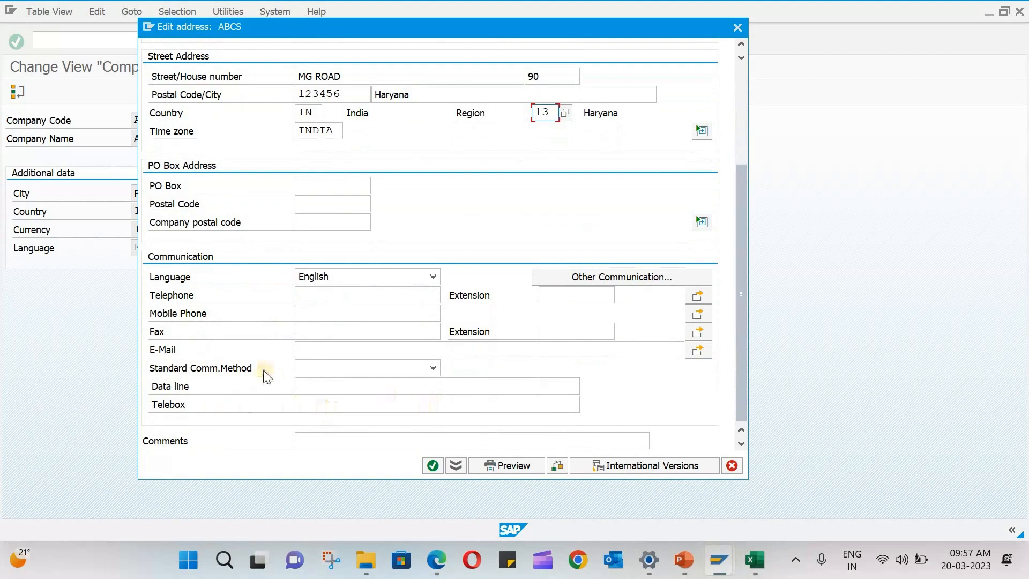
Confirm the address of company code ABCS and save the entry under the customizing request COMPNY CODE CREATION.
left_click(433, 465)
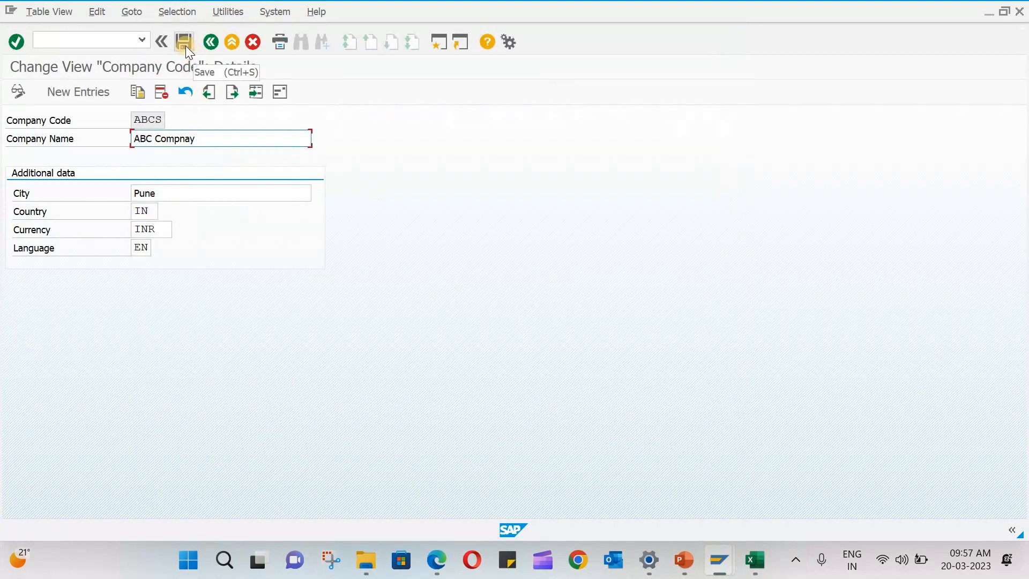
left_click(186, 46)
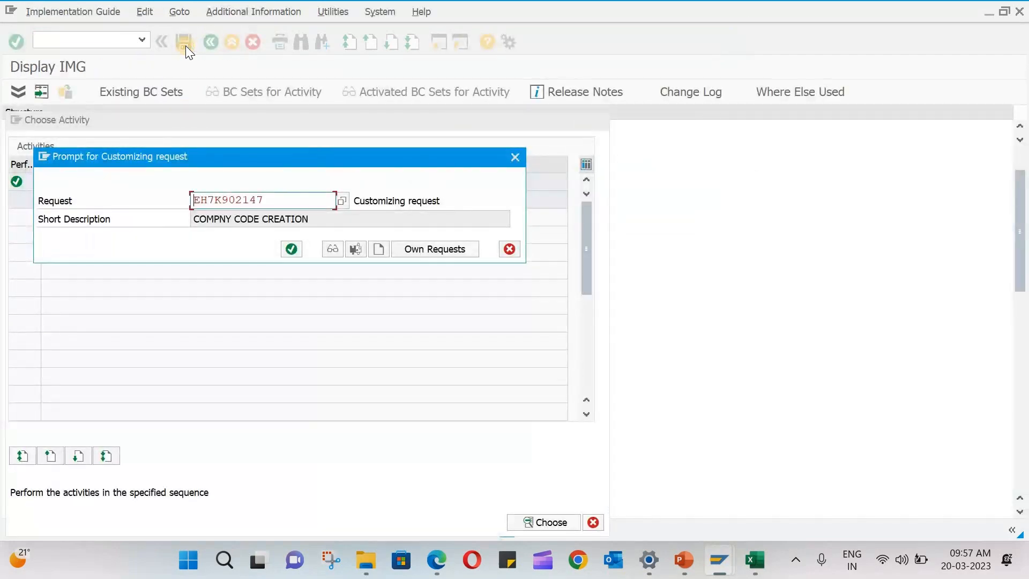
left_click_drag(241, 157, 419, 87)
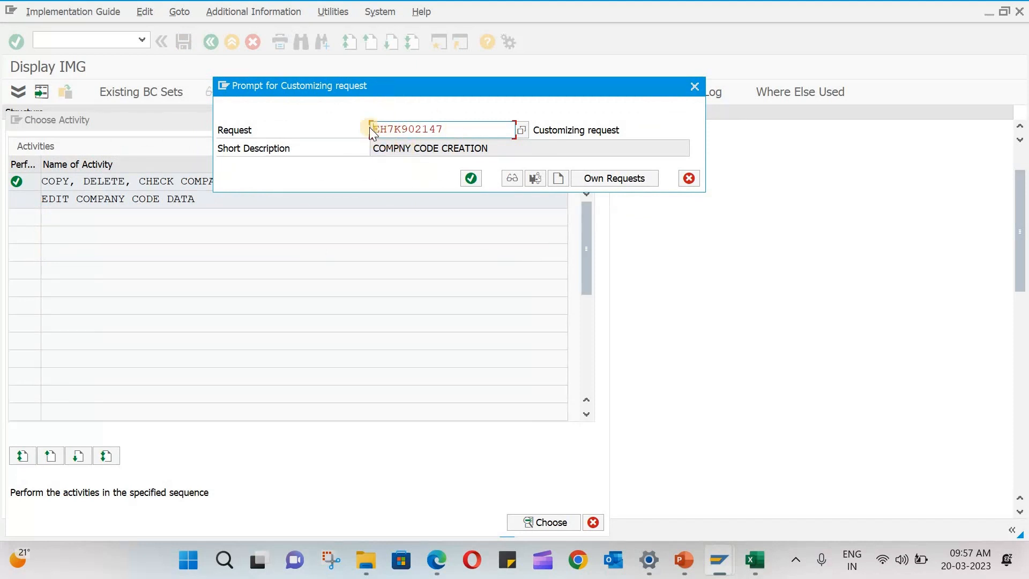
left_click(471, 178)
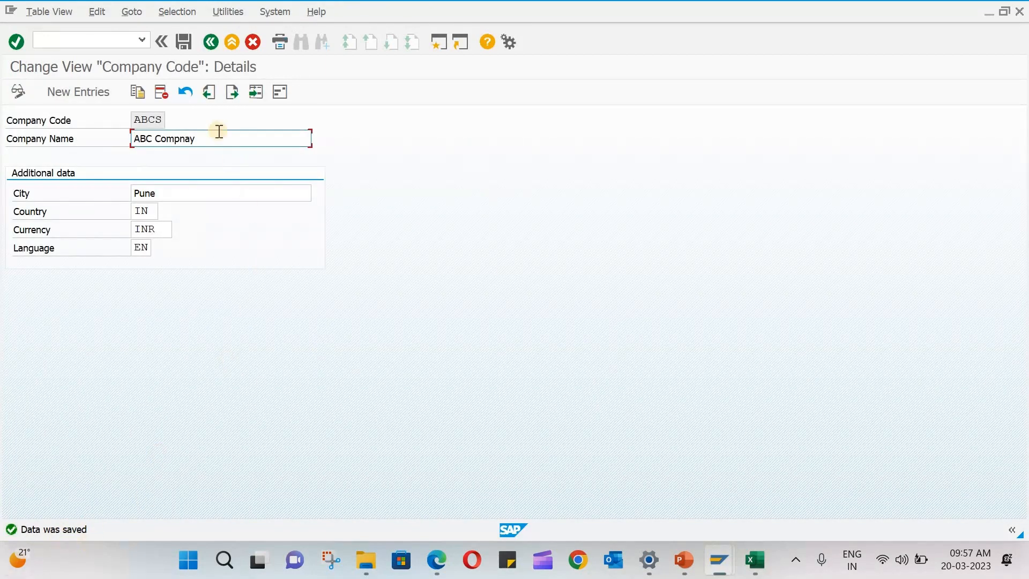
Leave the company code view and close the activity selection to return to the IMG structure.
left_click(214, 40)
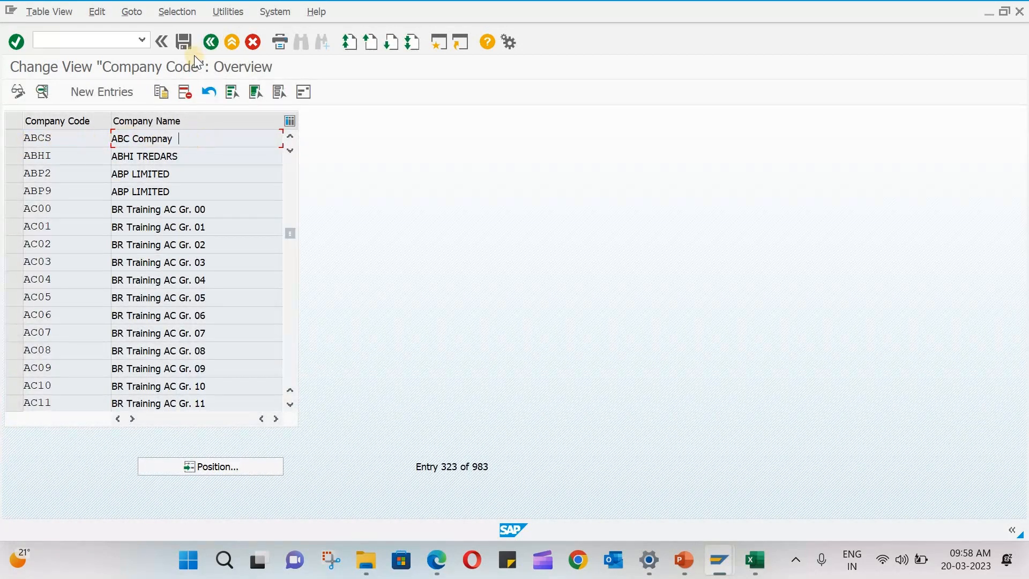
left_click(211, 43)
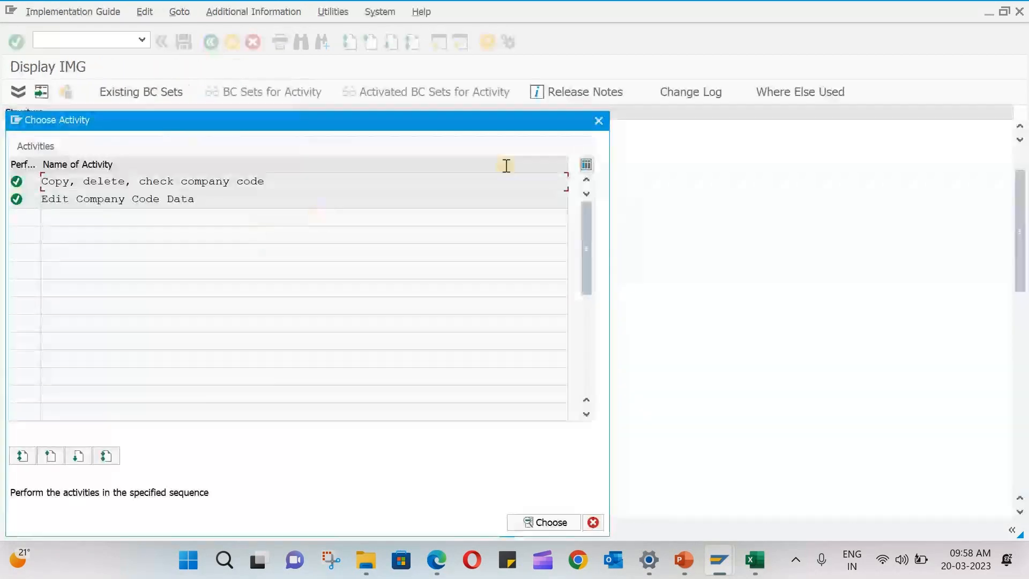
left_click(600, 122)
Open the Define Plant activity under the Logistics - General definition and start a new plant entry.
scroll(240, 265, "down", 2)
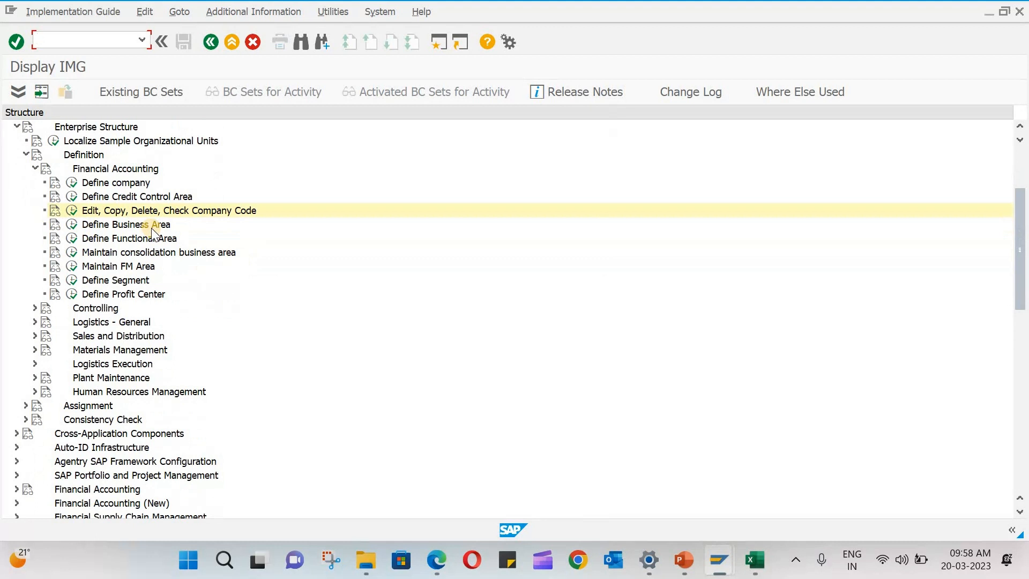
scroll(152, 229, "down", 1)
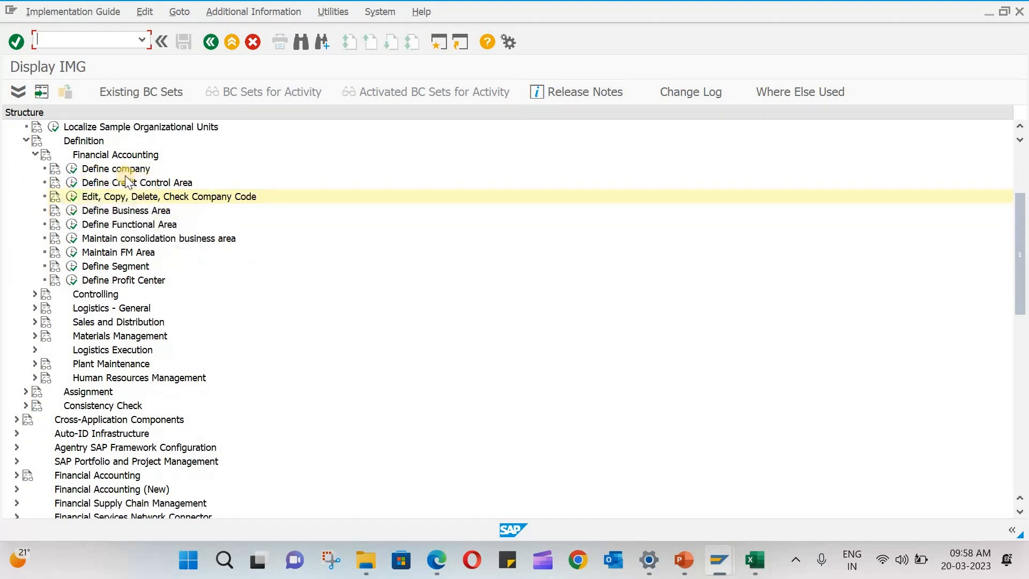
left_click(35, 155)
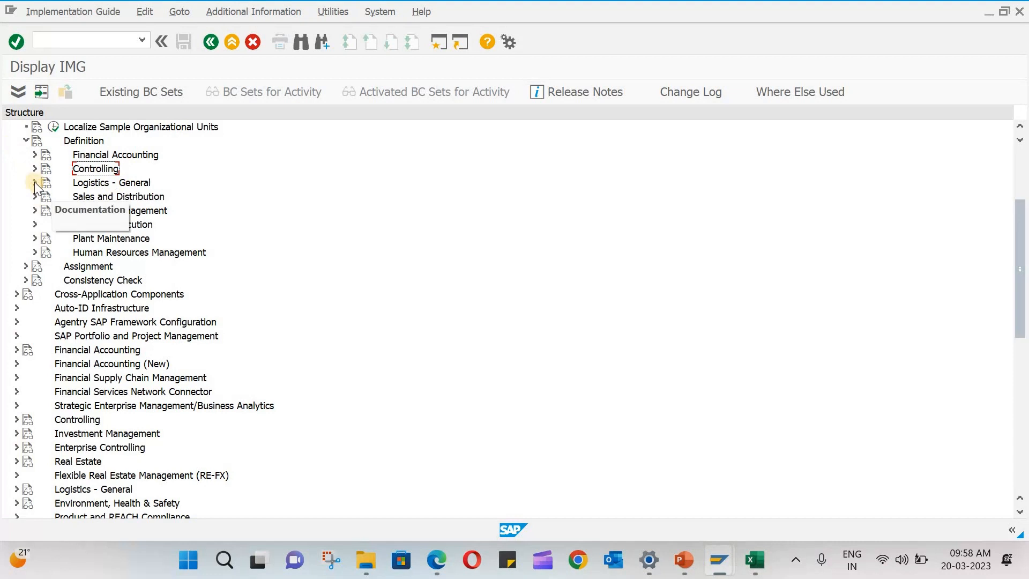
left_click(34, 182)
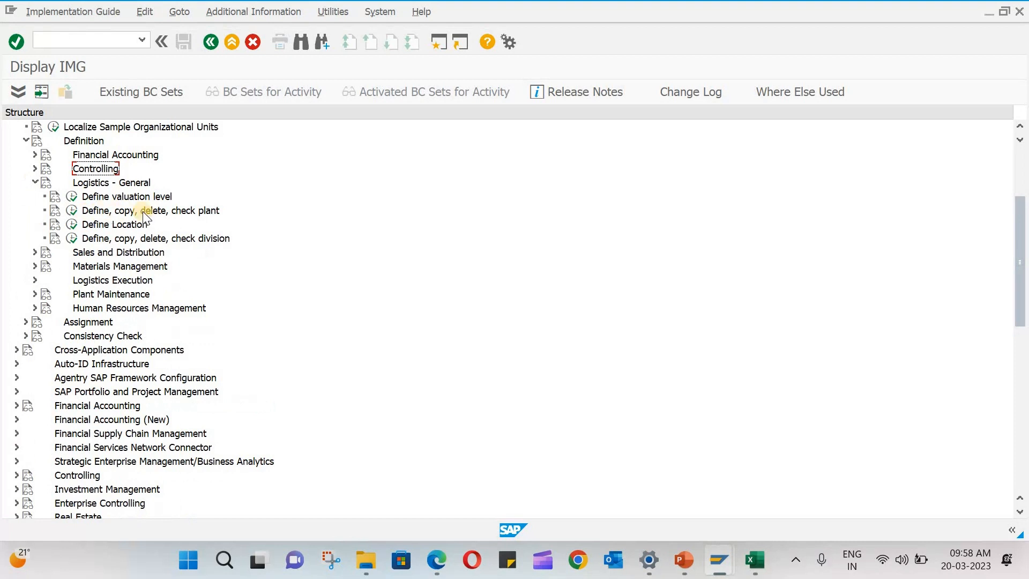
left_click(72, 211)
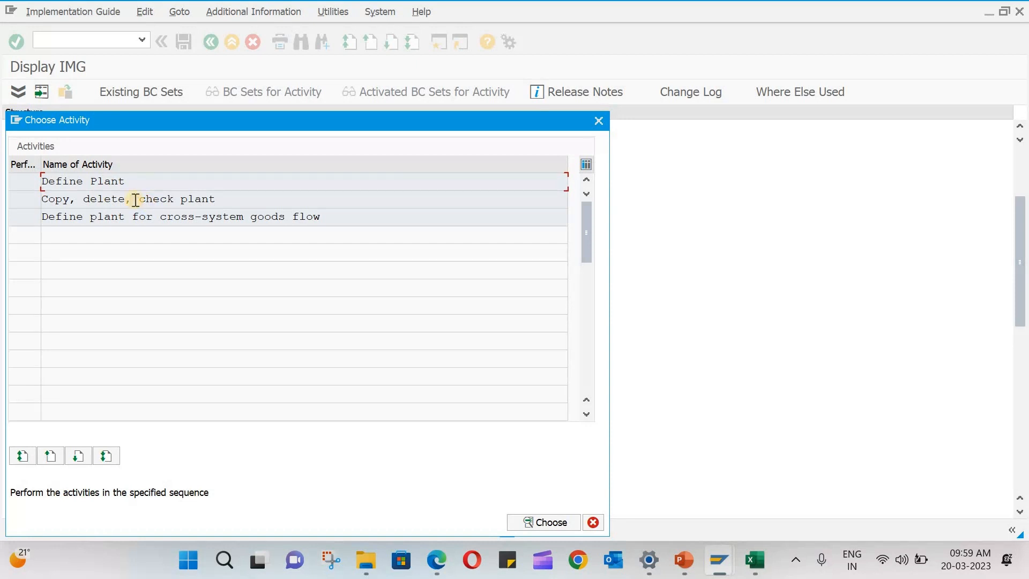
double_click(64, 181)
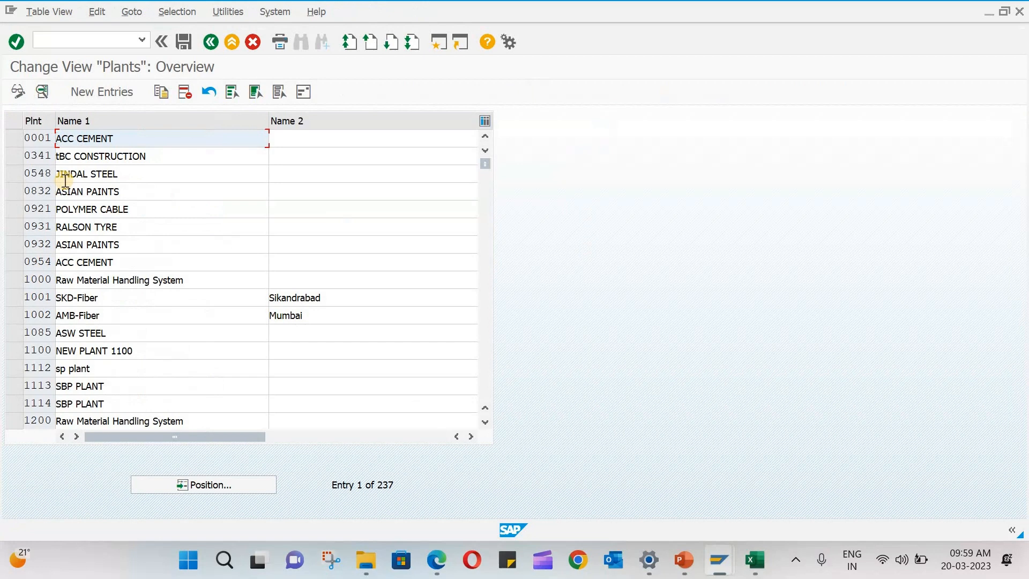
left_click(90, 92)
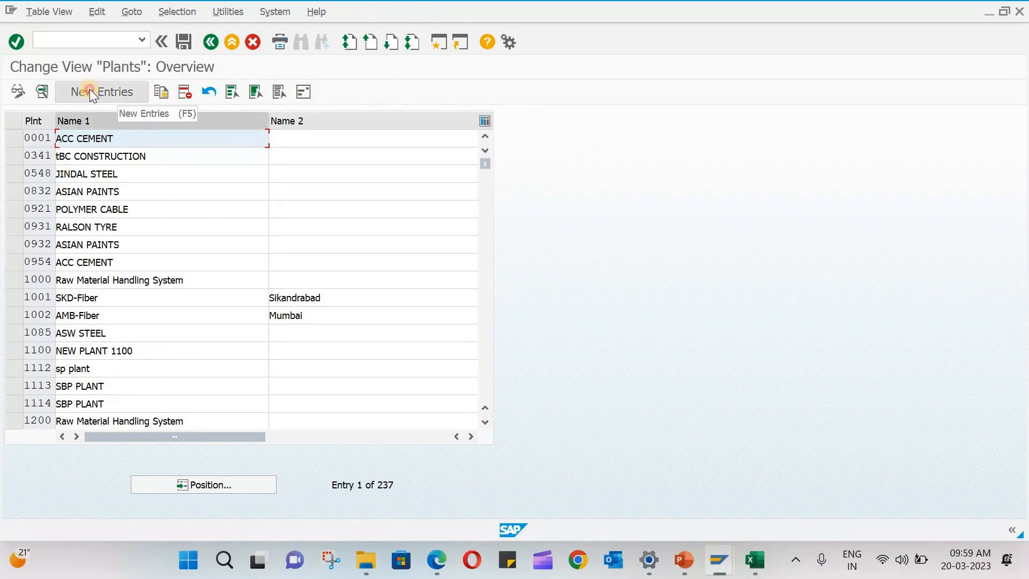
Check the planned plant code in ORG.xlsx in Excel and enter ABC1 as the new plant in SAP.
left_click(755, 561)
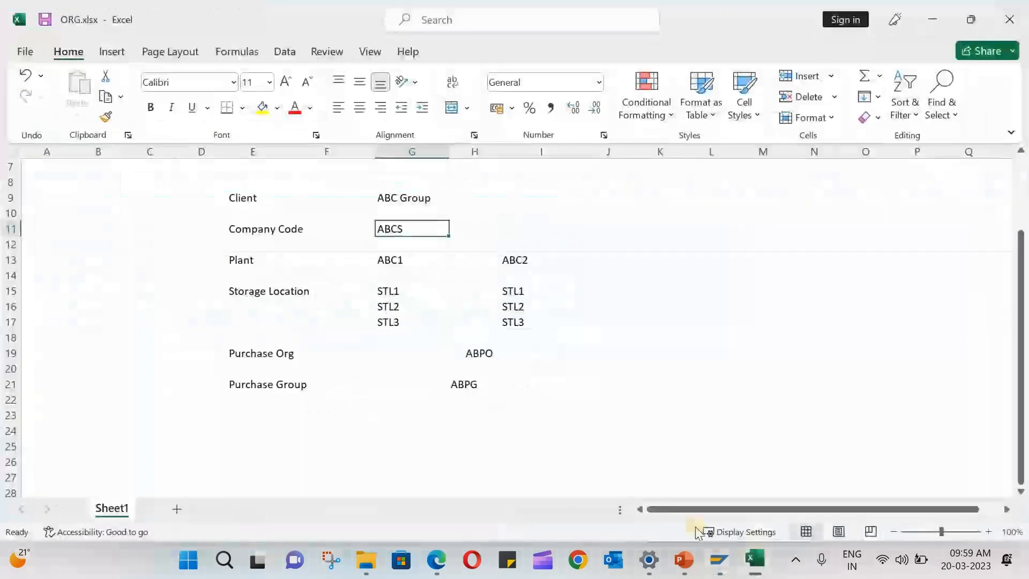
left_click(395, 259)
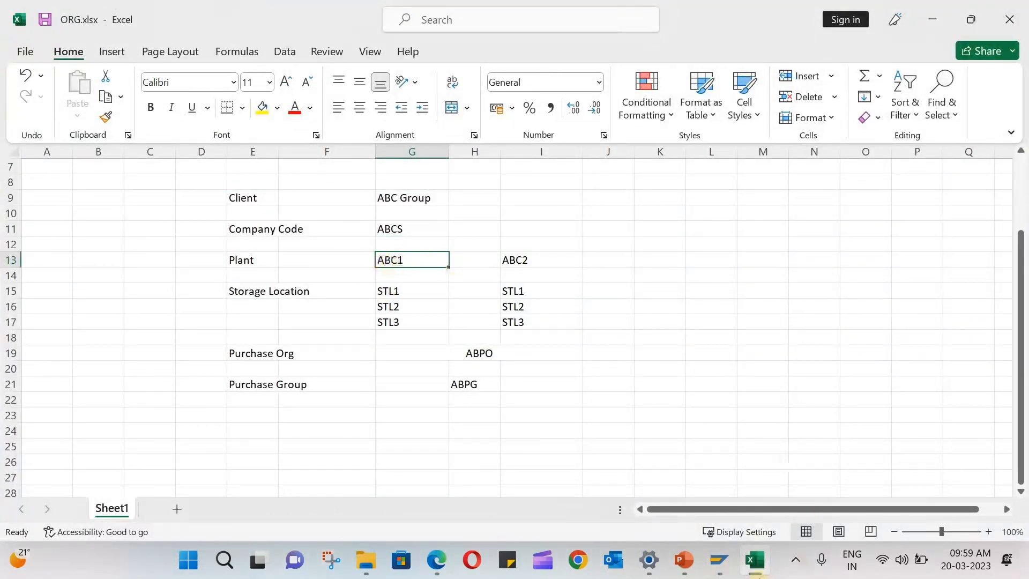
key("alt+Tab")
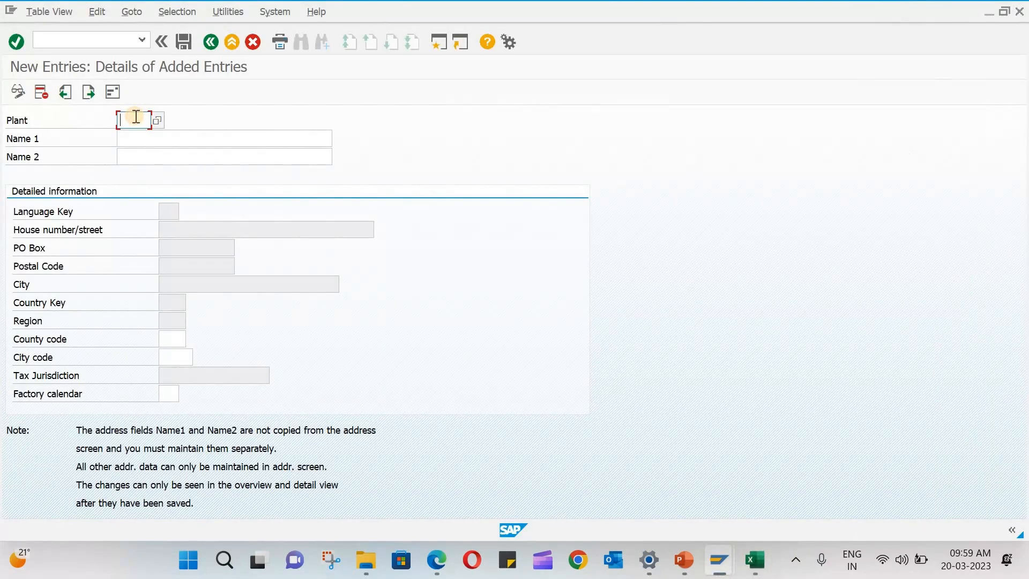
type("ABC1")
Set Name 1 of the new plant to ABC Plant 1 and Name 2 to Plant ABCS.
left_click(169, 140)
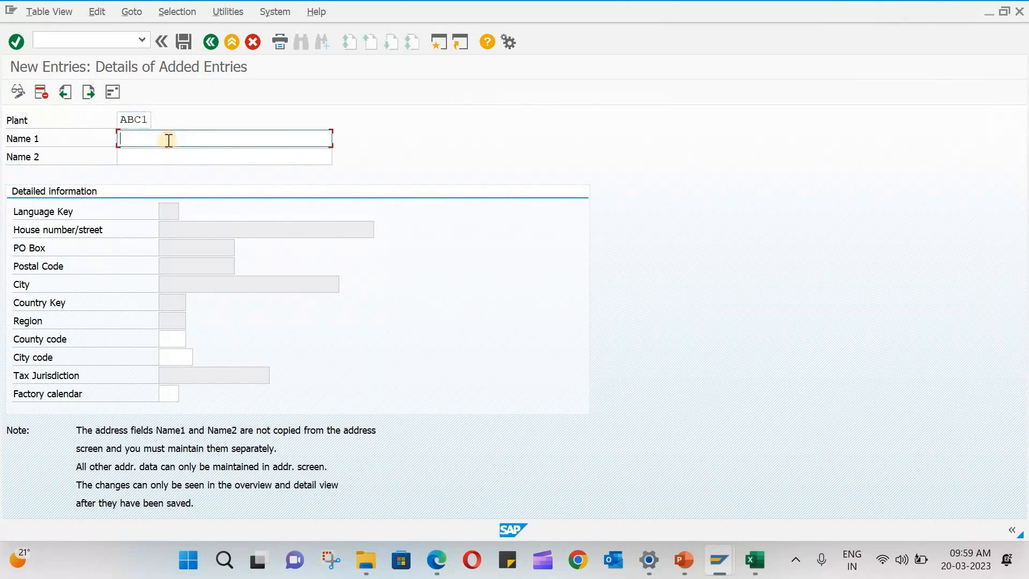
type("ABC Plant 1")
key("Tab")
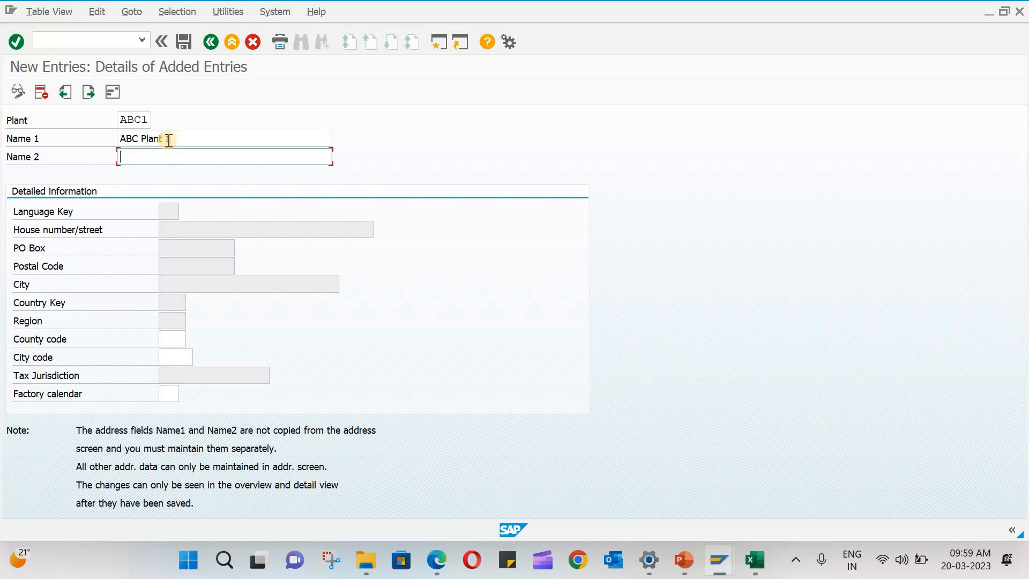
type("Plnt")
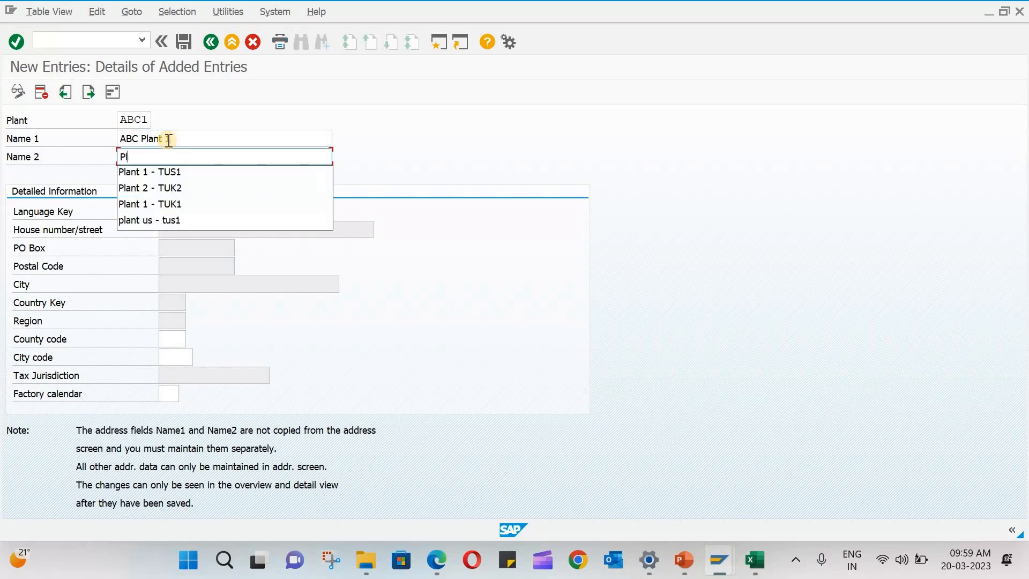
key("BackSpace")
key("BackSpace")
type("ant")
key("BackSpace")
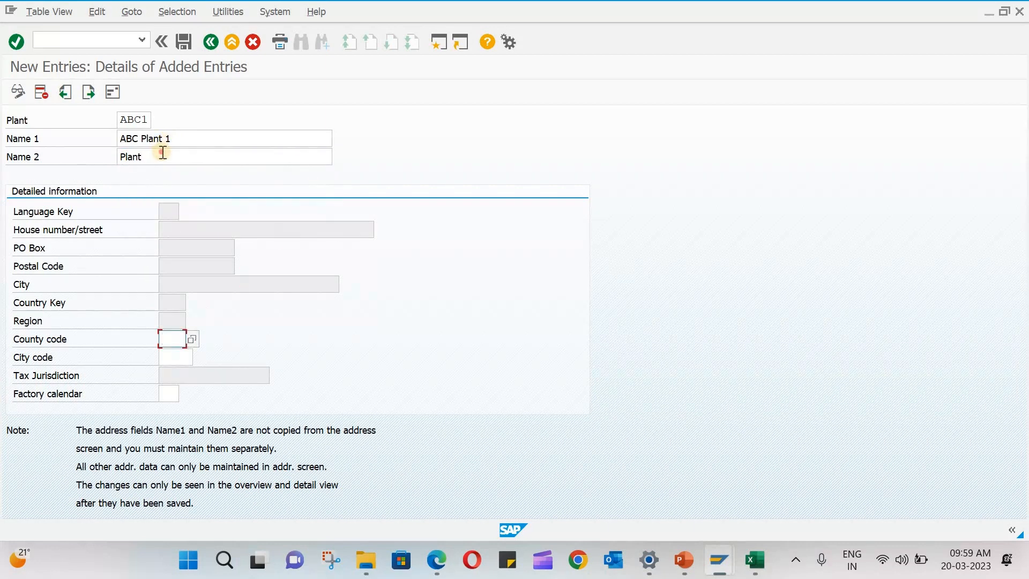
type("ABC")
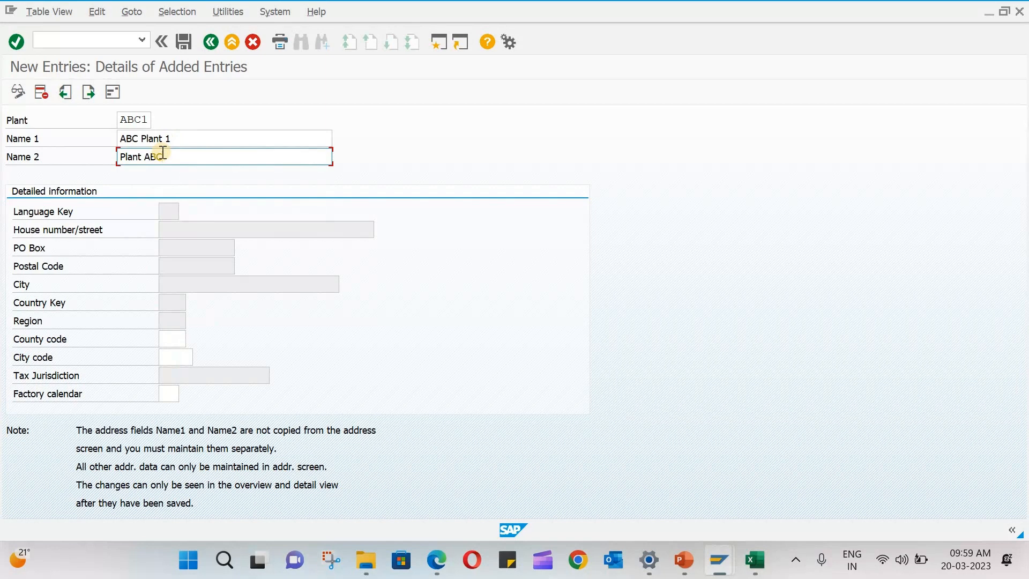
type("S")
Look through the available county codes for the Indian entries and close the list without choosing one.
left_click(172, 340)
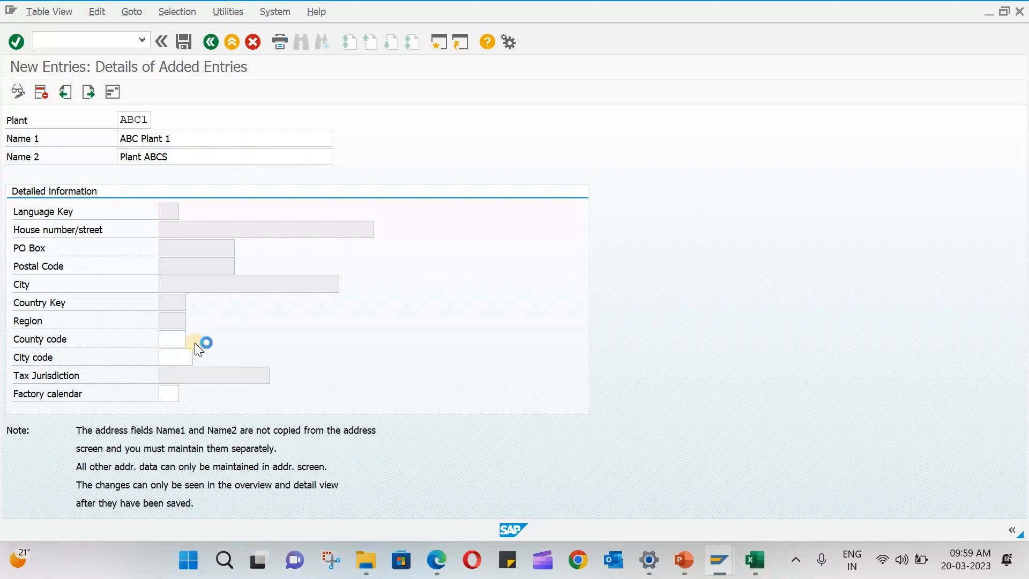
scroll(268, 468, "down", 5)
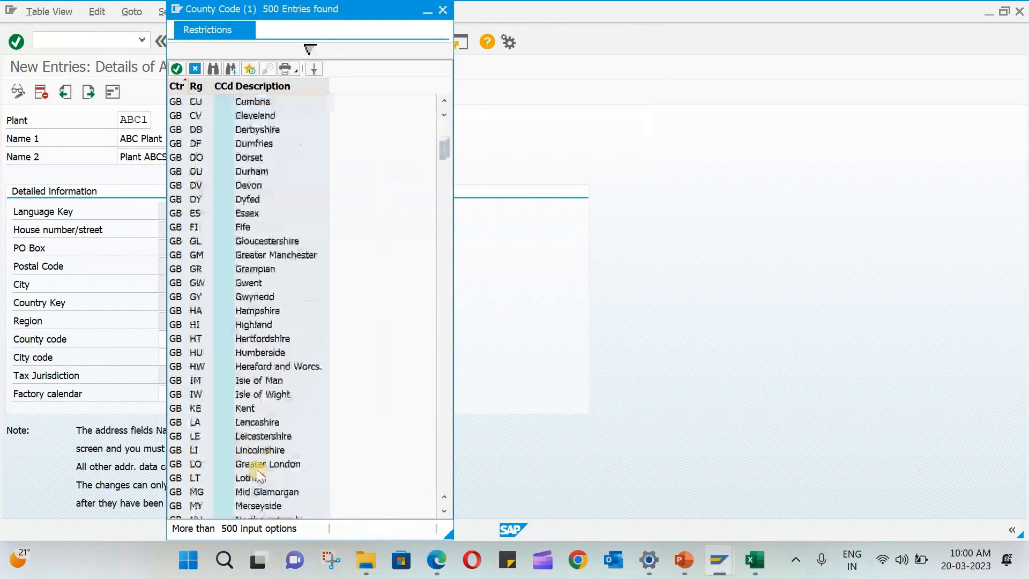
scroll(204, 397, "down", 10)
scroll(205, 398, "up", 3)
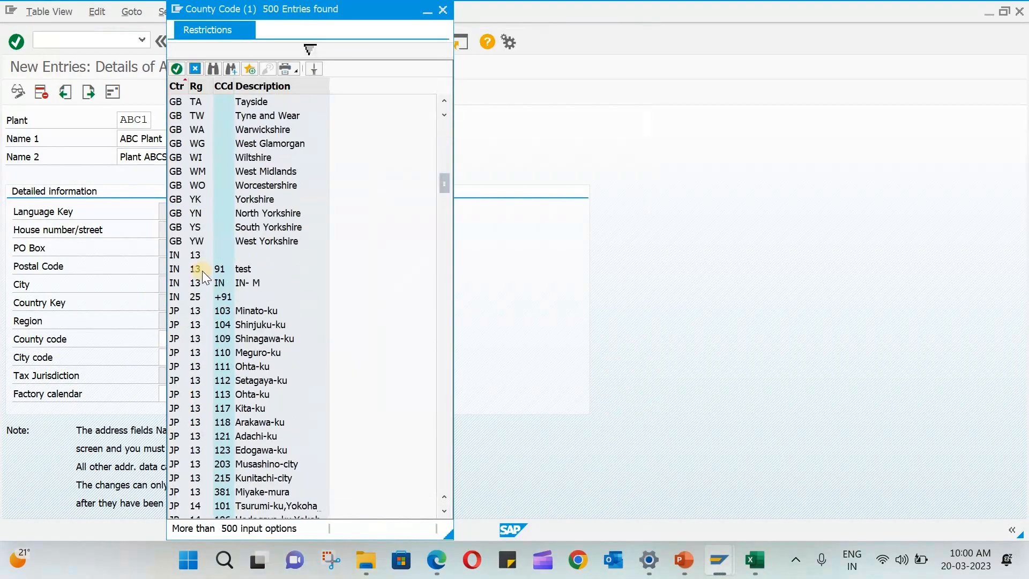
left_click(443, 11)
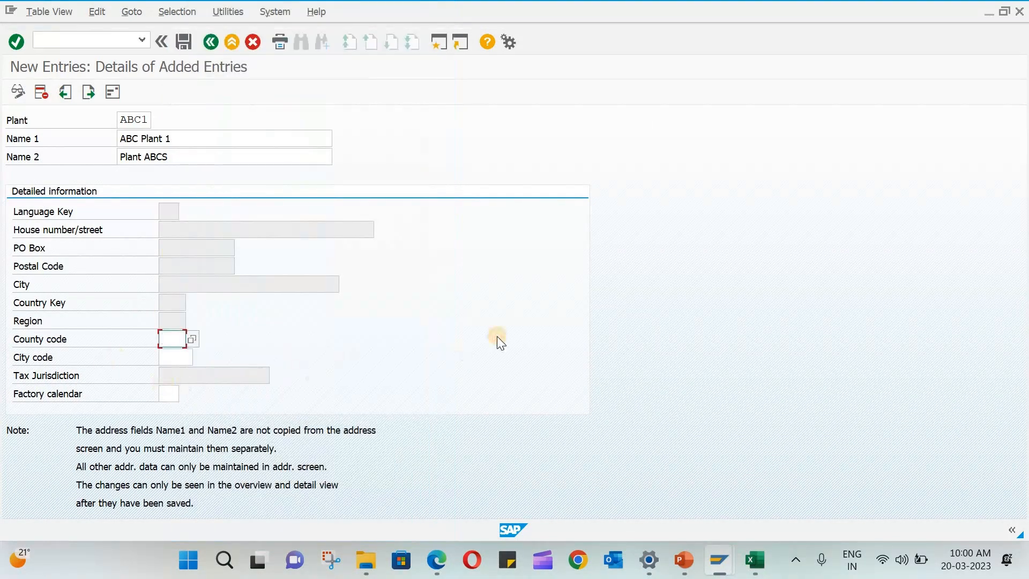
Save the plant entry to open the address of plant ABC1 and choose the title Company.
key("Return")
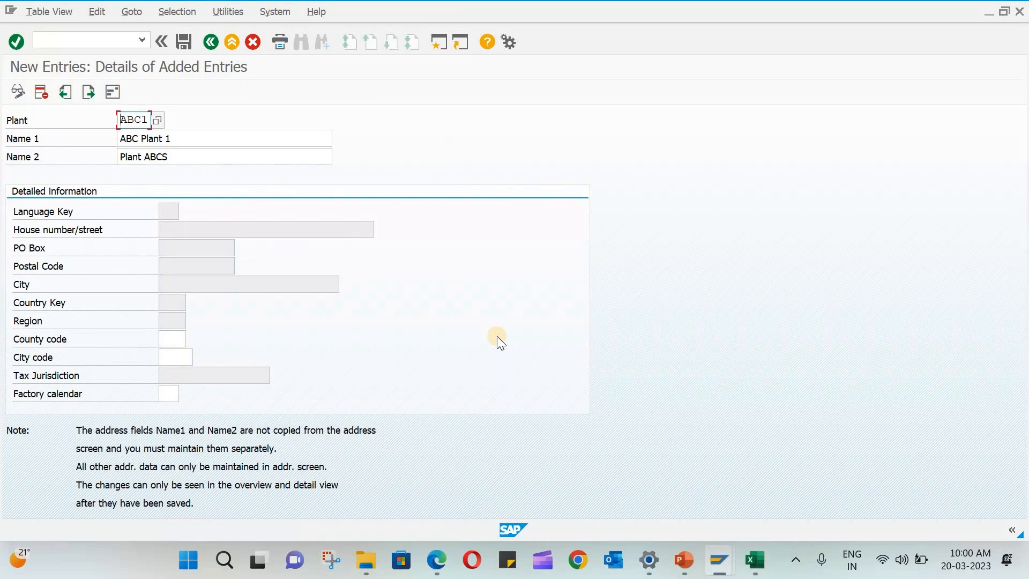
left_click(185, 39)
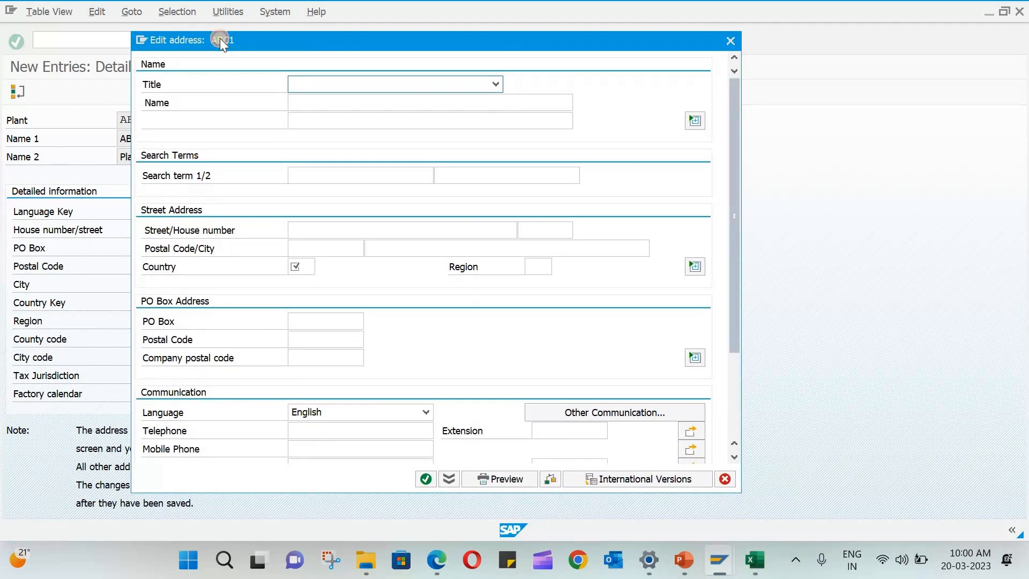
left_click(383, 82)
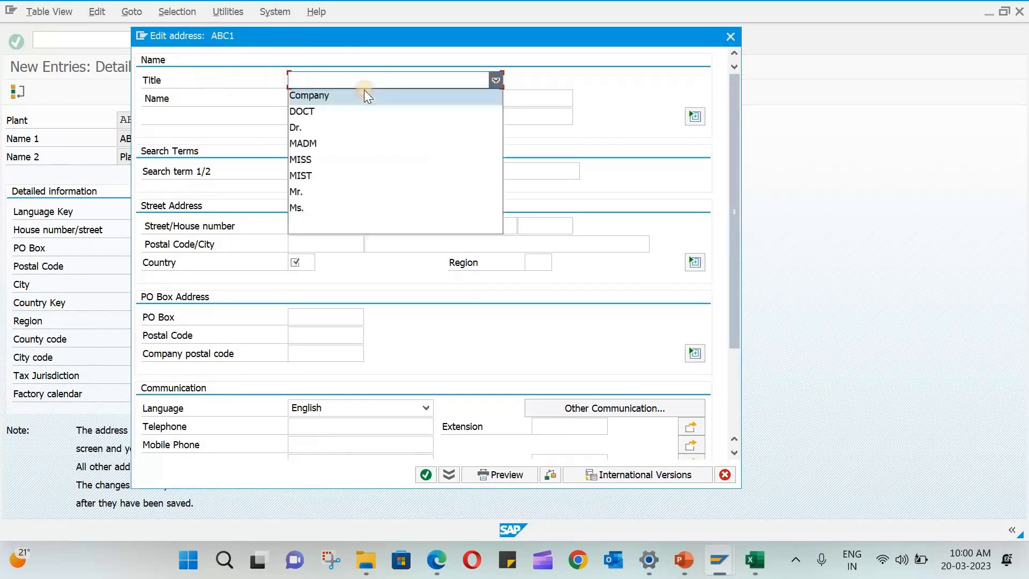
left_click(312, 96)
Set the first name line of the plant address to ABC Plant and the second to ABC Plant 1.
left_click(299, 102)
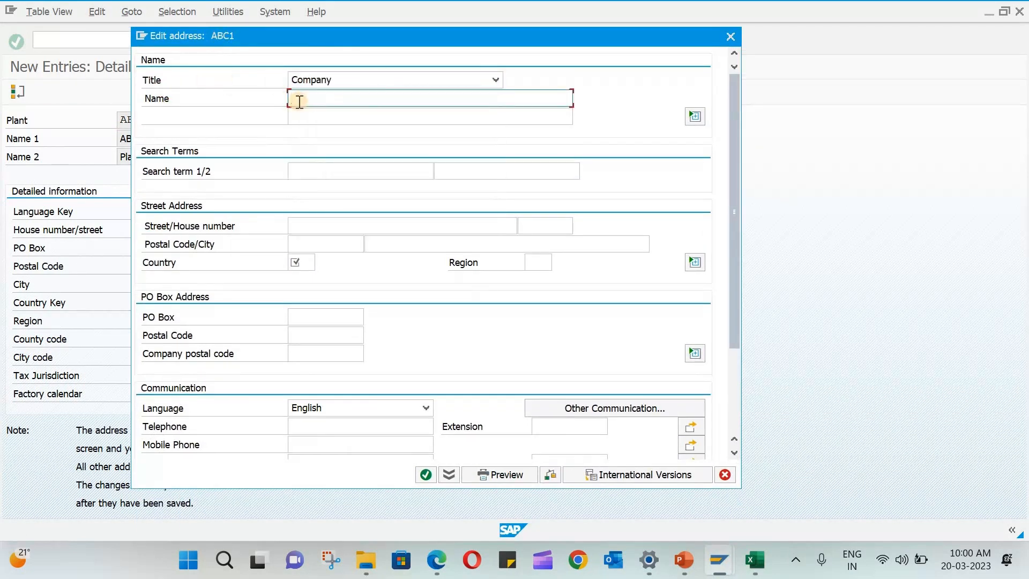
type("ABC")
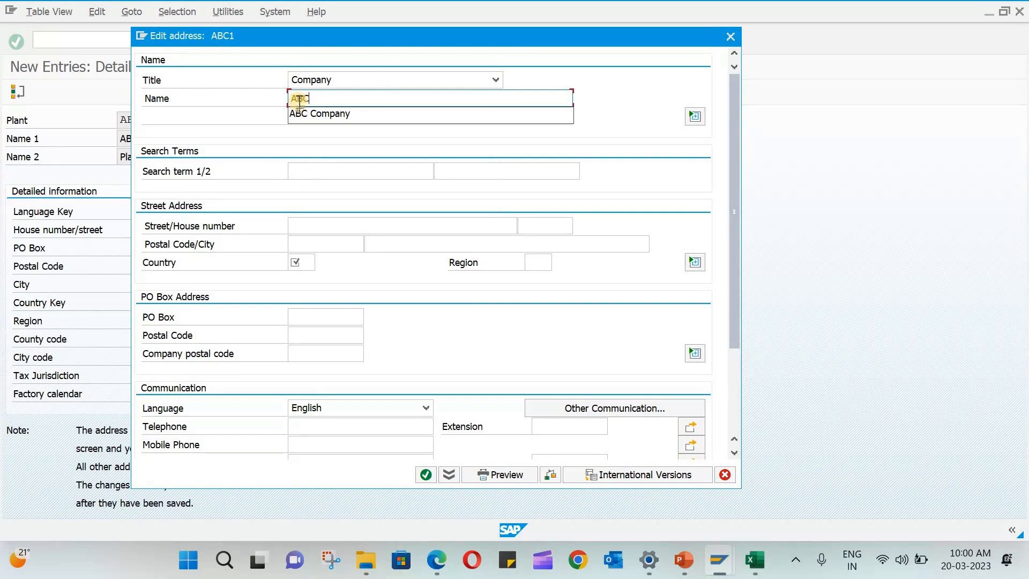
type(" Plant")
key("Tab")
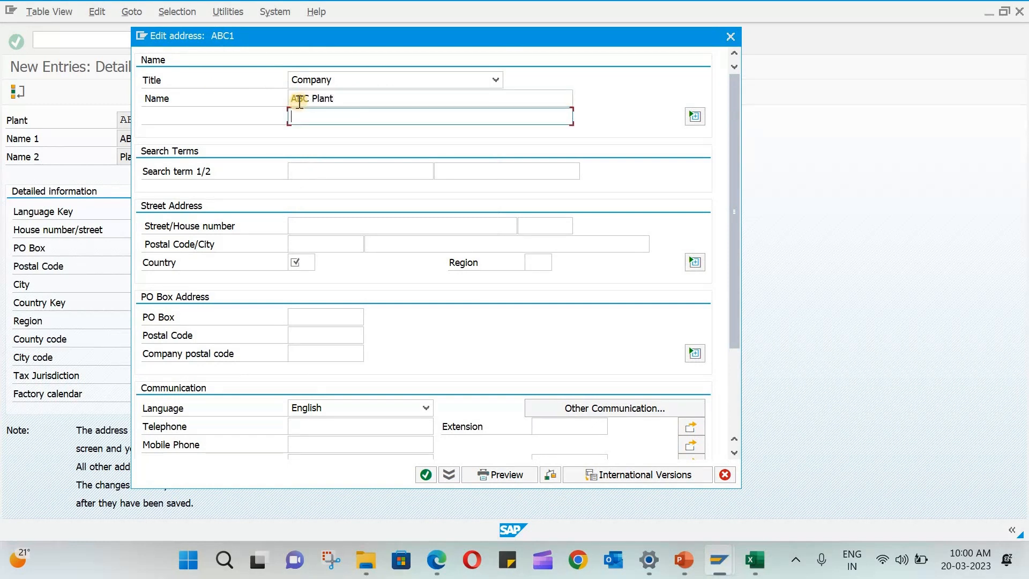
type("ABC Plant 1")
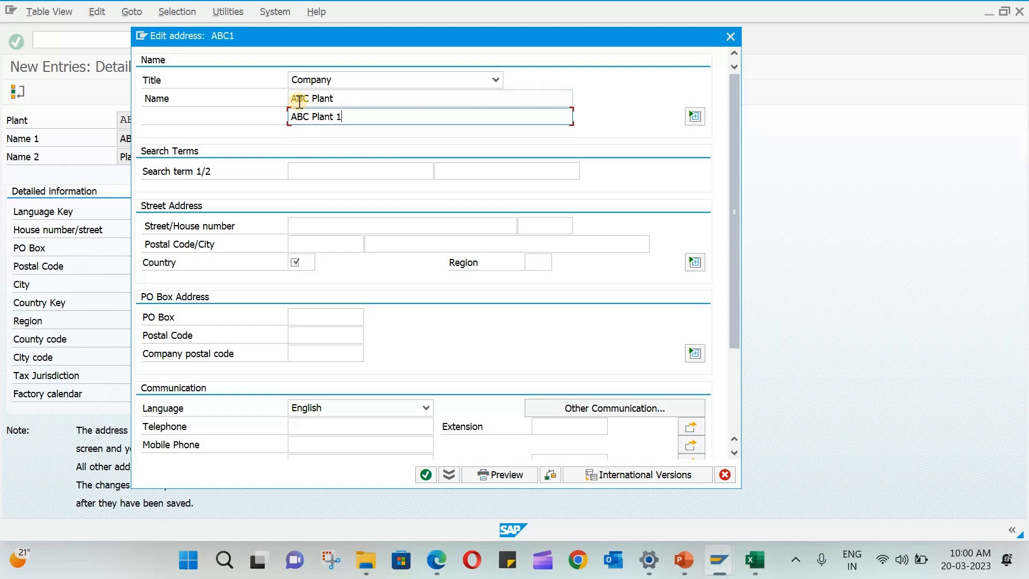
Set the search terms of the plant address to ABC and Plant.
left_click(333, 172)
type("ABC")
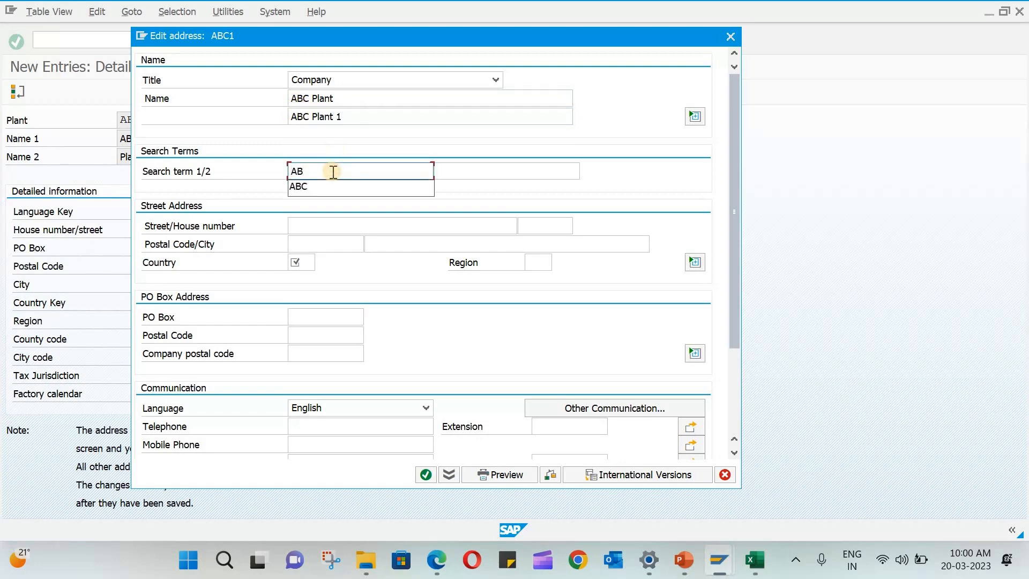
key("Tab")
type("Plant")
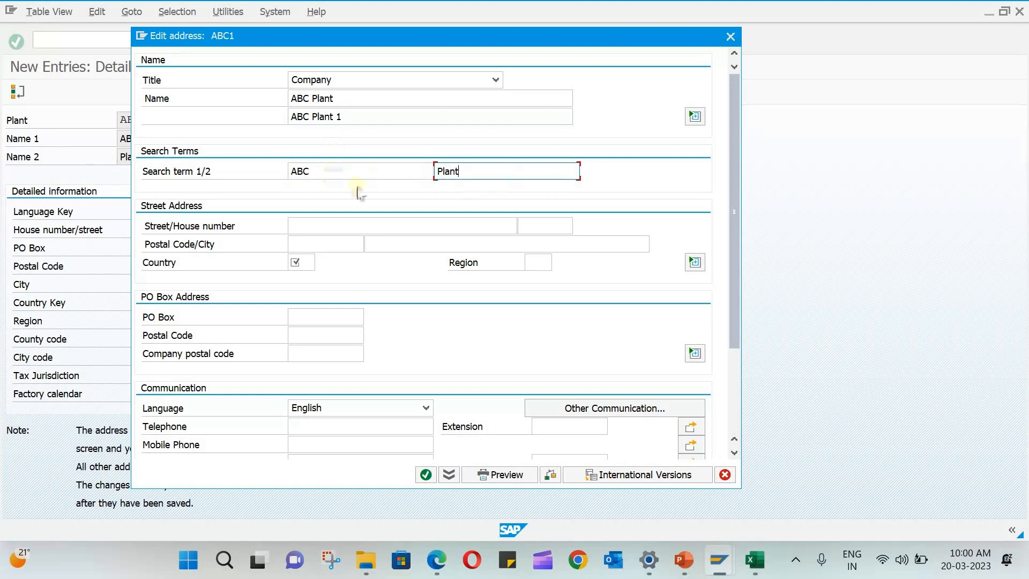
double_click(289, 172)
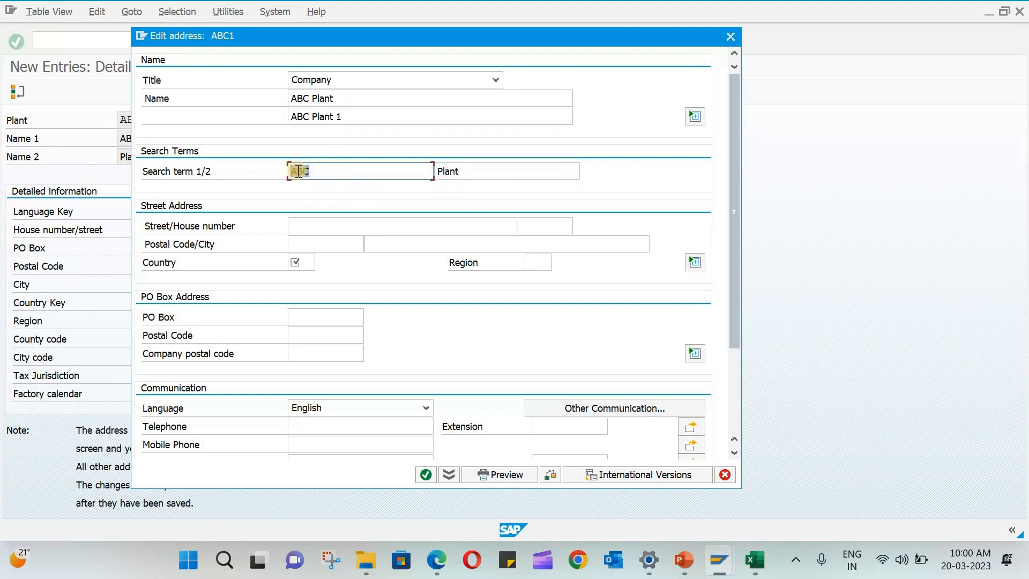
Enter the street, house number and postal code of the plant address and set the city to Pune.
left_click(317, 223)
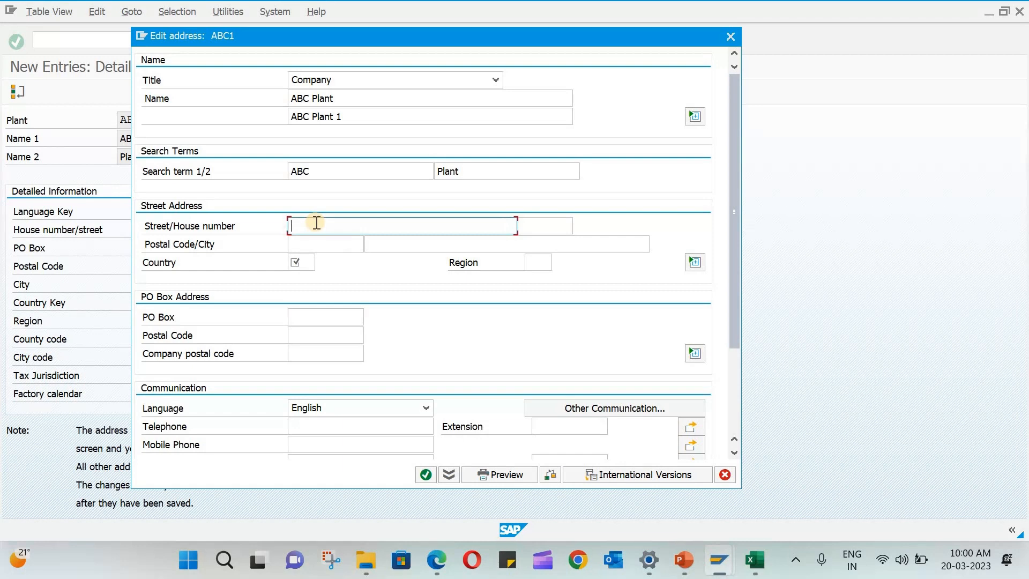
type("PB RoAD")
key("Tab")
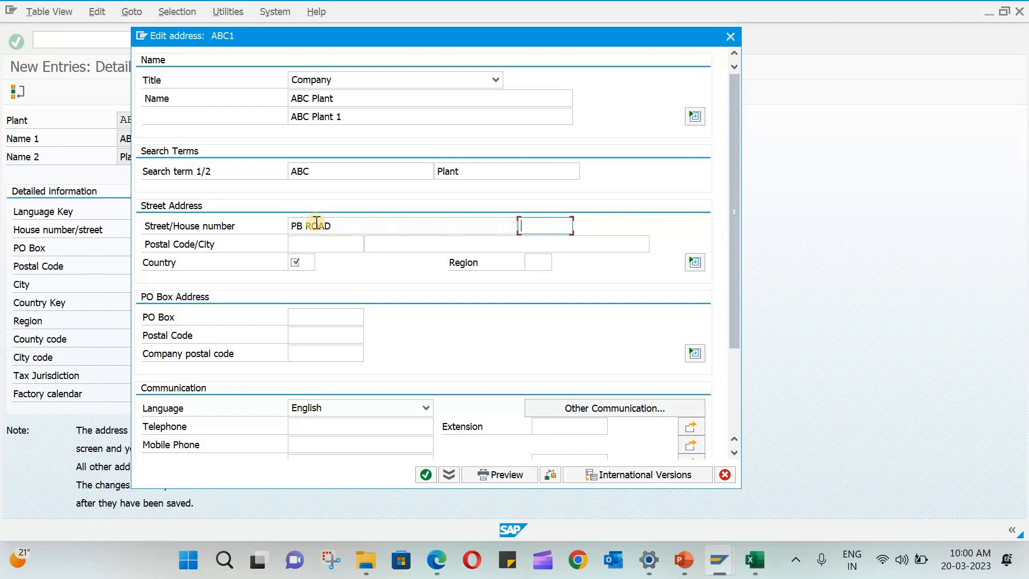
type("90")
key("Tab")
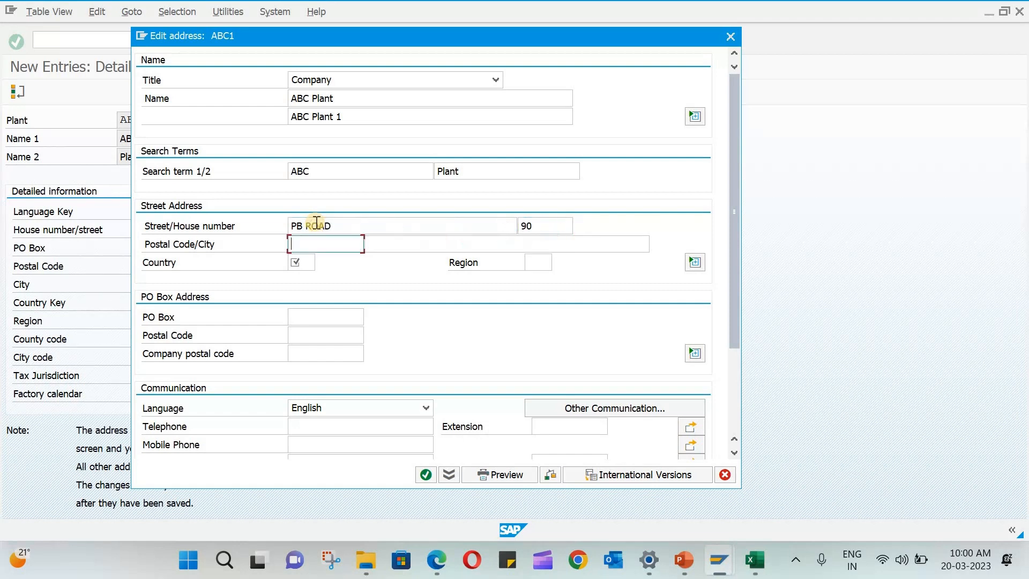
type("123456")
key("Tab")
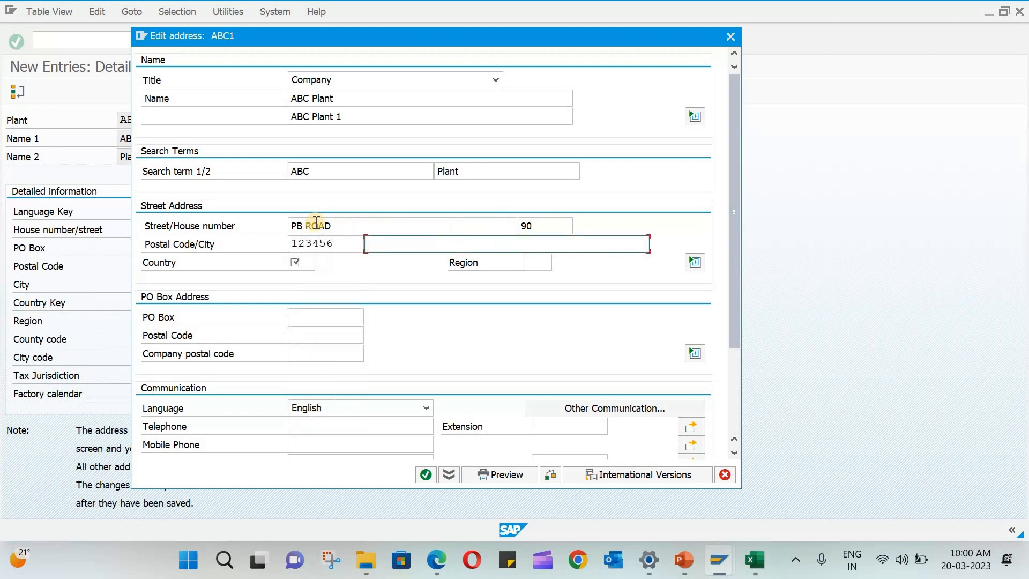
type("Pune")
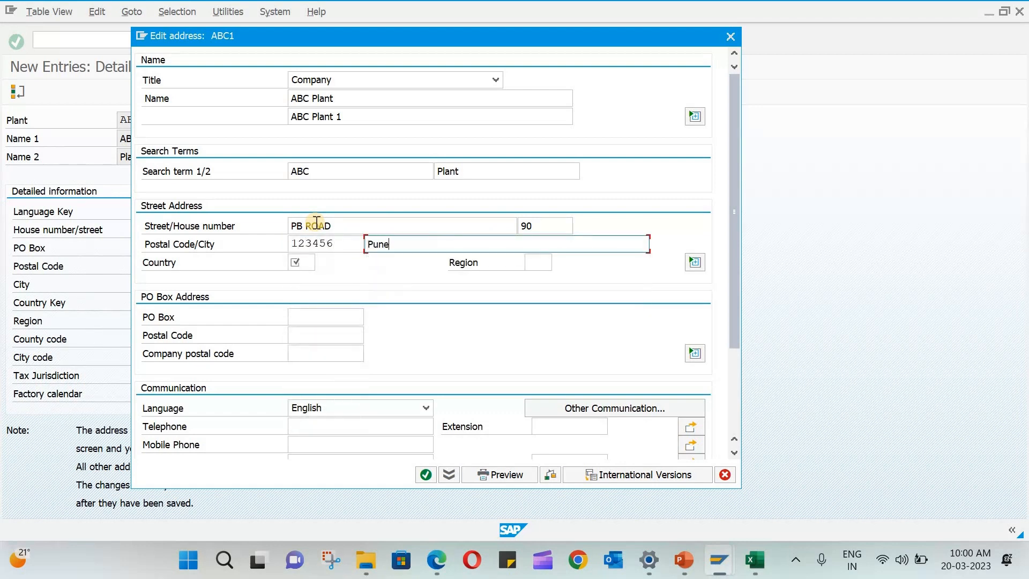
Set the country to IN and the region to 13, checking the code against the list of Indian regions.
key("Tab")
type("IN")
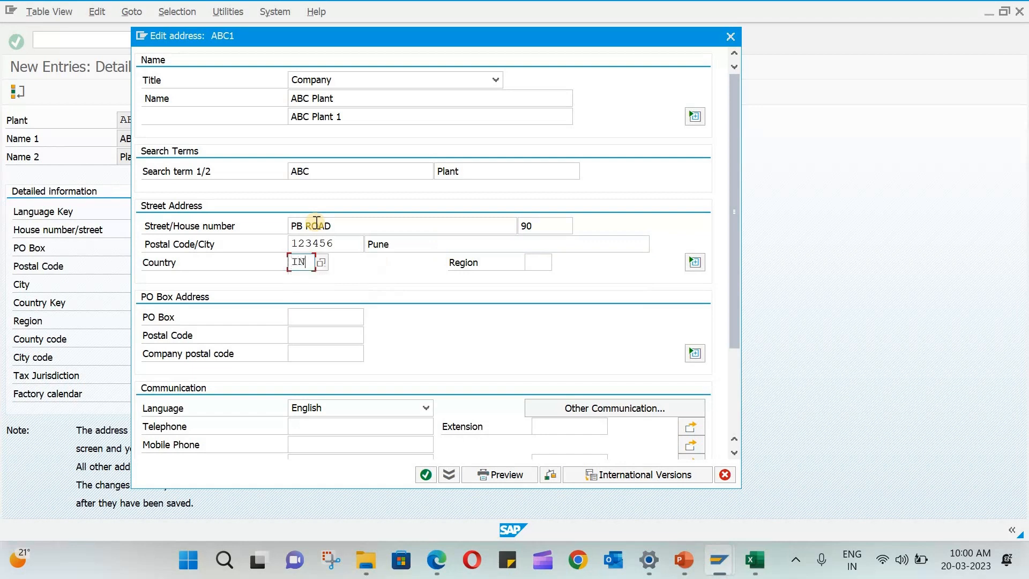
key("Tab")
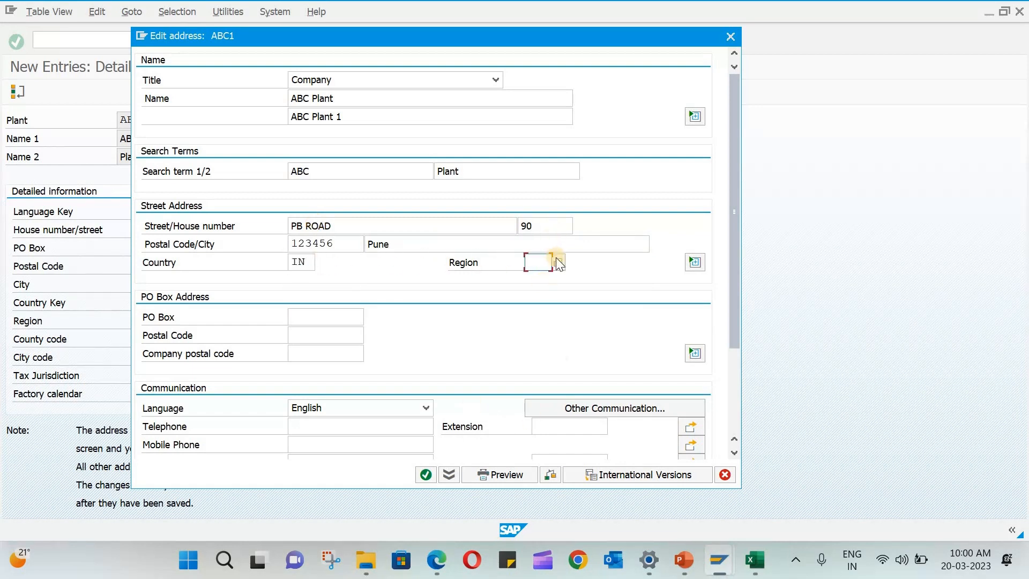
type("13")
left_click(555, 276)
left_click(563, 263)
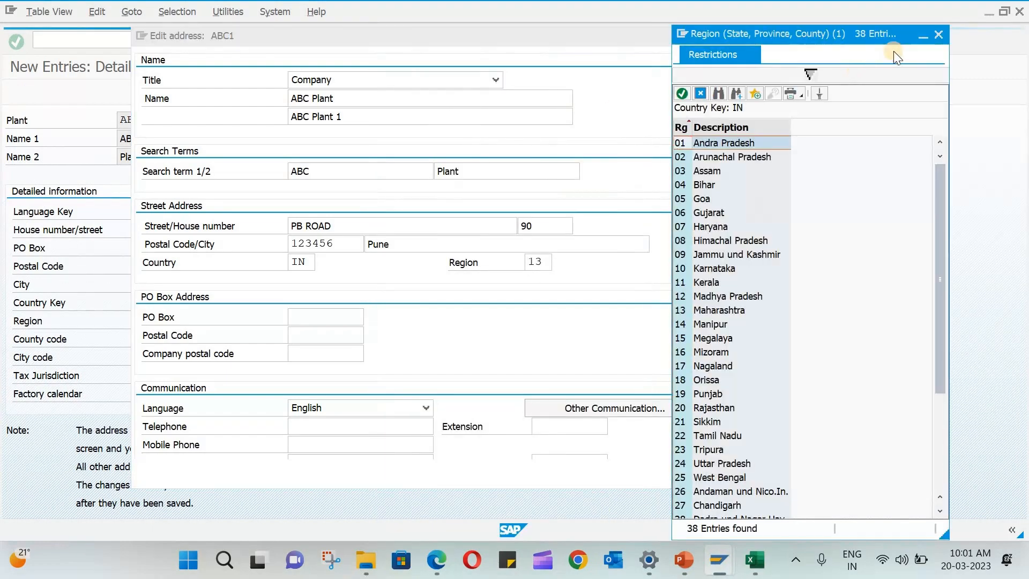
left_click(945, 35)
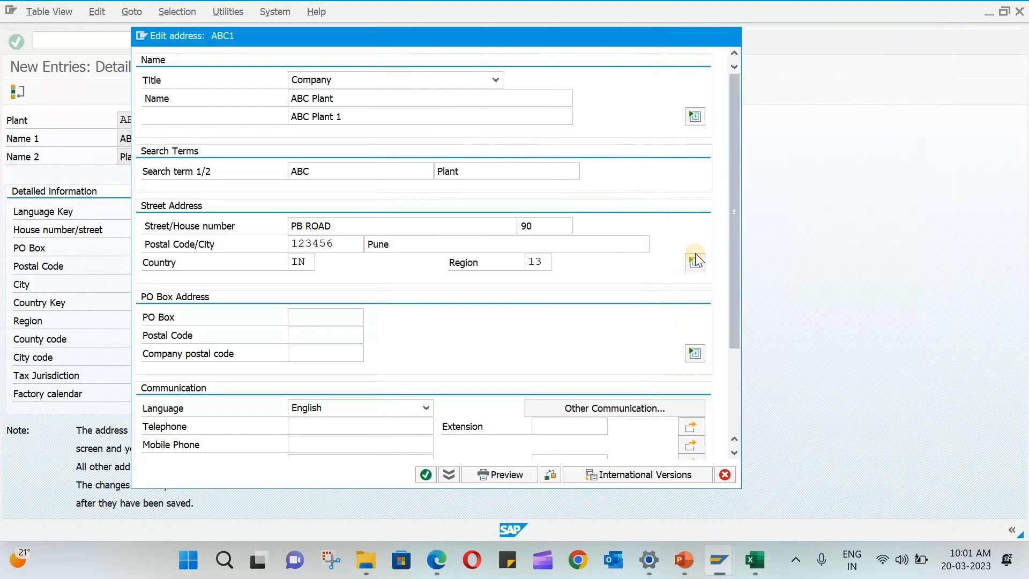
Confirm the address of plant ABC1 and save the entry under the proposed customizing request COMPNY CODE CREATION.
scroll(504, 284, "down", 1)
scroll(504, 284, "down", 4)
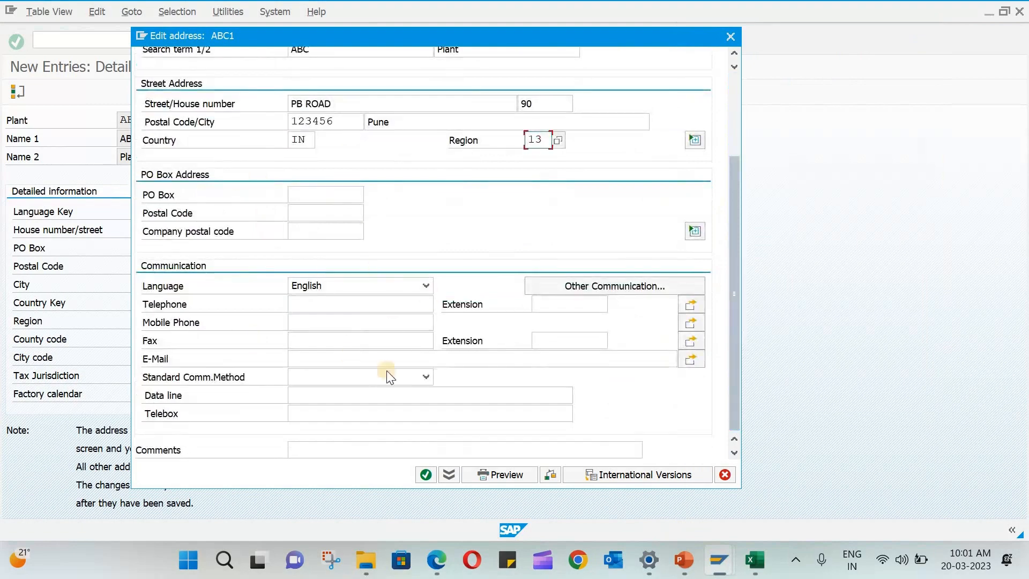
left_click(427, 479)
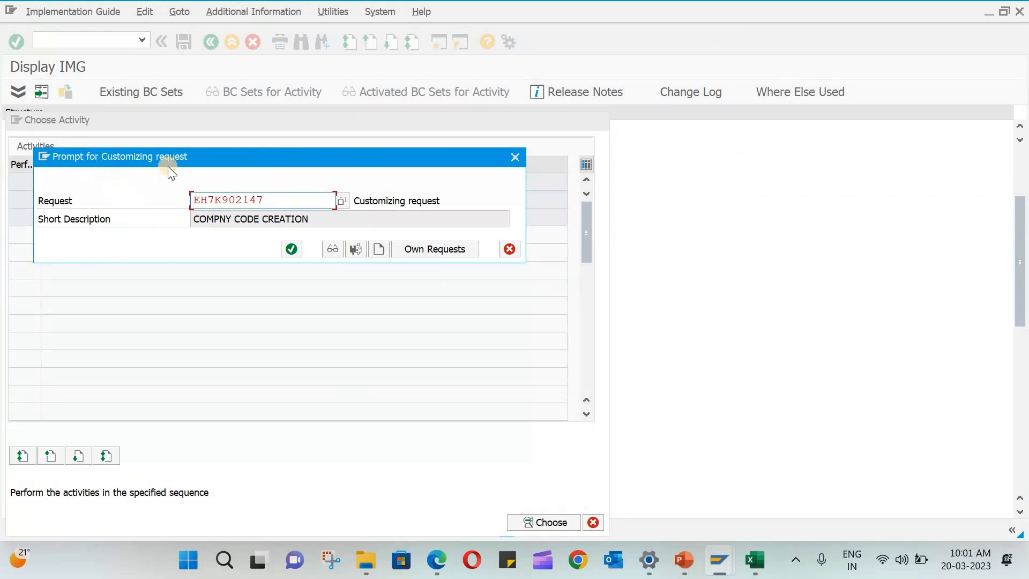
left_click(292, 249)
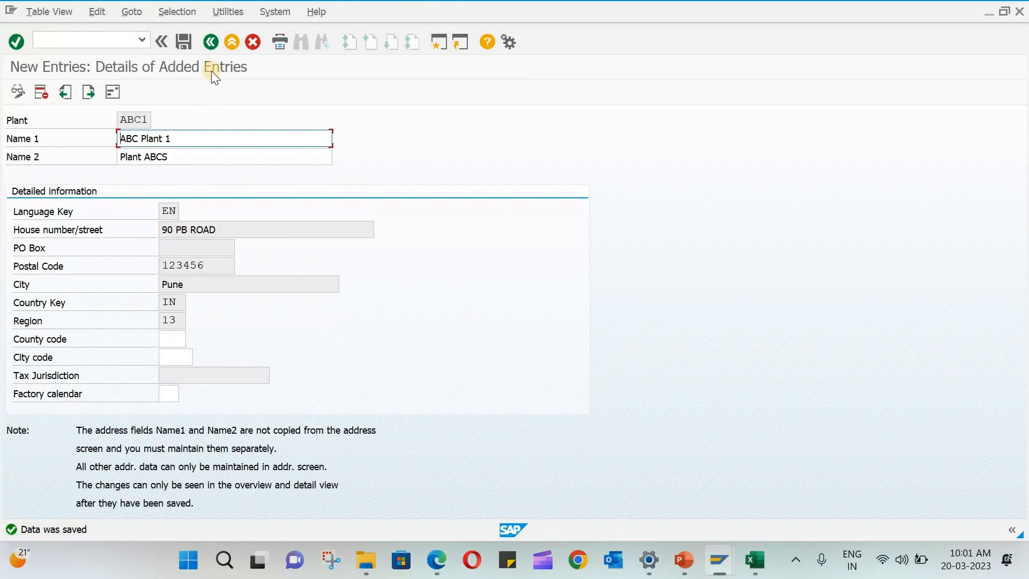
Return to the plants overview and start a copy of the ABC1 entry.
left_click(210, 41)
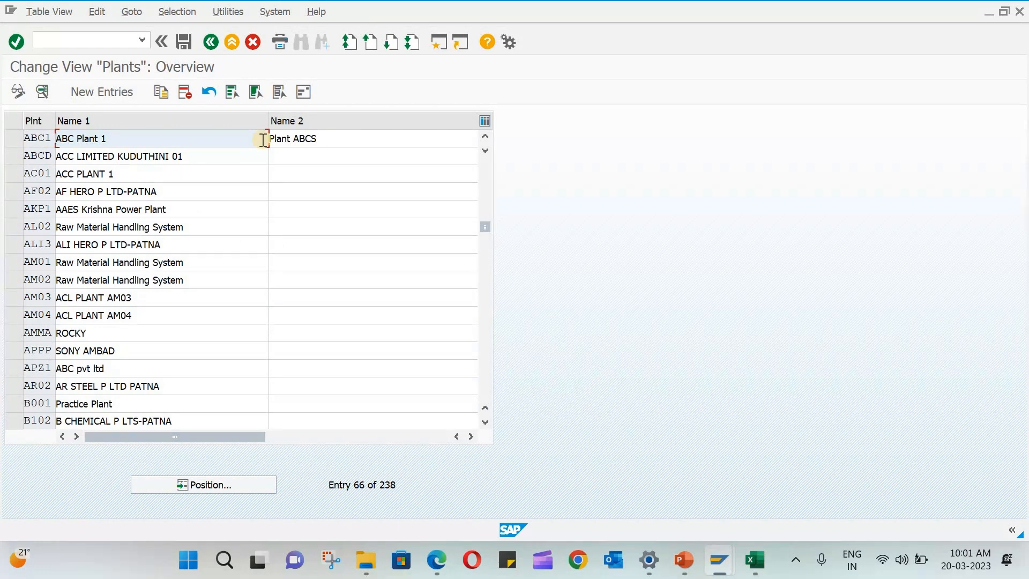
left_click(15, 138)
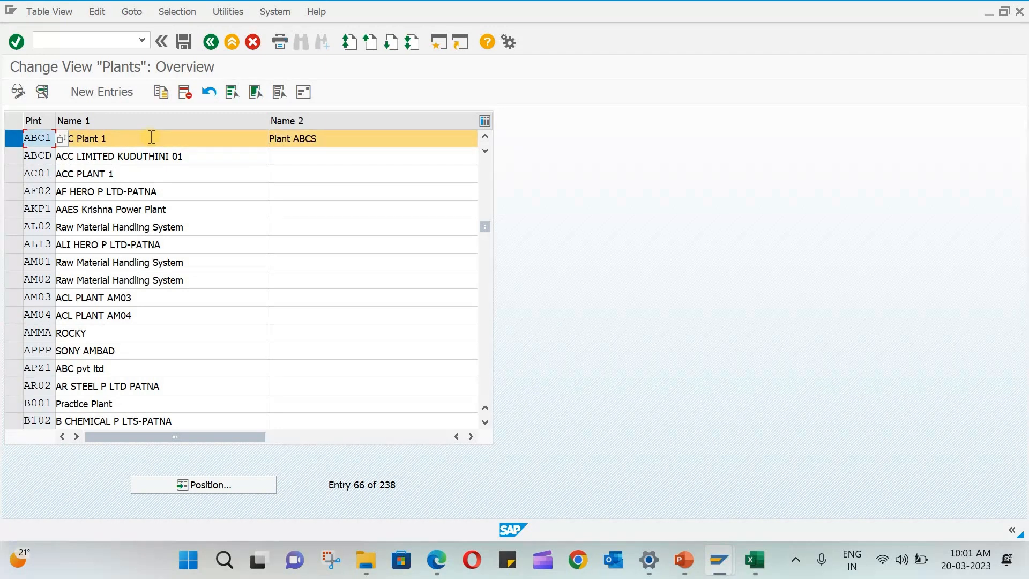
left_click(161, 92)
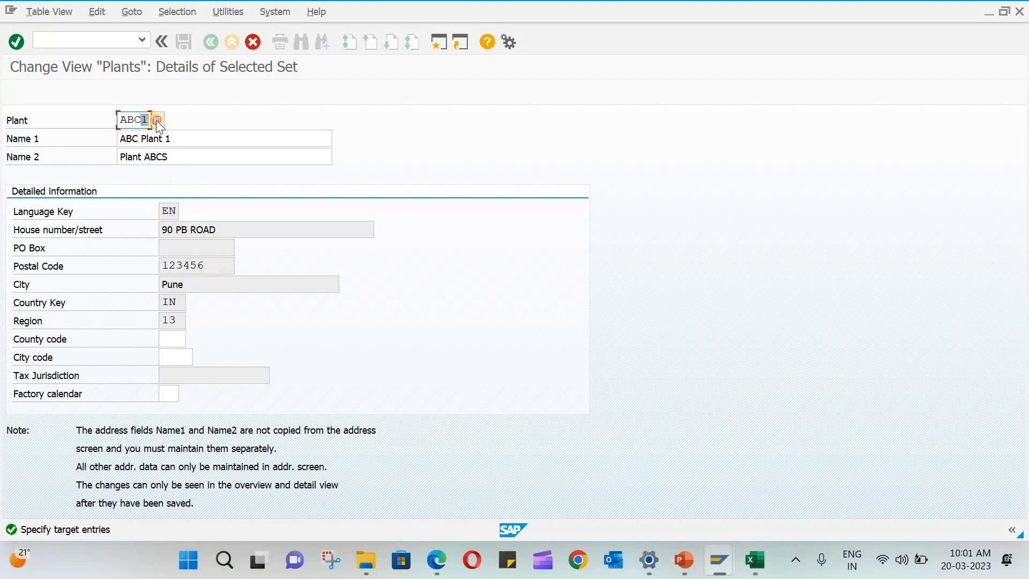
Check the second plant in ORG.xlsx, then set the copied entry's plant code to ABC2 and Name 1 to ABC Plant 2.
left_click(124, 120)
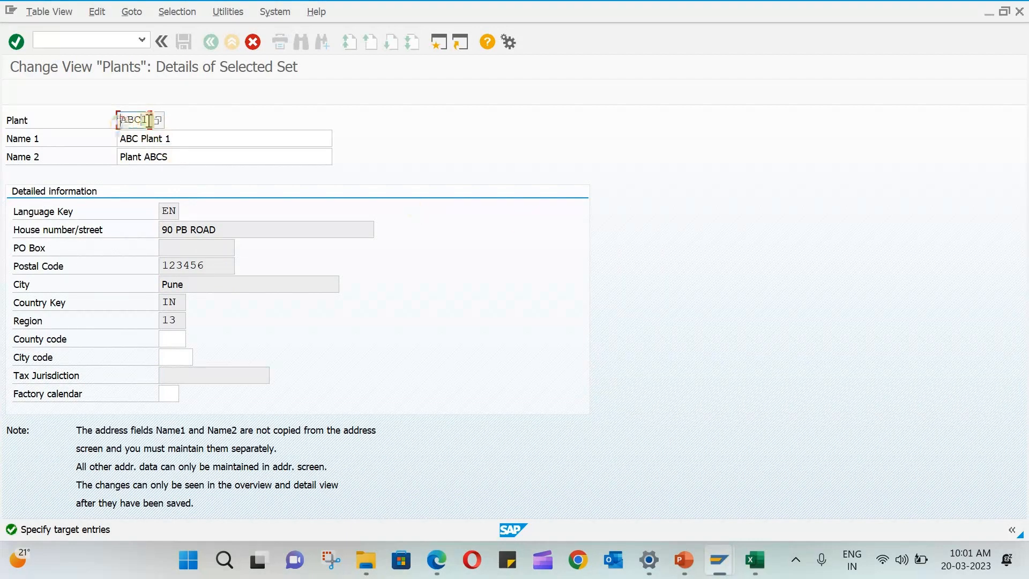
left_click(755, 559)
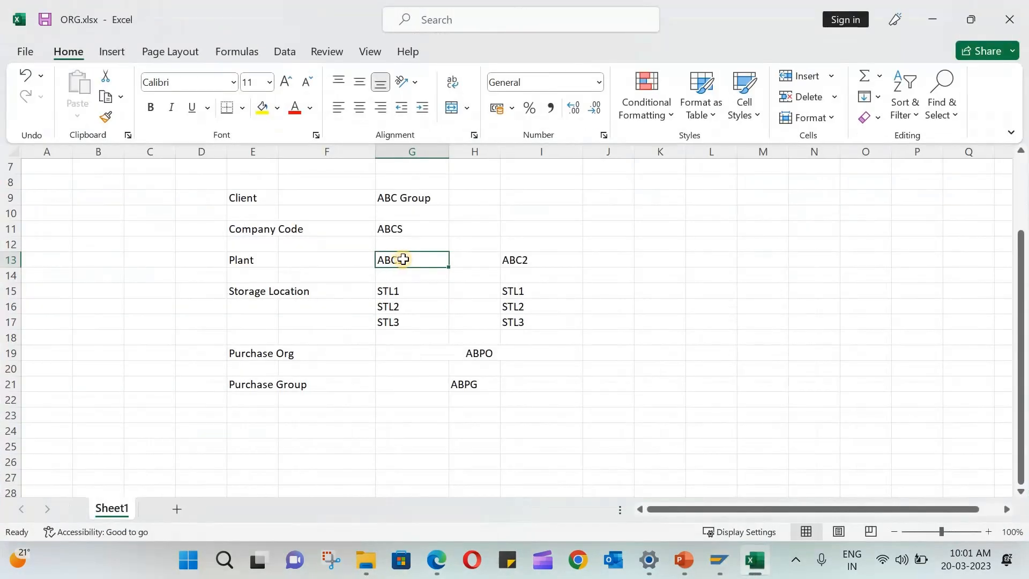
left_click(530, 260)
left_click(760, 569)
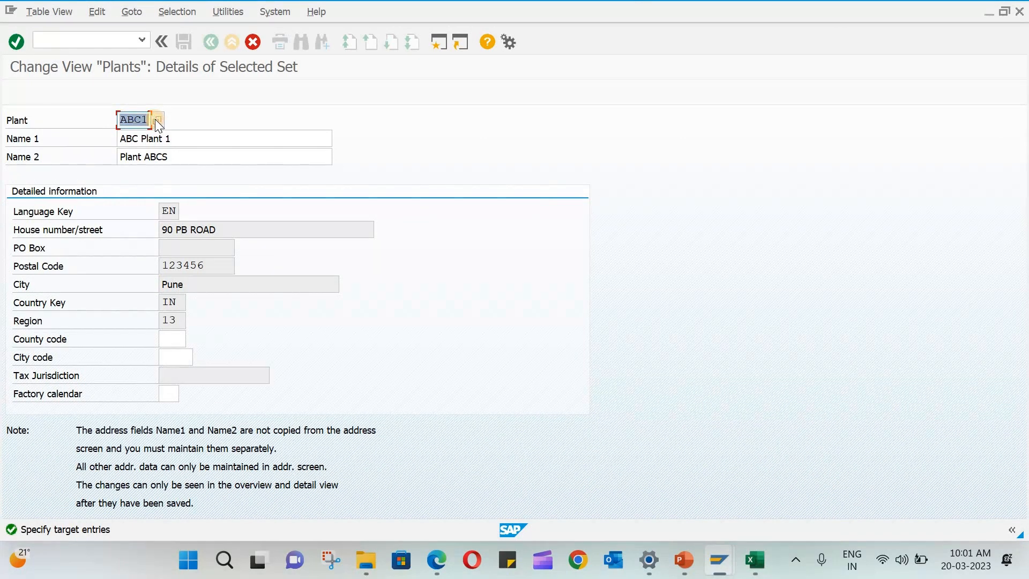
type("ABC2")
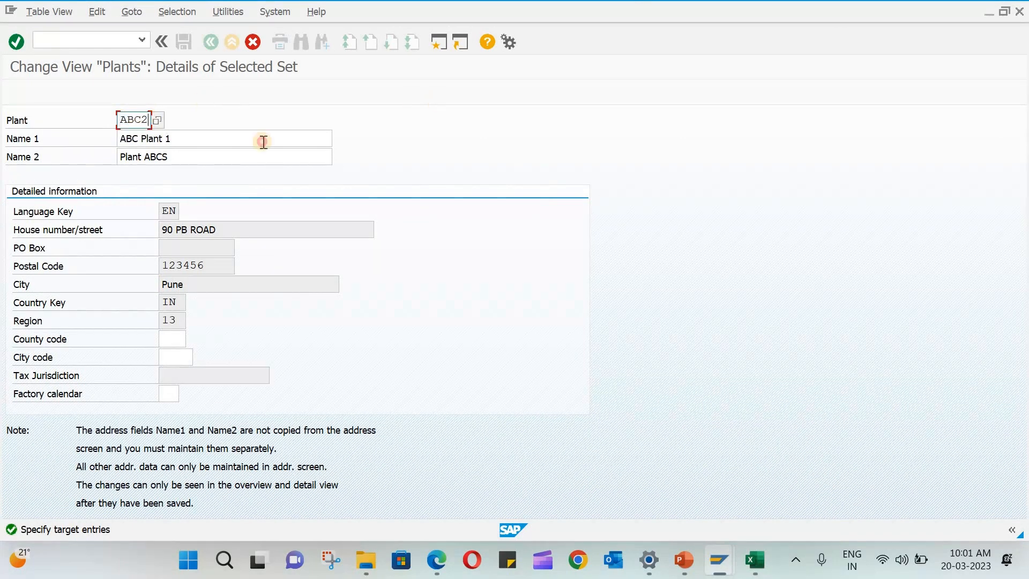
left_click(191, 143)
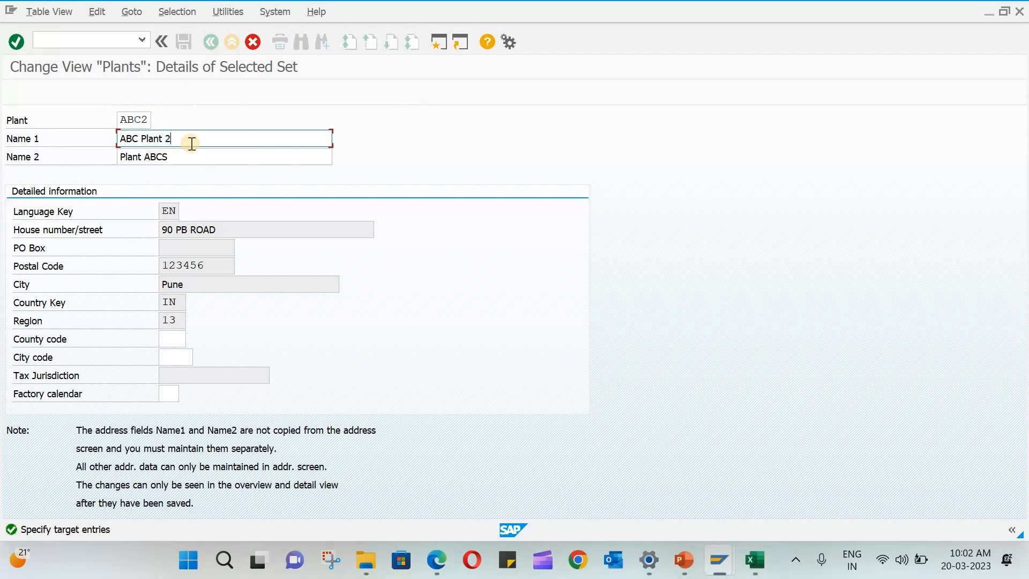
Accept the copied entry to open the address of plant ABC2 and set its second name line to ABC Plant 2.
key("Return")
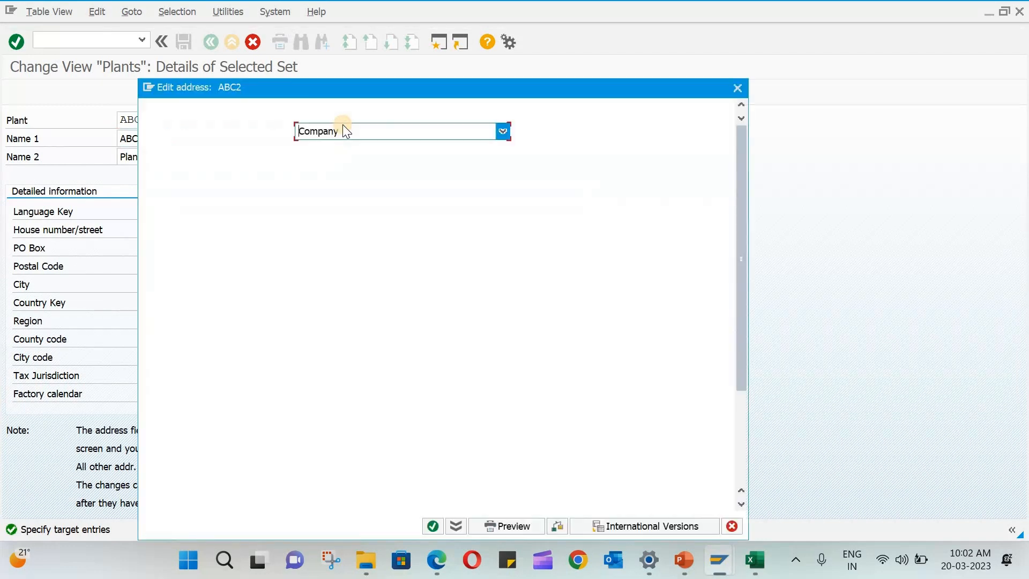
left_click(352, 167)
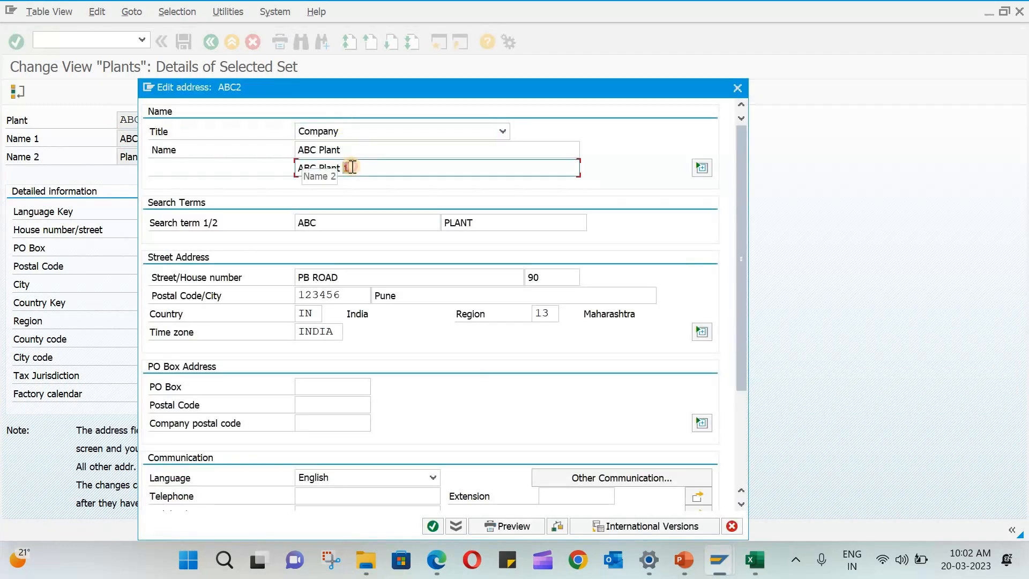
key("BackSpace")
type("2")
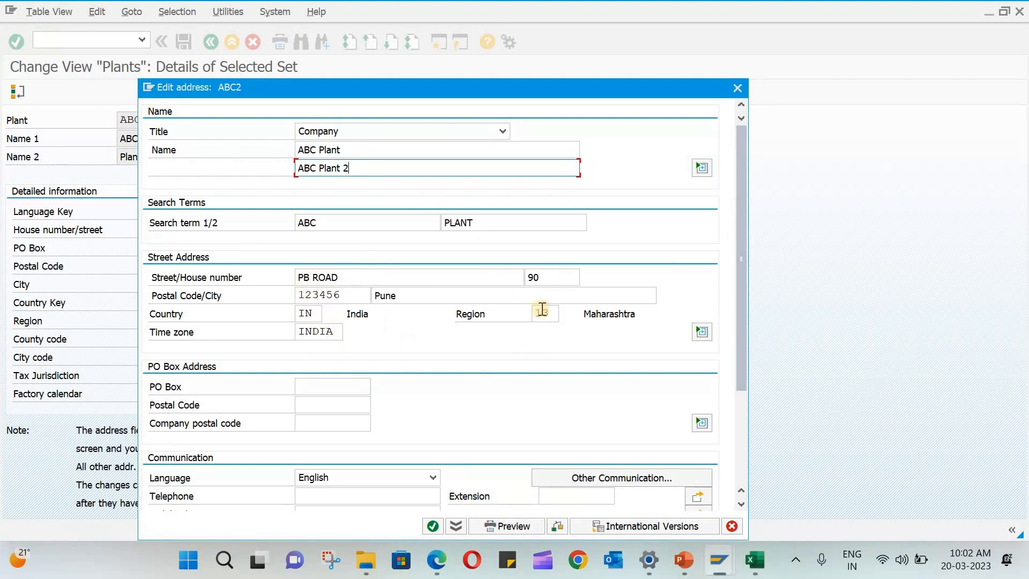
Set the city of plant ABC2 to HAYDERABAD and the region to 01 Andra Pradesh, and confirm the address.
left_click(418, 295)
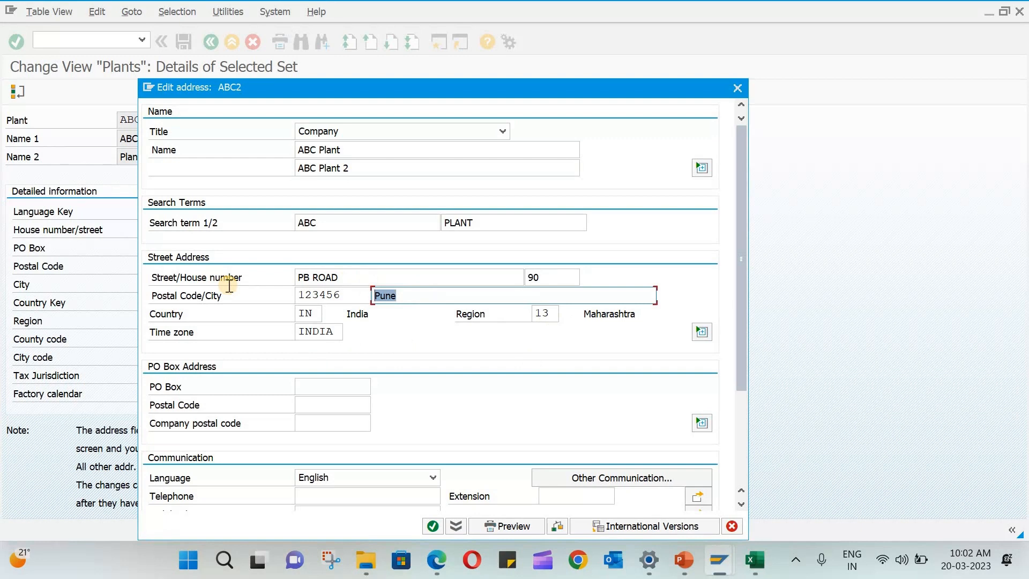
type("HAYDERABAD")
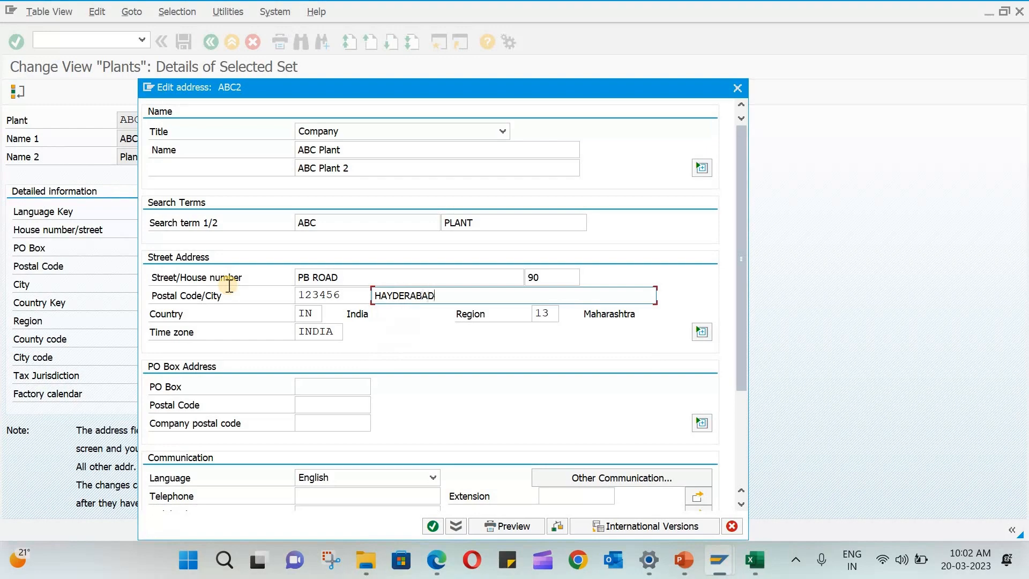
left_click(558, 313)
key("F4")
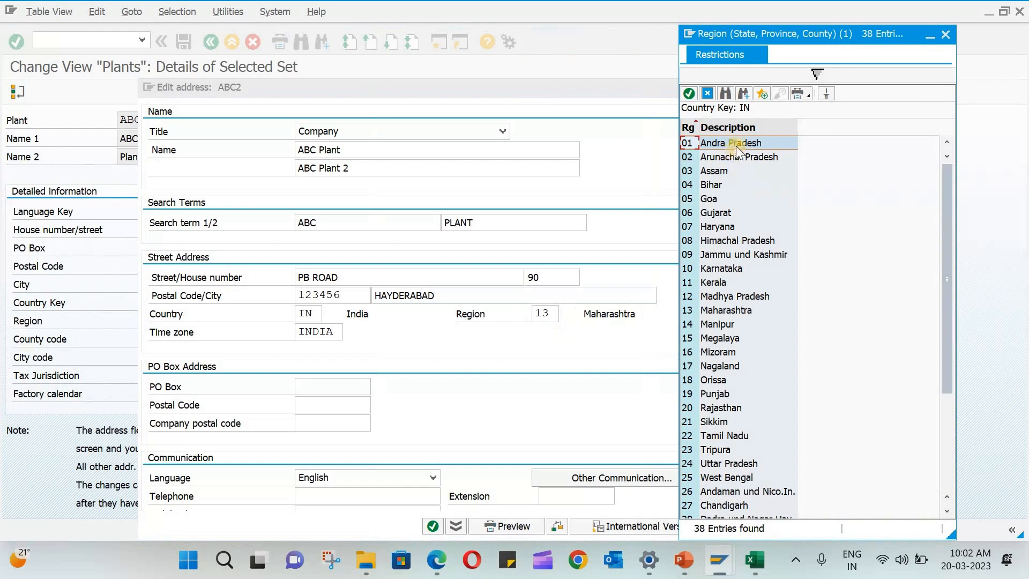
double_click(693, 143)
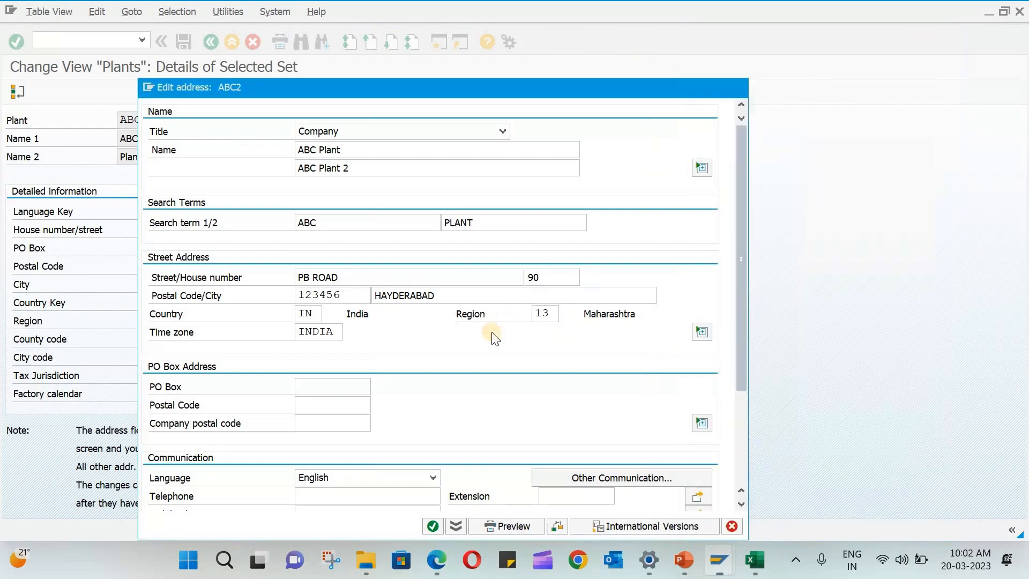
scroll(452, 460, "down", 1)
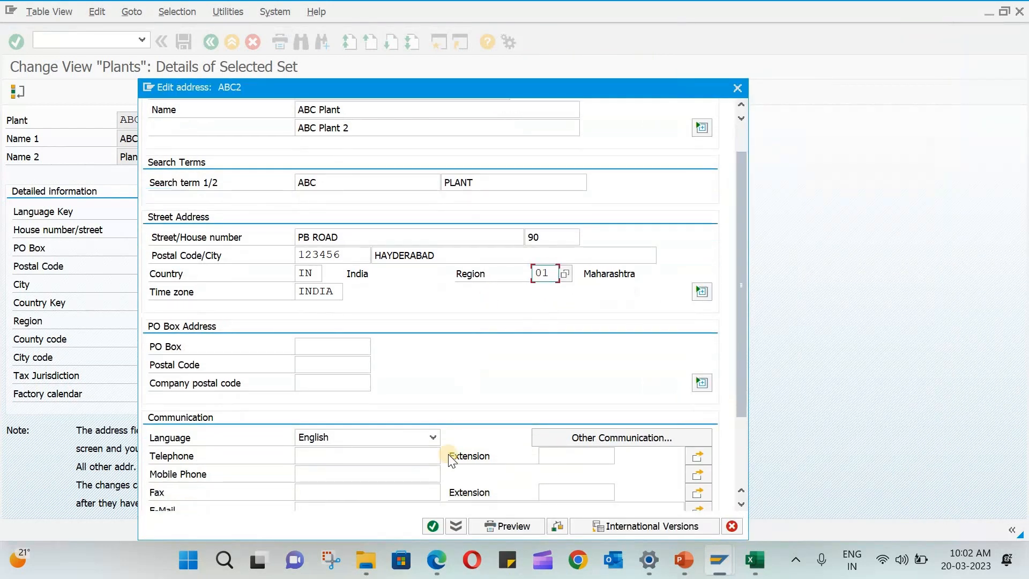
left_click(434, 526)
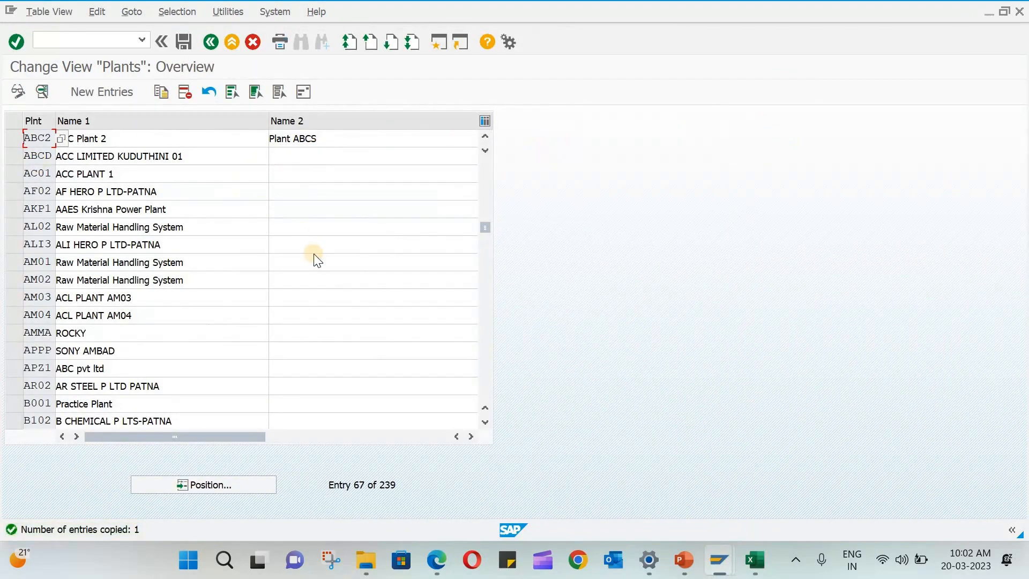
Locate the entries ABC1 and ABC2 in the plants overview and check that both plants are listed.
scroll(314, 253, "up", 2)
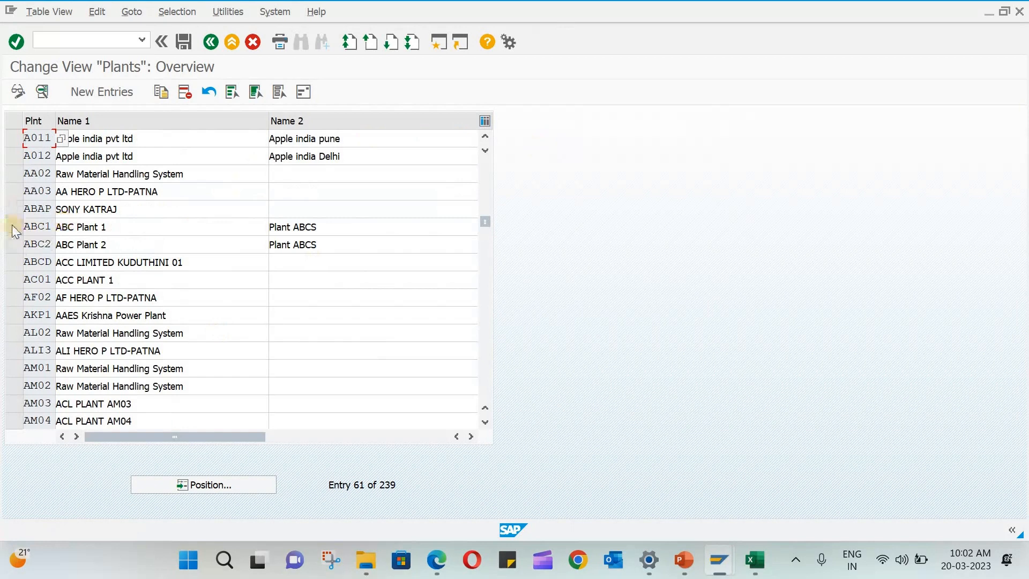
left_click(13, 228)
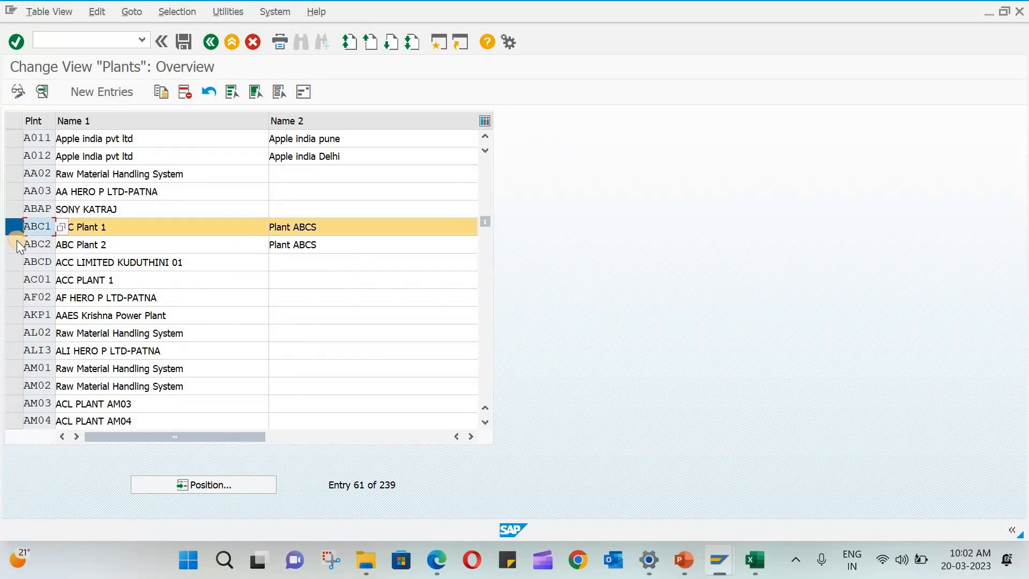
left_click(15, 243)
left_click(13, 228)
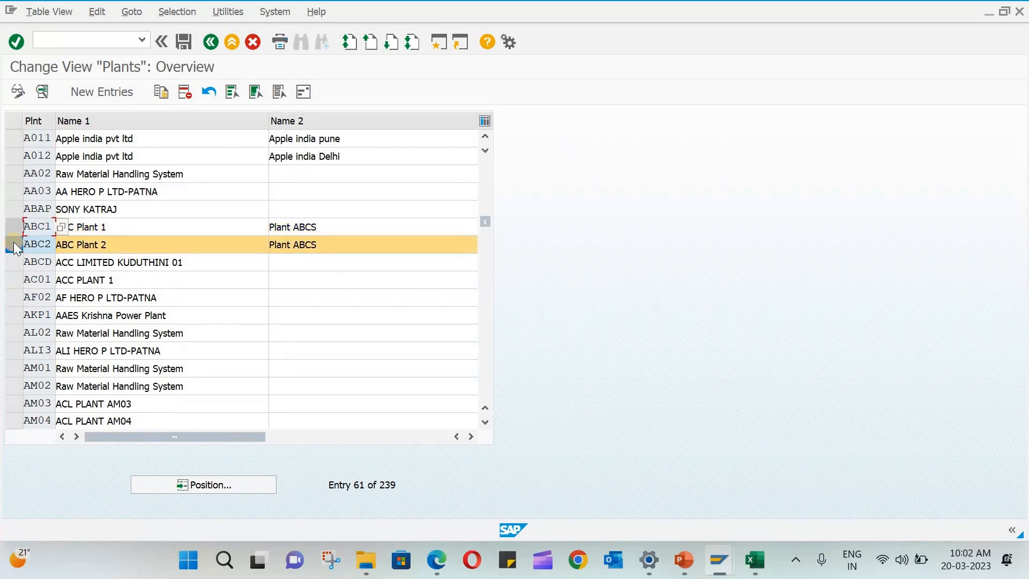
Leave the plants overview, saving the changed data, and close the activity selection to return to the IMG structure.
left_click(14, 246)
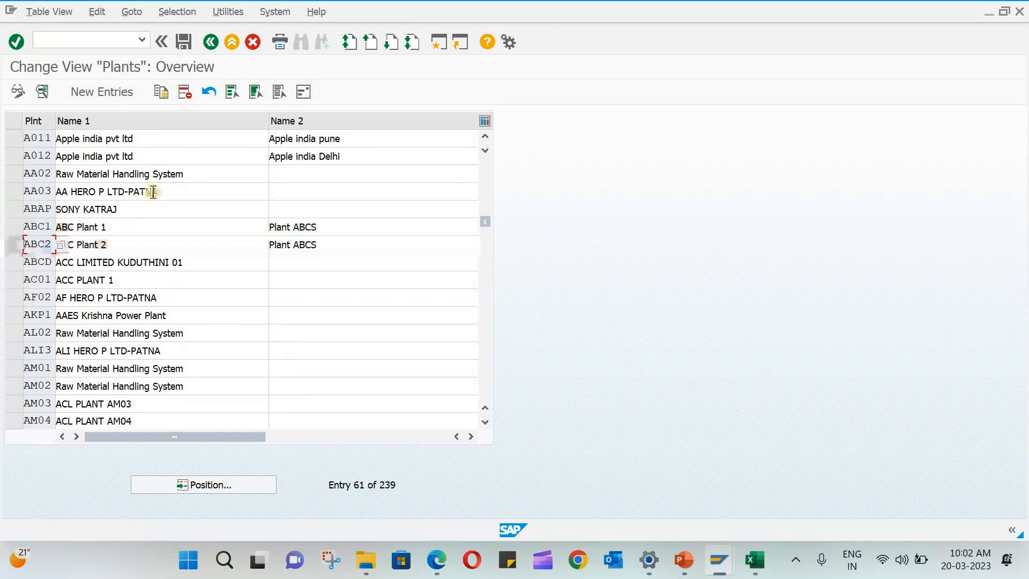
left_click(207, 49)
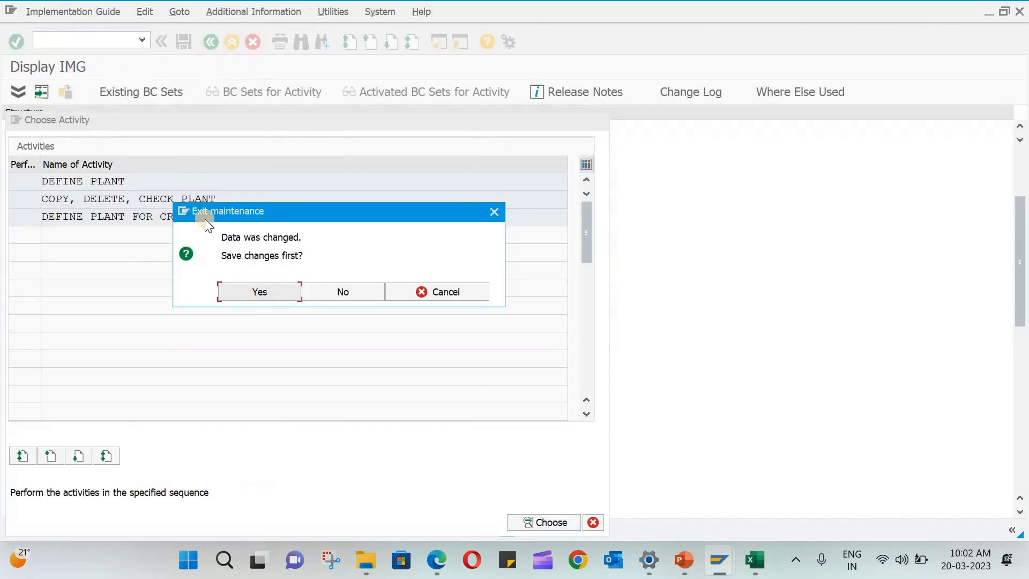
left_click(246, 290)
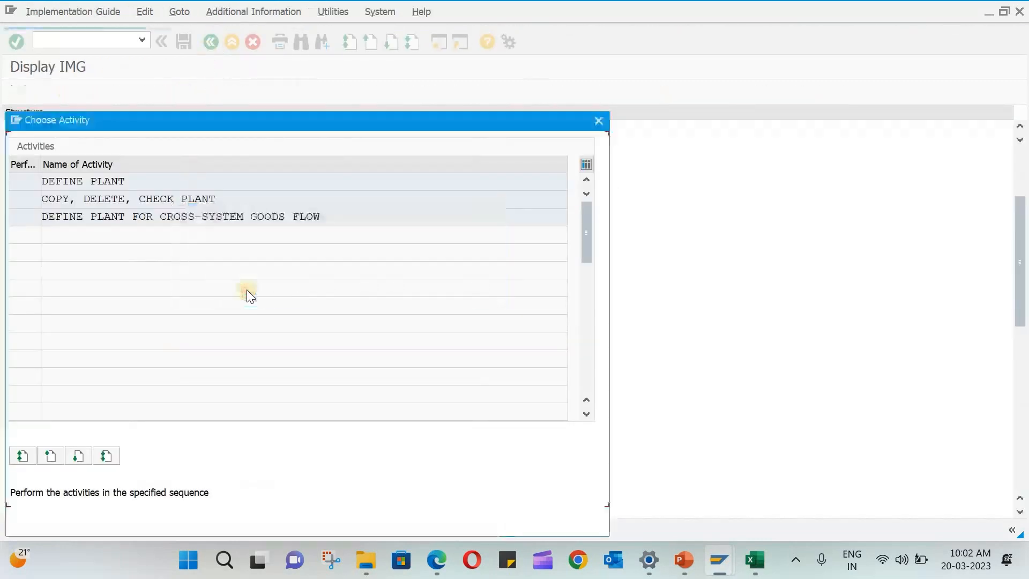
left_click(602, 123)
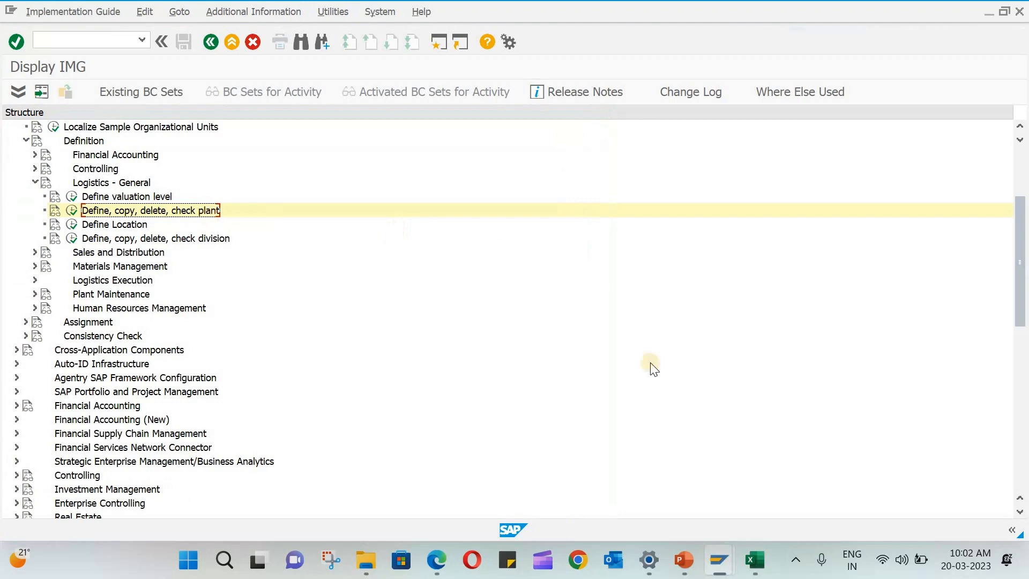
Check the planned storage locations in the ORG workbook in Excel, and open SAP's Maintain storage location activity under Materials Management.
left_click(766, 561)
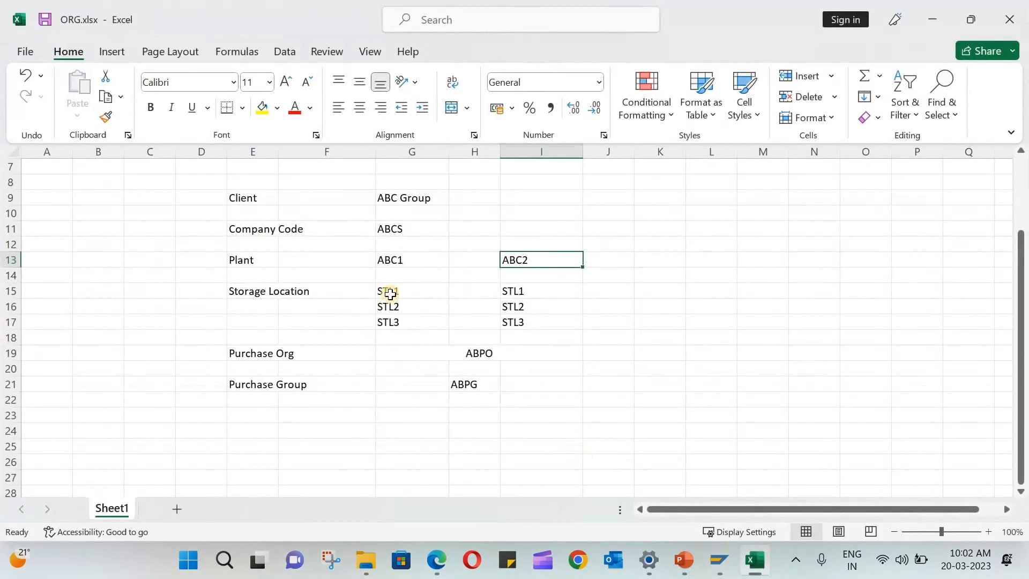
left_click(351, 293)
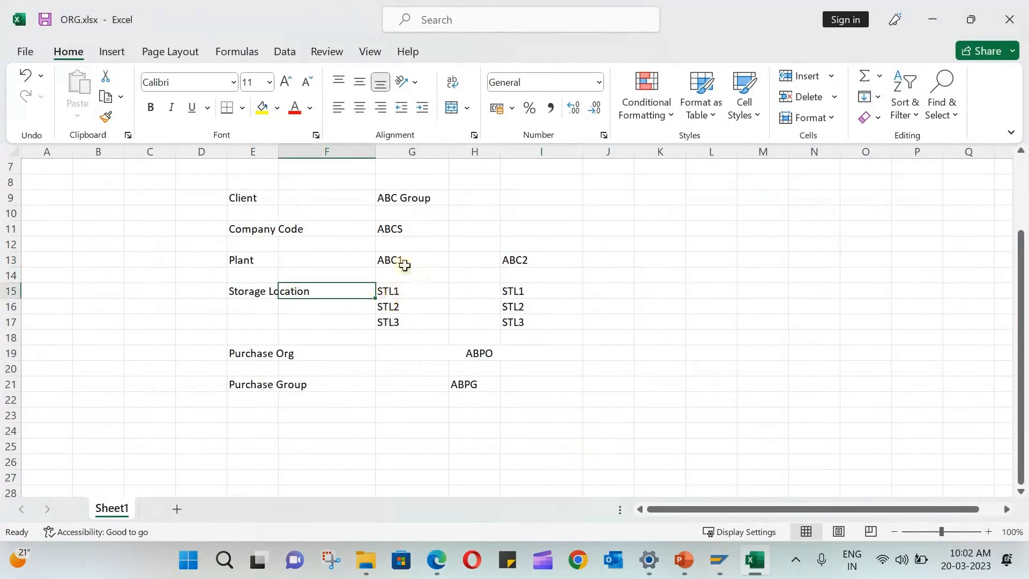
left_click(754, 561)
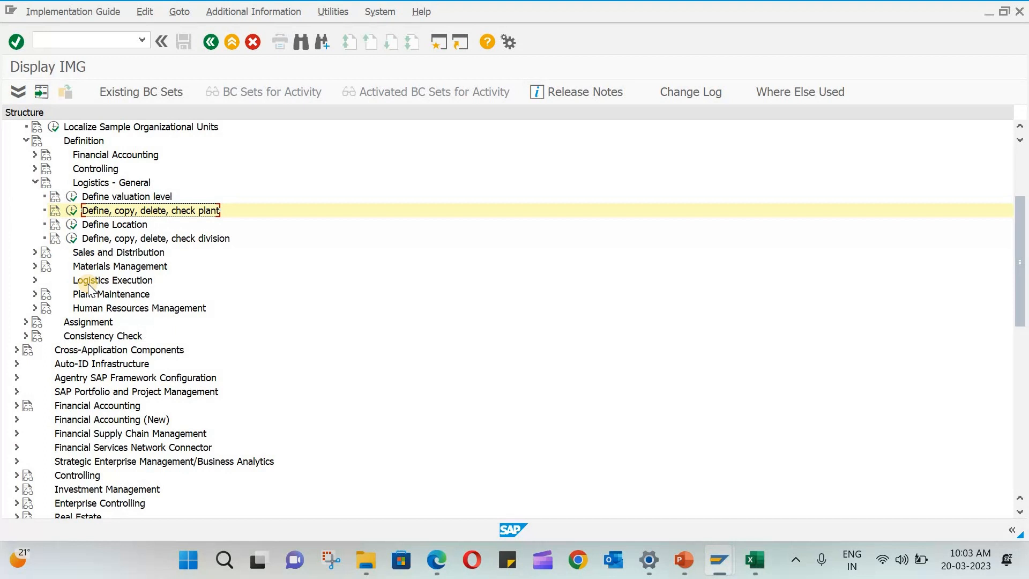
left_click(32, 266)
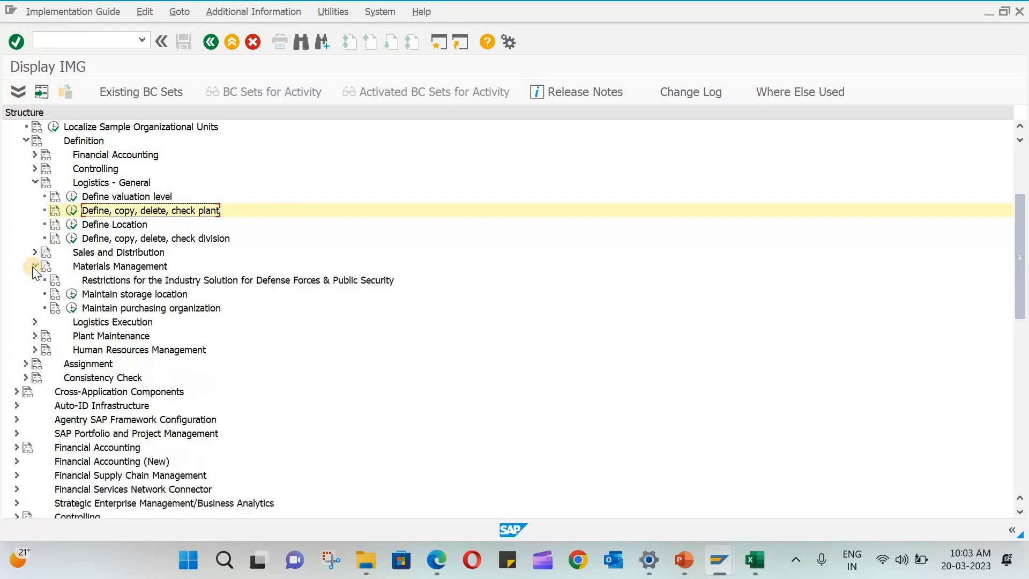
left_click(35, 182)
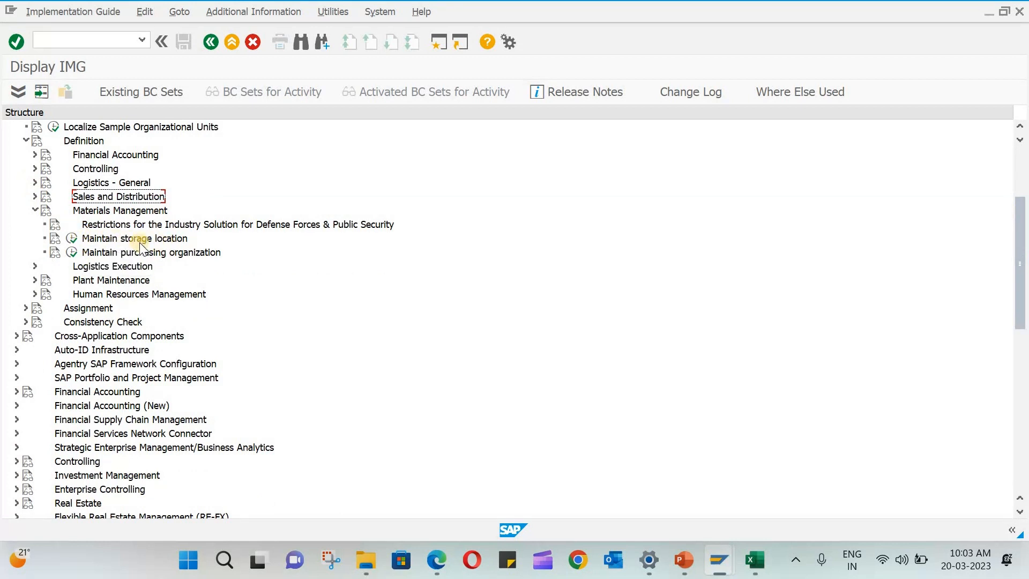
left_click(71, 239)
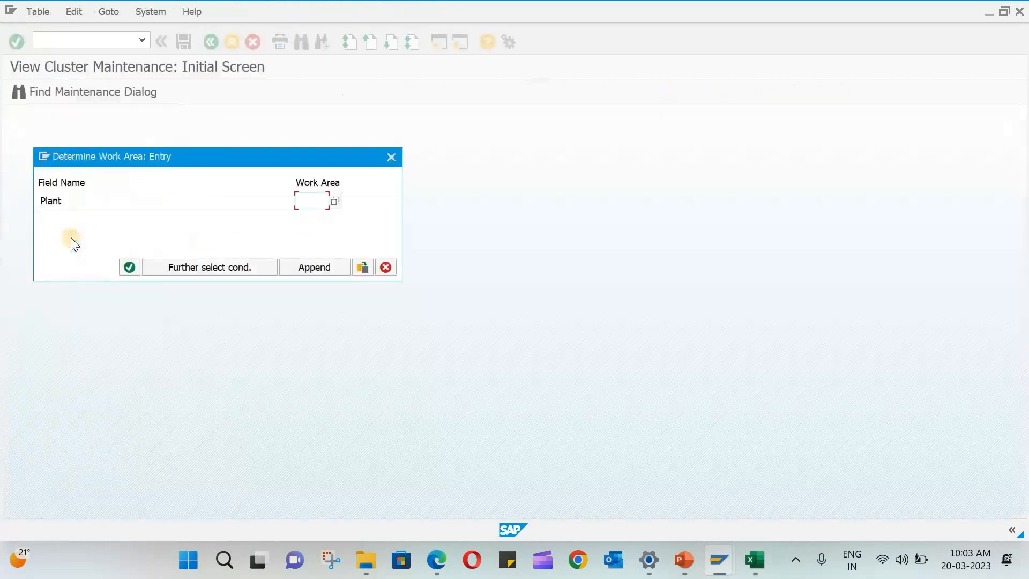
left_click_drag(199, 157, 404, 163)
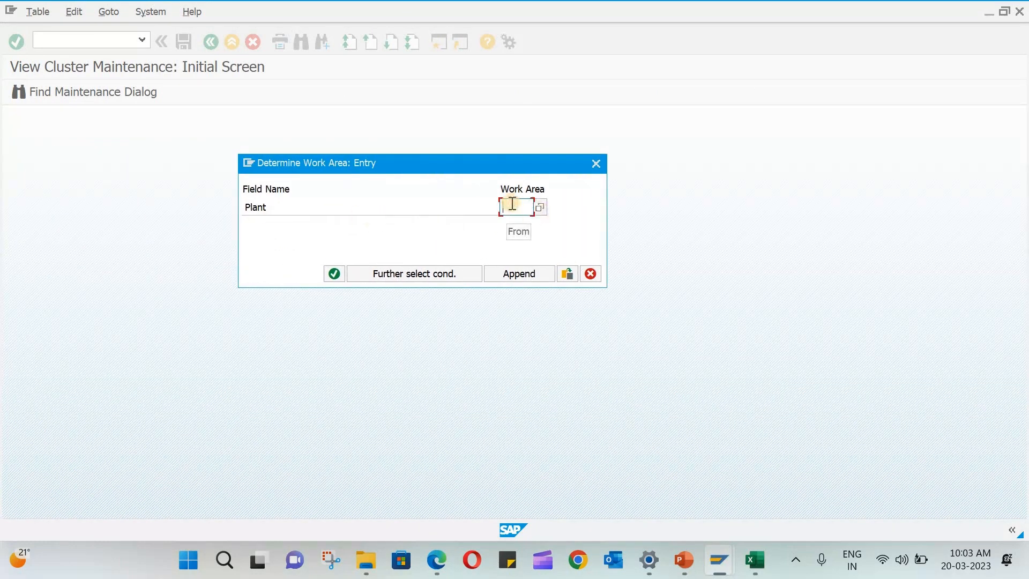
Check the plant code in the ORG workbook, and find and confirm plant ABC1 as the work area in SAP.
left_click(755, 560)
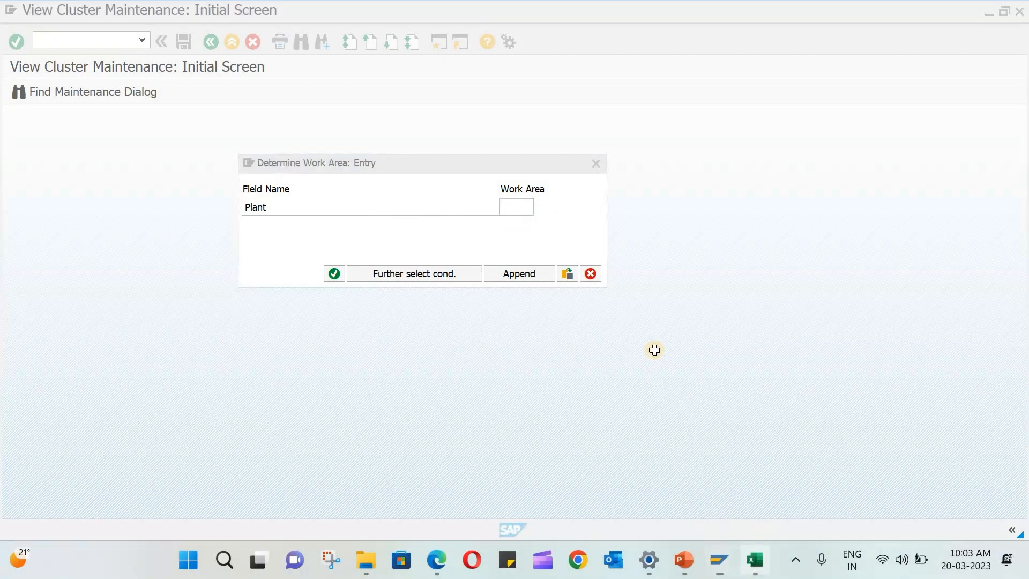
left_click(407, 260)
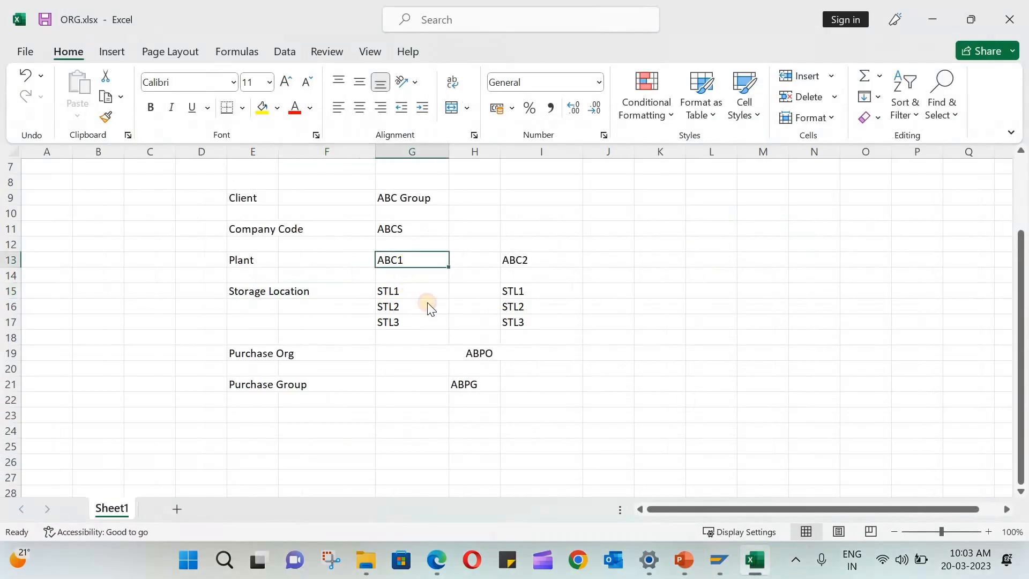
key("alt+Tab")
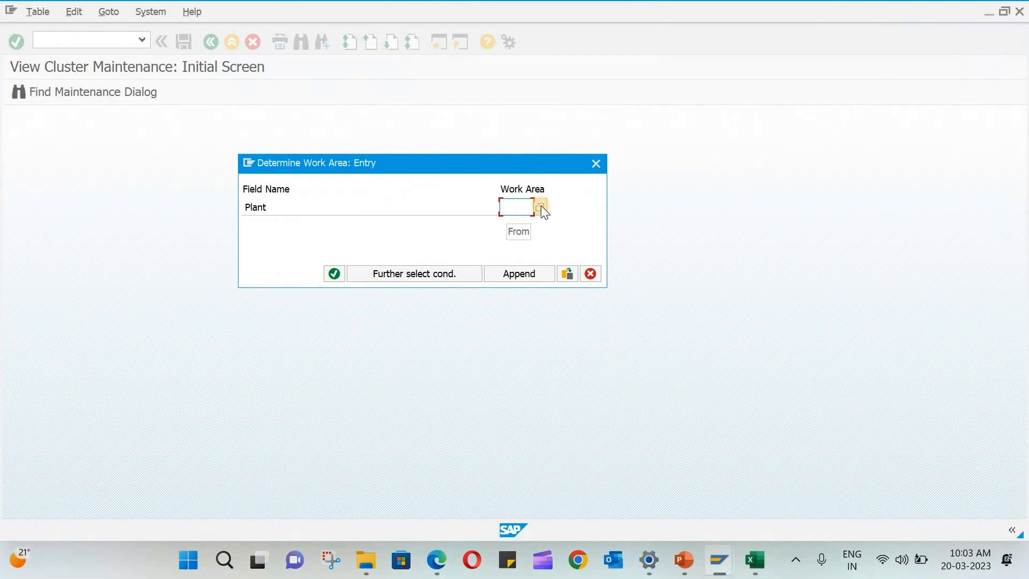
left_click(541, 207)
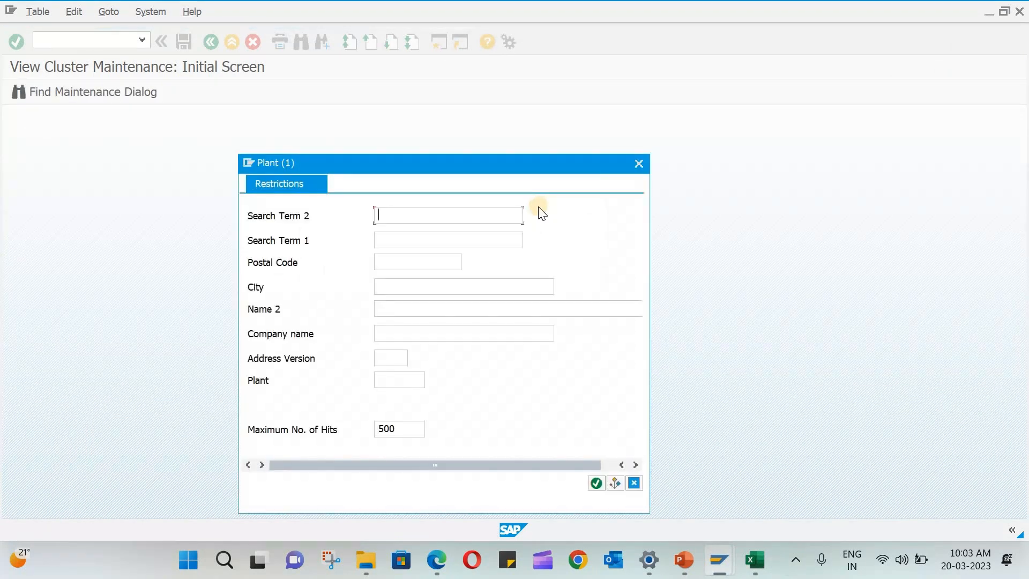
left_click(516, 215)
left_click(401, 240)
type("40")
key("Return")
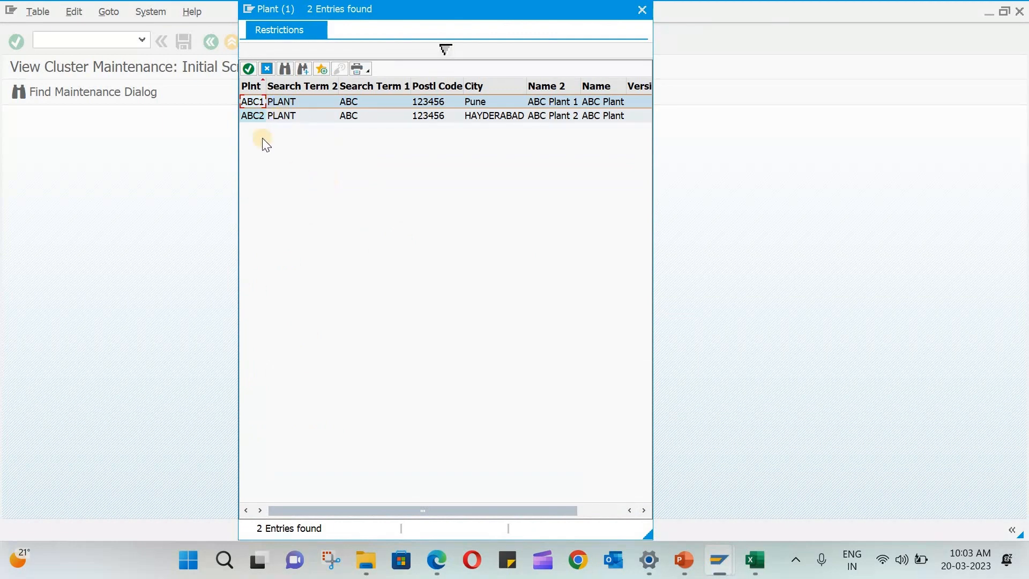
double_click(256, 107)
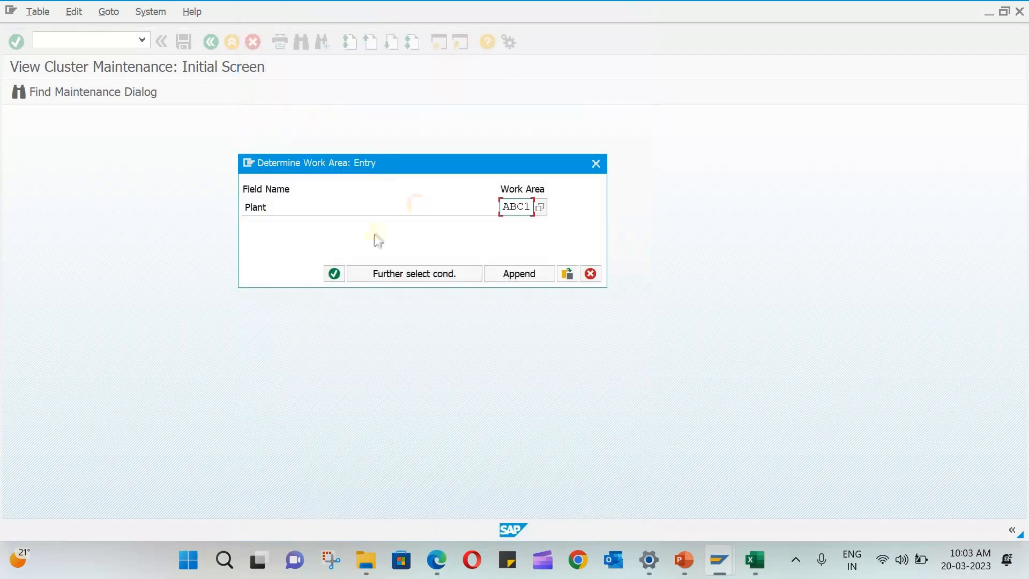
left_click(334, 274)
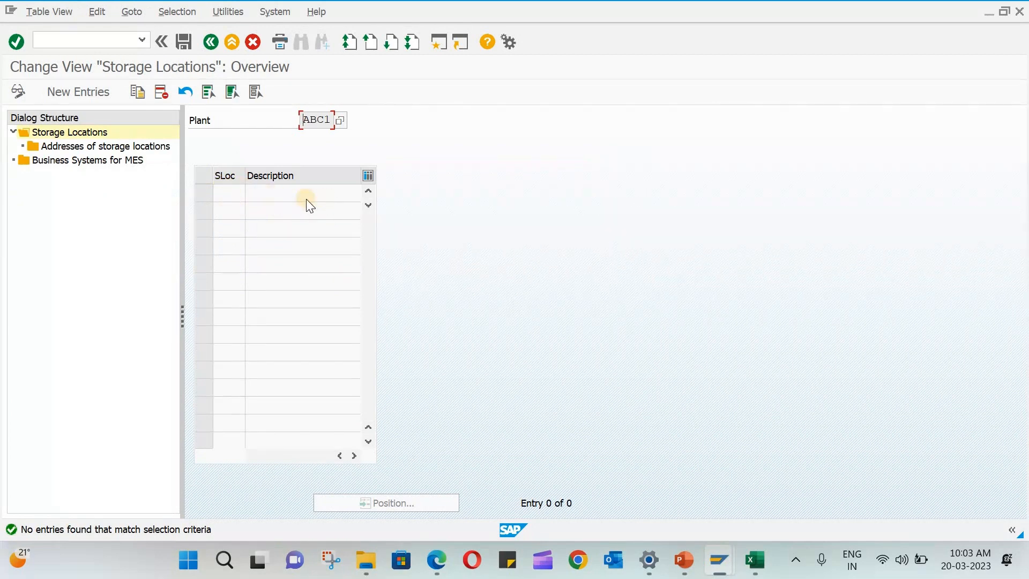
Start new storage location entries for plant ABC1, and check that plant's storage location codes in the ORG workbook.
left_click(89, 95)
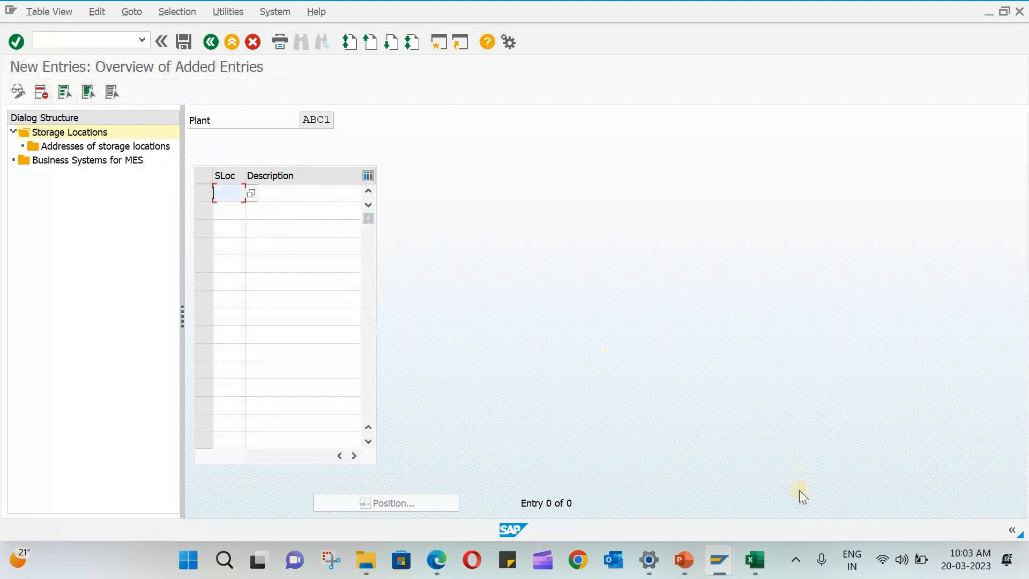
left_click(760, 561)
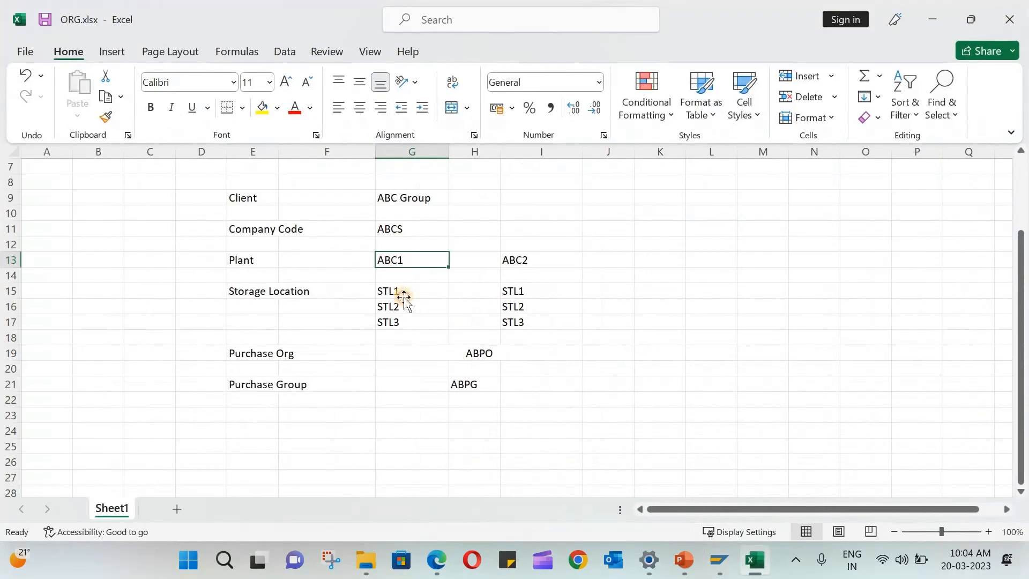
left_click(406, 312)
left_click(398, 322)
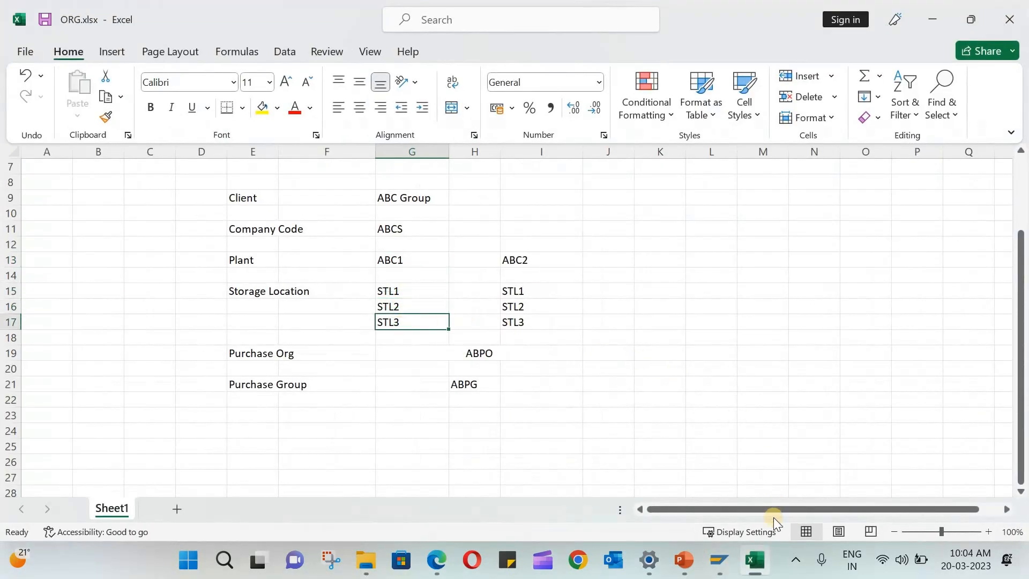
left_click(716, 553)
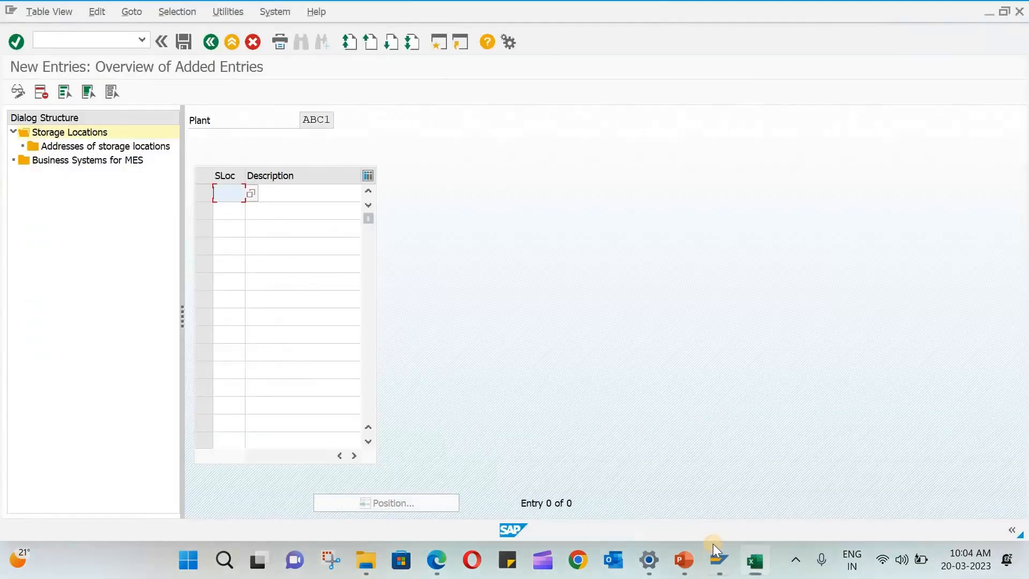
left_click(768, 561)
key("alt+Tab")
Enter storage location STL1 with the description Raw Material for plant ABC1.
left_click(236, 197)
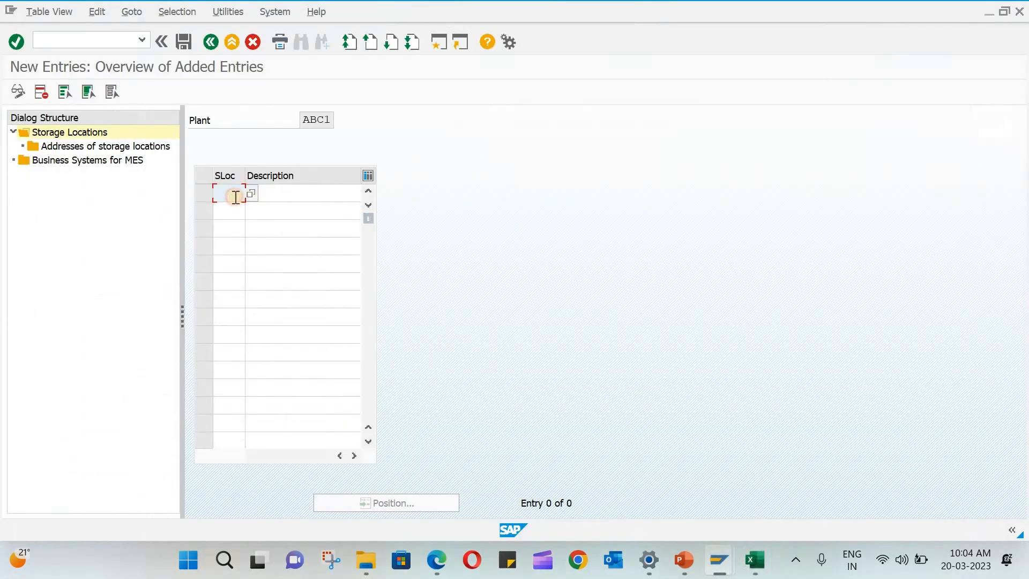
key("Tab")
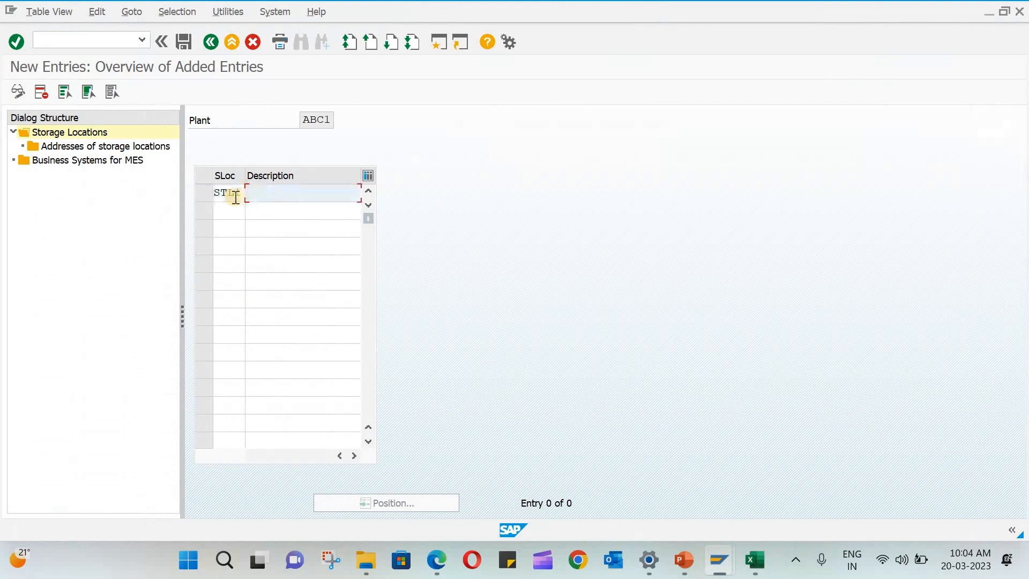
type("Raw")
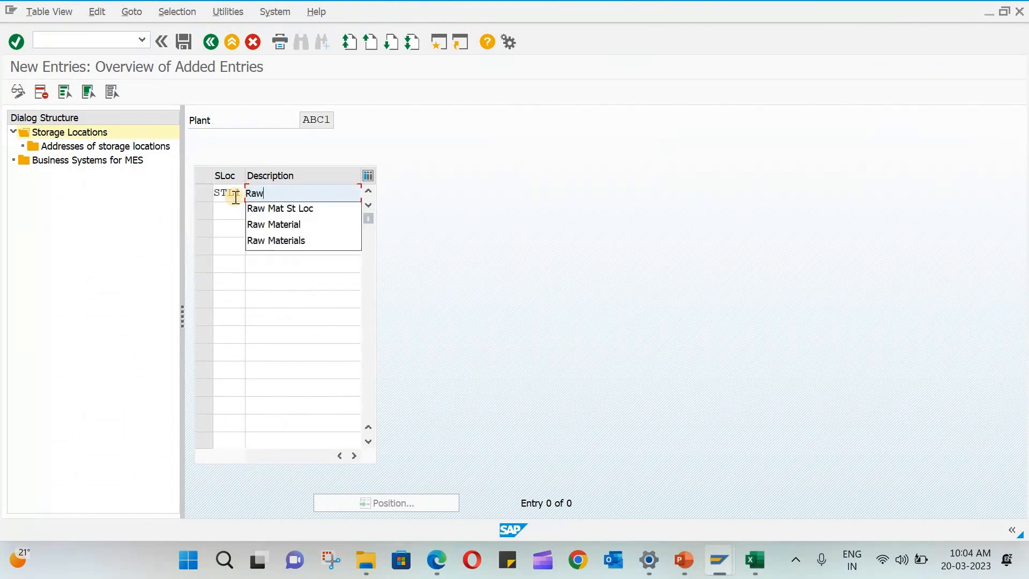
type(" Mater")
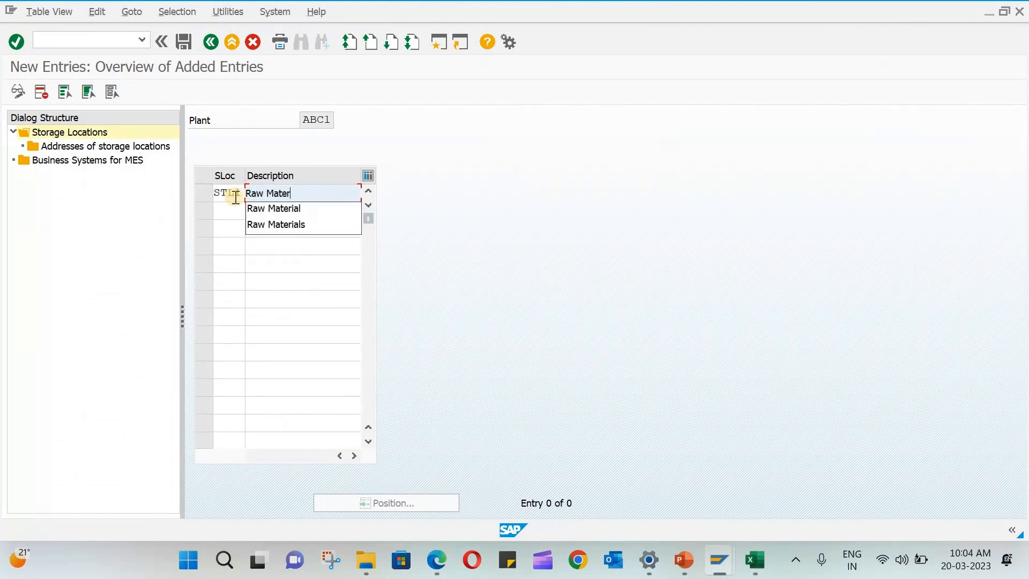
type("ial")
key("Tab")
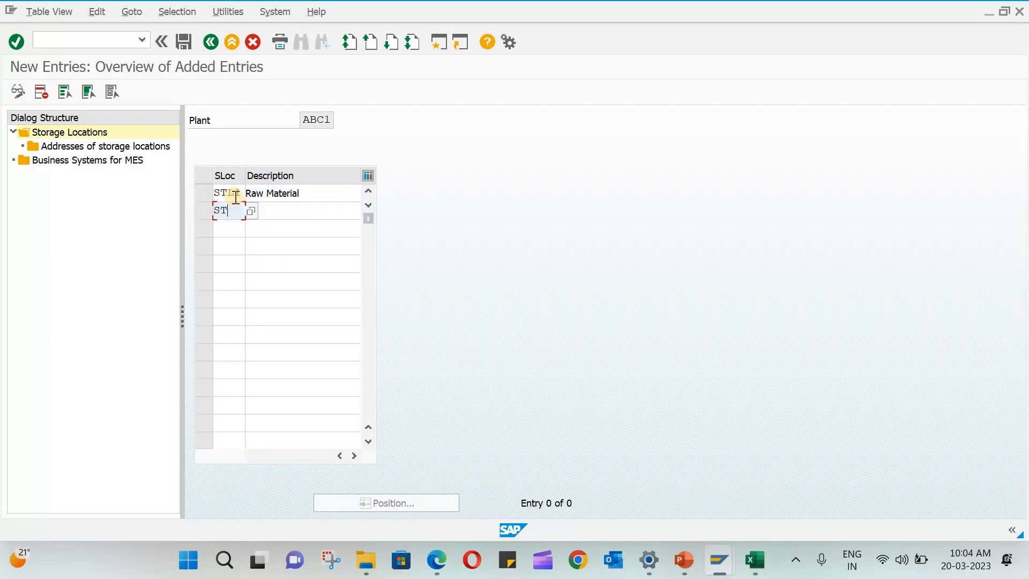
Add storage location STL2 in the second row with the description Semi-Finished.
key("Tab")
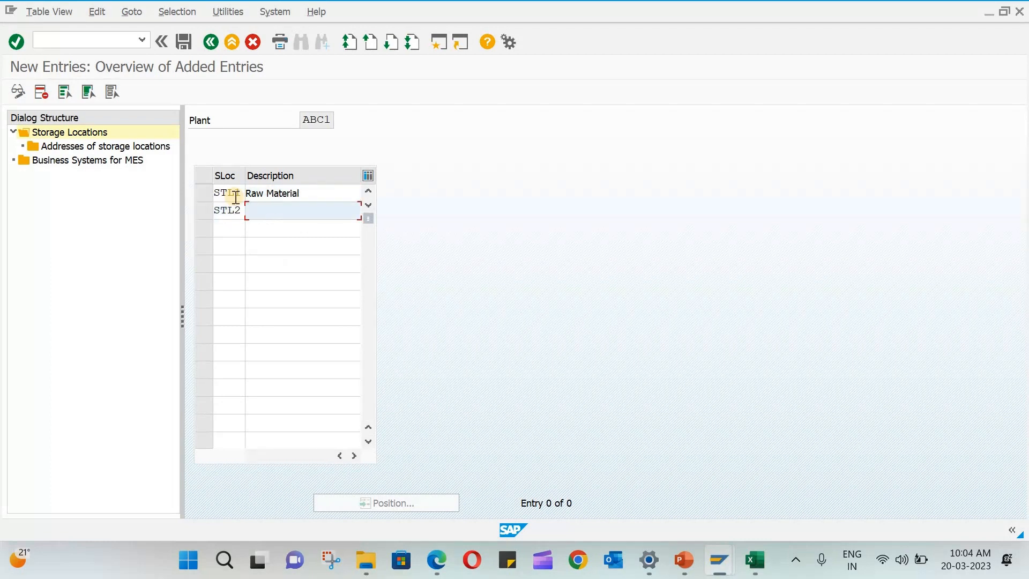
type("Sem")
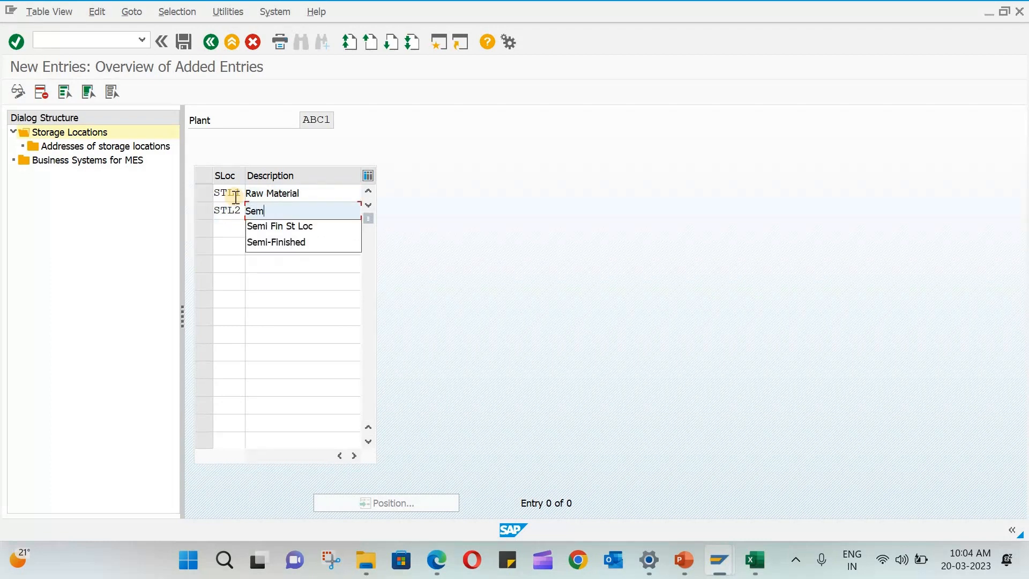
left_click(255, 242)
Add storage location stl3 in the third row with the description Finished.
left_click(232, 229)
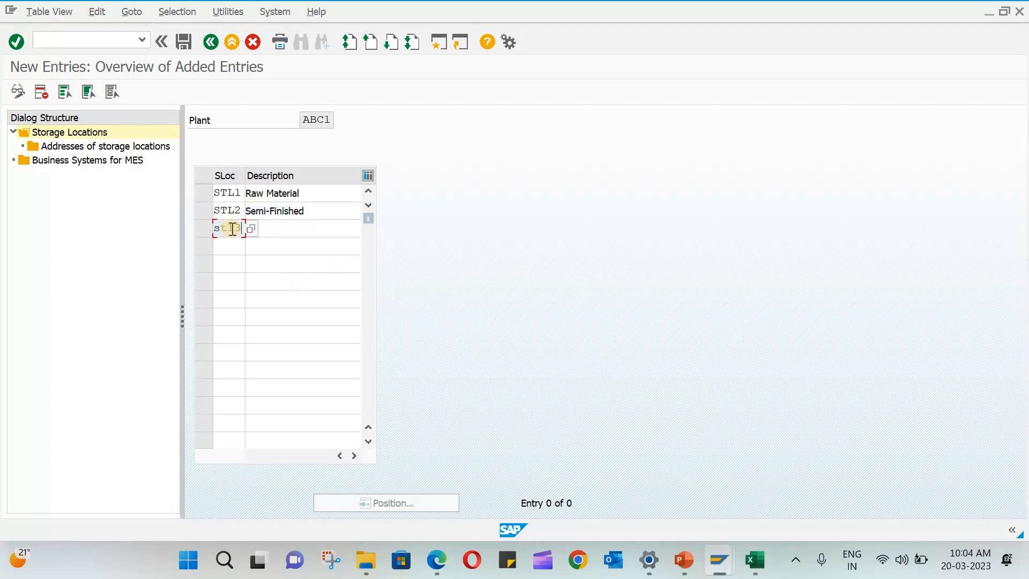
type("stl3")
left_click(325, 228)
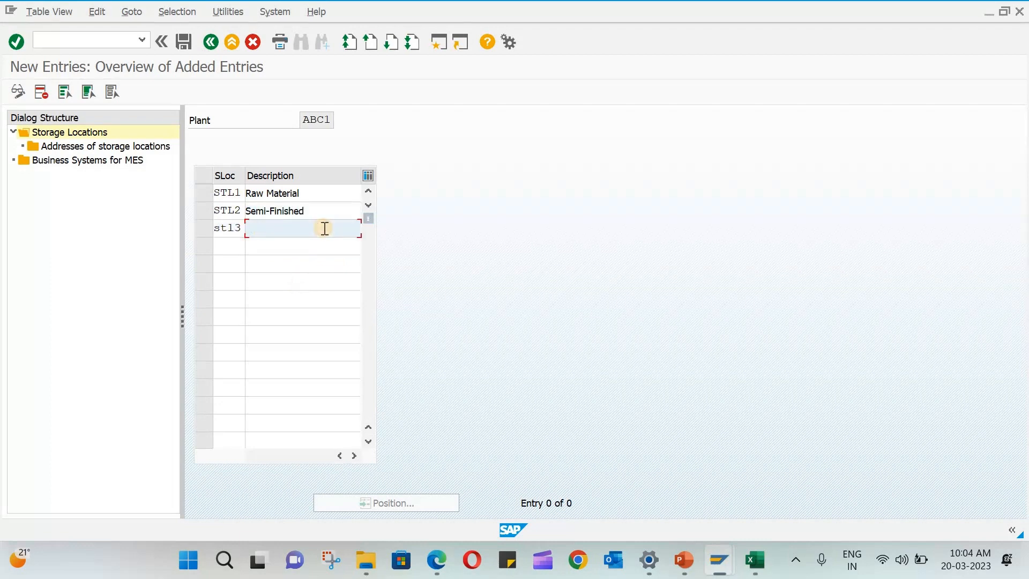
type("Fin")
type("ished")
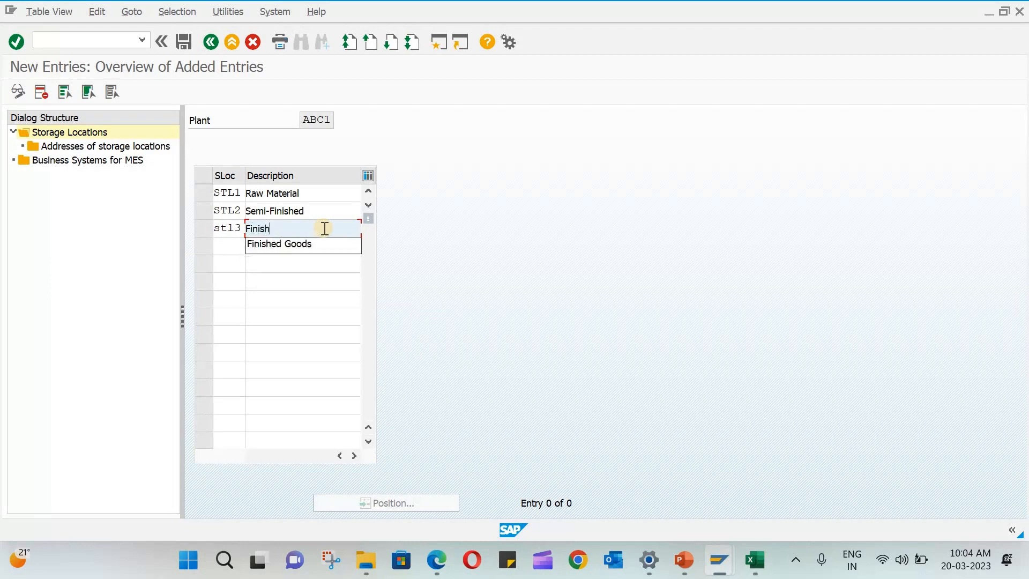
Add storage location STL4 in the fourth row with the description Trading goods.
left_click(229, 246)
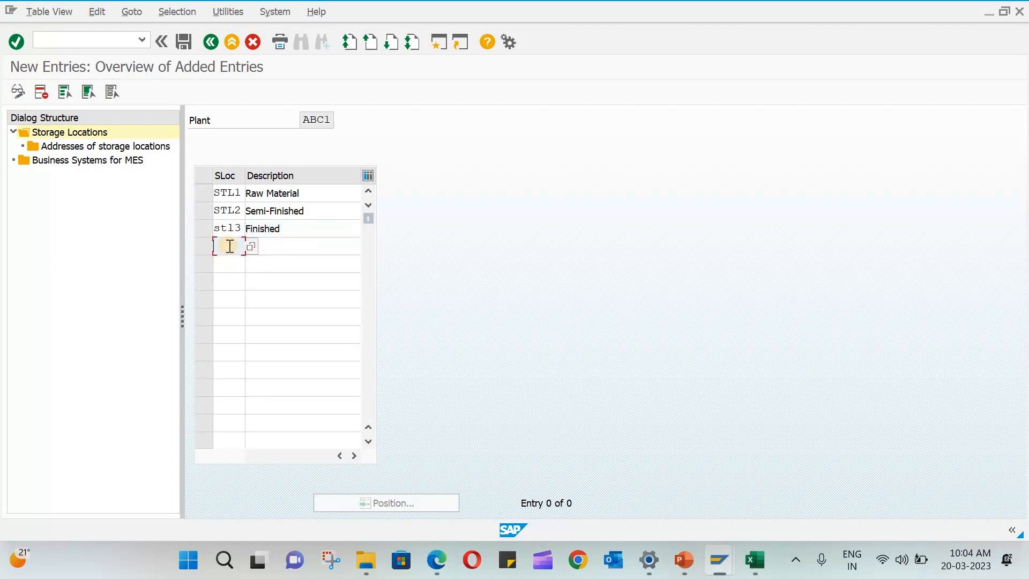
type("STL4")
key("Tab")
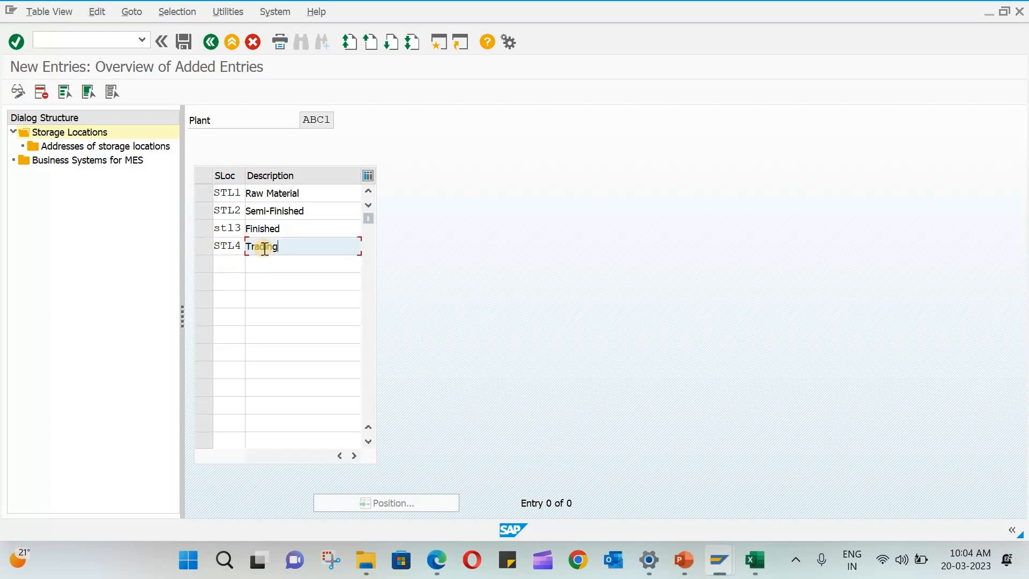
type("Trading goods")
Add storage location STL5 in the fifth row with the description Damaged Goods and validate the entries.
left_click(235, 264)
type("STL5")
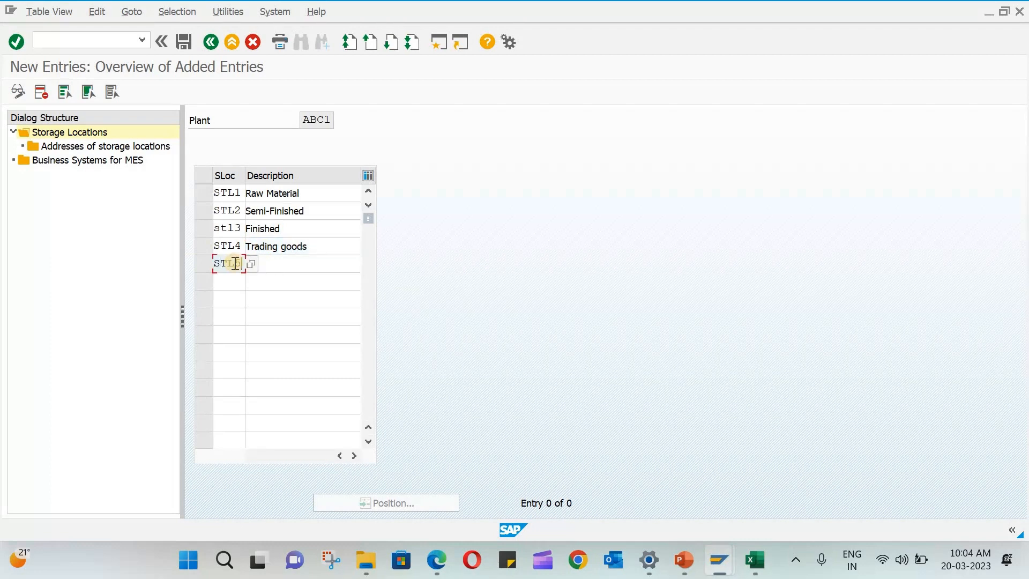
key("Tab")
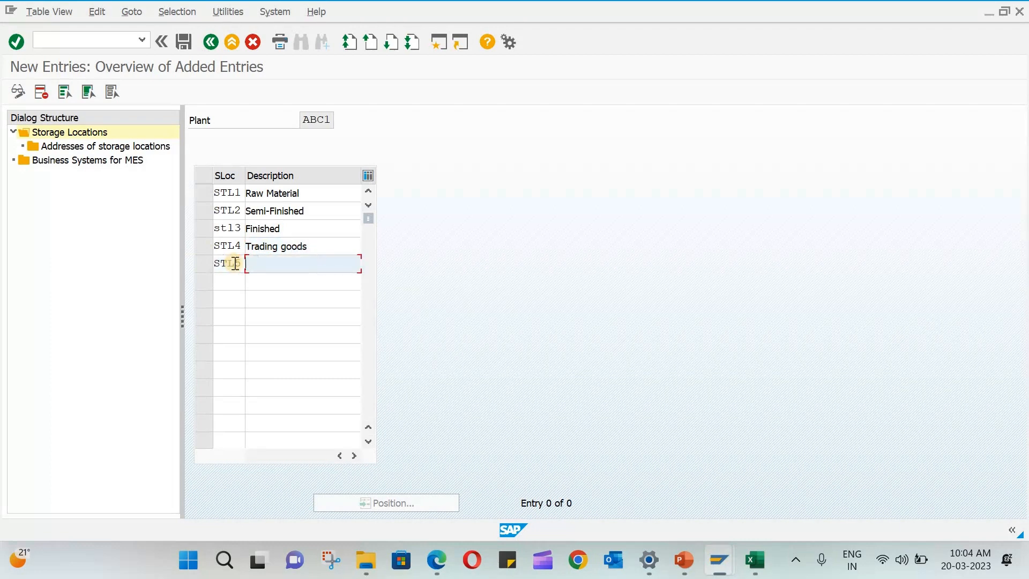
type("Damaged Goods")
key("Return")
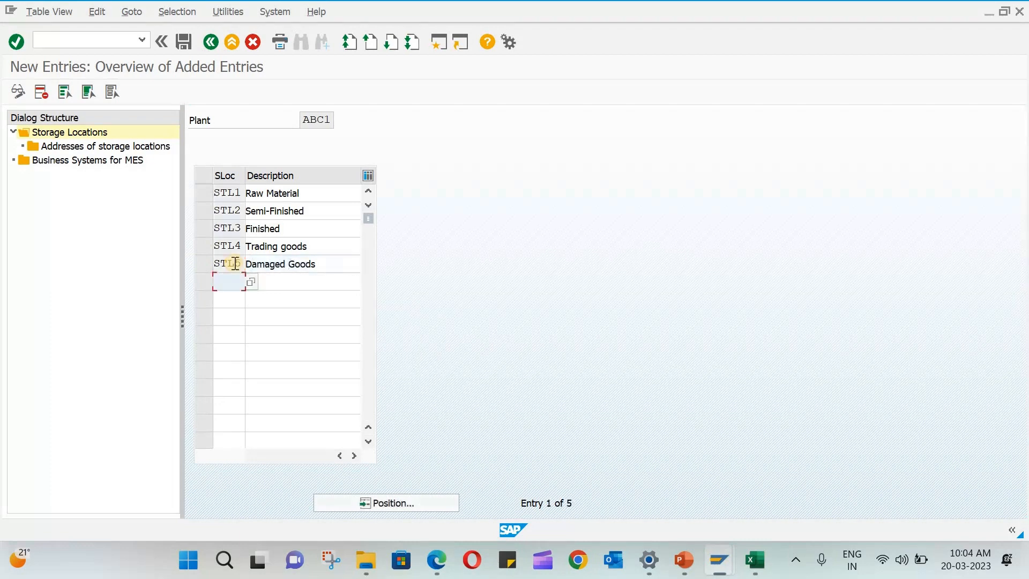
Save plant ABC1's storage locations under the COMPNY CODE CREATION customizing request and return to the implementation guide.
left_click(266, 220)
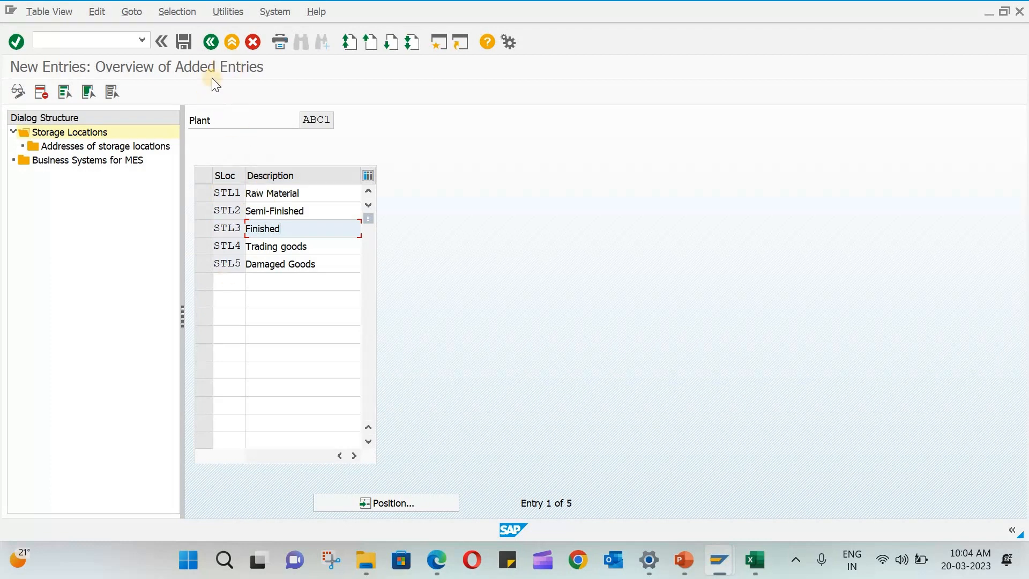
left_click(190, 46)
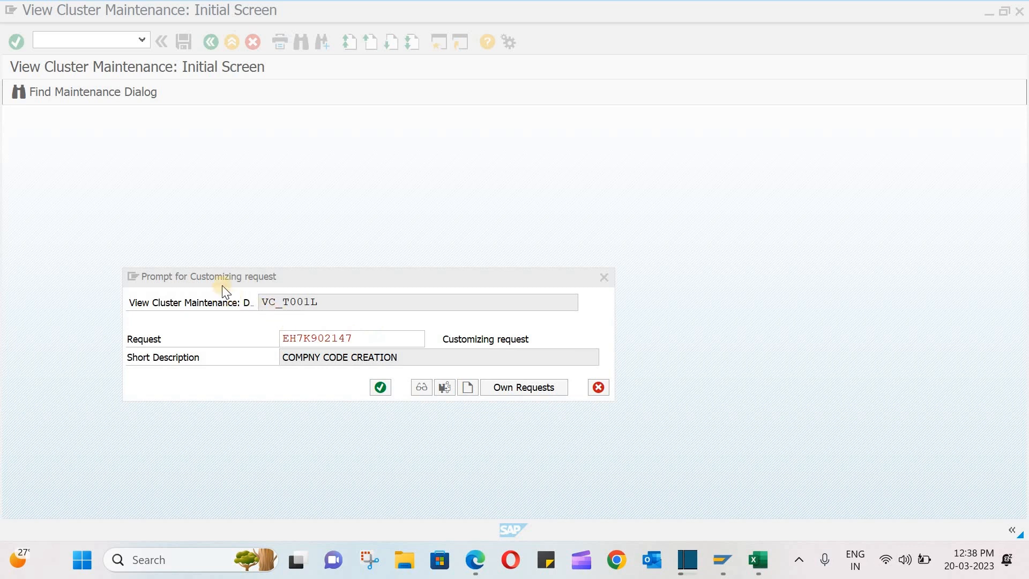
left_click(380, 387)
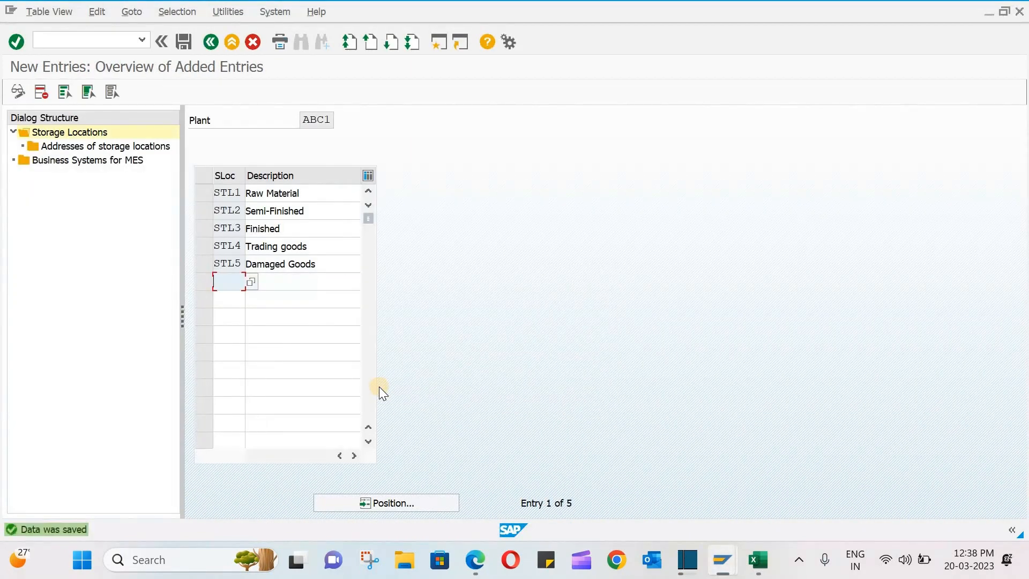
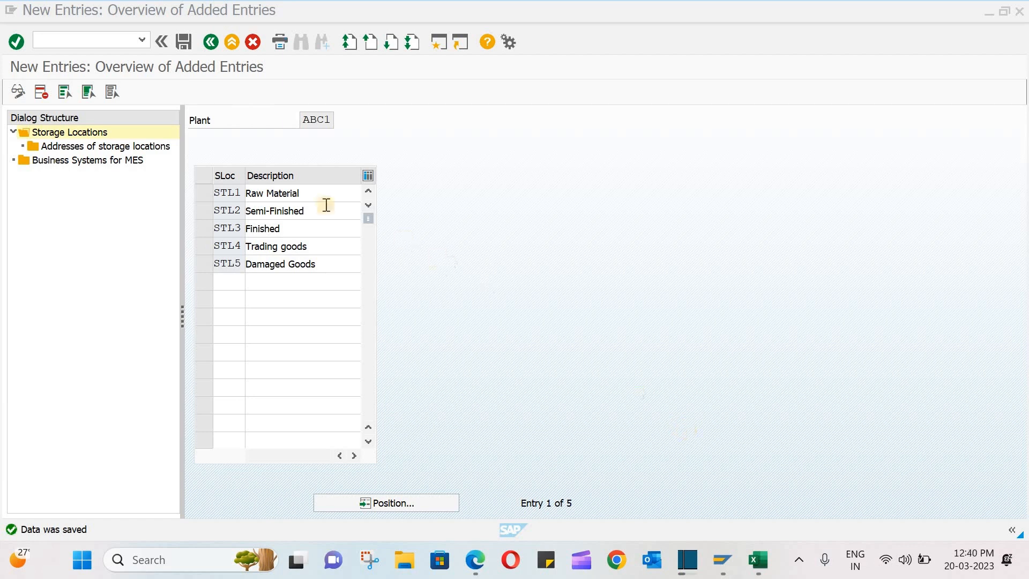
left_click(211, 42)
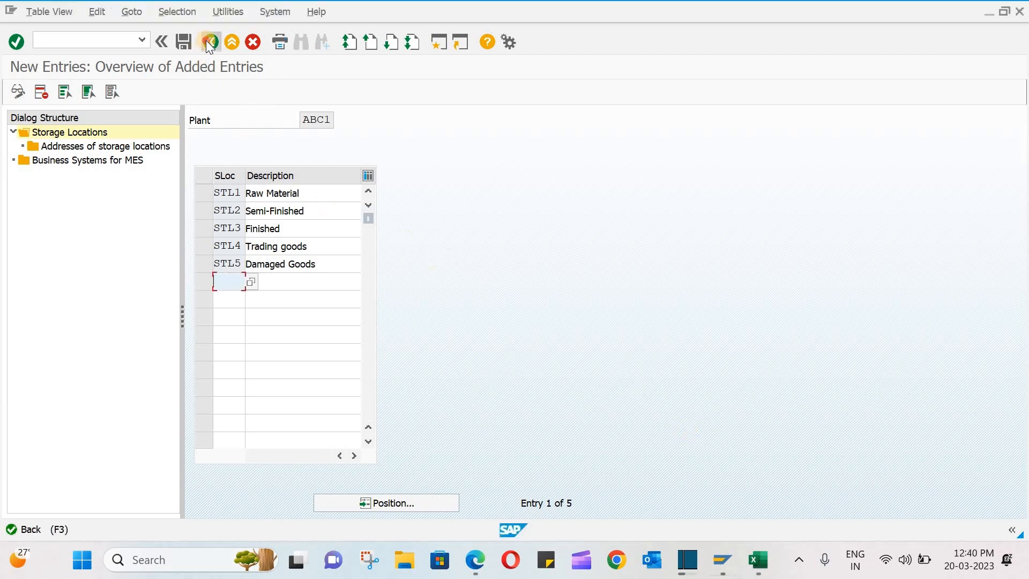
left_click(210, 42)
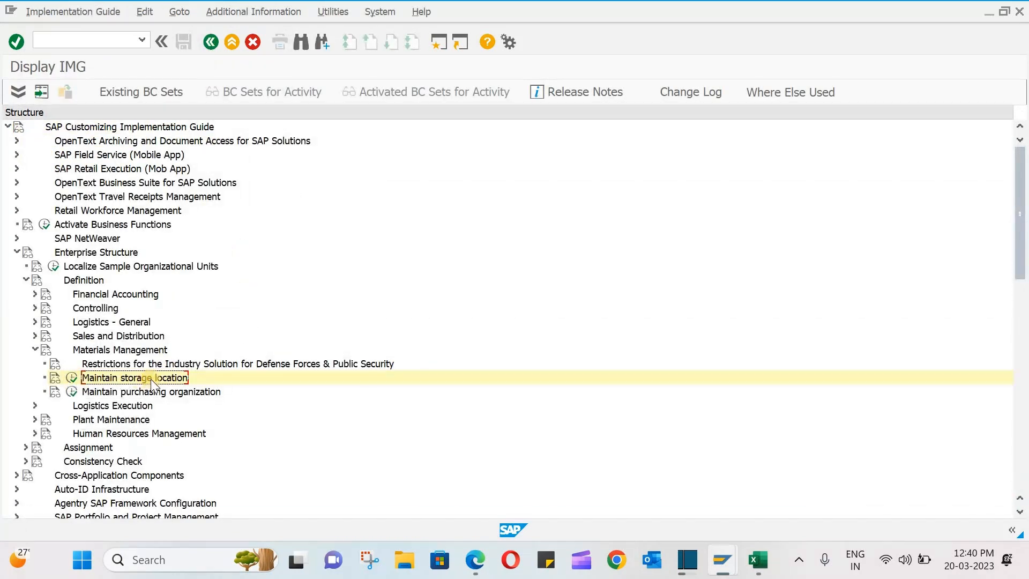
Open the Maintain storage location activity for plant ABC2, checking the plant code in the ORG workbook.
left_click(71, 378)
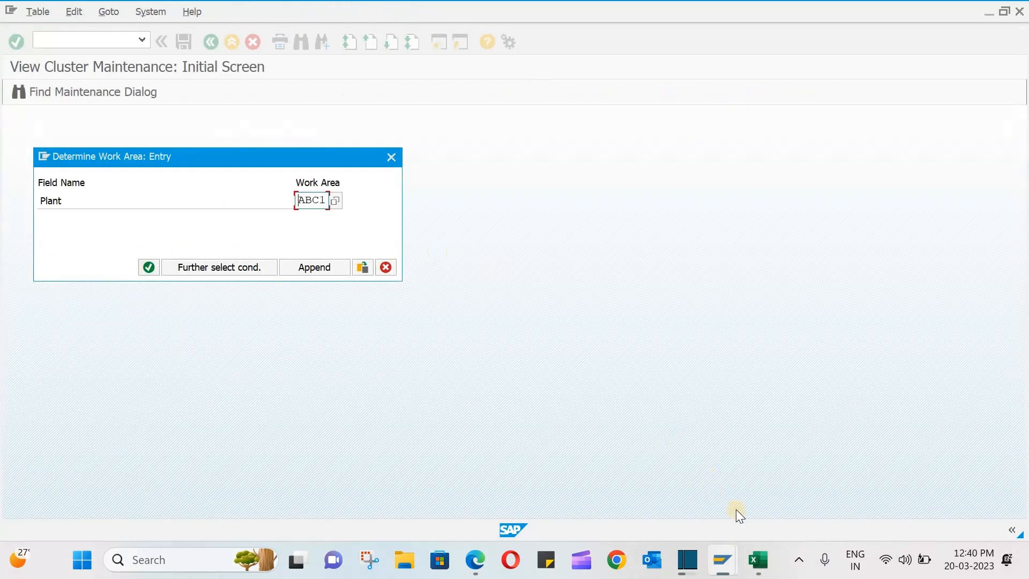
left_click(756, 559)
left_click(535, 259)
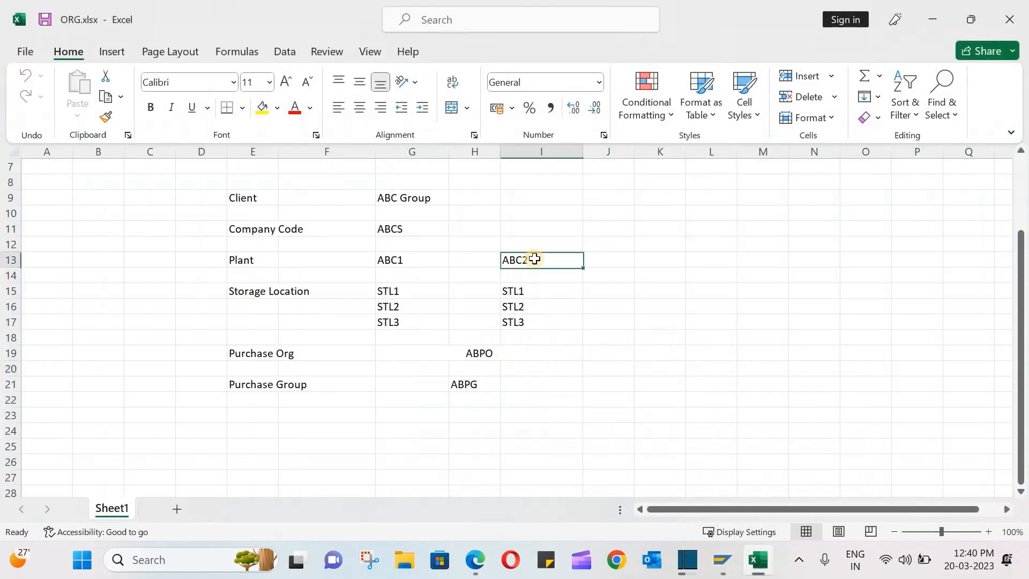
key("alt+Tab")
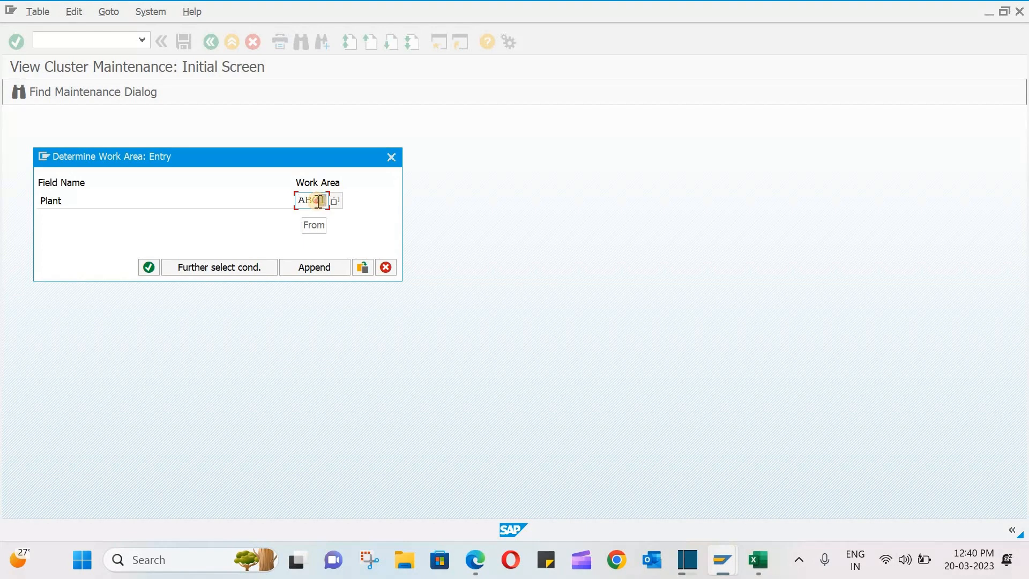
left_click(318, 201)
type("2")
left_click(148, 267)
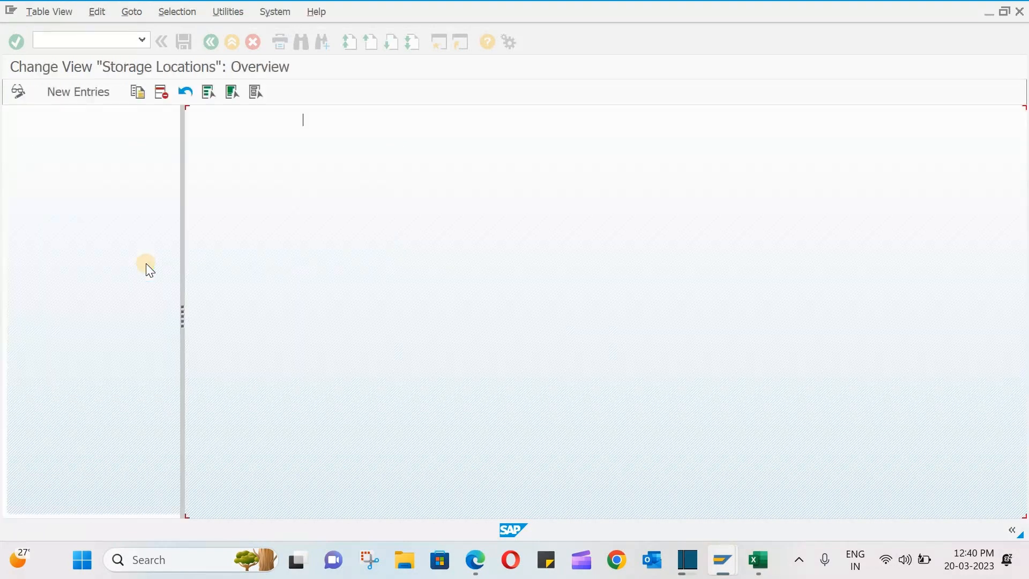
Start new entries for plant ABC2 and enter storage location stl1 with the description Raw Material.
left_click(70, 90)
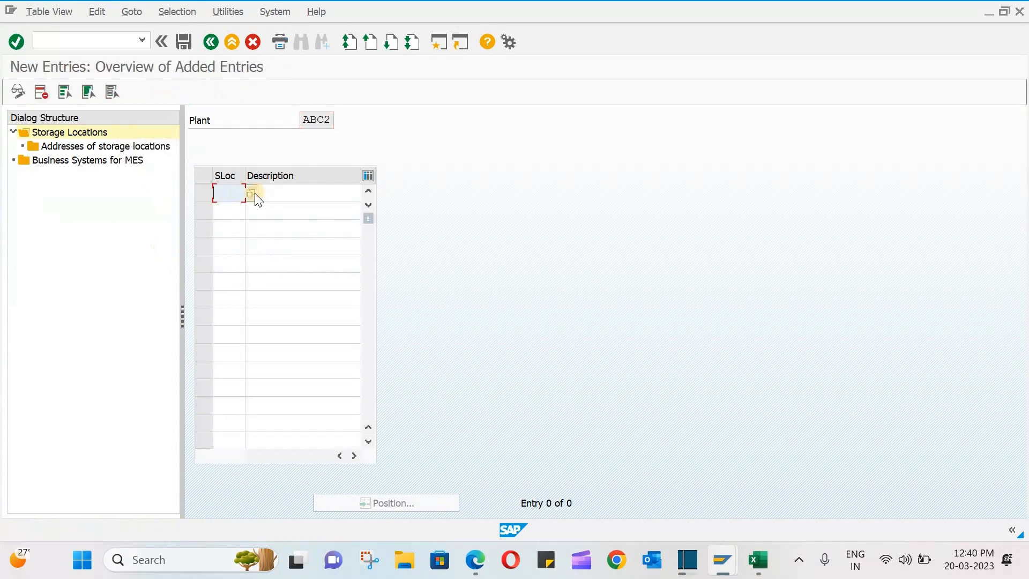
type("st")
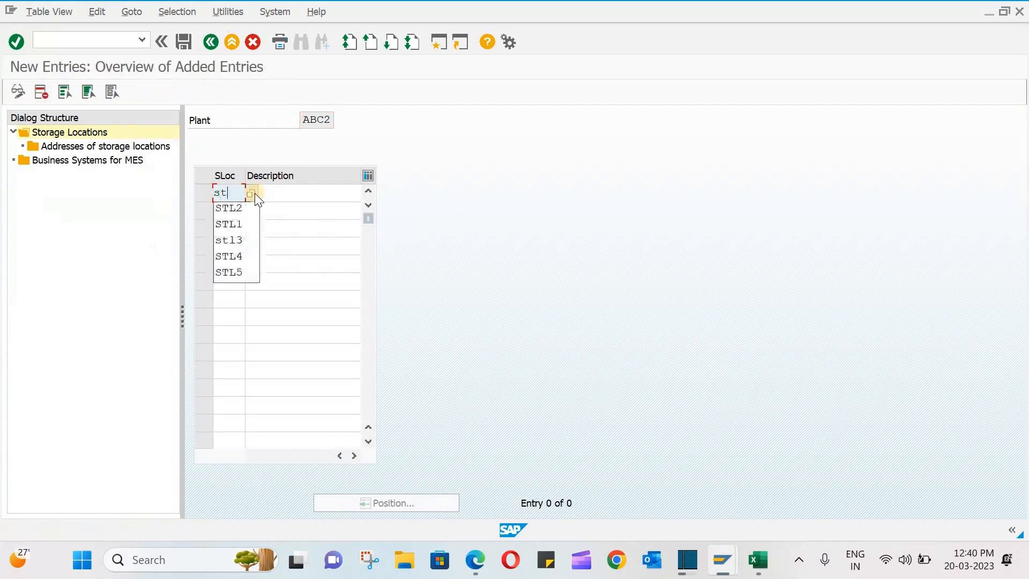
type("l1")
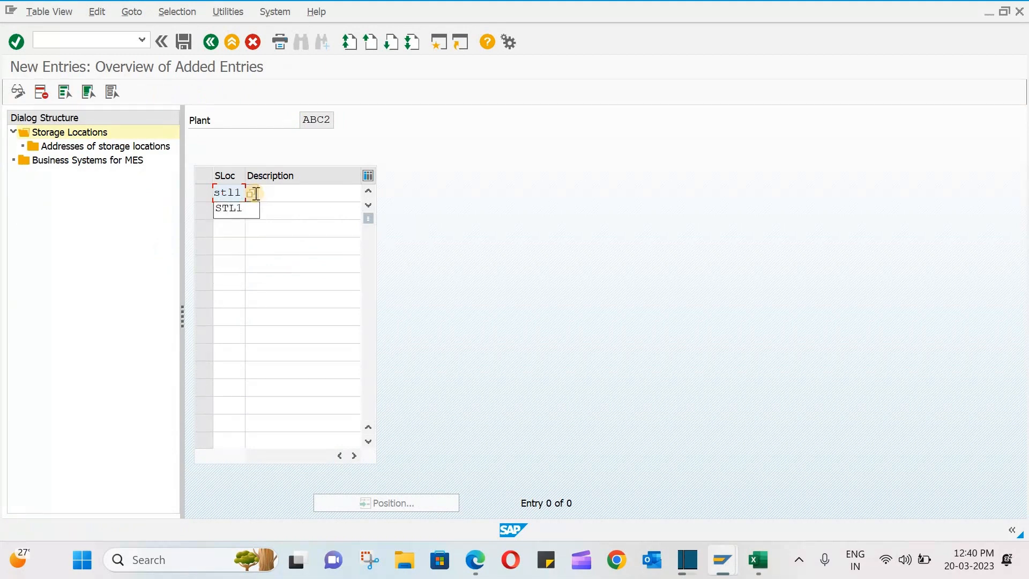
key("Tab")
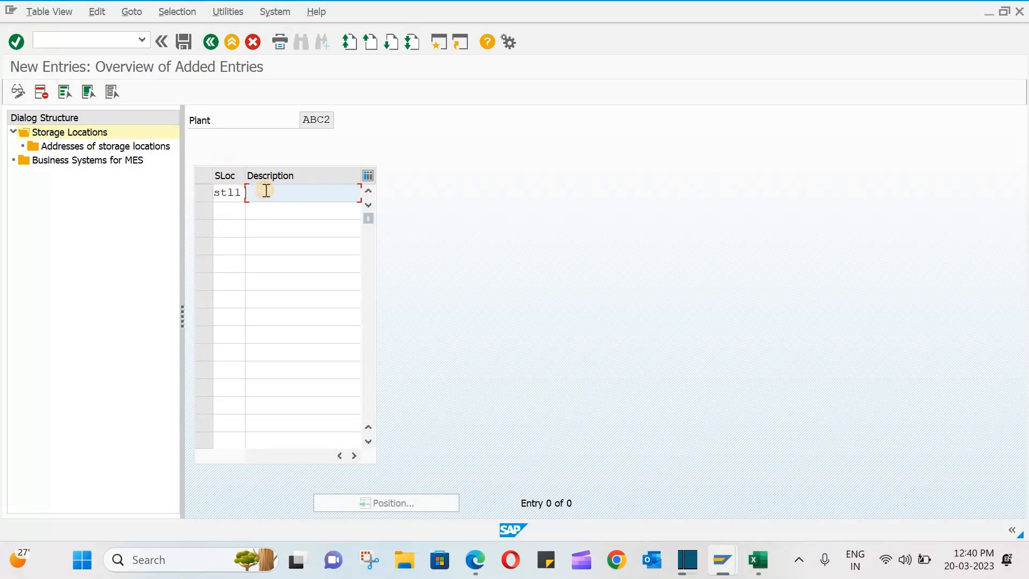
type("r")
left_click(287, 212)
Add storage location STL2 with the description Semi-Finished in the second row for plant ABC2.
left_click(225, 212)
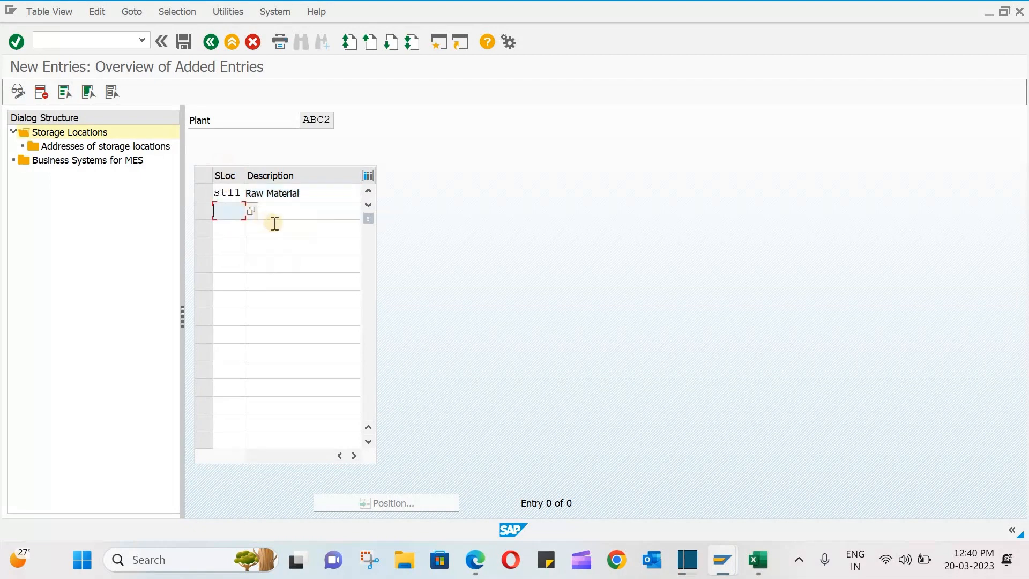
type("s")
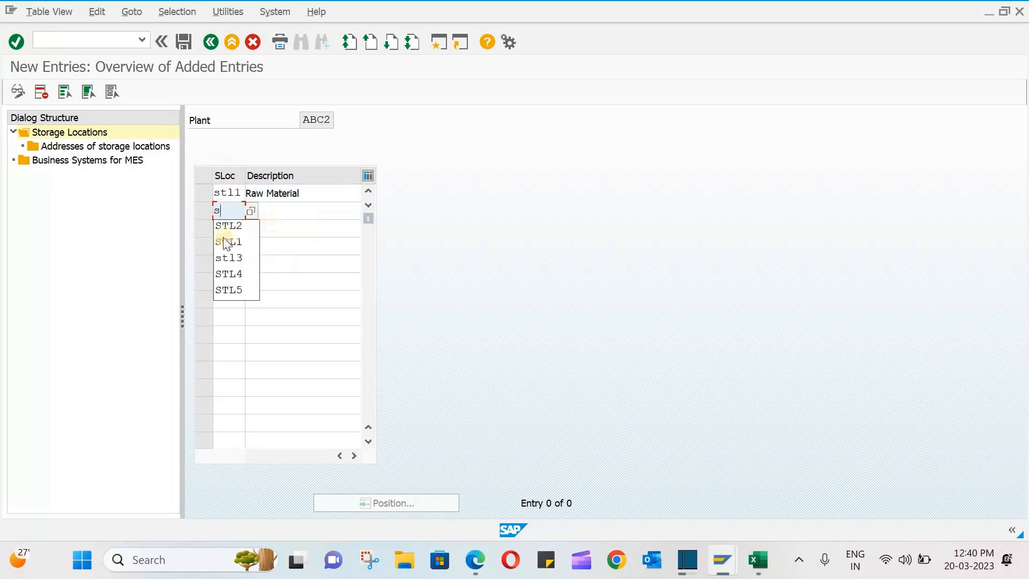
left_click(226, 227)
left_click(285, 212)
type("s")
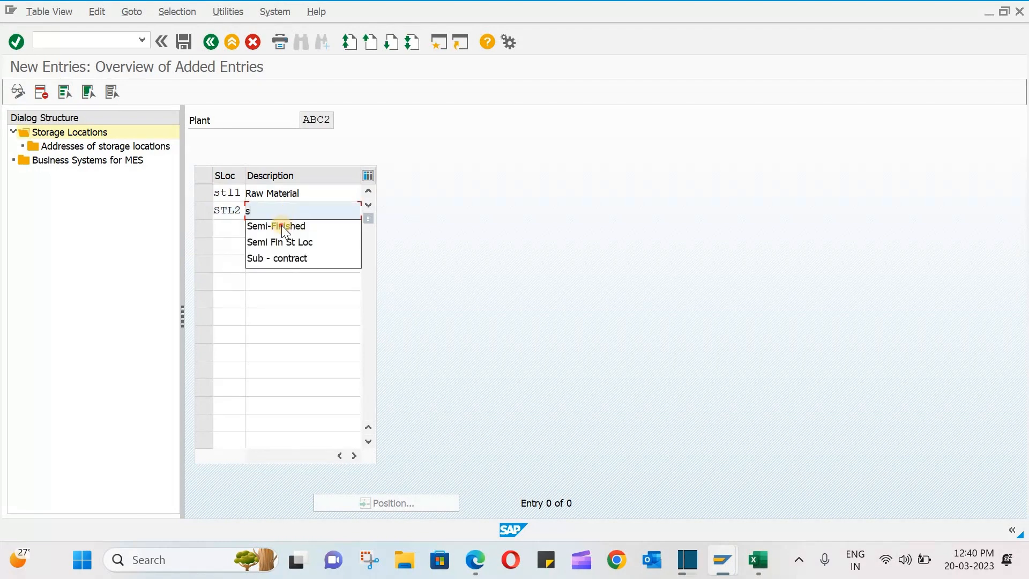
left_click(281, 225)
Add storage location stl3 with the description Finished in the third row for plant ABC2.
left_click(229, 227)
type("s")
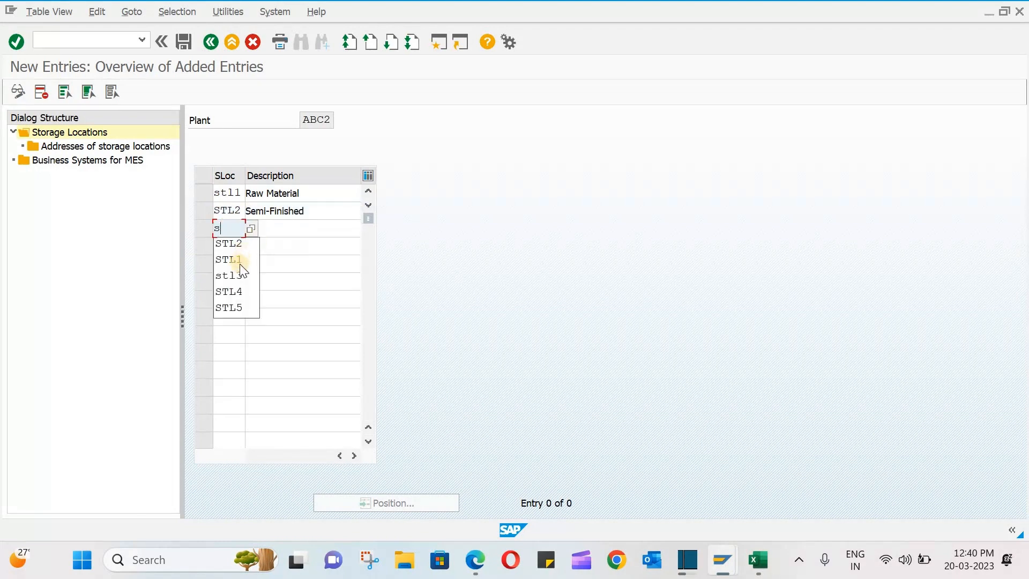
left_click(241, 273)
left_click(287, 233)
type("f")
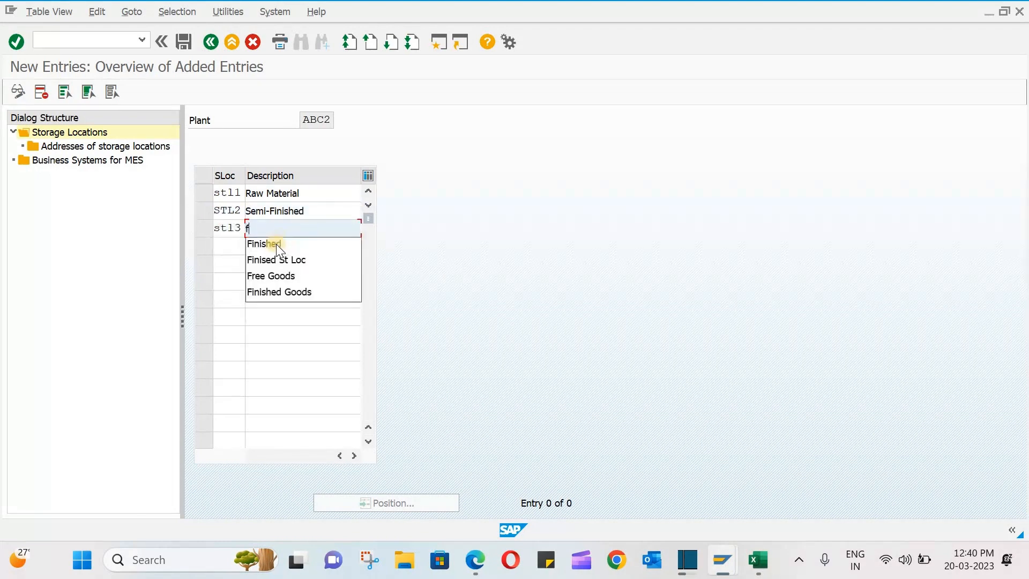
left_click(276, 243)
Add storage location STL4 with the description Trading goods in the fourth row for plant ABC2.
left_click(226, 242)
type("s")
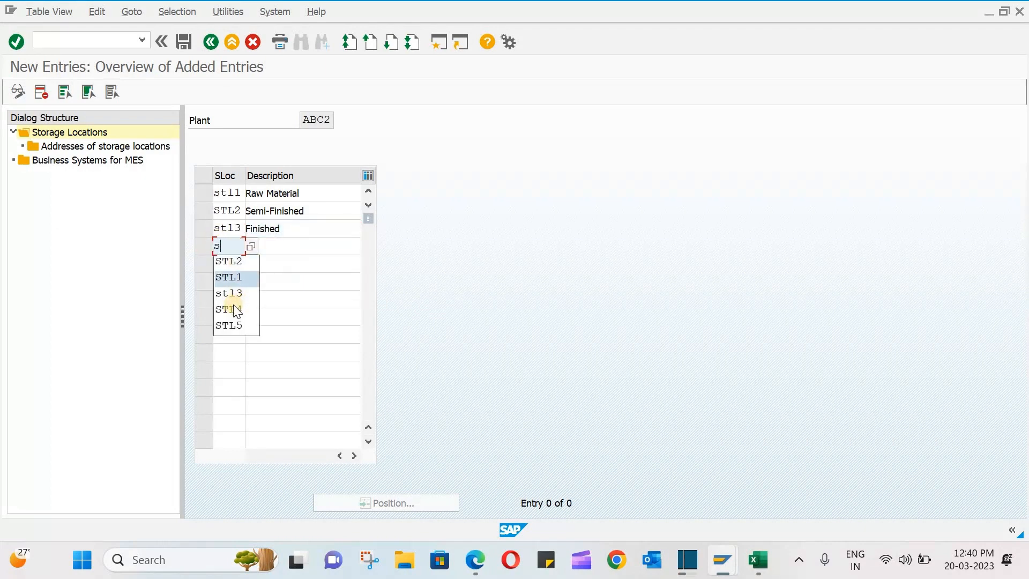
left_click(236, 308)
left_click(296, 250)
type("t")
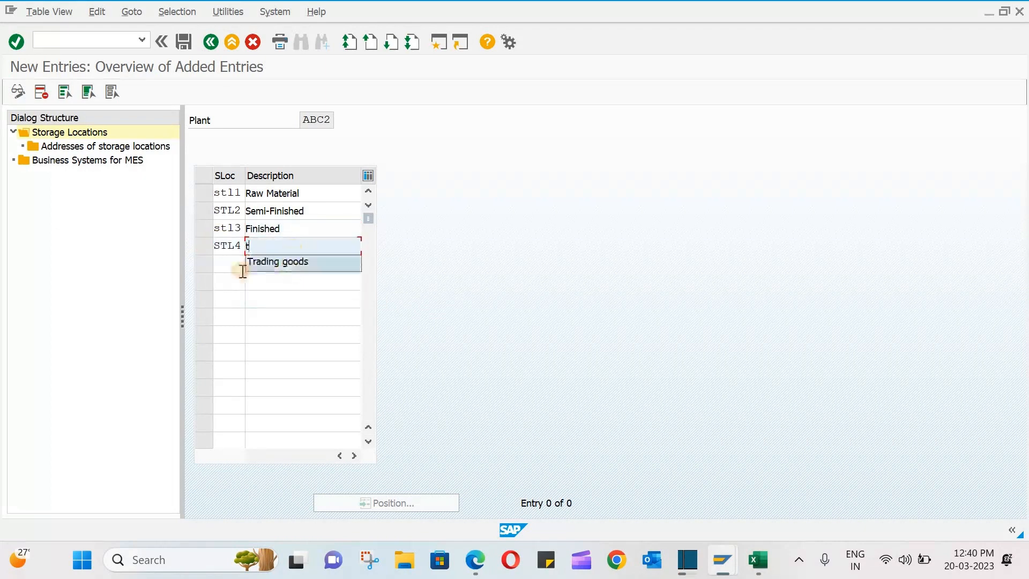
left_click(241, 266)
Add storage location STL5 with the description Damaged Goods in the fifth row for plant ABC2.
left_click(232, 267)
type("s")
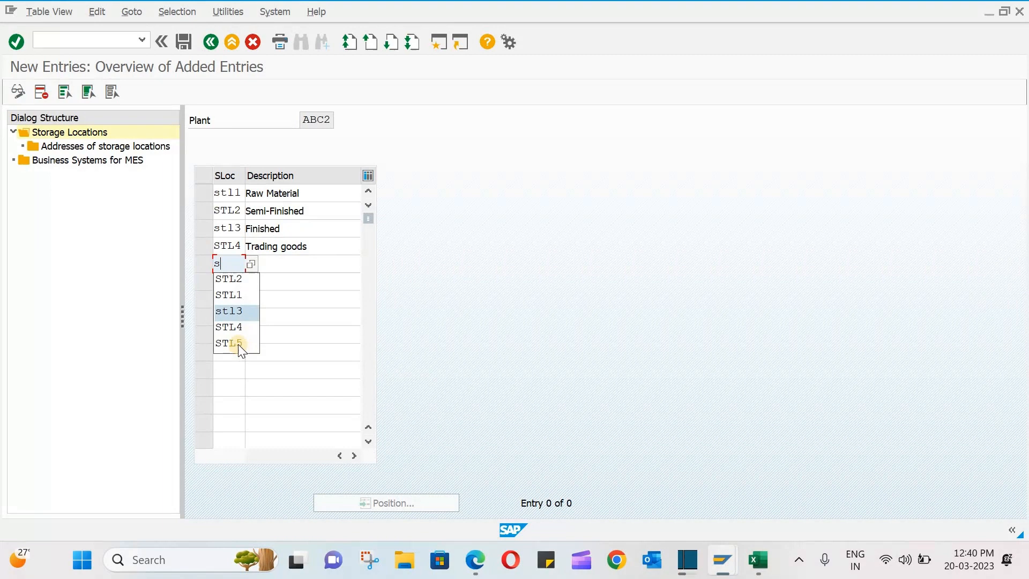
left_click(265, 333)
left_click(228, 263)
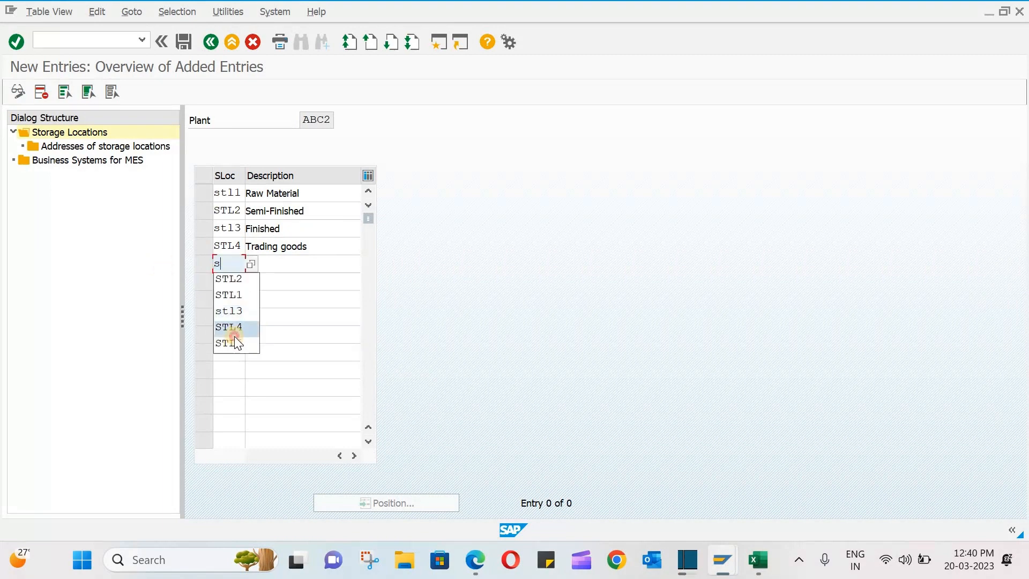
left_click(233, 343)
left_click(272, 263)
type("d")
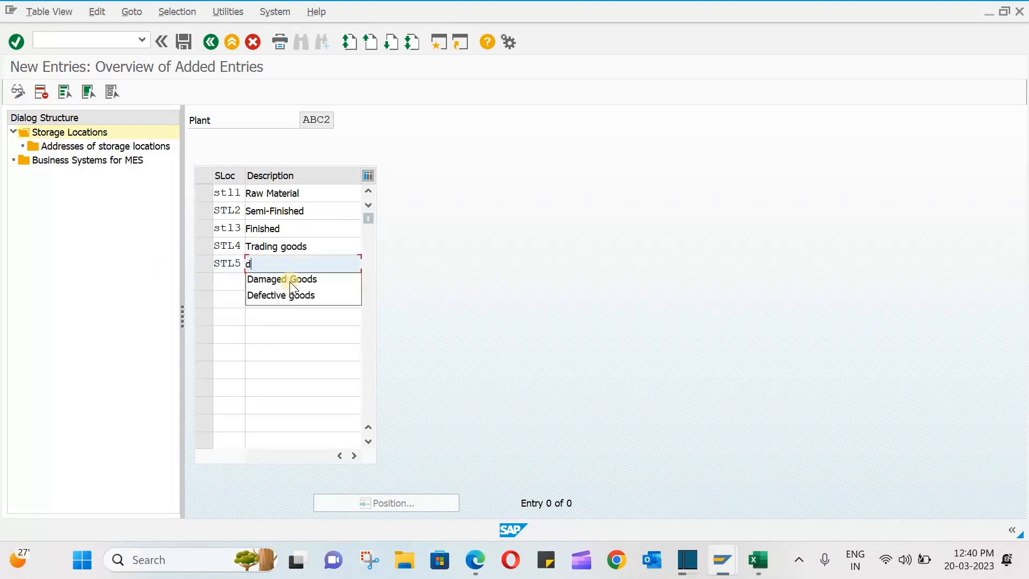
left_click(292, 279)
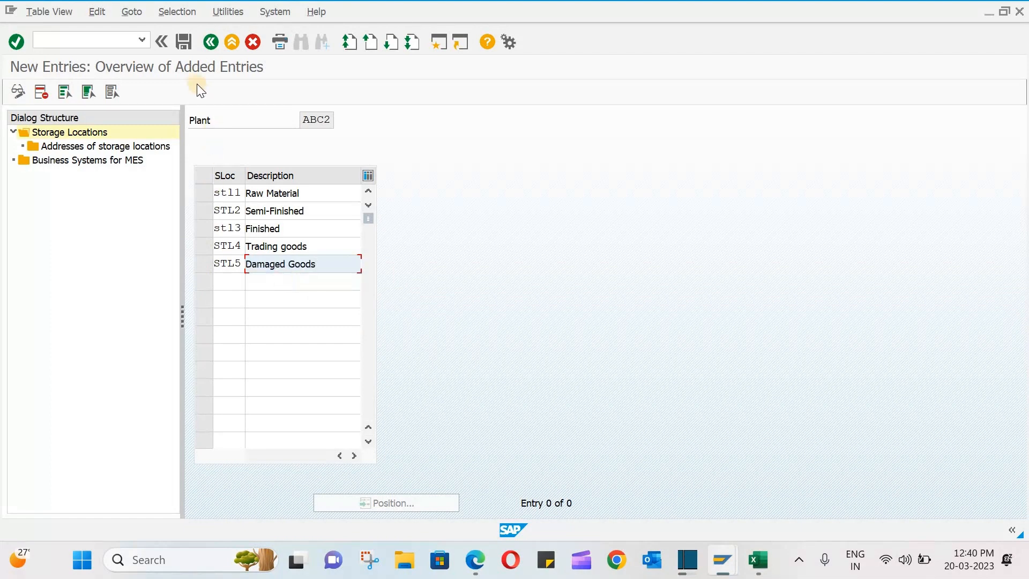
Save plant ABC2's storage locations under the COMPNY CODE CREATION customizing request and return to the implementation guide.
left_click(183, 43)
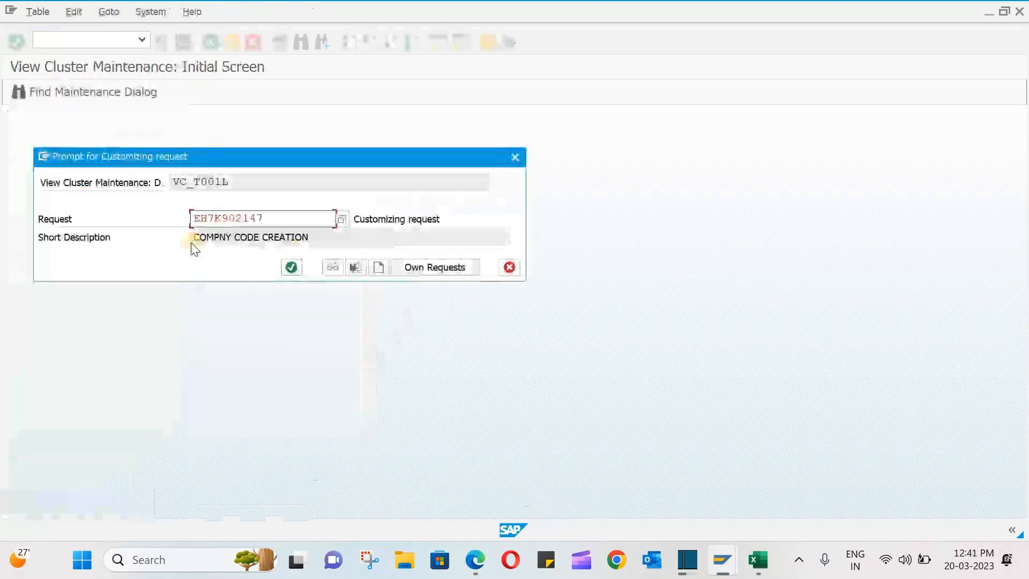
left_click(290, 267)
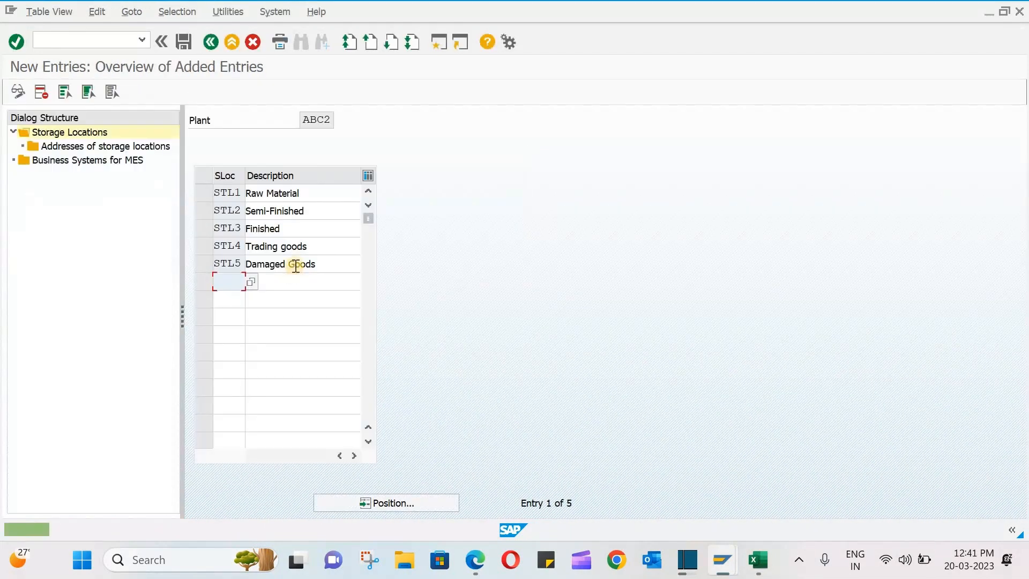
left_click(209, 46)
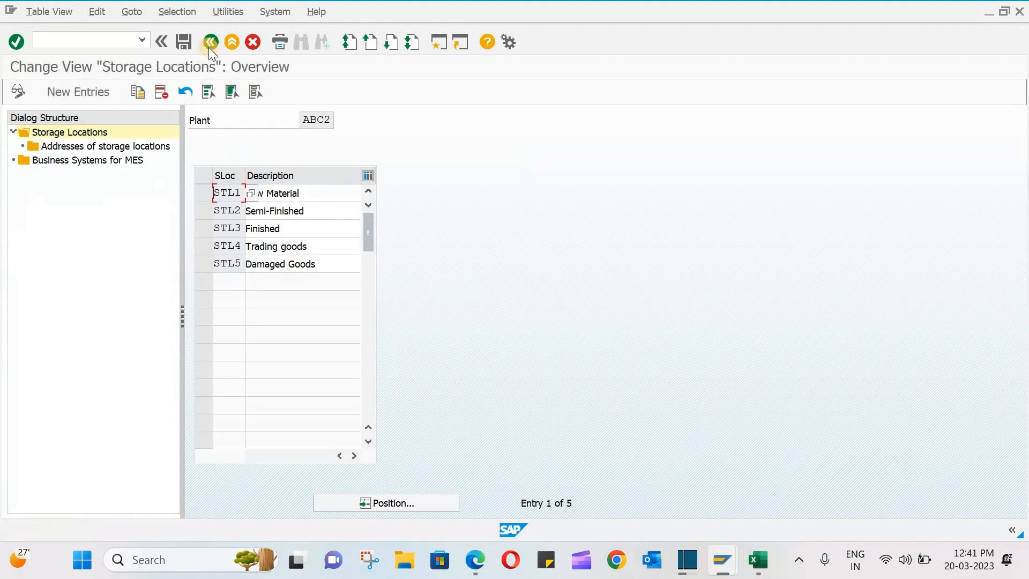
left_click(209, 47)
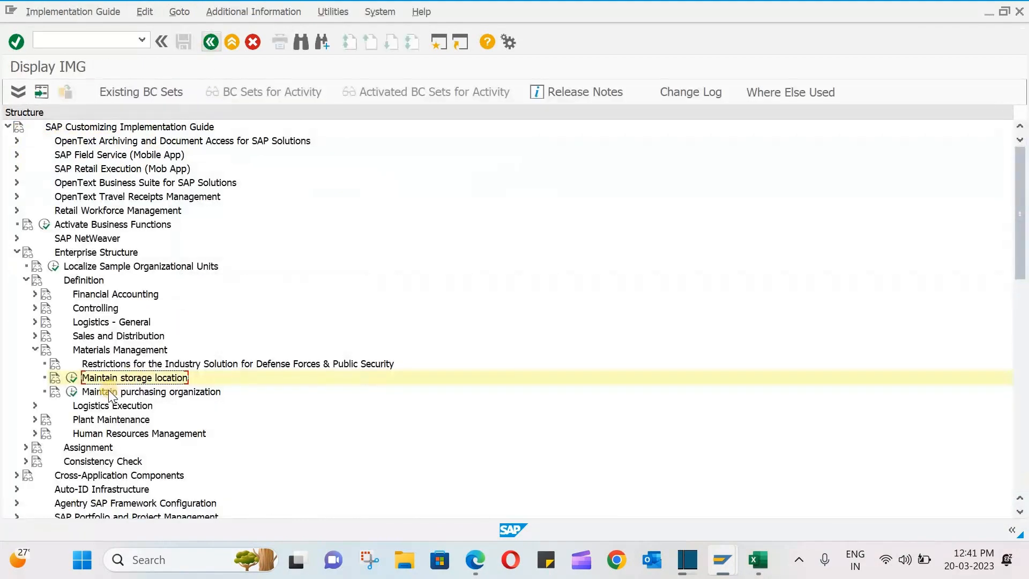
Switch to the ORG workbook in Excel and look up the Purchase Org entry.
scroll(101, 389, "down", 3)
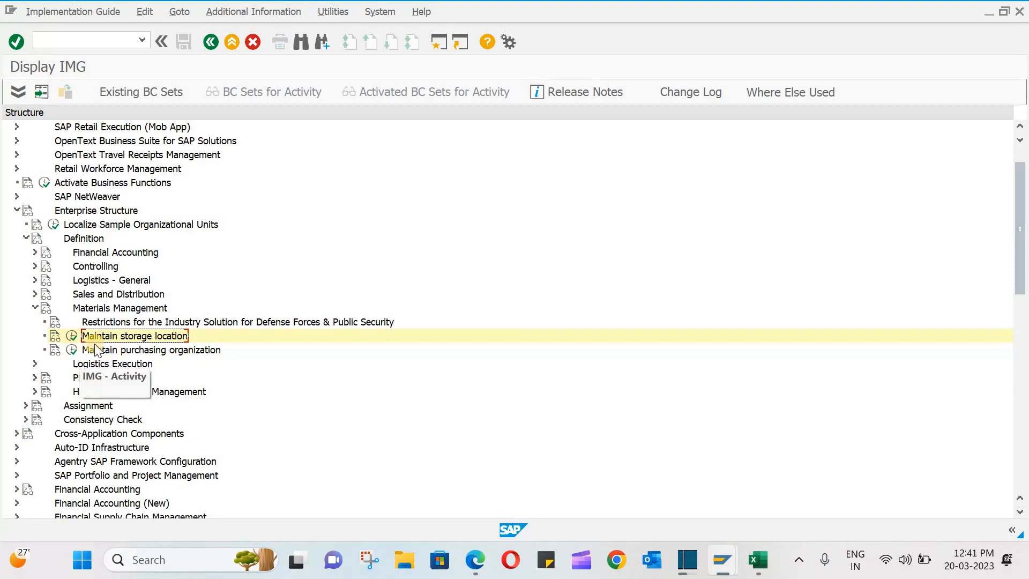
left_click(758, 560)
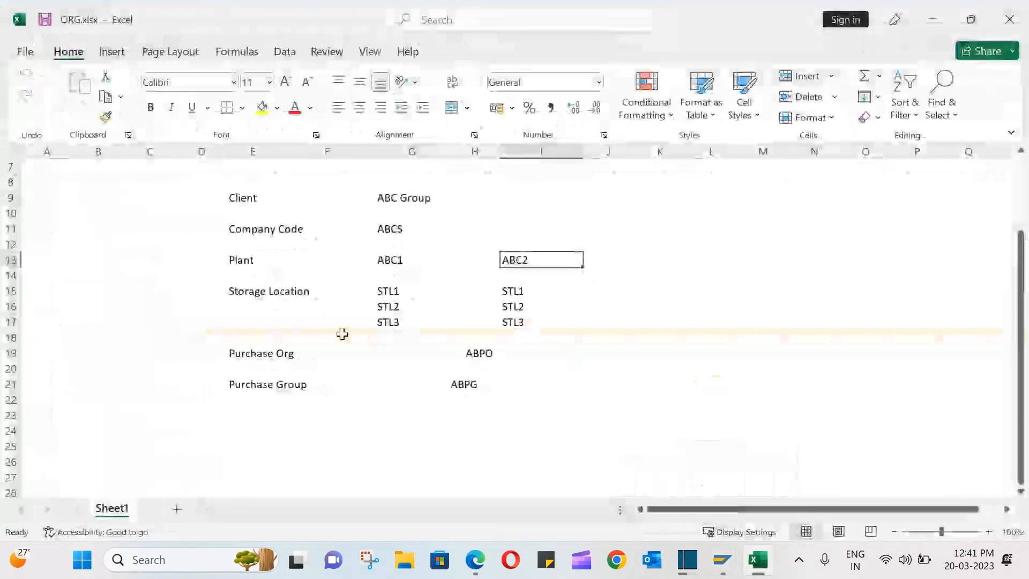
left_click(284, 354)
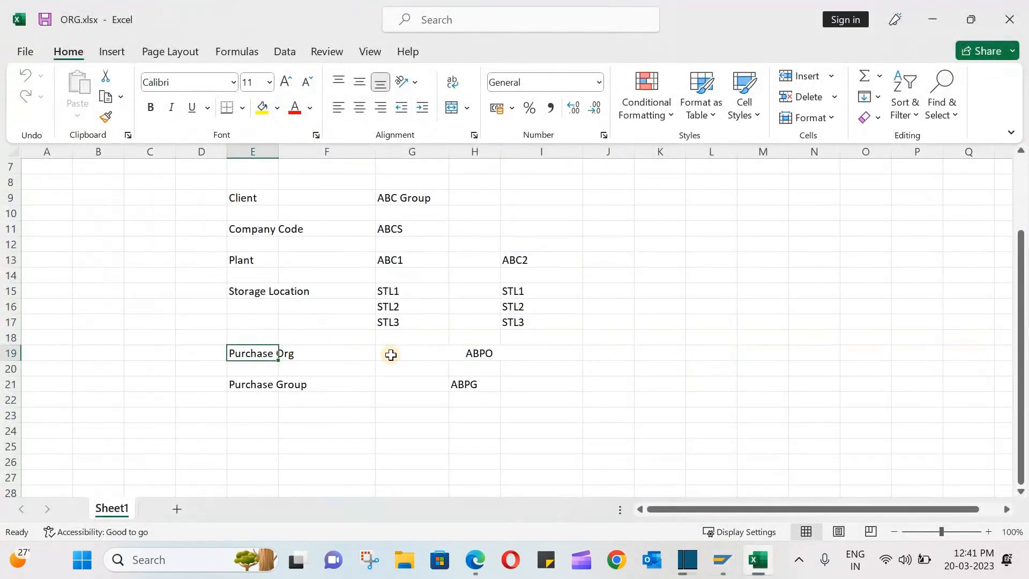
Check the Purchase Org code in the workbook, then switch back to SAP and open the Maintain purchasing organization activity.
left_click(485, 353)
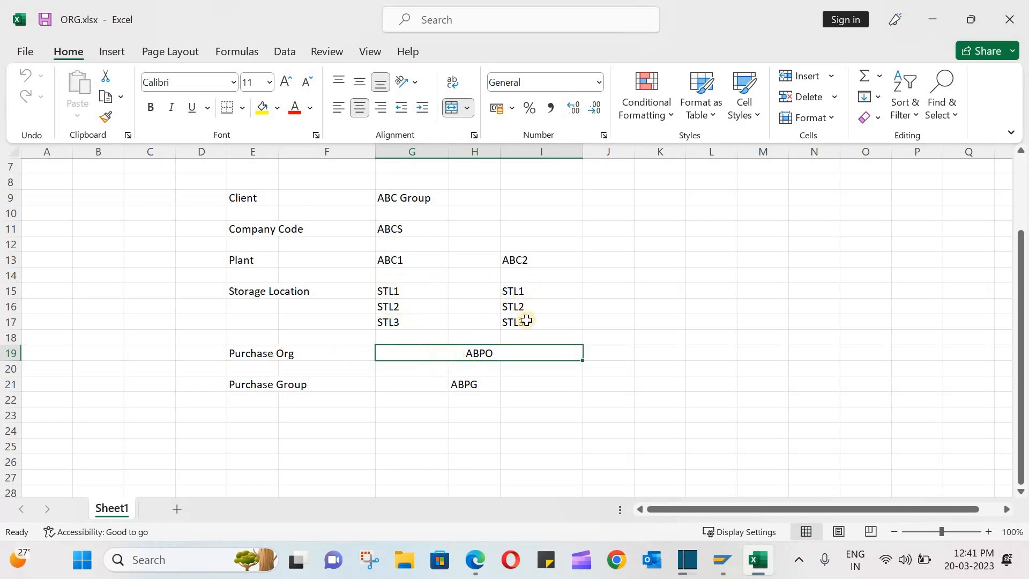
left_click(762, 561)
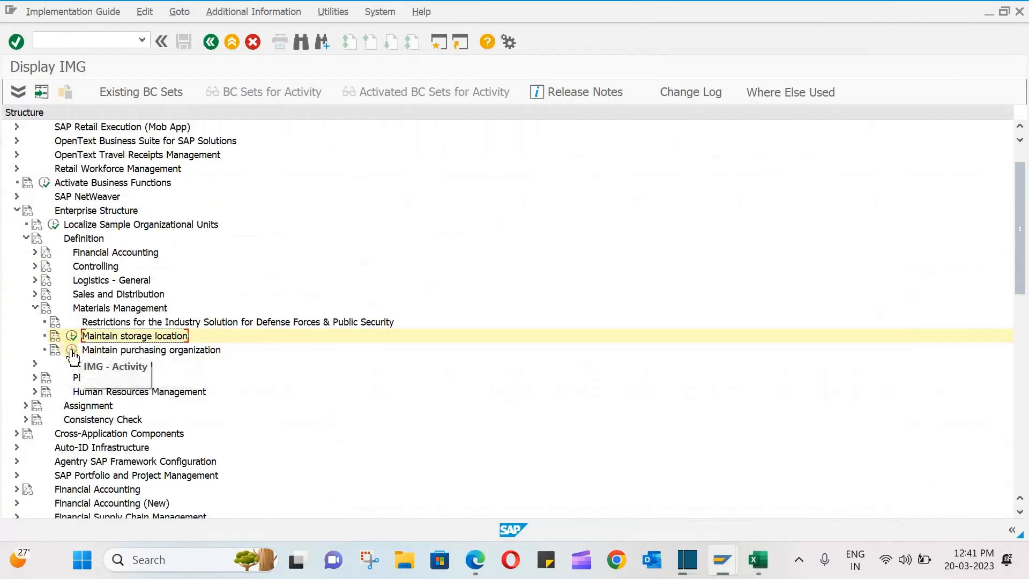
left_click(71, 350)
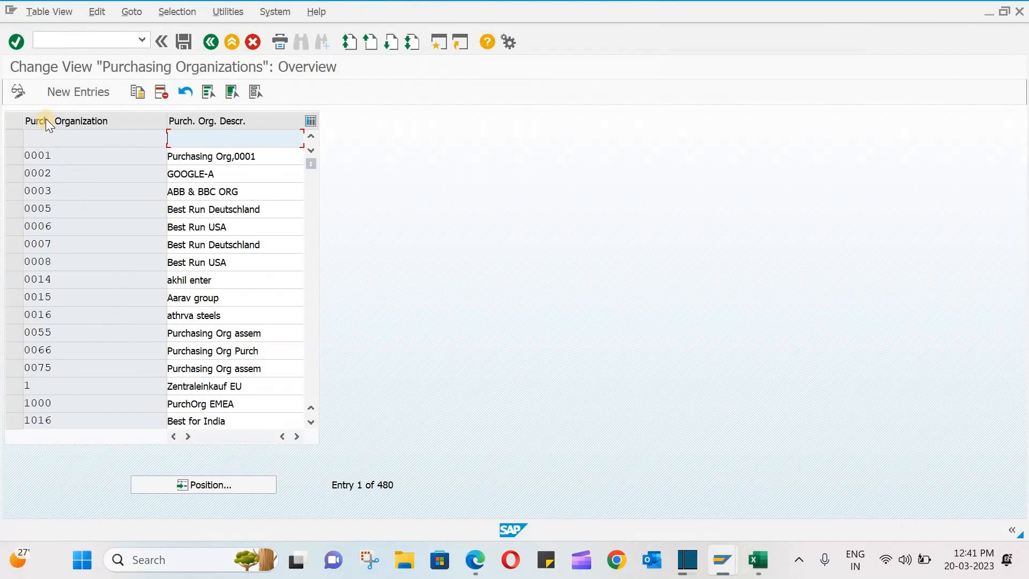
Add a new purchasing organization ABPO with the description Pur org for ABC Grou.
left_click(79, 94)
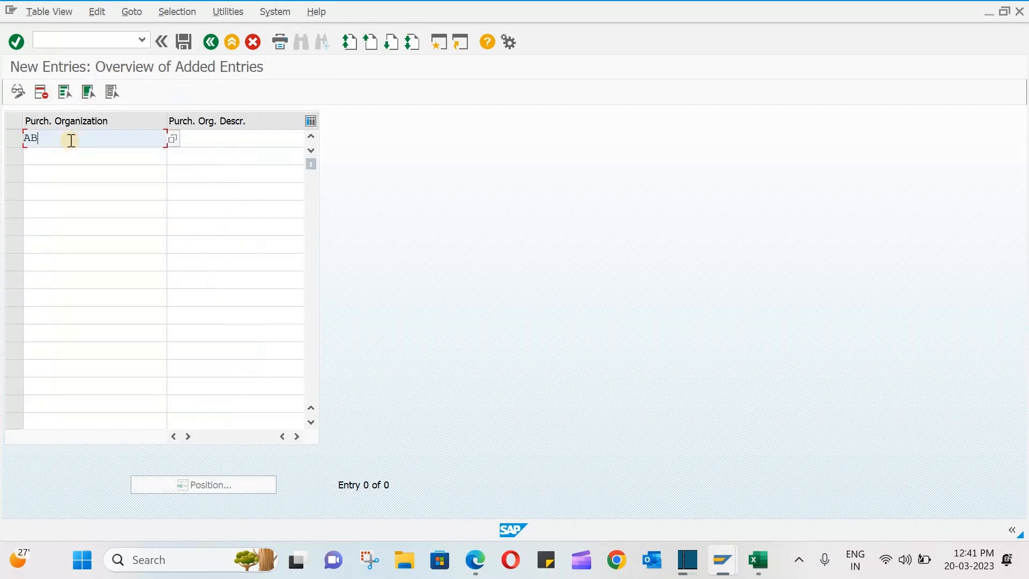
type("ABPO")
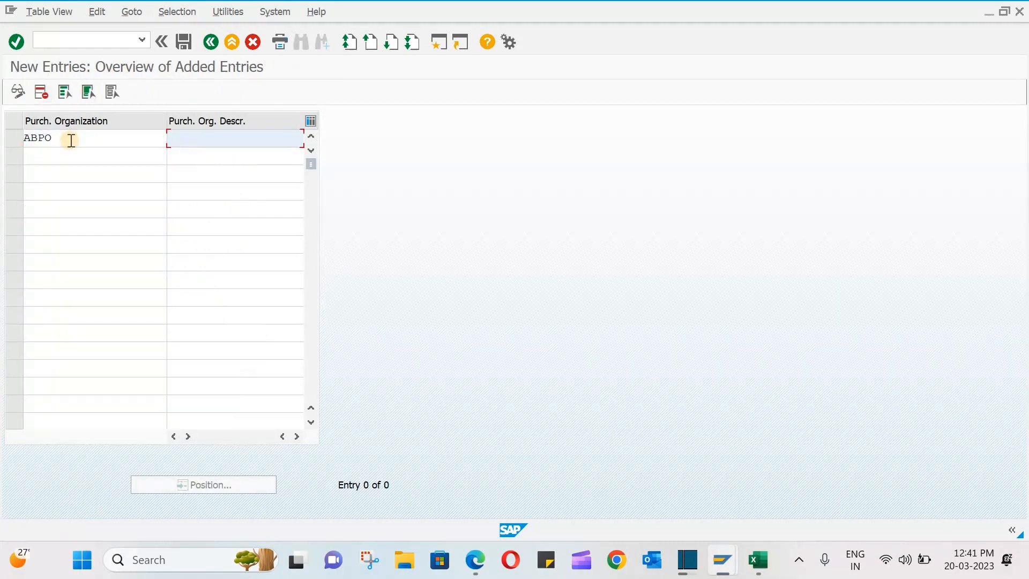
type("Pur")
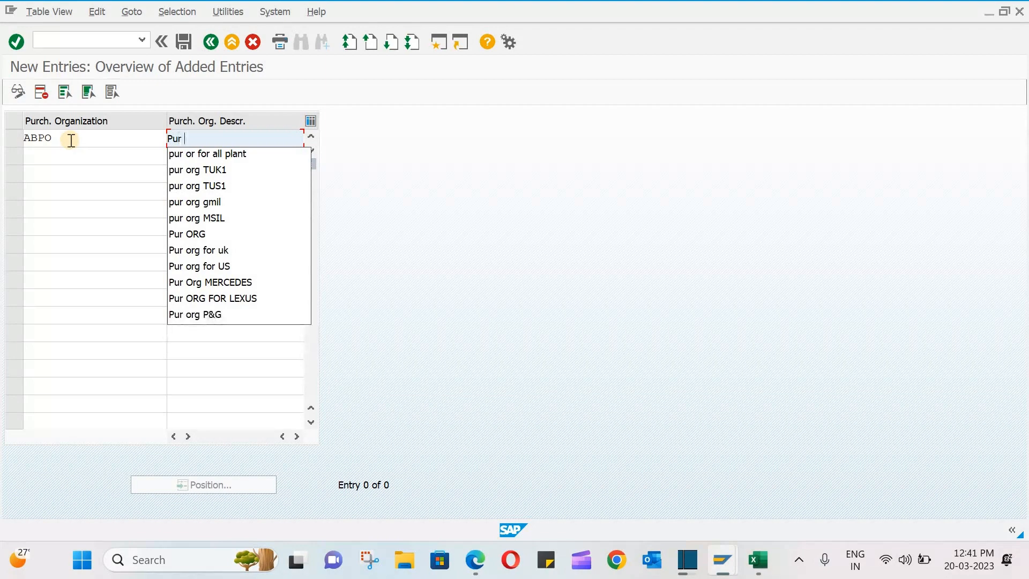
type(" org for ")
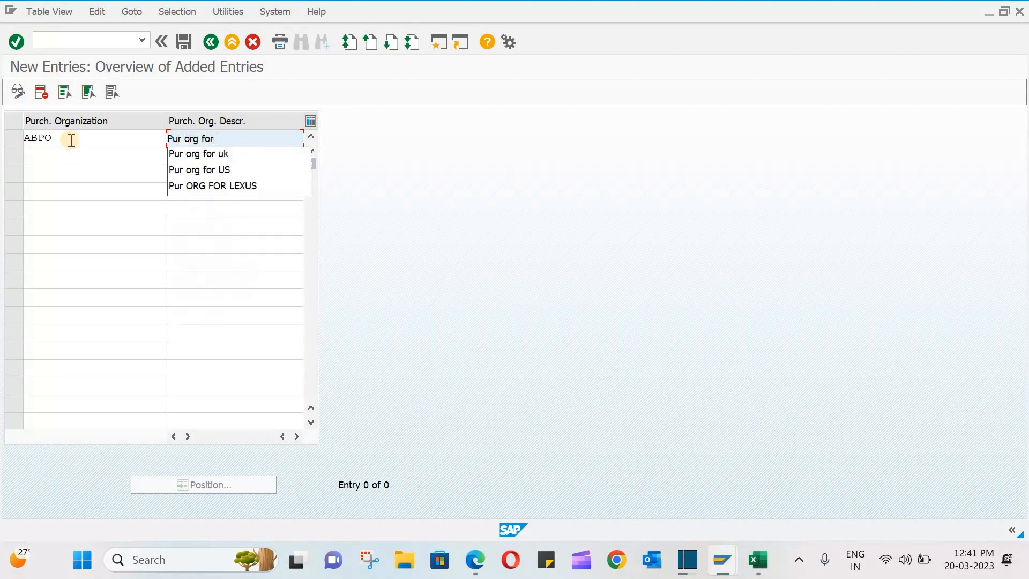
type("ABC Grou")
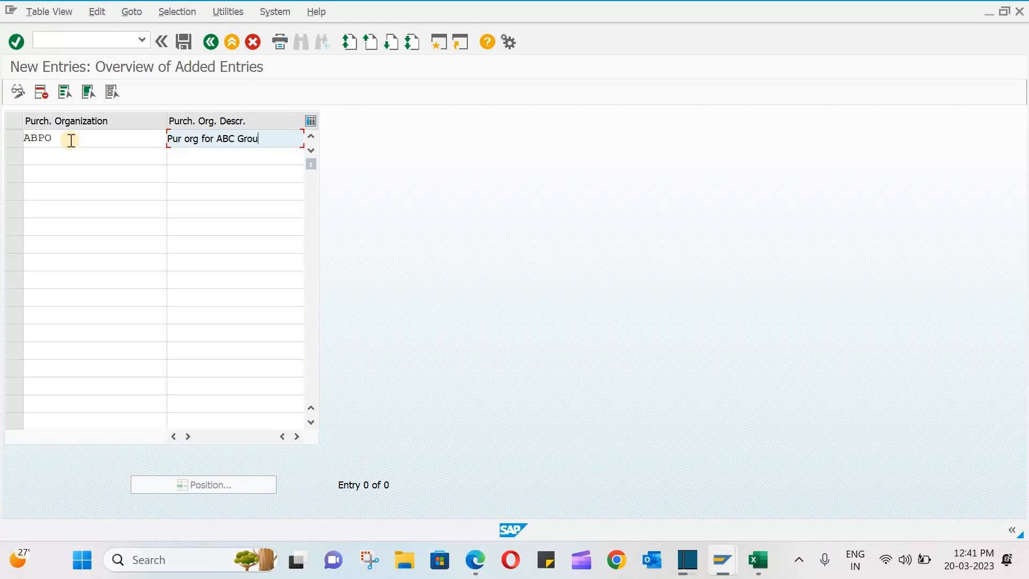
key("Return")
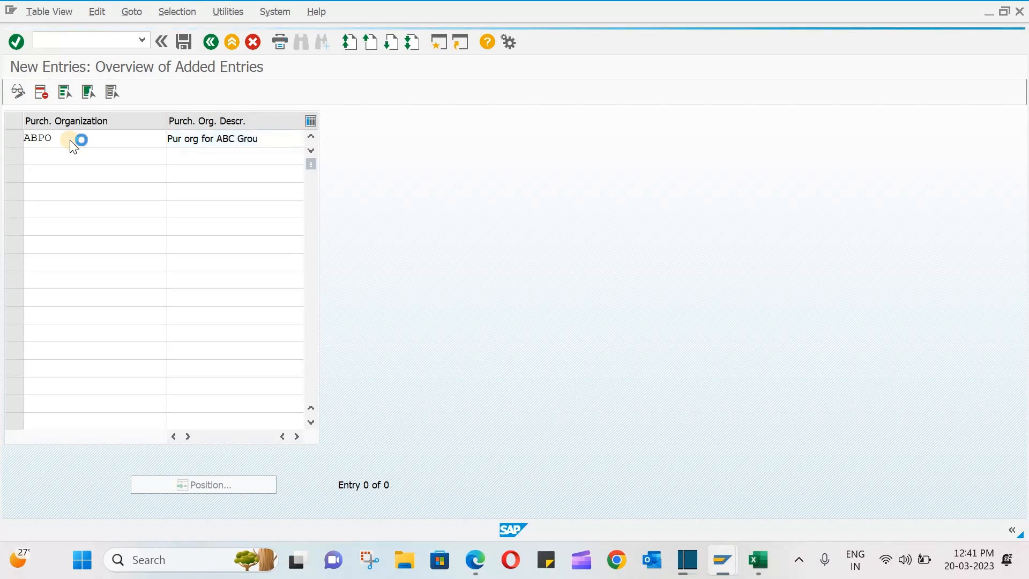
Save the purchasing organization under the COMPNY CODE CREATION customizing request and return to the implementation guide.
left_click(188, 45)
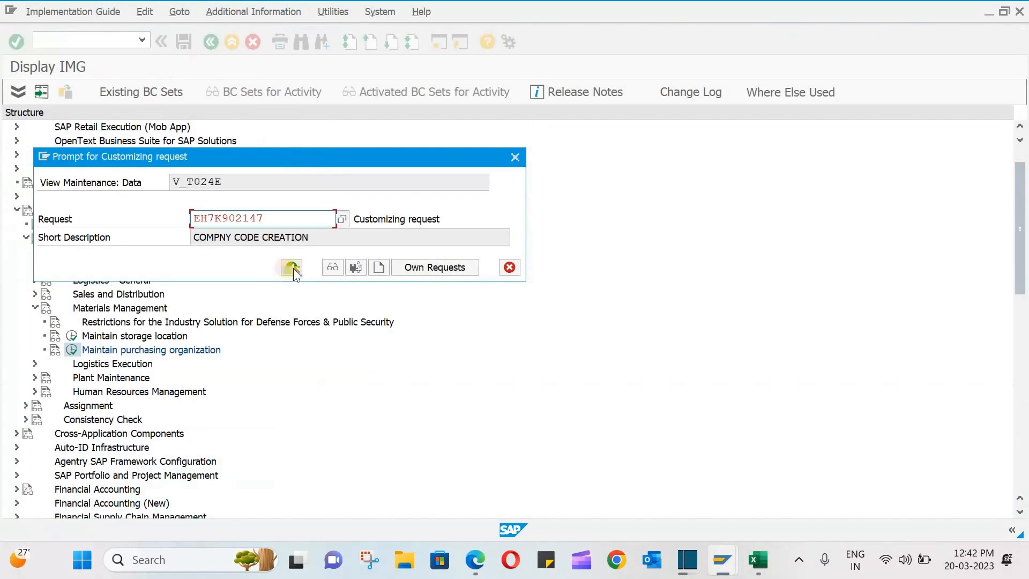
left_click(292, 267)
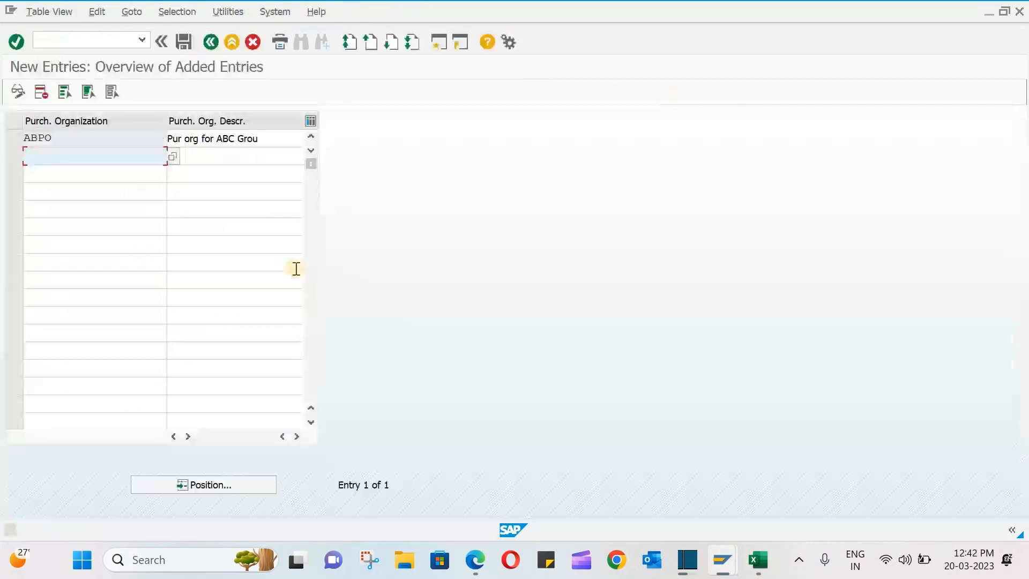
left_click(210, 43)
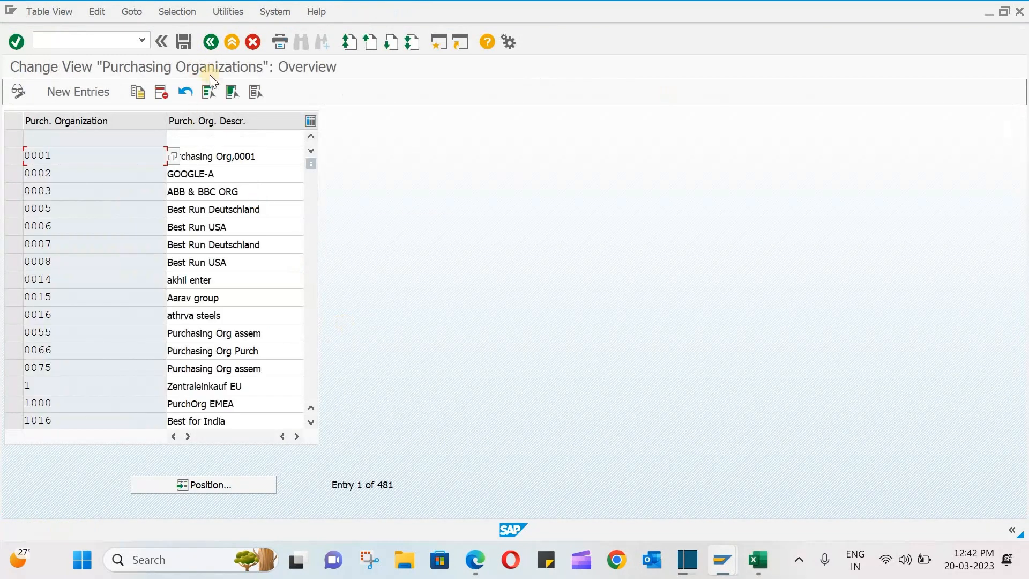
left_click(212, 40)
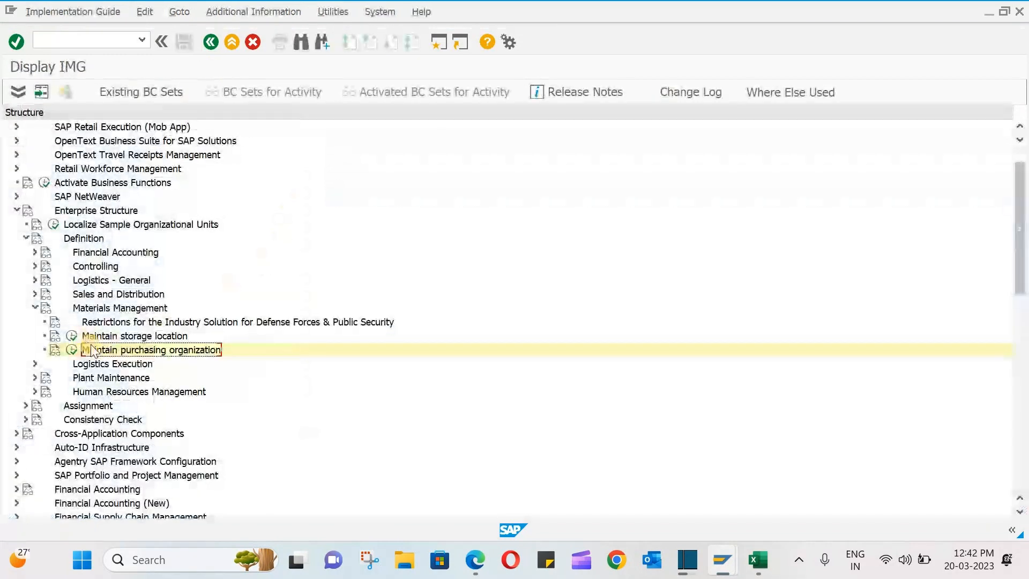
Collapse the Definition branch of Enterprise Structure and expand Financial Accounting under Assignment.
left_click(36, 307)
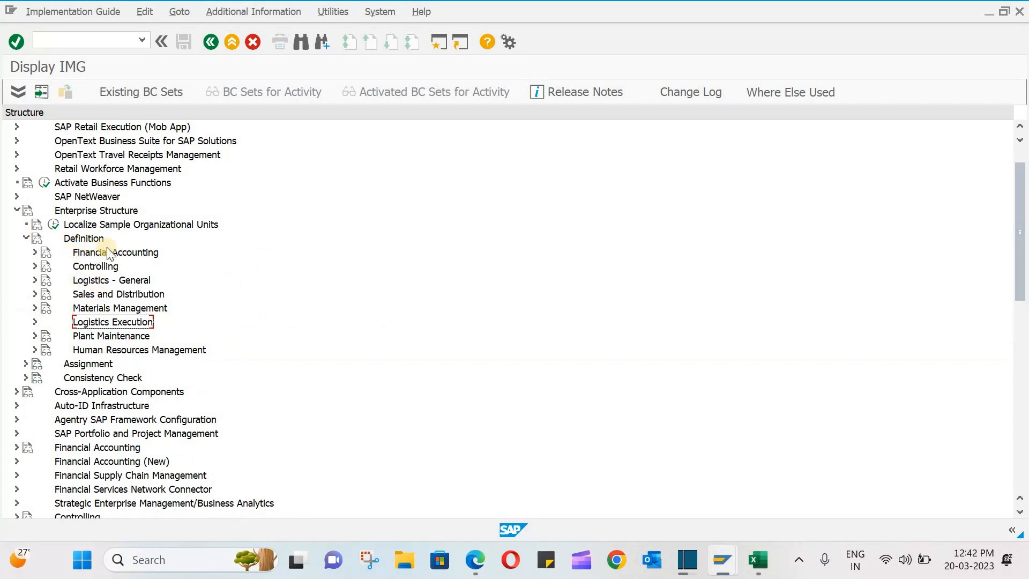
left_click(26, 239)
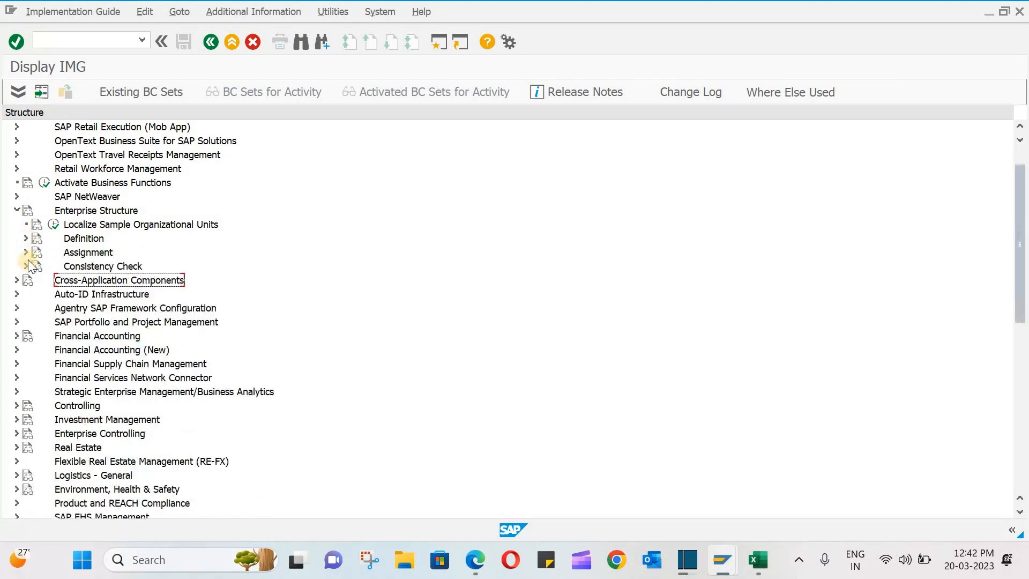
left_click(25, 252)
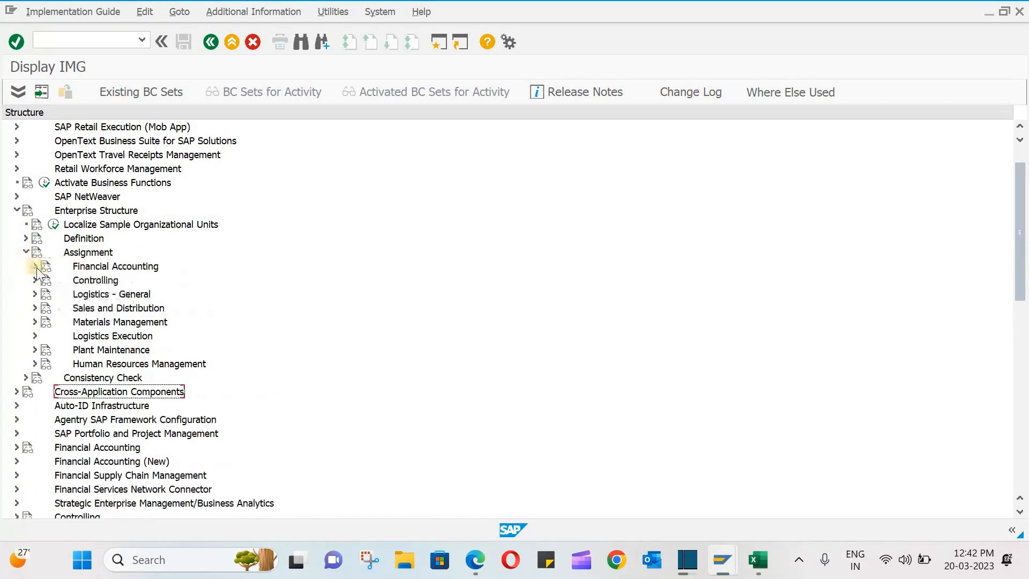
left_click(34, 266)
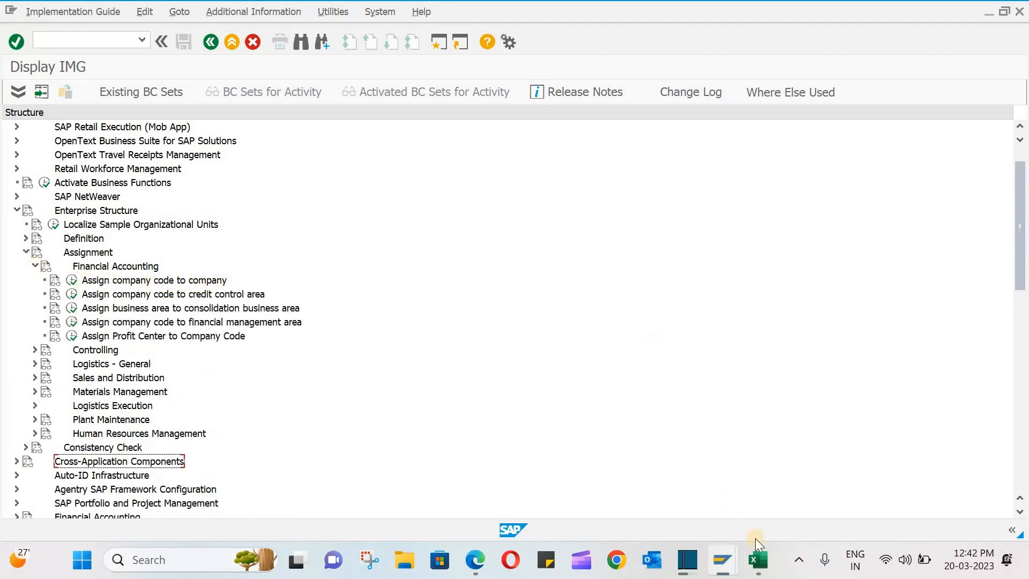
Look up the Company Code and Client entries in the ORG workbook in Excel and return to SAP.
left_click(758, 560)
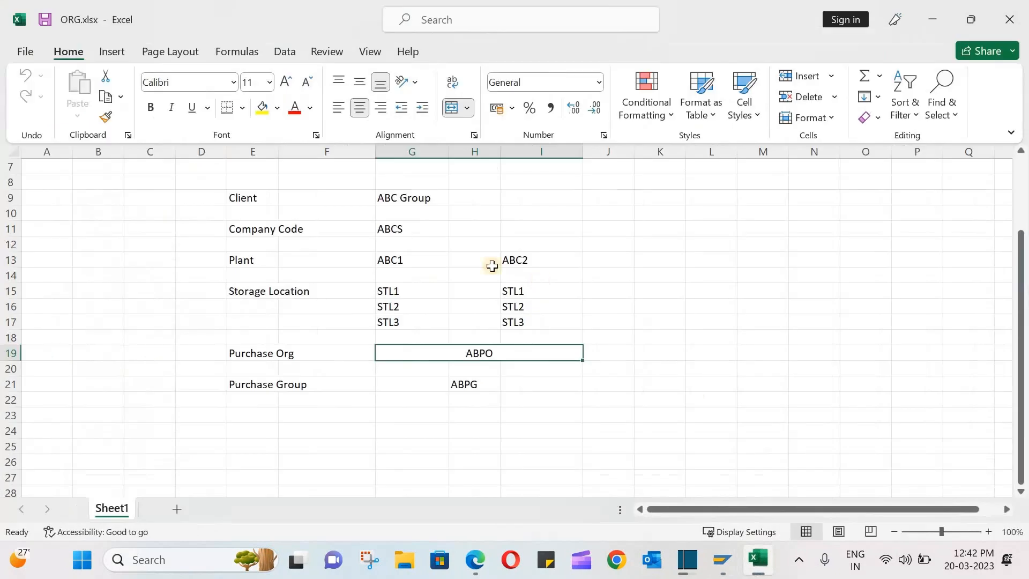
left_click(389, 229)
left_click(405, 196)
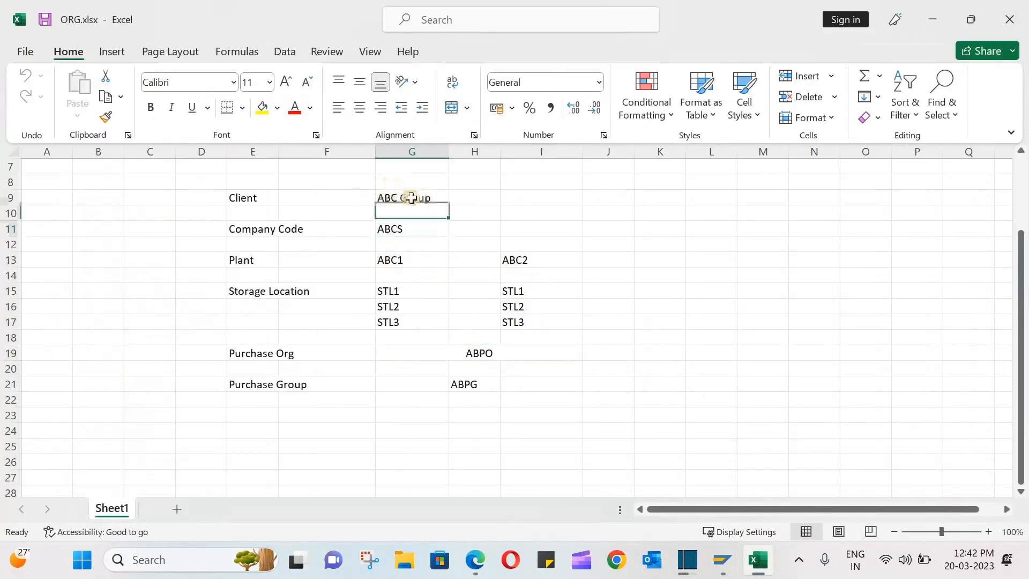
left_click(933, 16)
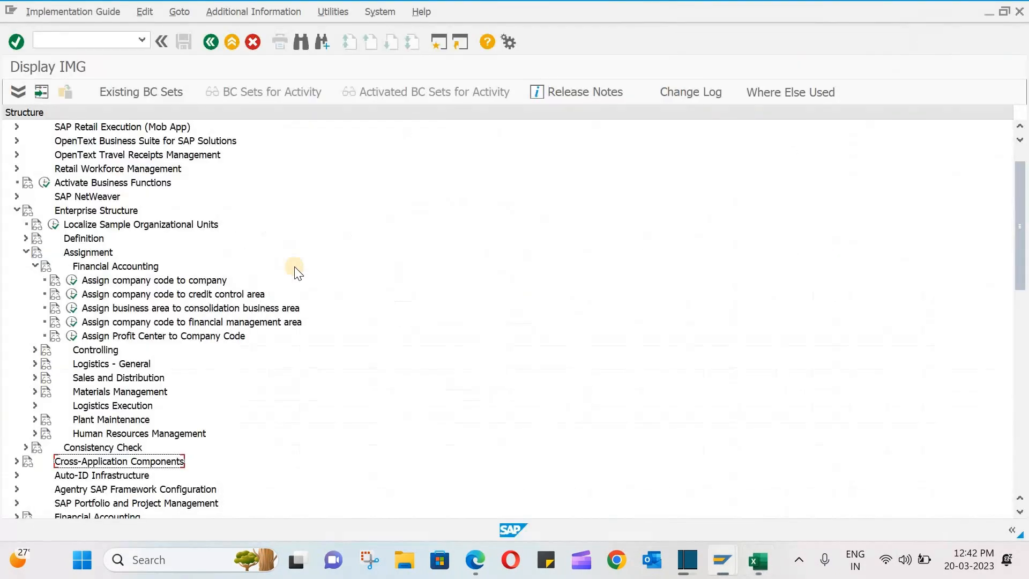
Try to open the Assign company code to company activity and dismiss the locked-data prompt.
left_click(71, 280)
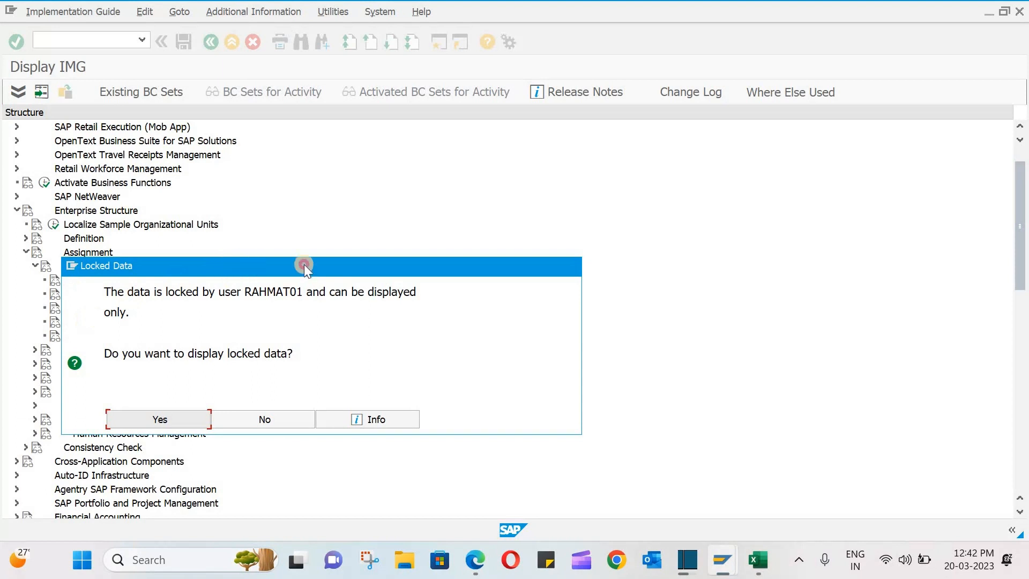
left_click_drag(304, 264, 427, 177)
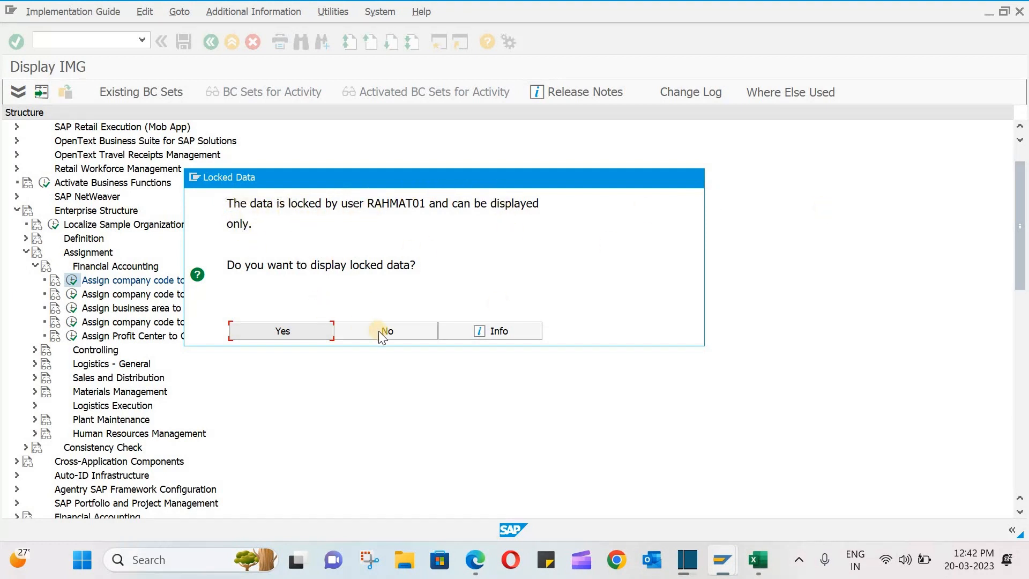
key("Return")
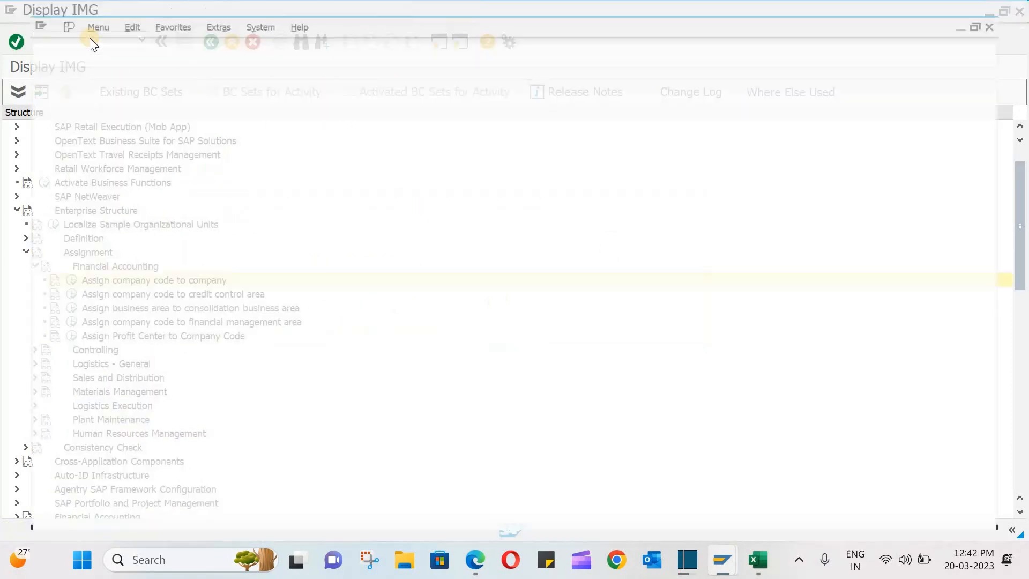
In a new session, run transaction SM12 and list the lock entries for all users in client 800.
left_click(1007, 124)
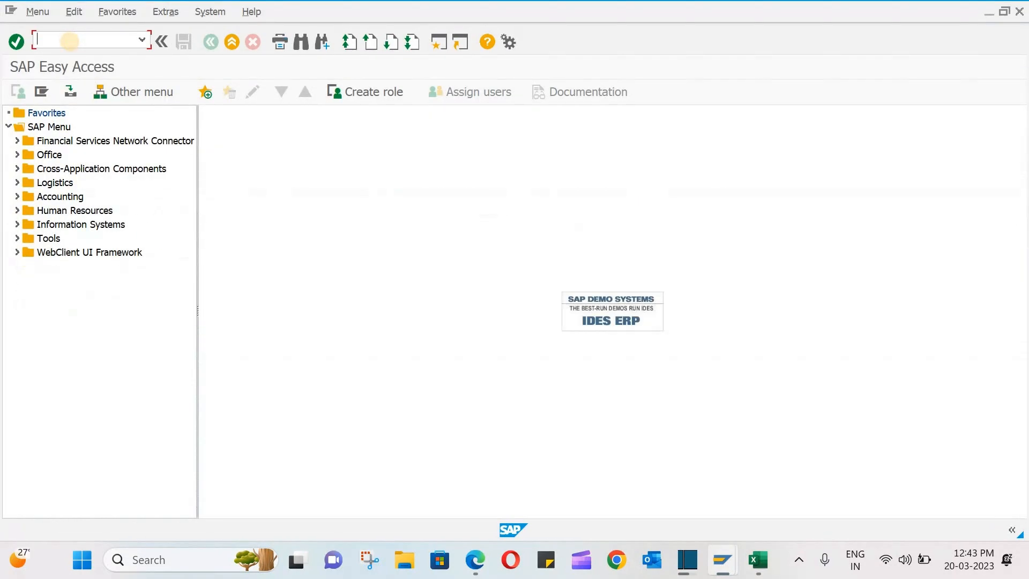
left_click(69, 41)
type("sm12")
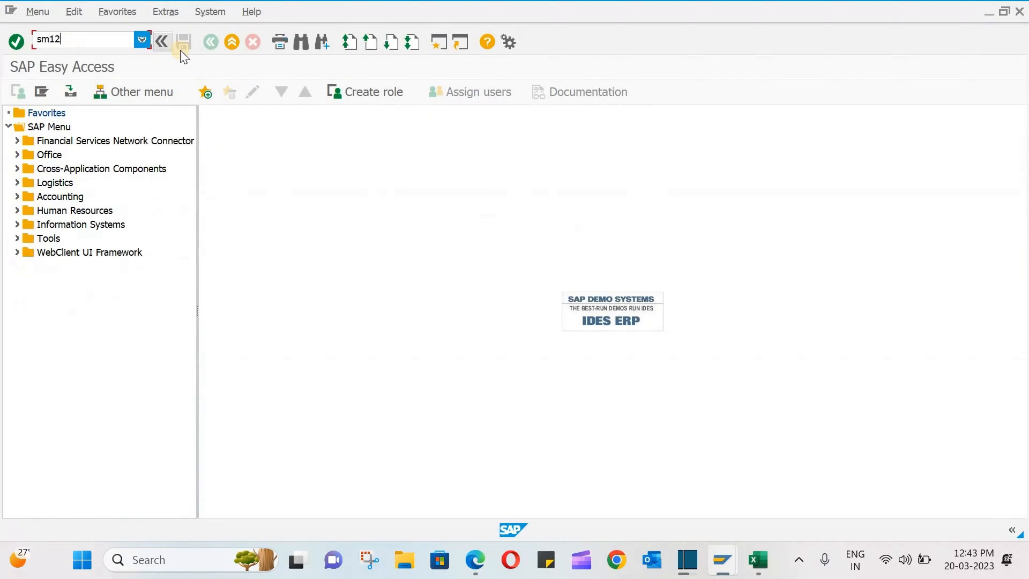
key("Return")
left_click_drag(213, 207, 1, 228)
key("BackSpace")
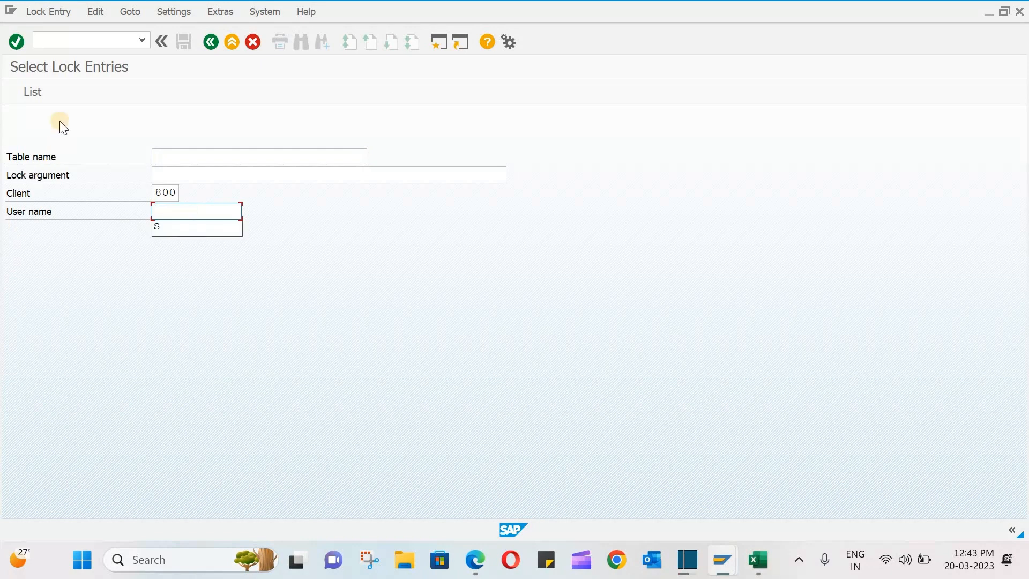
left_click(35, 94)
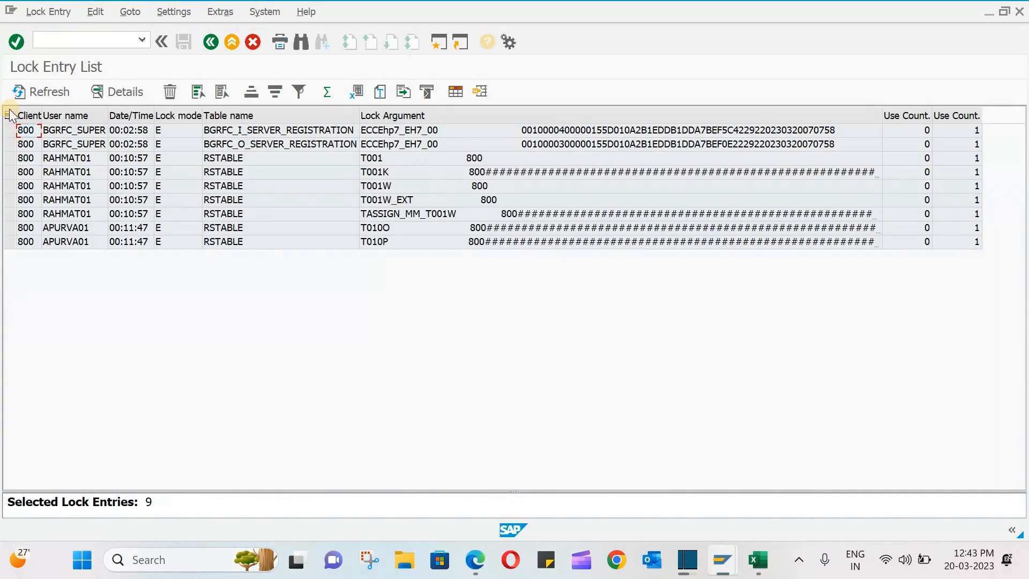
Delete all the listed lock entries and close the help window.
left_click(9, 116)
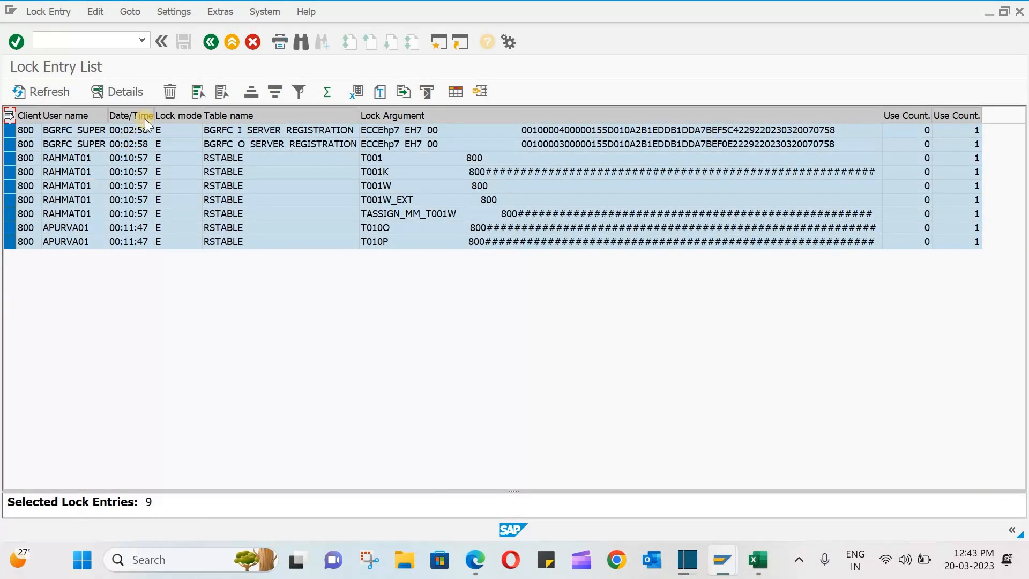
left_click(167, 92)
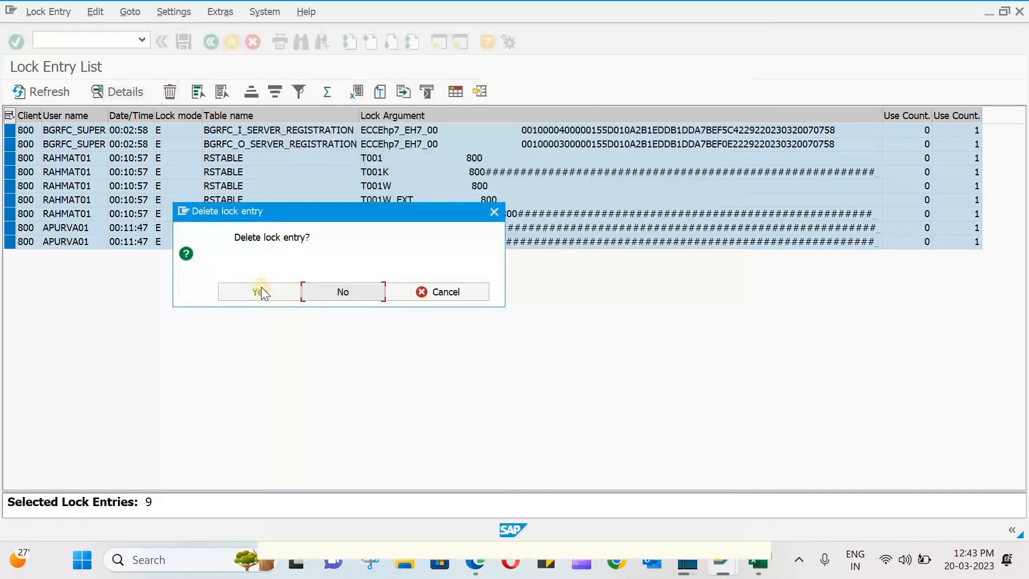
left_click(261, 291)
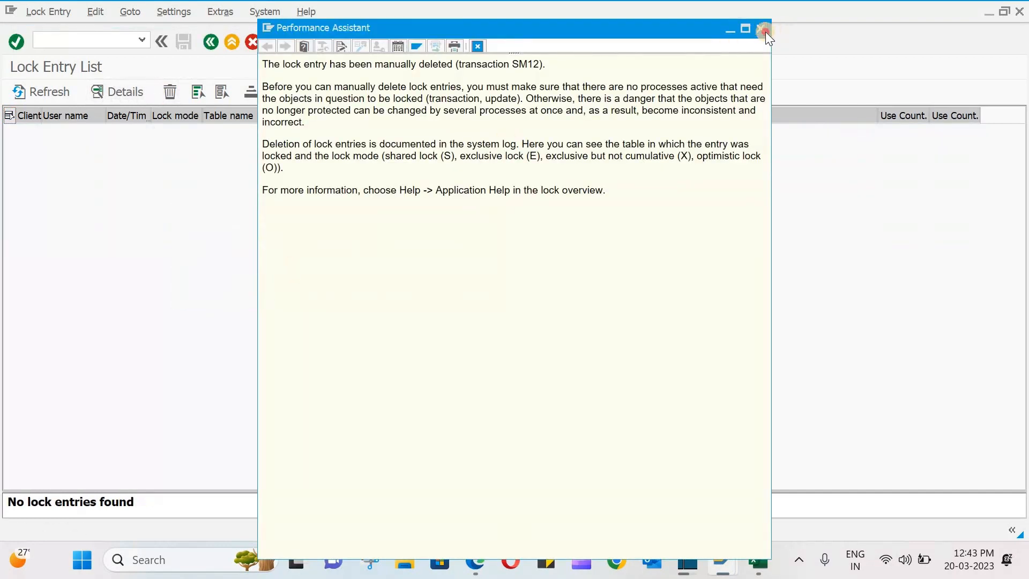
left_click(765, 31)
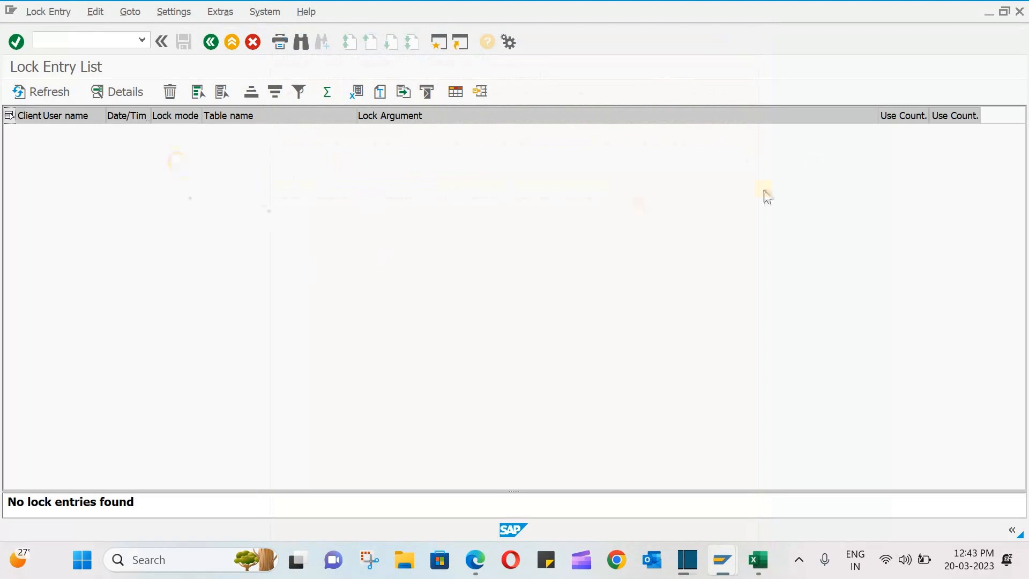
Minimize the lock entry session, open the Assign company code to company activity and position the list at company code ABCS.
left_click(989, 16)
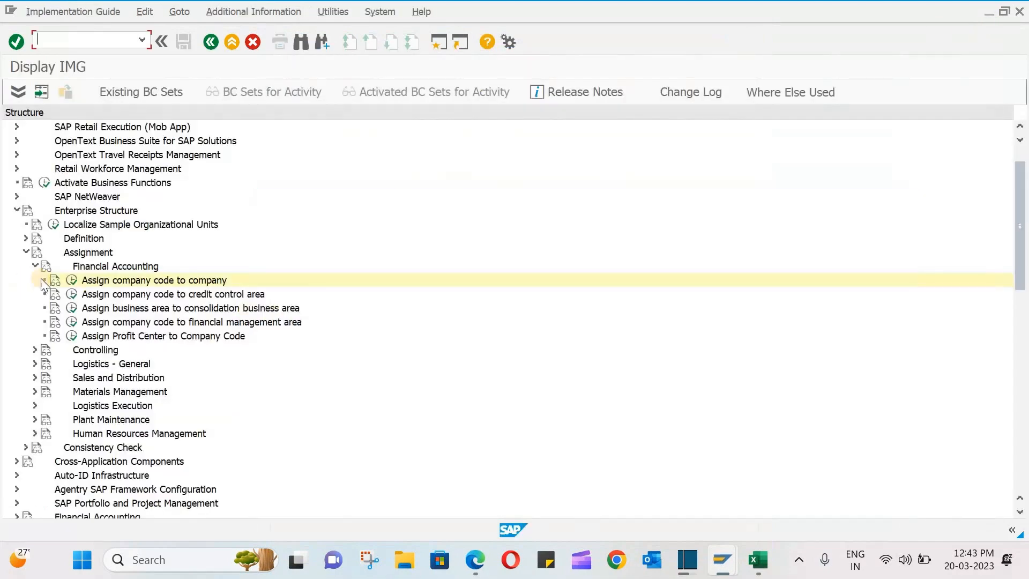
left_click(72, 282)
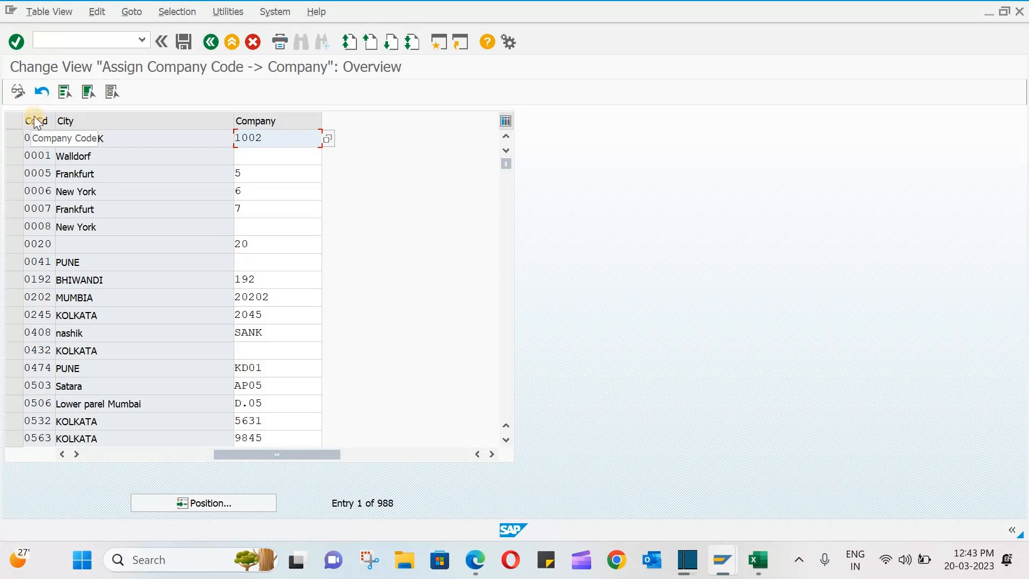
left_click(207, 506)
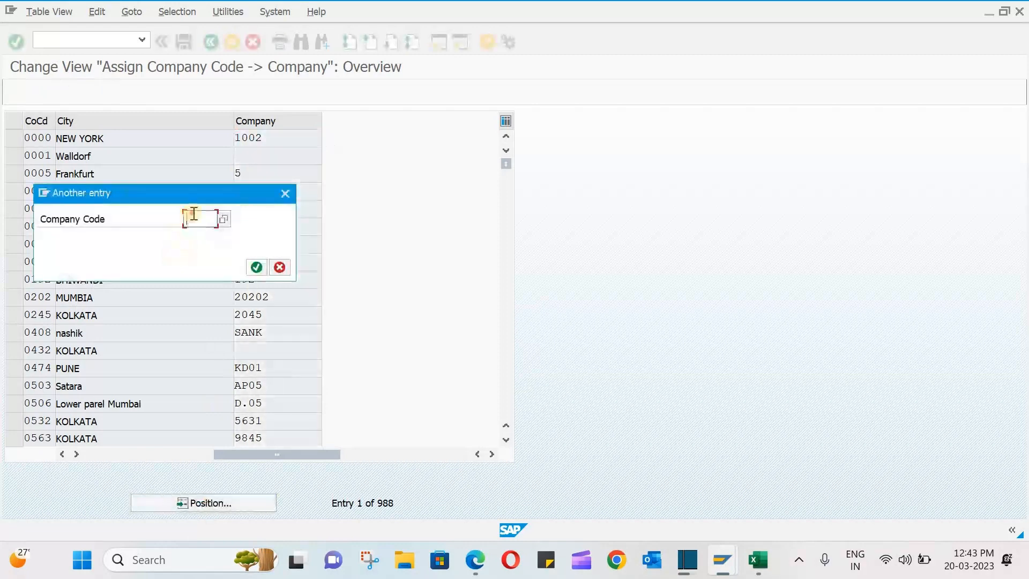
type("abcs")
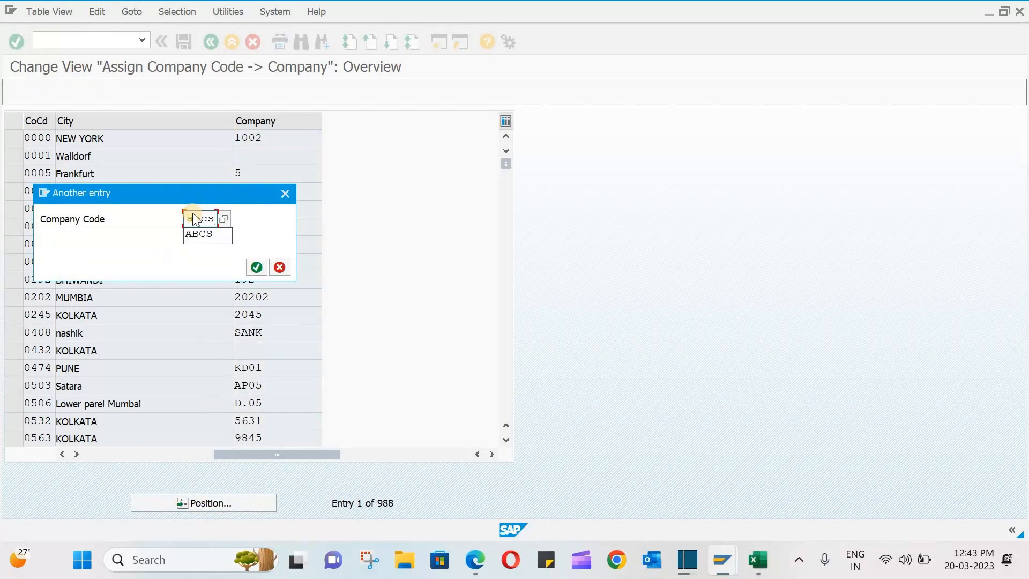
key("Return")
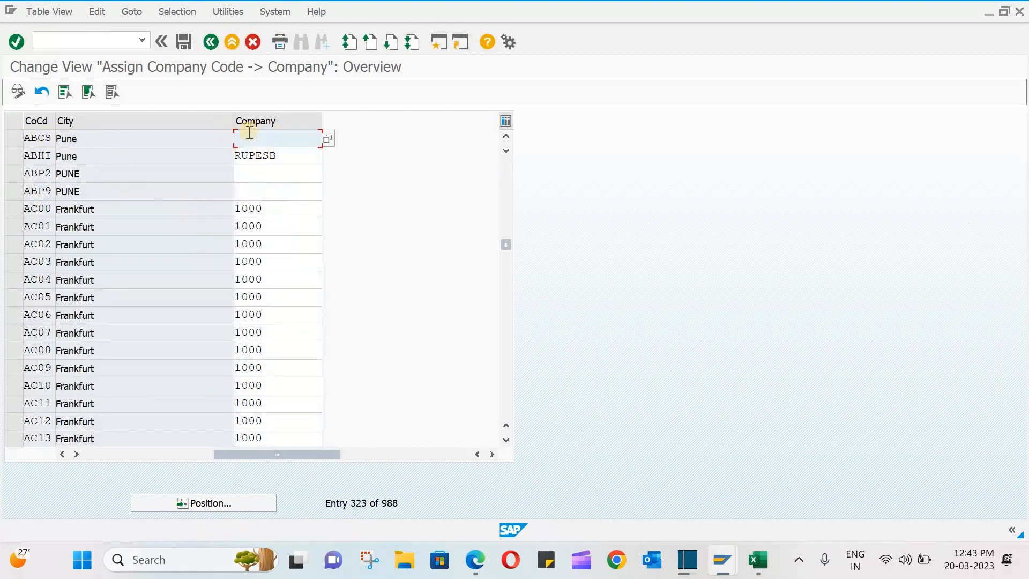
Check the Client entry in the ORG workbook in Excel, return to SAP and assign company ABC (ABC Group) to company code ABCS.
left_click(758, 559)
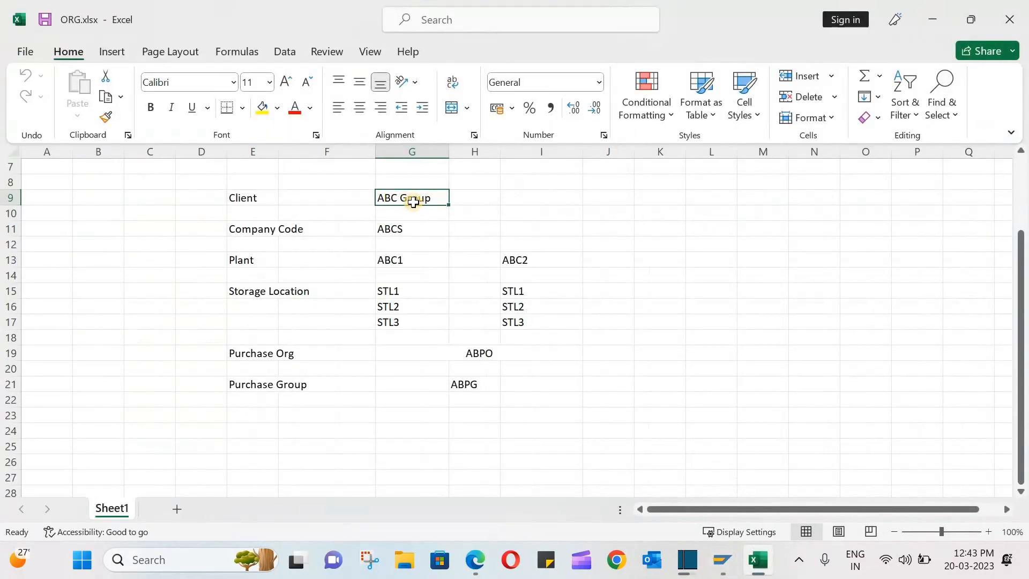
left_click(759, 560)
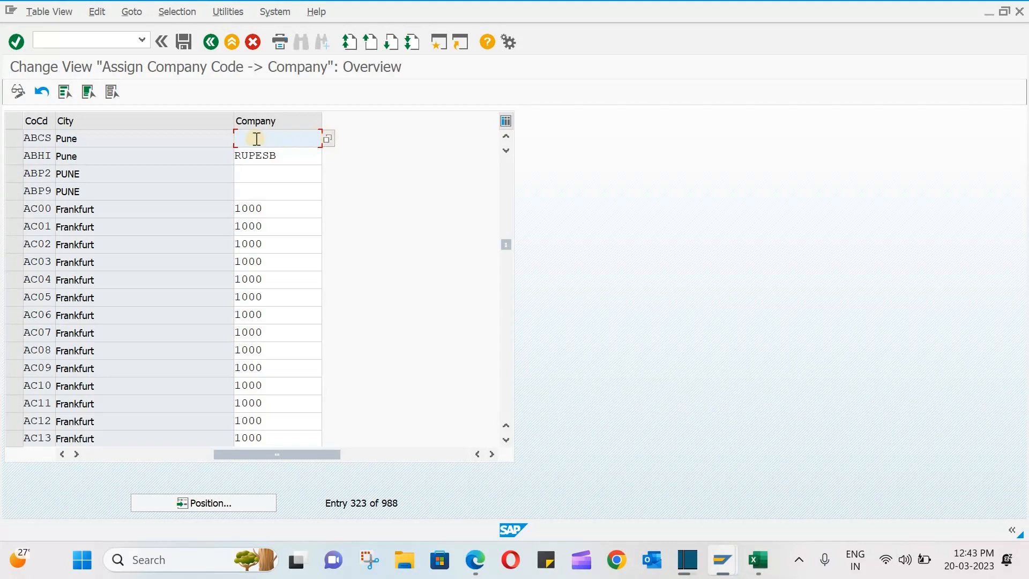
left_click(329, 139)
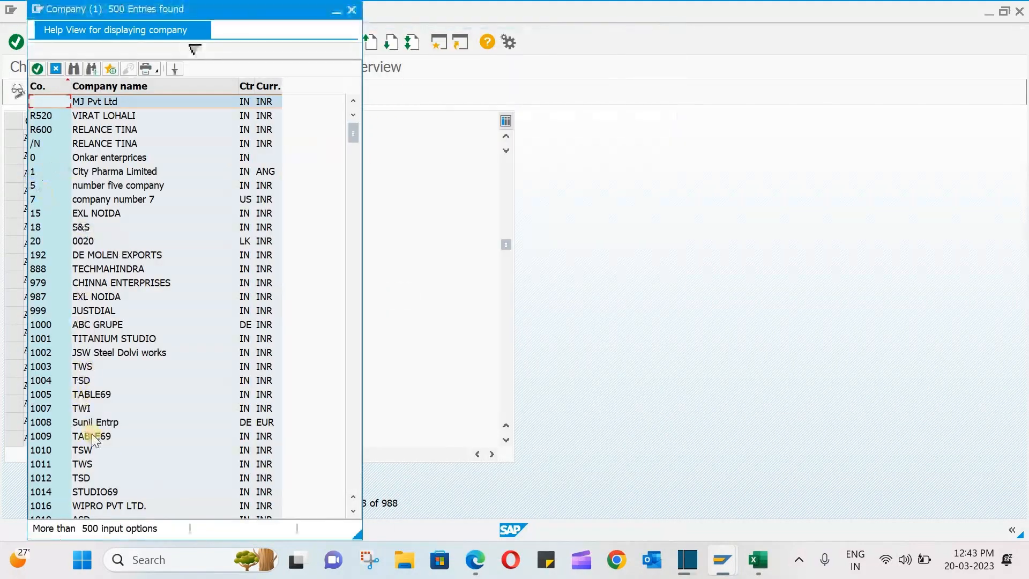
scroll(97, 454, "down", 6)
scroll(98, 455, "down", 20)
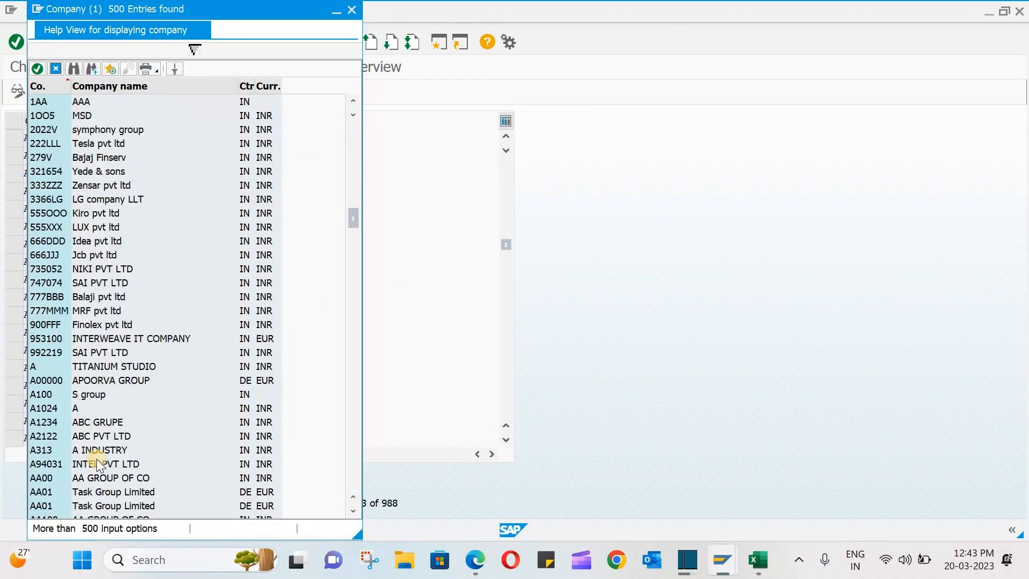
scroll(96, 459, "down", 7)
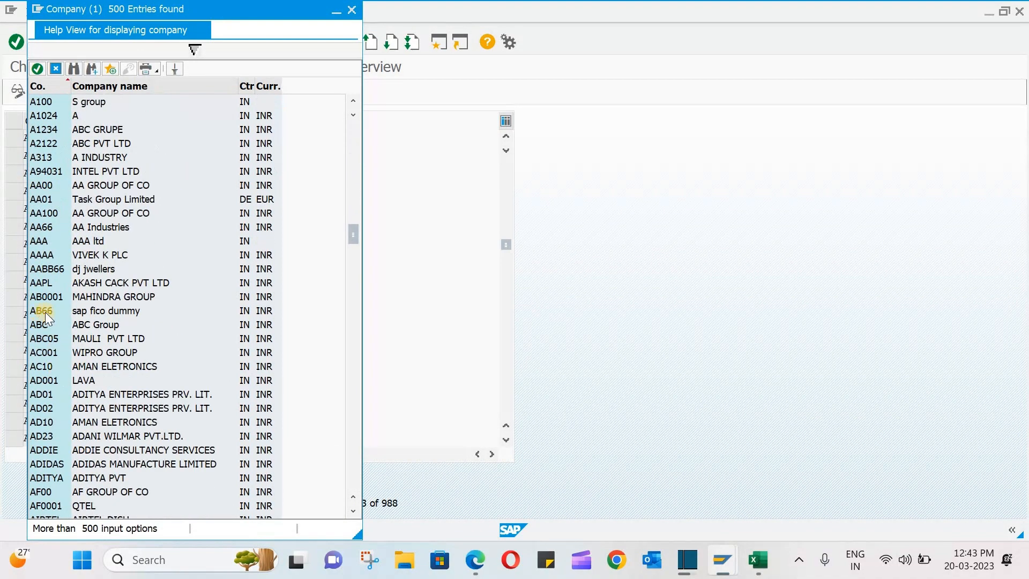
left_click(107, 331)
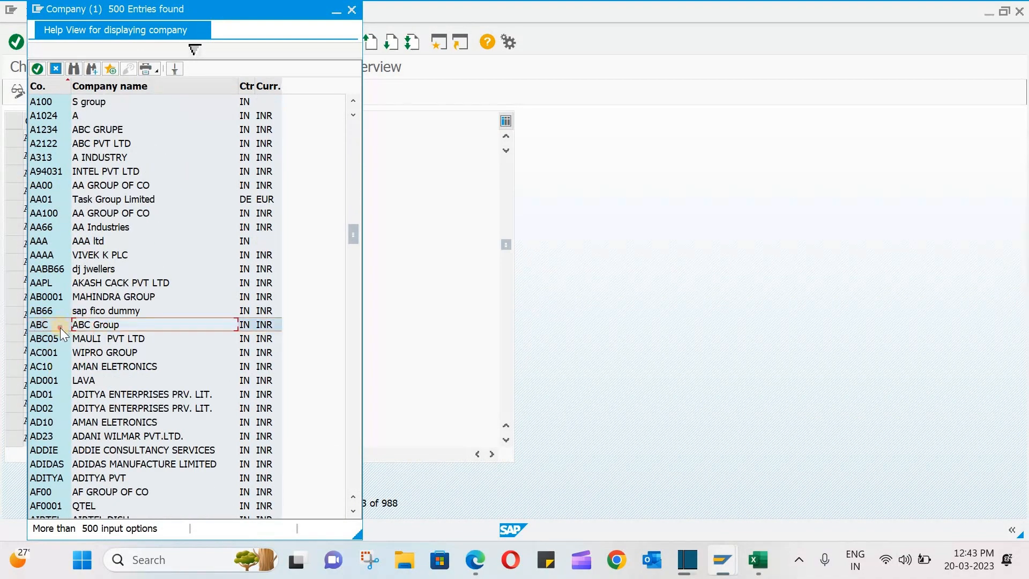
double_click(37, 324)
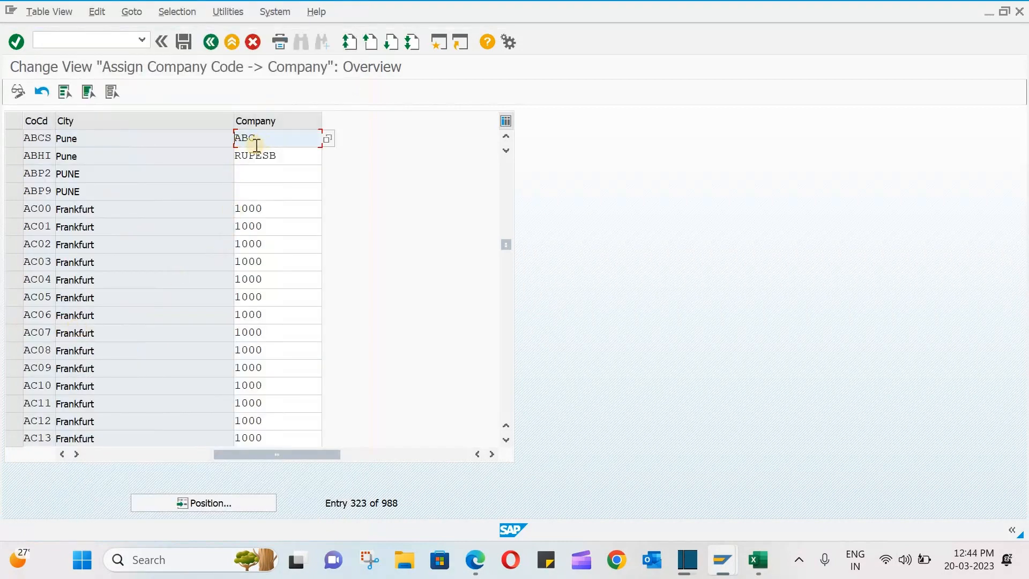
Save the company assignment under customizing request EH7K902147, return to the IMG structure and collapse the Financial Accounting assignments.
left_click(185, 42)
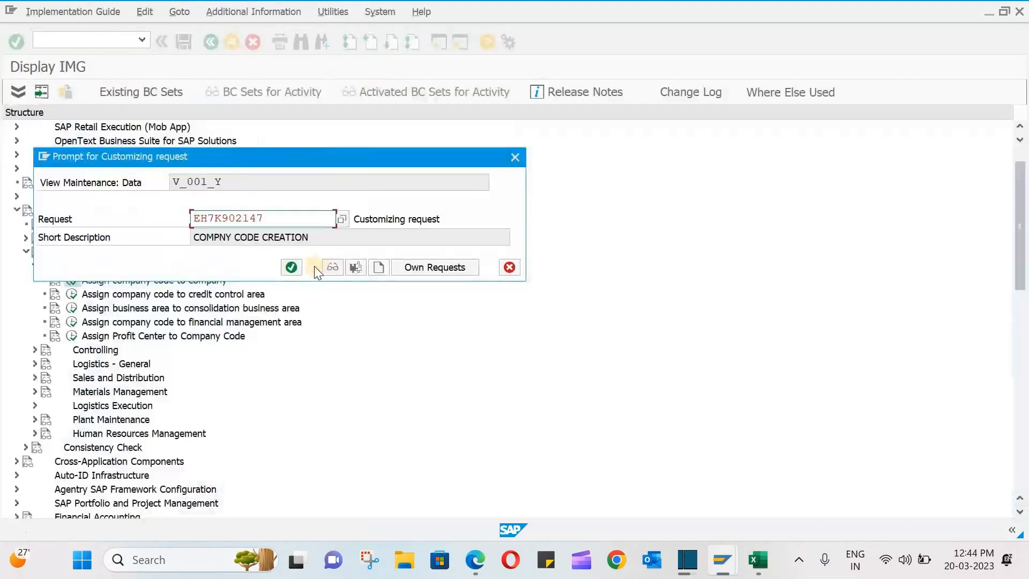
left_click(291, 266)
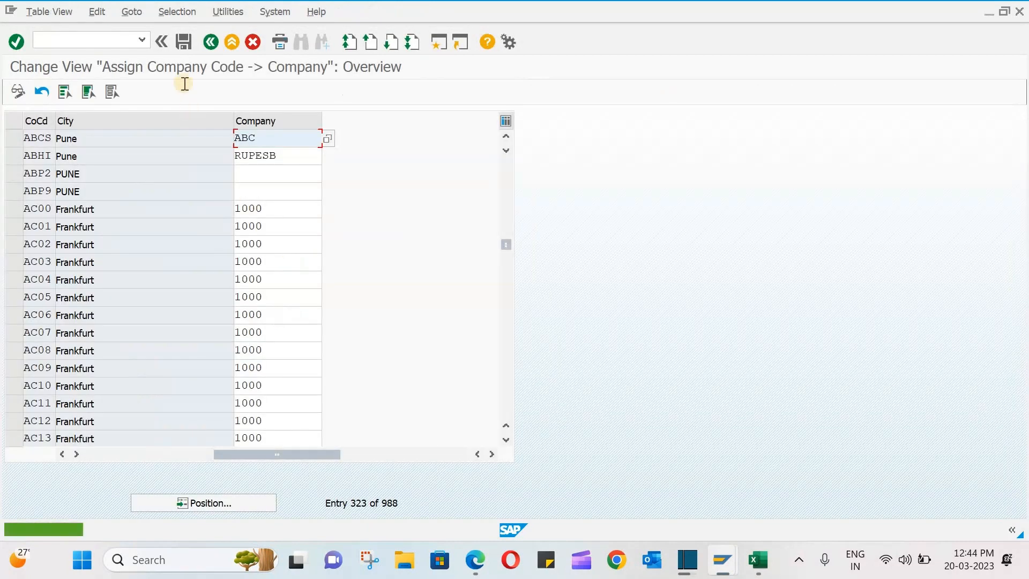
key("F3")
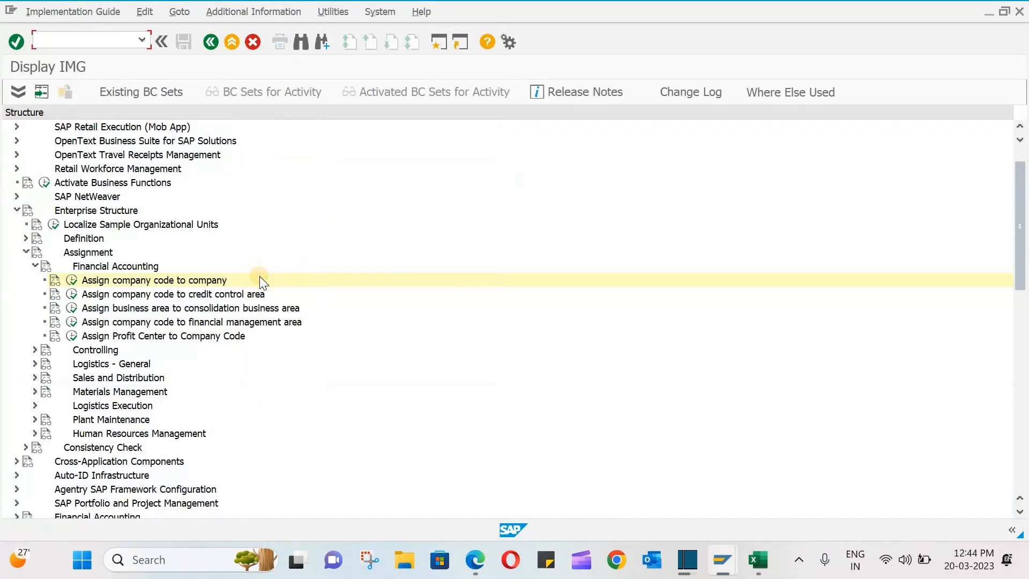
scroll(260, 276, "down", 3)
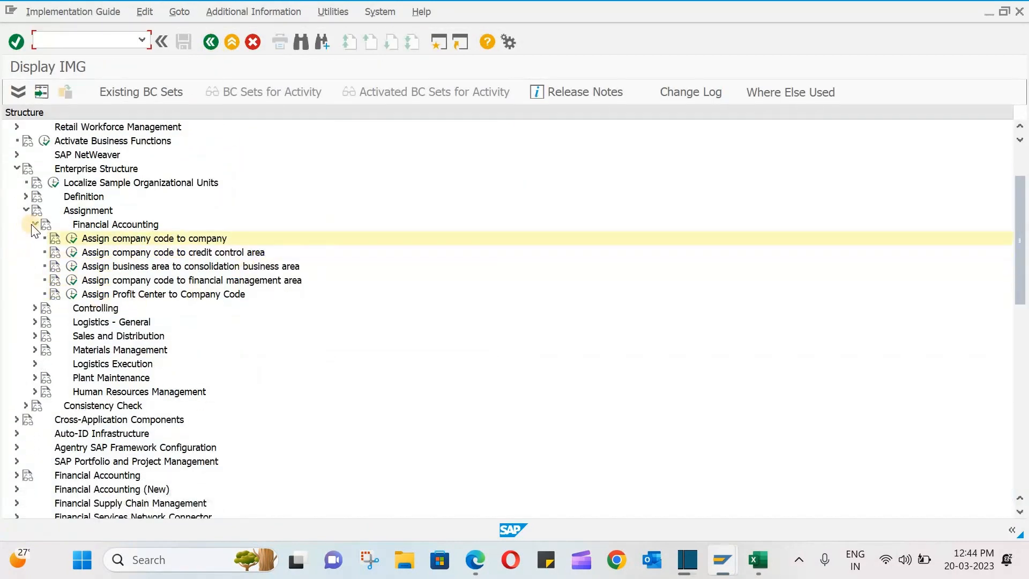
left_click(34, 223)
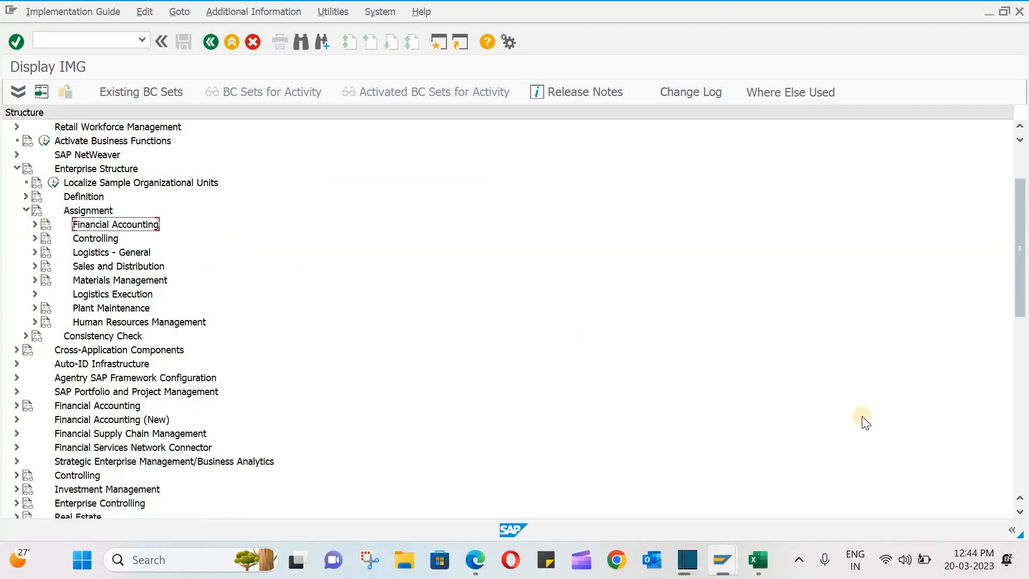
Look up the Plant and Company Code rows in the ORG workbook in Excel and return to SAP.
left_click(758, 559)
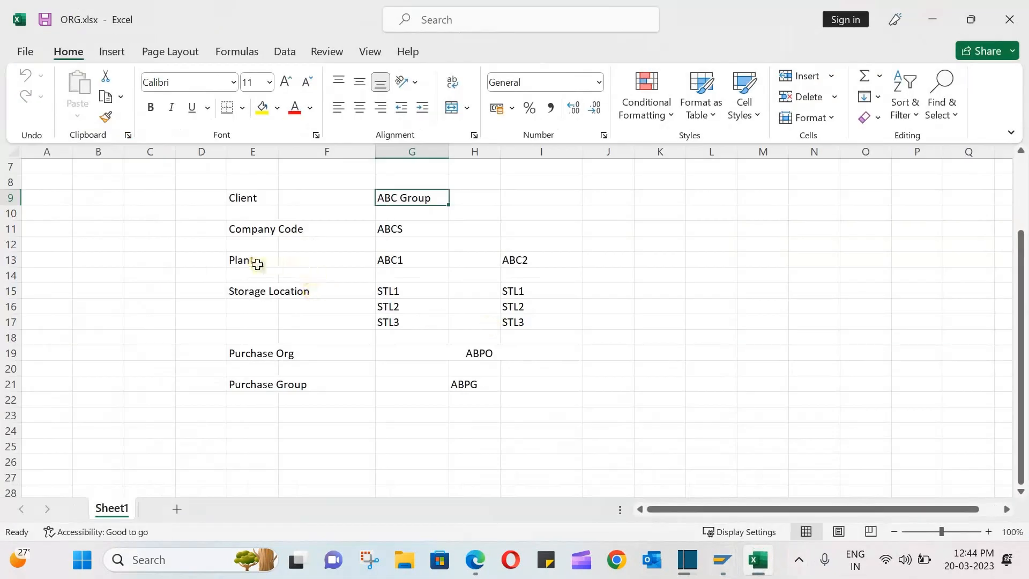
left_click_drag(257, 262, 521, 260)
left_click_drag(271, 230, 429, 230)
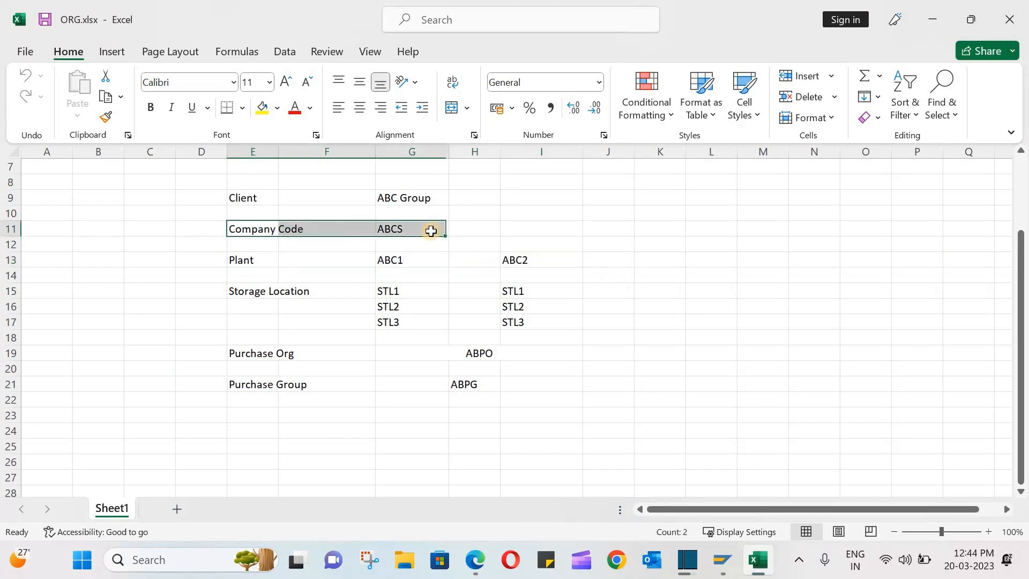
left_click(763, 563)
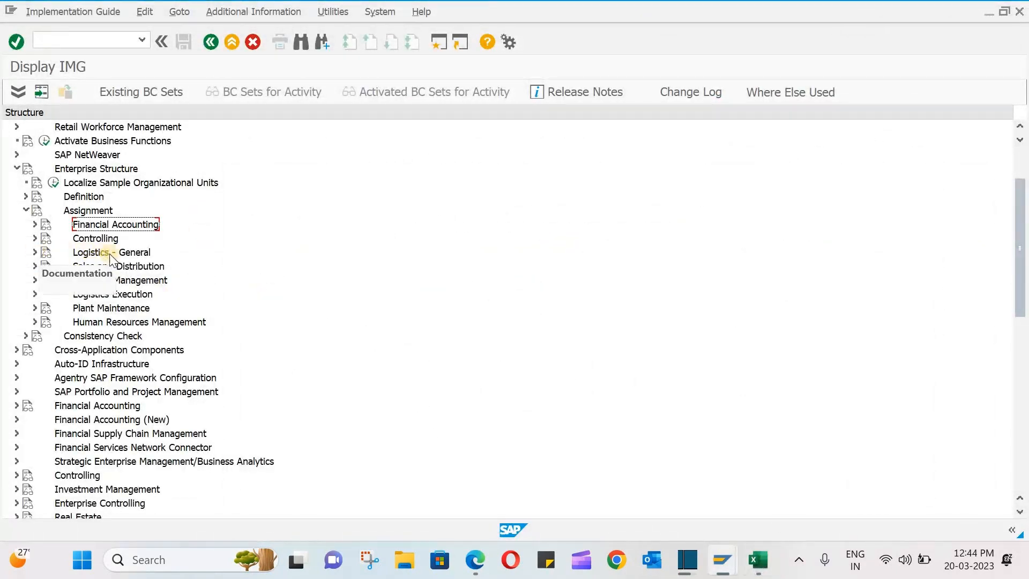
Open Assign plant to company code under Logistics - General and add a new entry assigning plant ABC1 to company code ABCS.
left_click(34, 253)
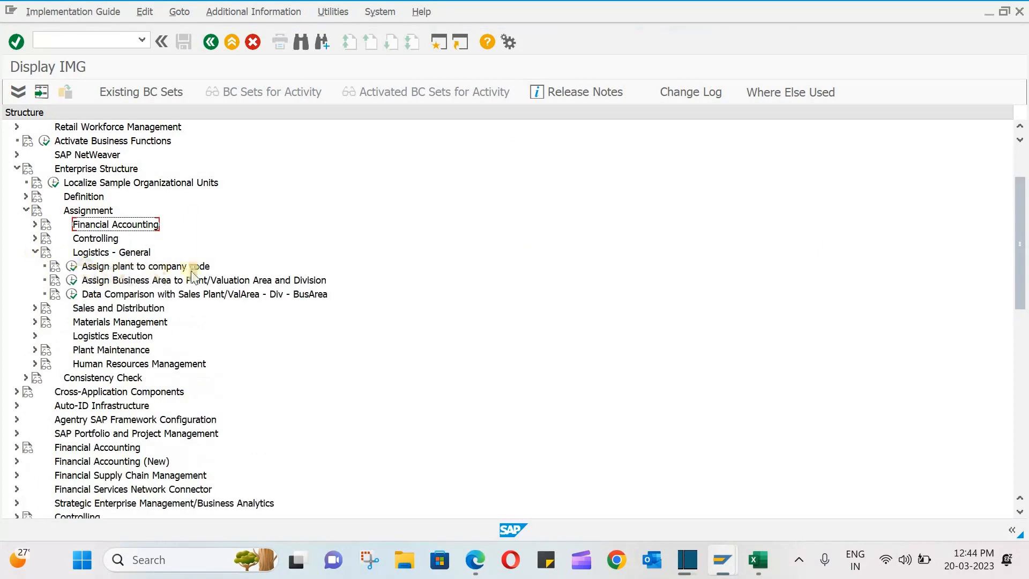
left_click(72, 267)
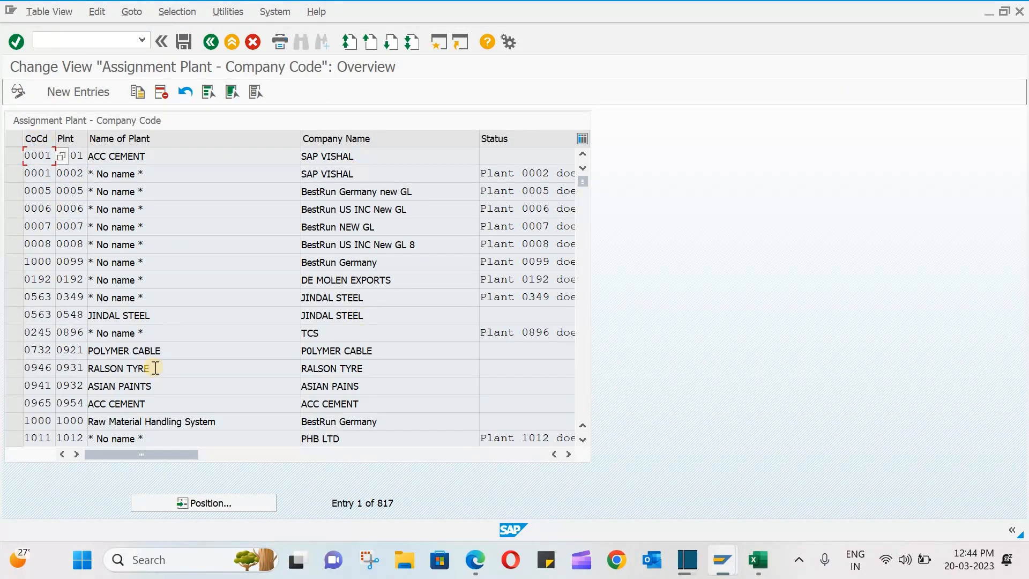
left_click(72, 88)
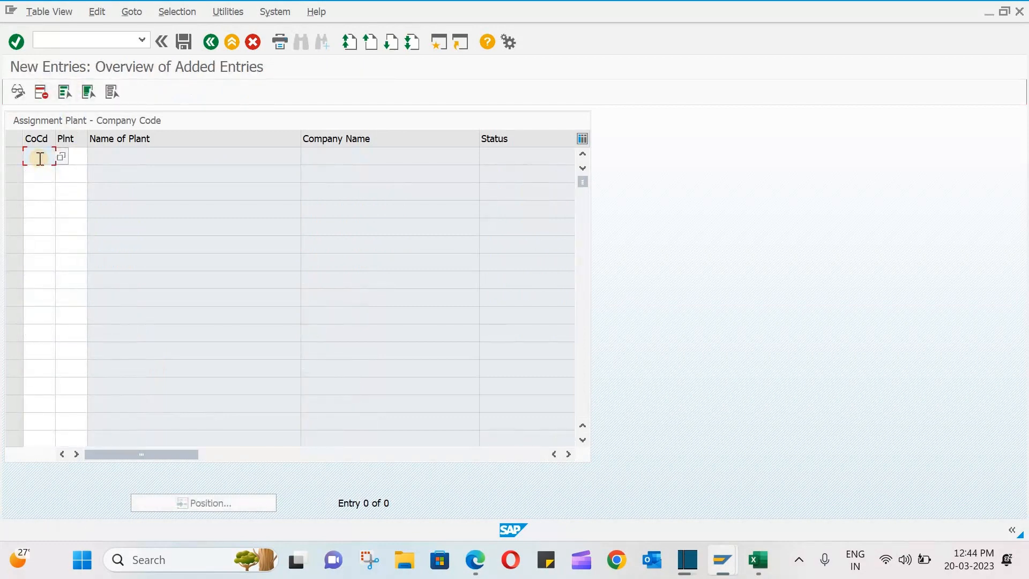
key("Tab")
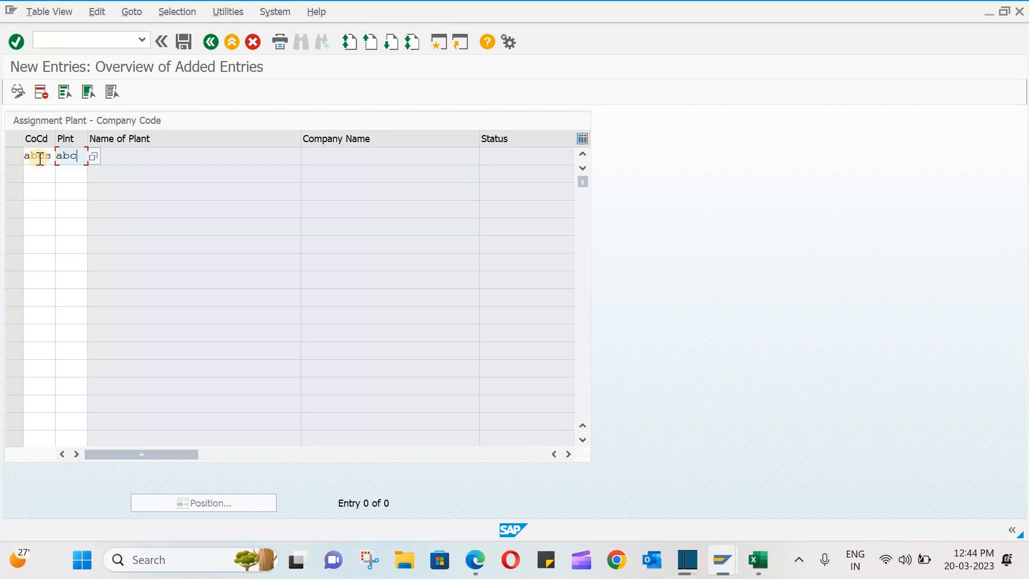
key("Return")
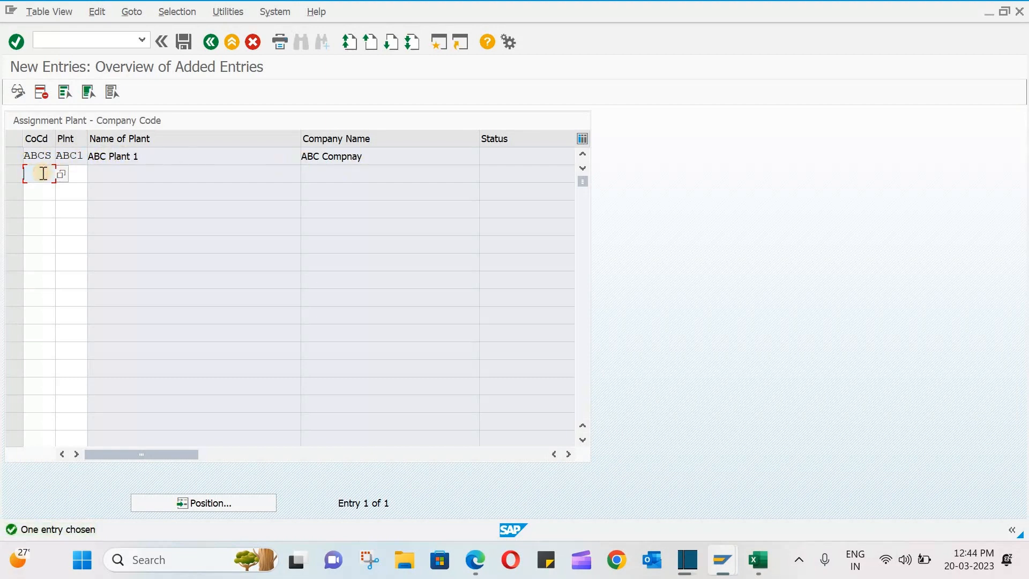
Add a second entry assigning plant ABC2 to company code ABCS.
type("abcs")
key("Tab")
type("abc2")
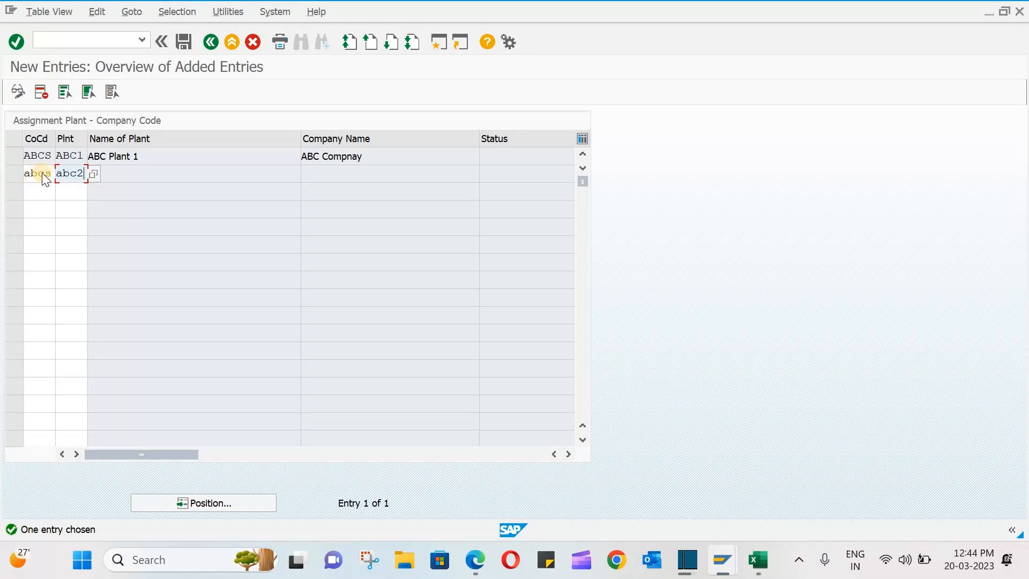
key("Return")
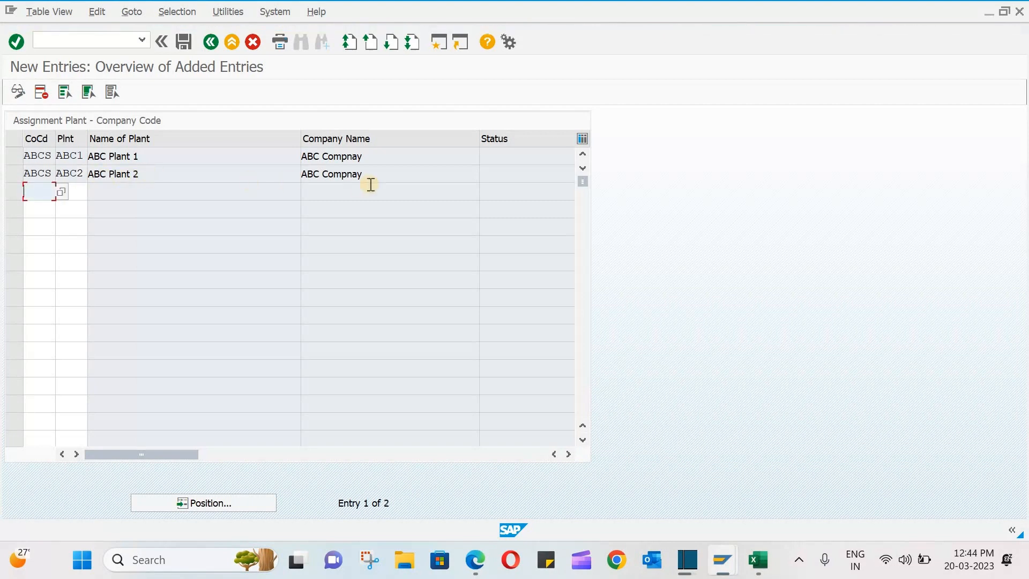
Save the plant assignments, confirm the customizing request and return to the IMG structure.
left_click(184, 41)
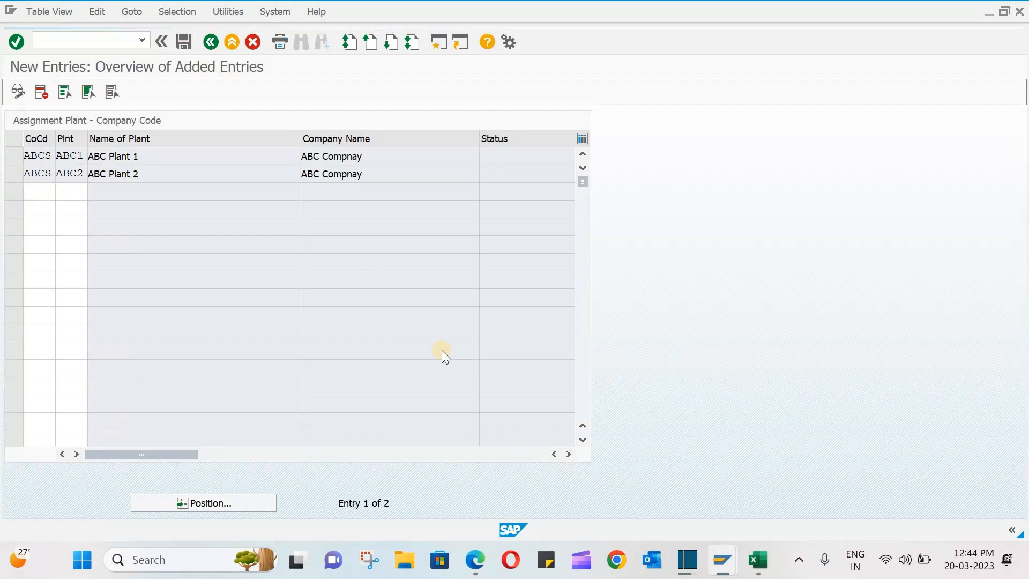
left_click(292, 267)
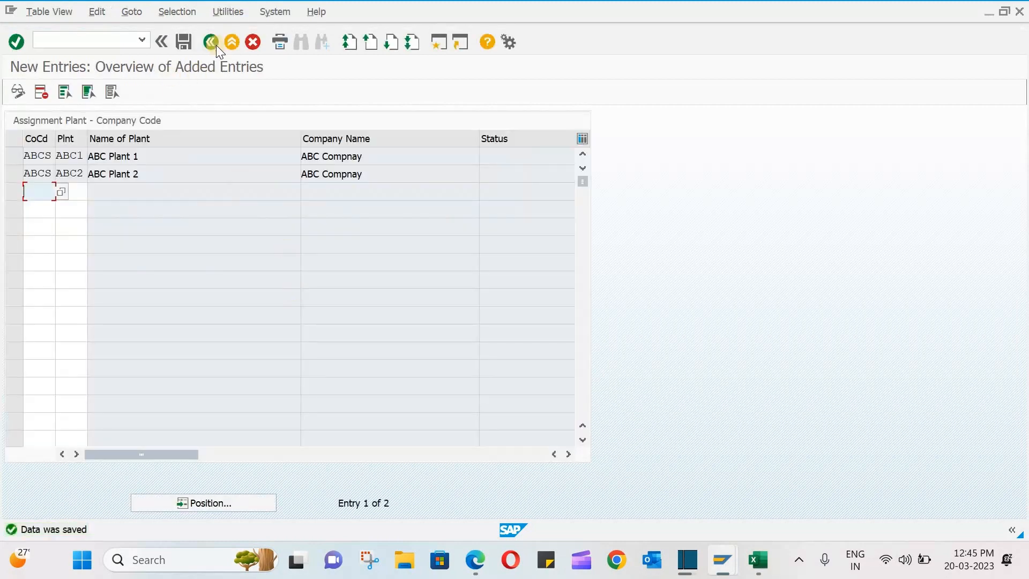
left_click(211, 41)
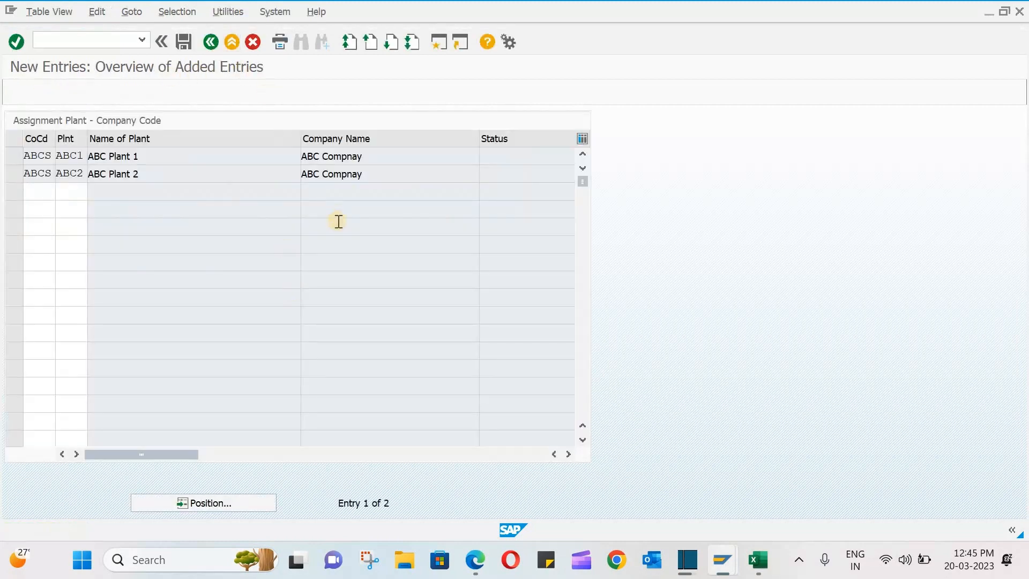
left_click(211, 42)
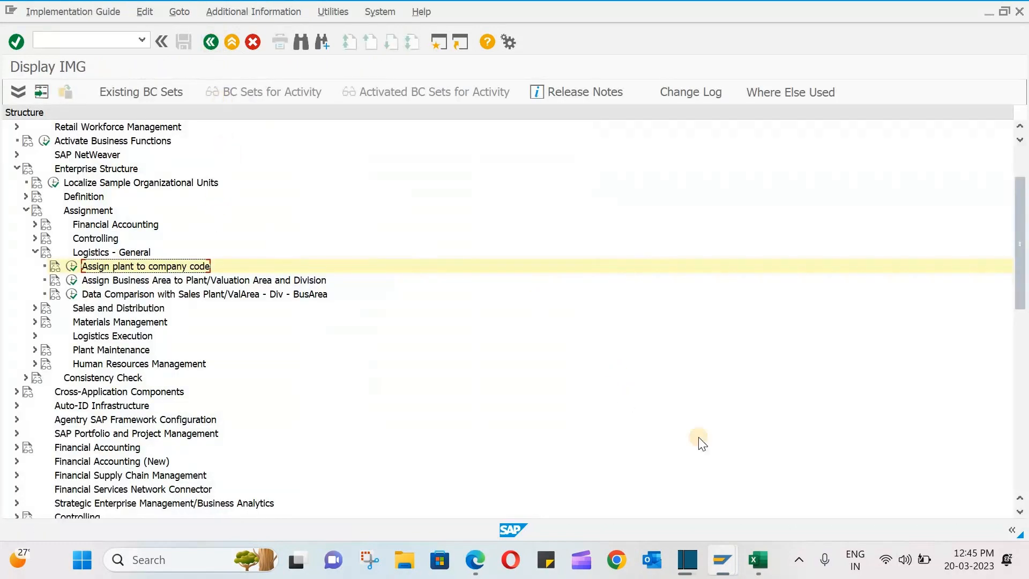
Switch to the ORG workbook in Excel and examine the Plant, Storage Location and Purchase Org entries.
left_click(765, 571)
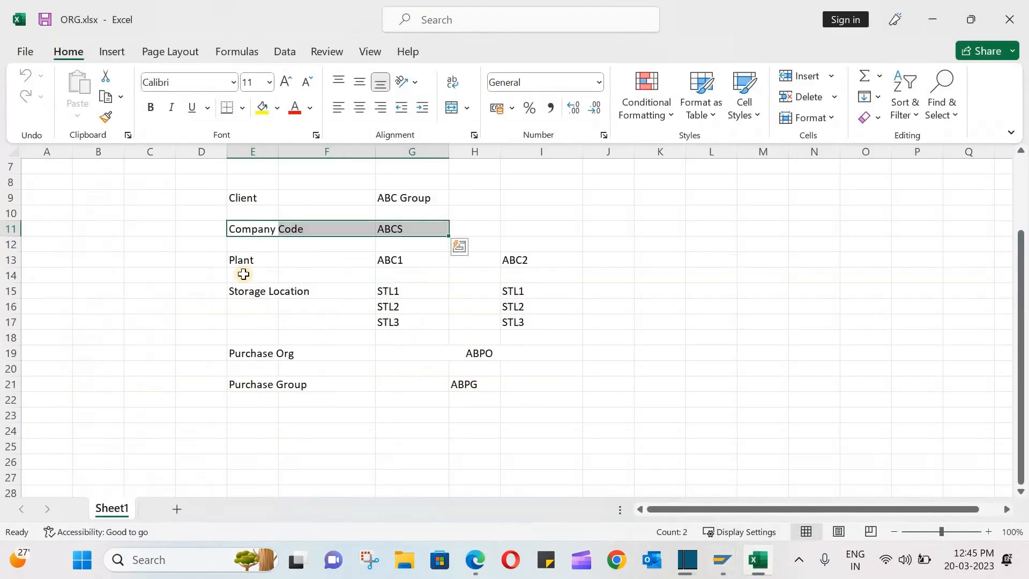
left_click_drag(243, 290, 542, 322)
left_click_drag(243, 260, 519, 260)
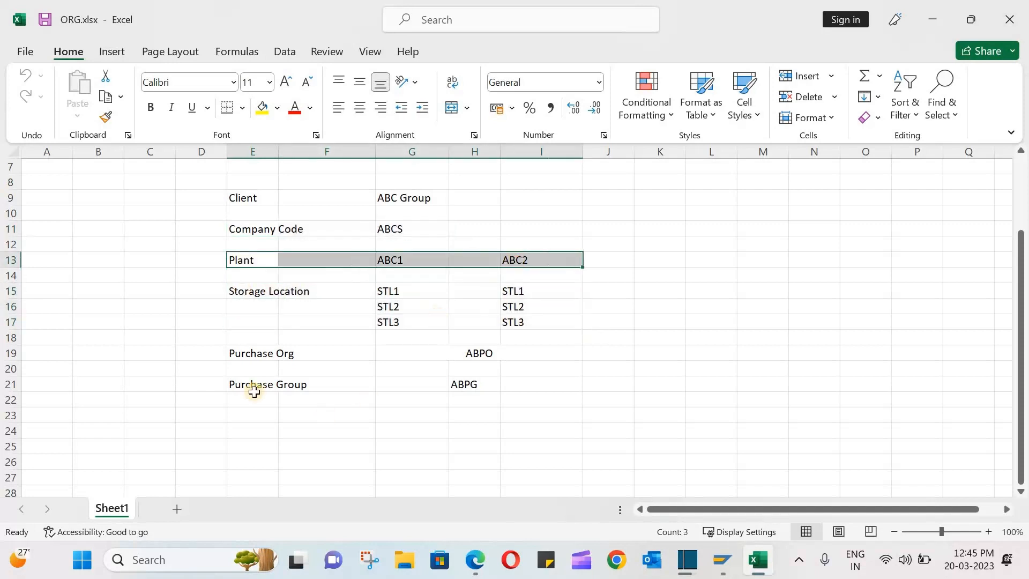
left_click_drag(241, 349, 451, 356)
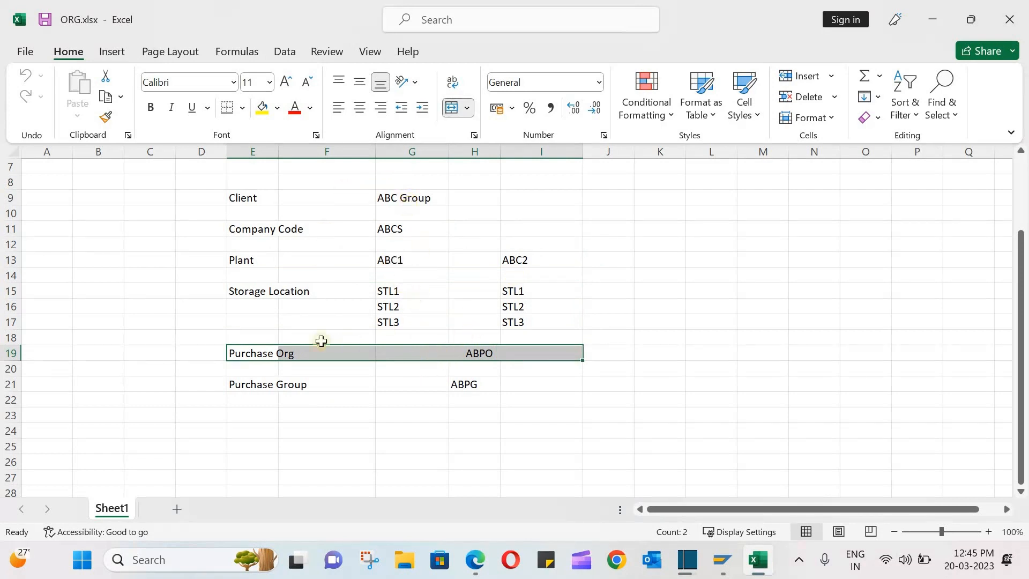
left_click_drag(397, 260, 545, 320)
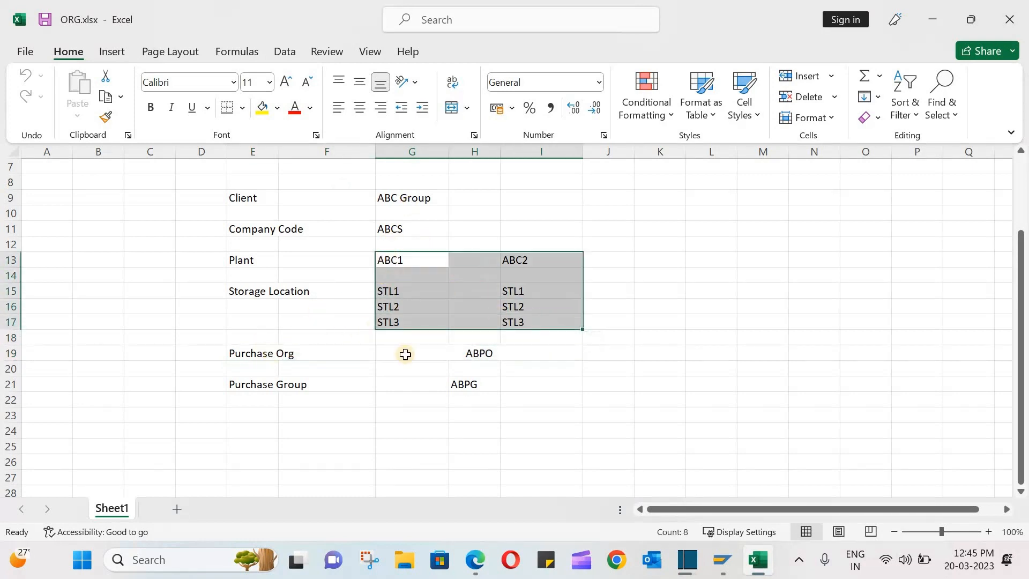
Switch from the ORG workbook to SAP and open Assign purchasing organization to plant under Materials Management for new entries.
left_click_drag(404, 354, 491, 358)
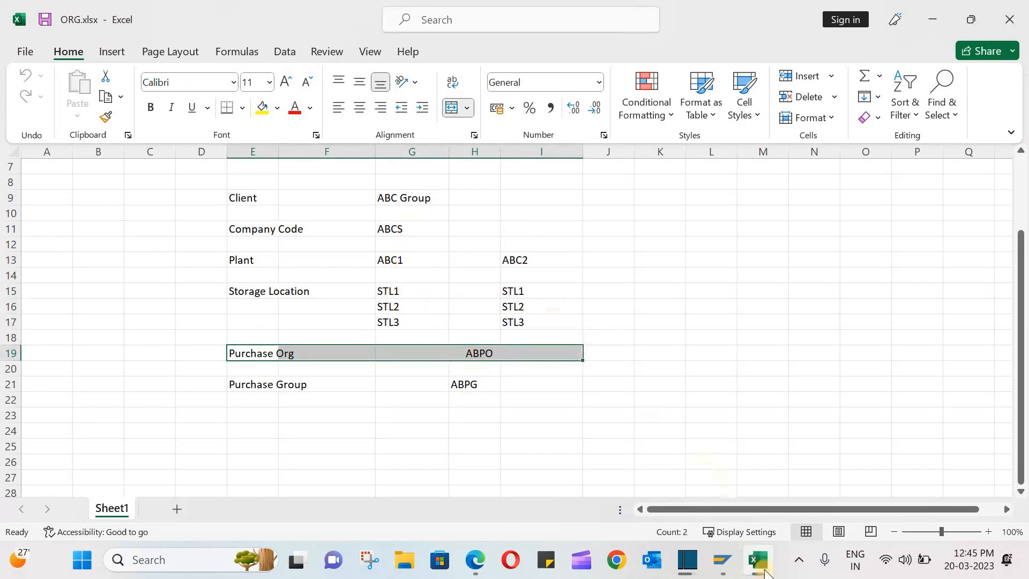
key("alt+Tab")
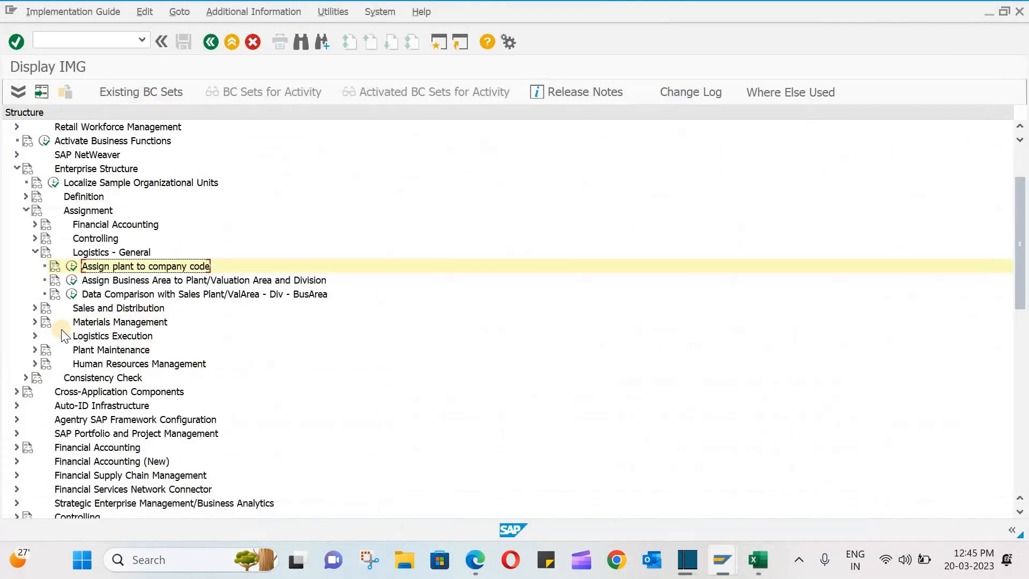
left_click(35, 253)
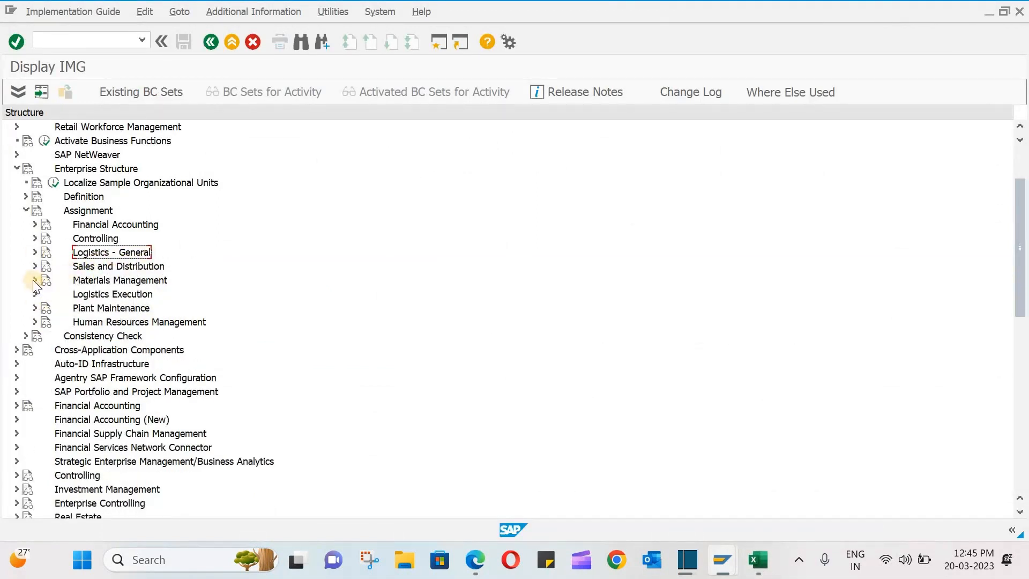
left_click(62, 285)
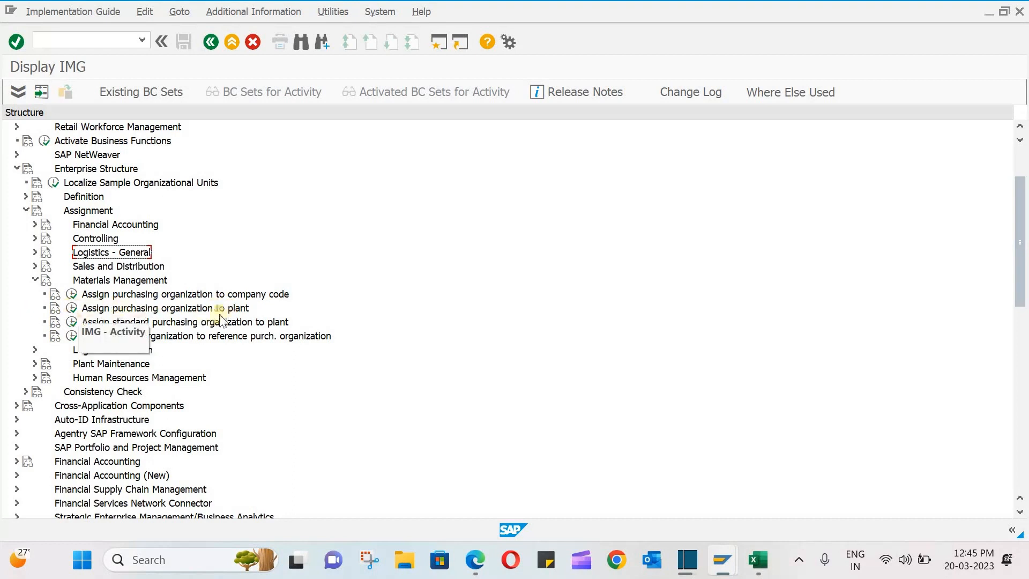
left_click(71, 309)
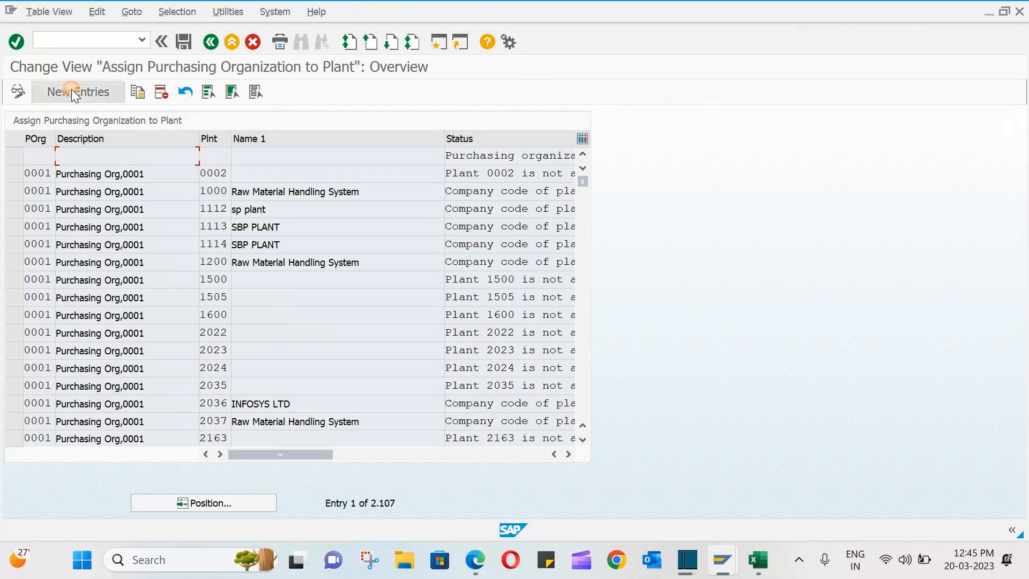
left_click(72, 90)
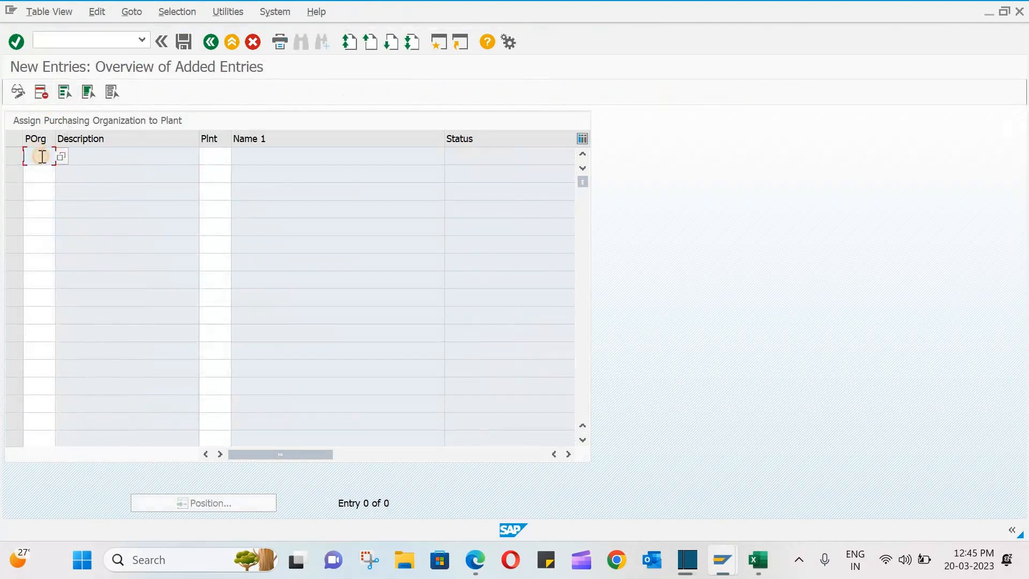
Check the Purchase Org code in the workbook and enter purchasing organization ABPO with plant ABC1 in SAP.
left_click(768, 558)
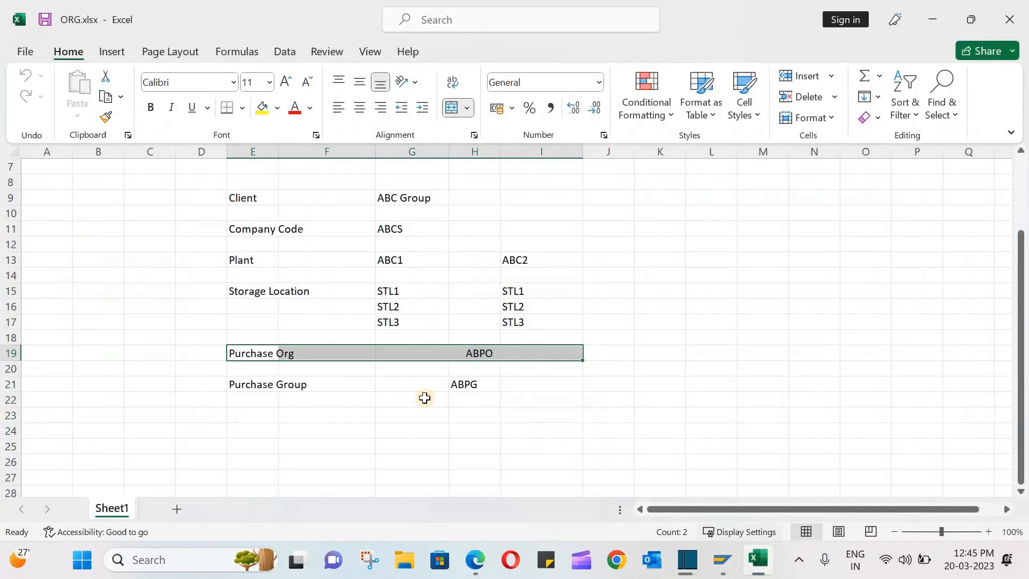
left_click(758, 559)
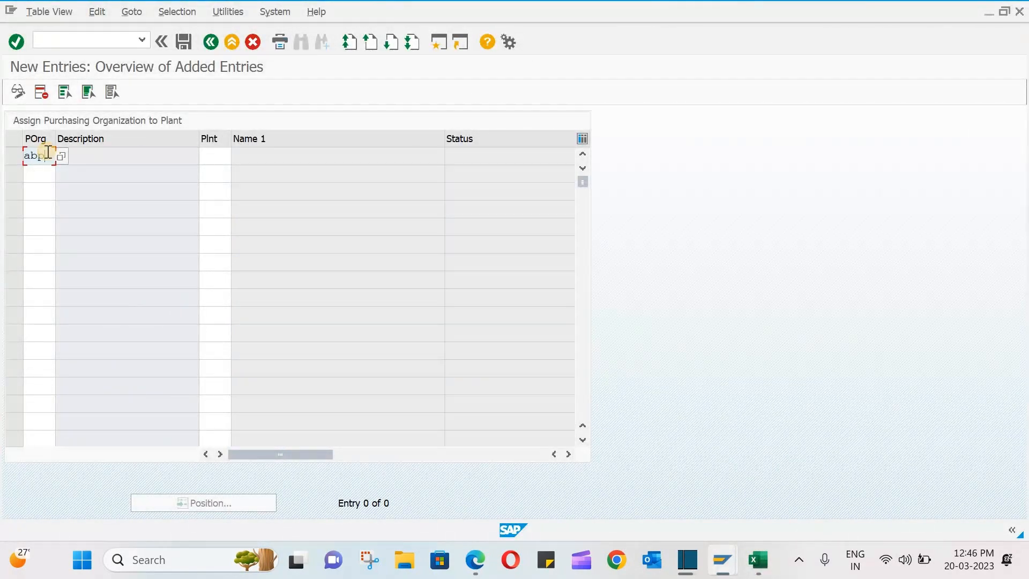
type("o")
left_click(202, 155)
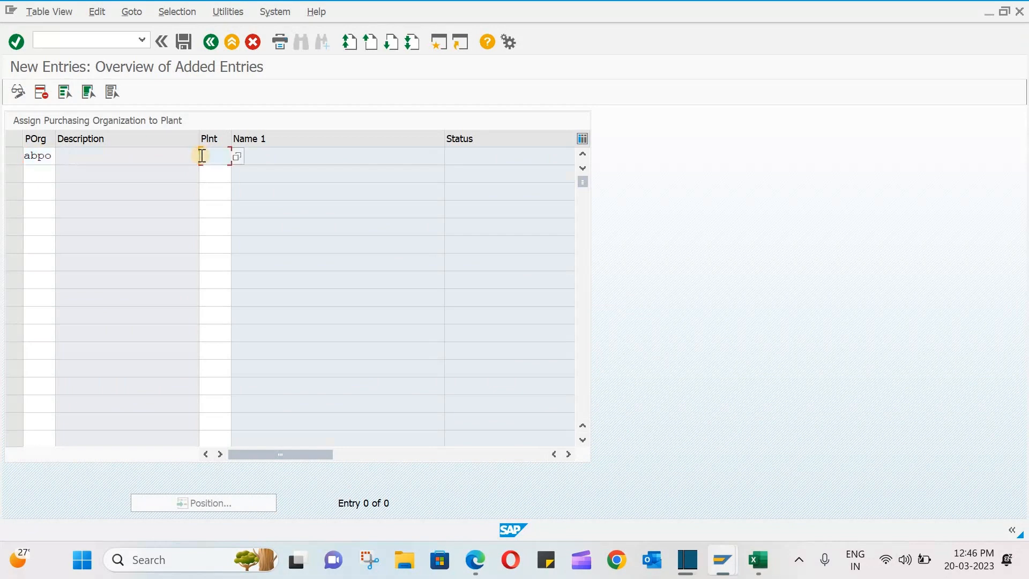
type("abc1")
Add a second entry assigning purchasing organization ABPO to plant ABC2.
left_click(44, 171)
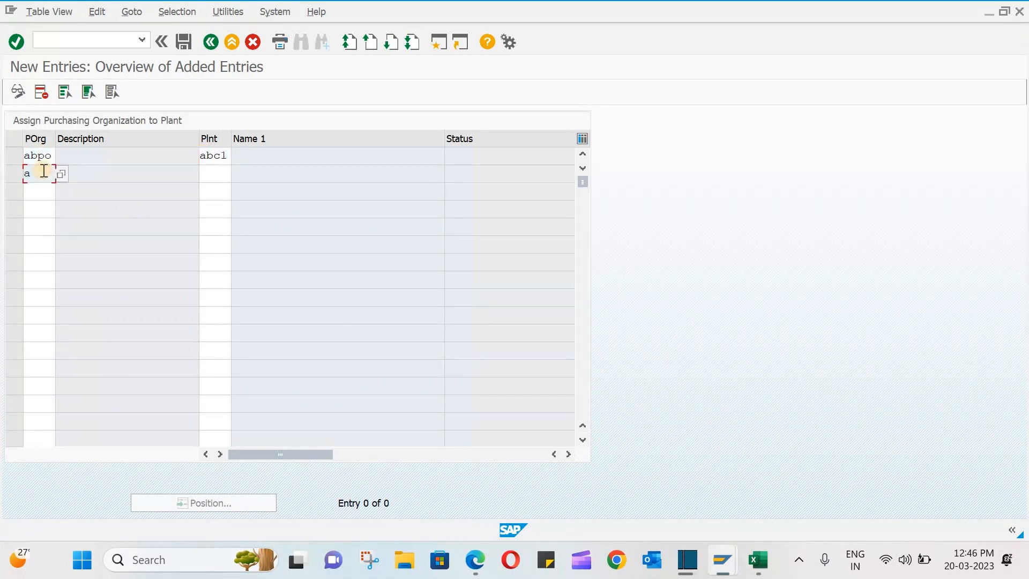
type("abpo")
key("Tab")
type("a")
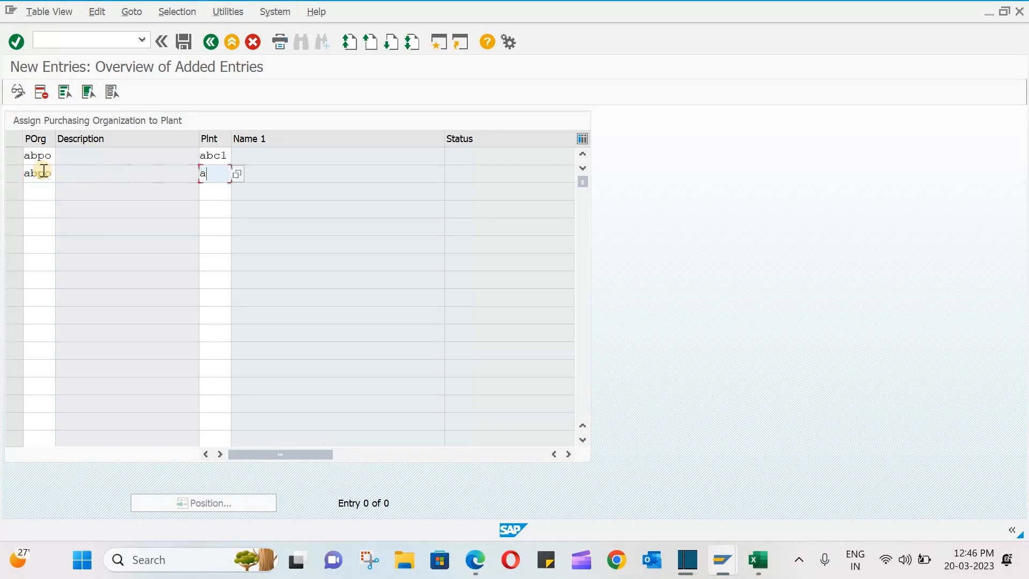
key("Return")
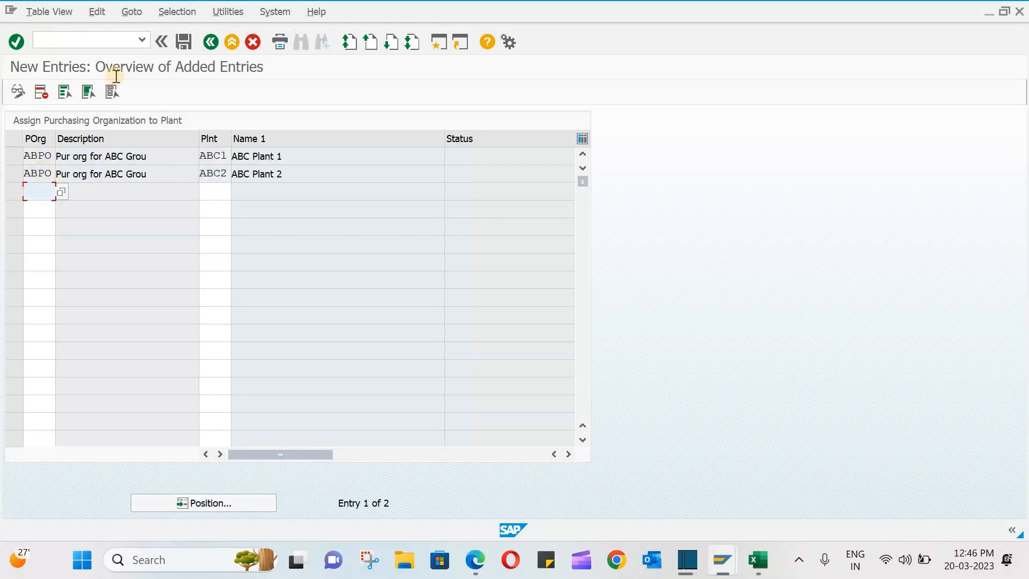
Save the purchasing organization assignments with the customizing request, return to the IMG structure and collapse Materials Management.
left_click(188, 38)
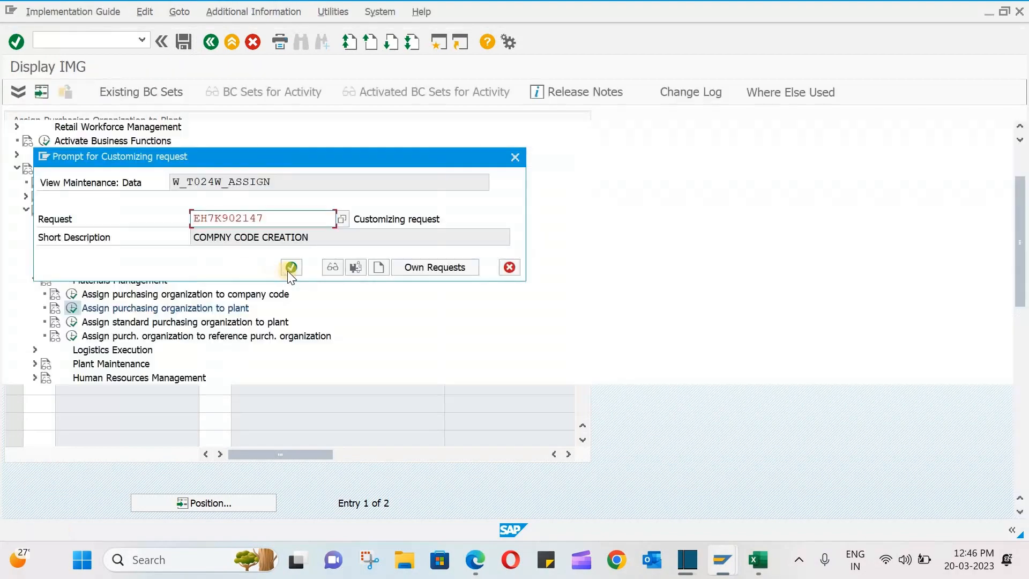
left_click(294, 268)
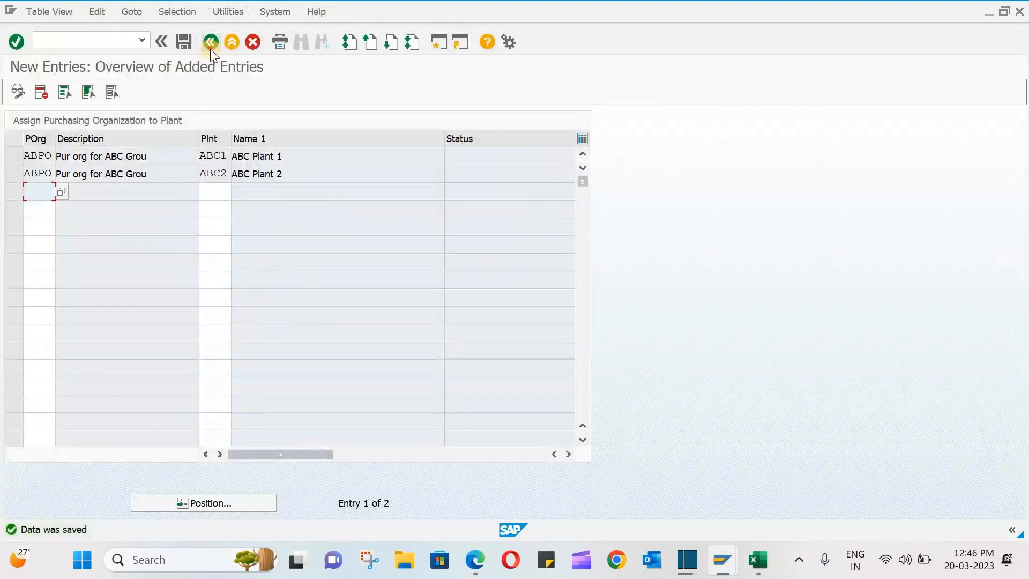
left_click(211, 50)
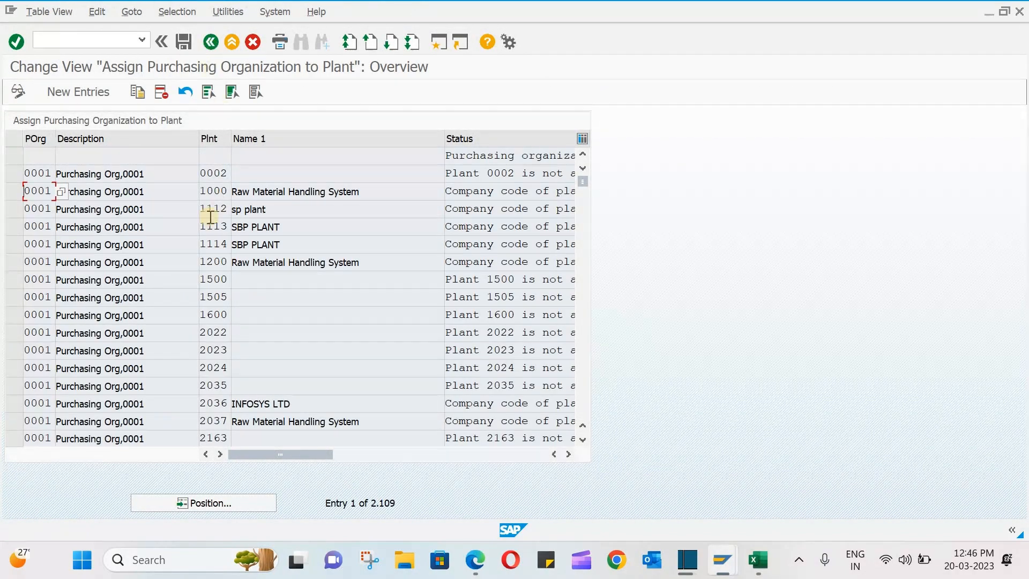
left_click(210, 43)
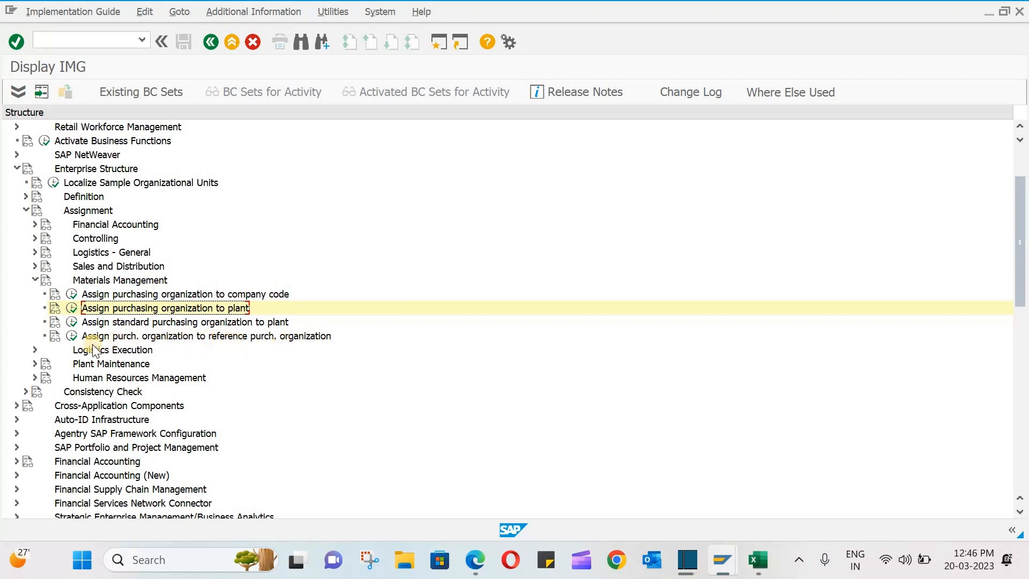
left_click(35, 280)
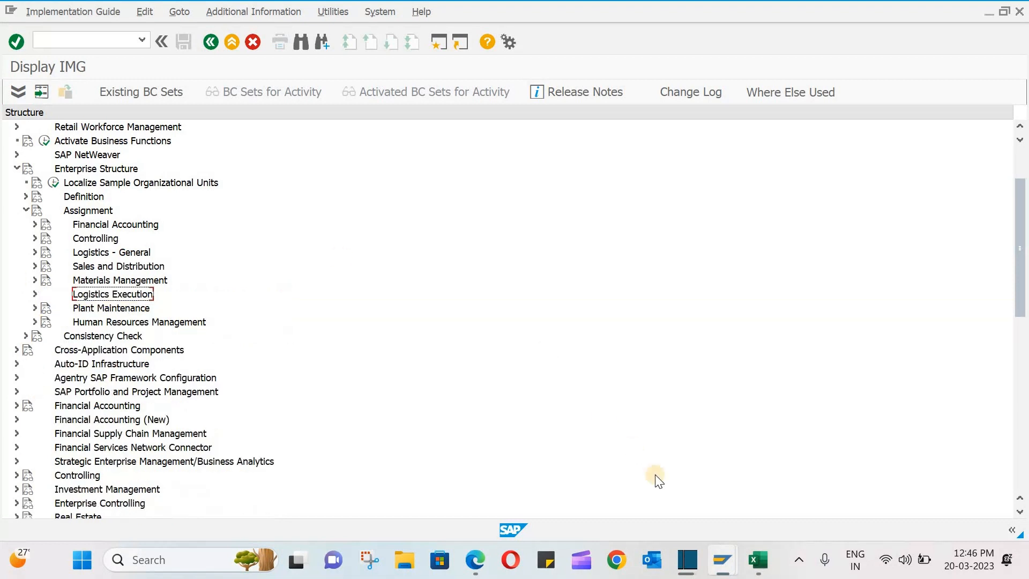
Switch to the ORG workbook in Excel and examine the Purchase Group row.
left_click(769, 562)
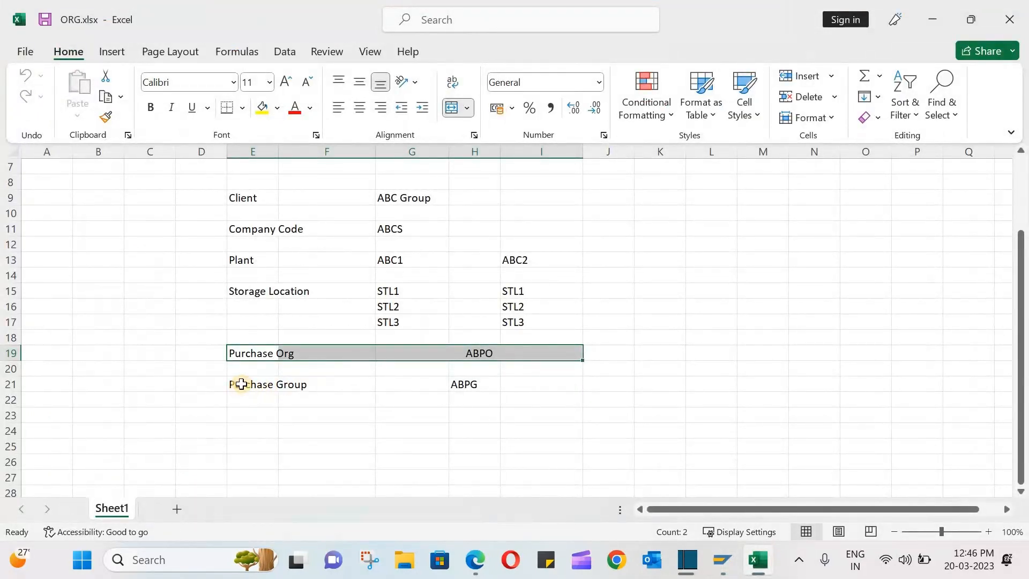
left_click_drag(241, 385, 464, 385)
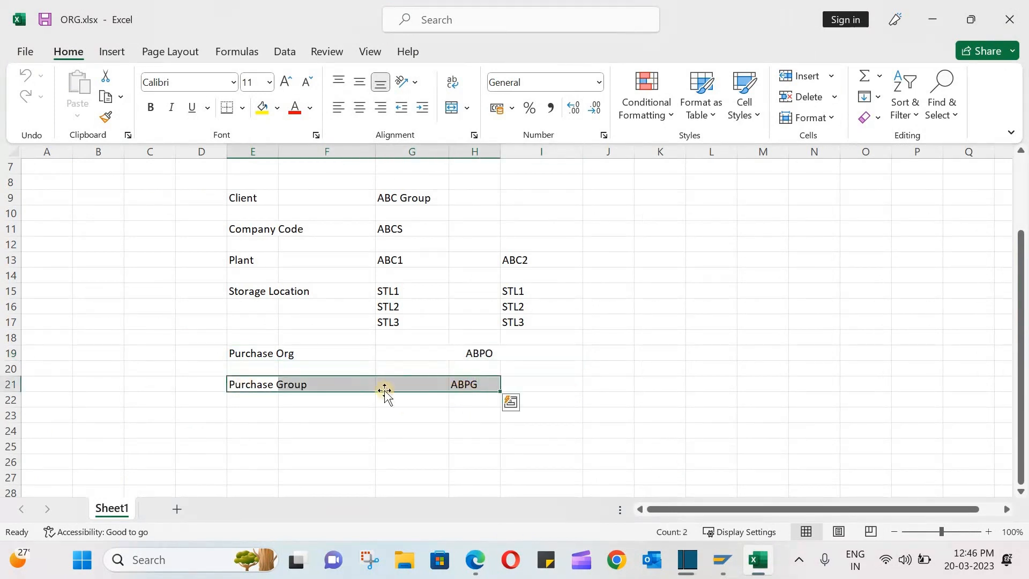
left_click(466, 386)
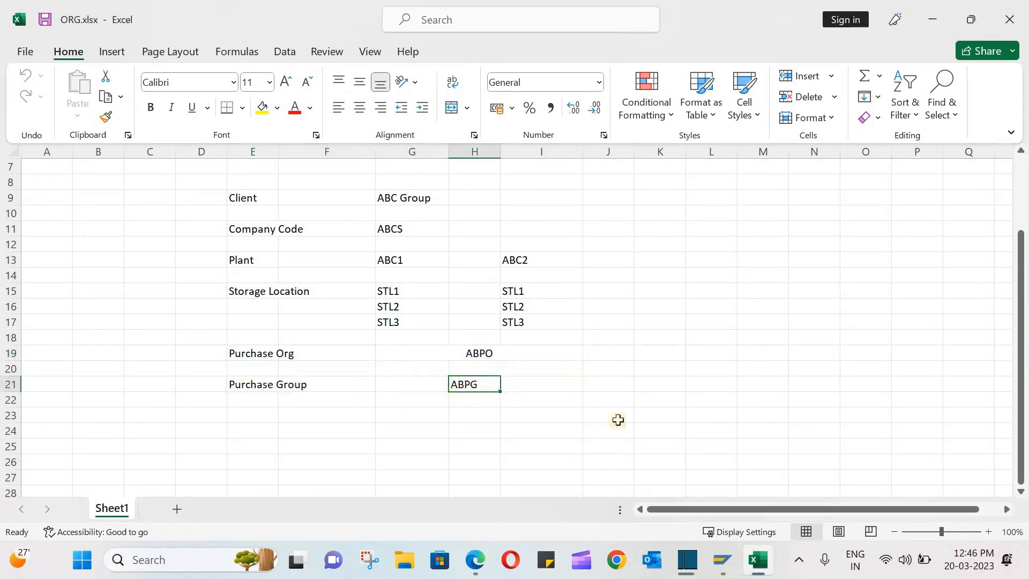
left_click(770, 563)
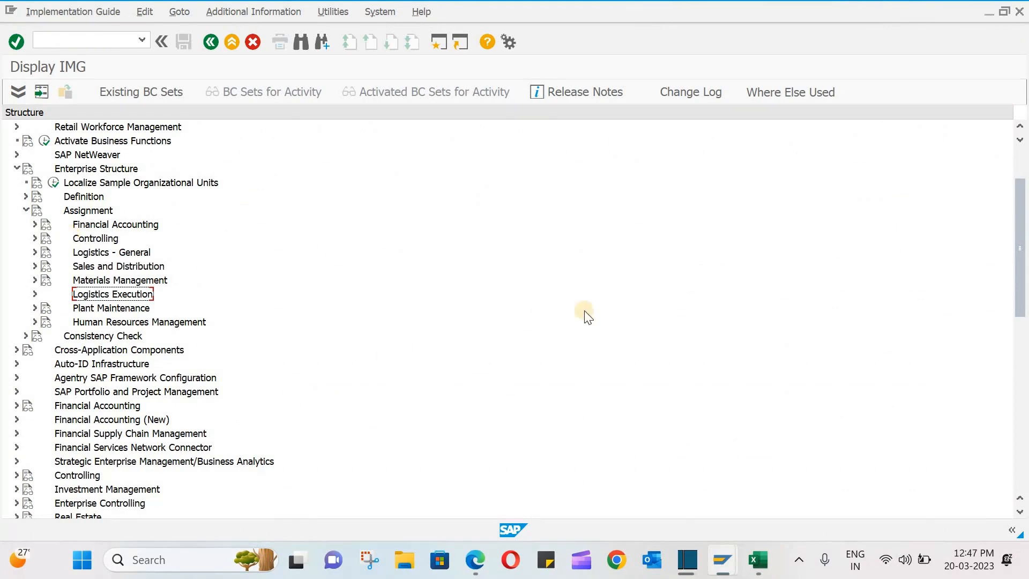
left_click(760, 555)
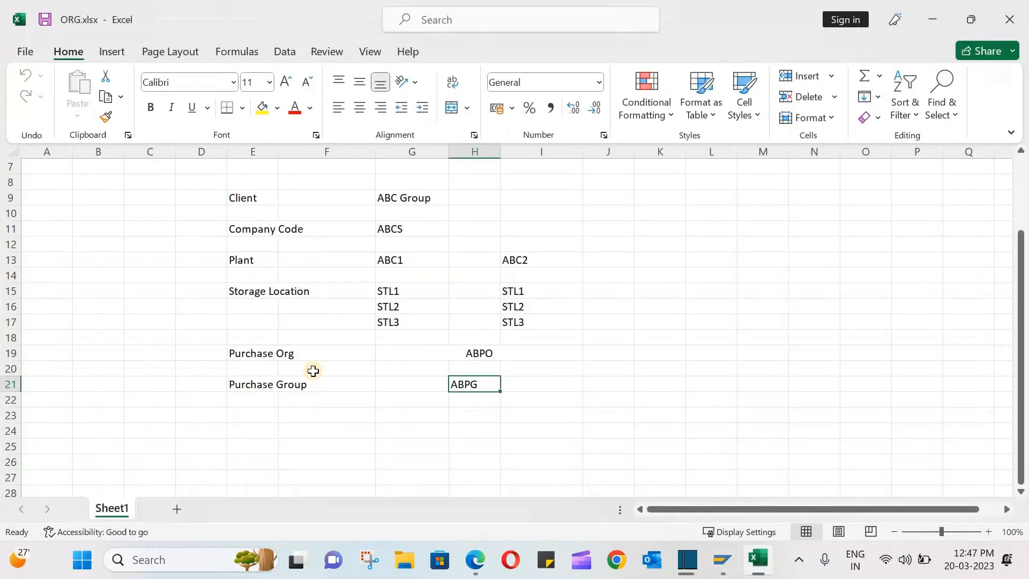
left_click(271, 384)
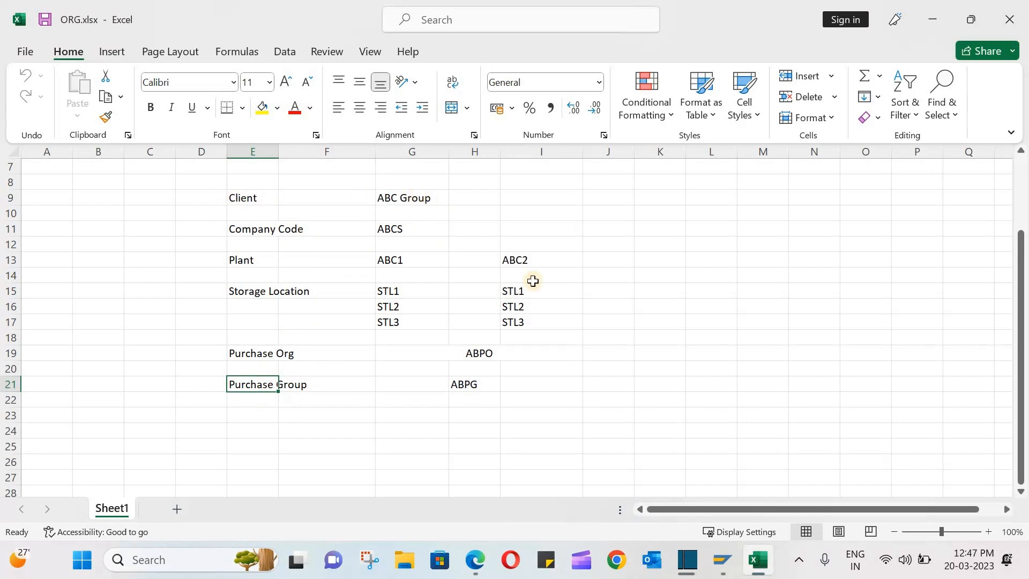
Return to SAP, collapse Enterprise Structure and open Create Purchasing Groups in the Purchasing section of Materials Management.
left_click(759, 562)
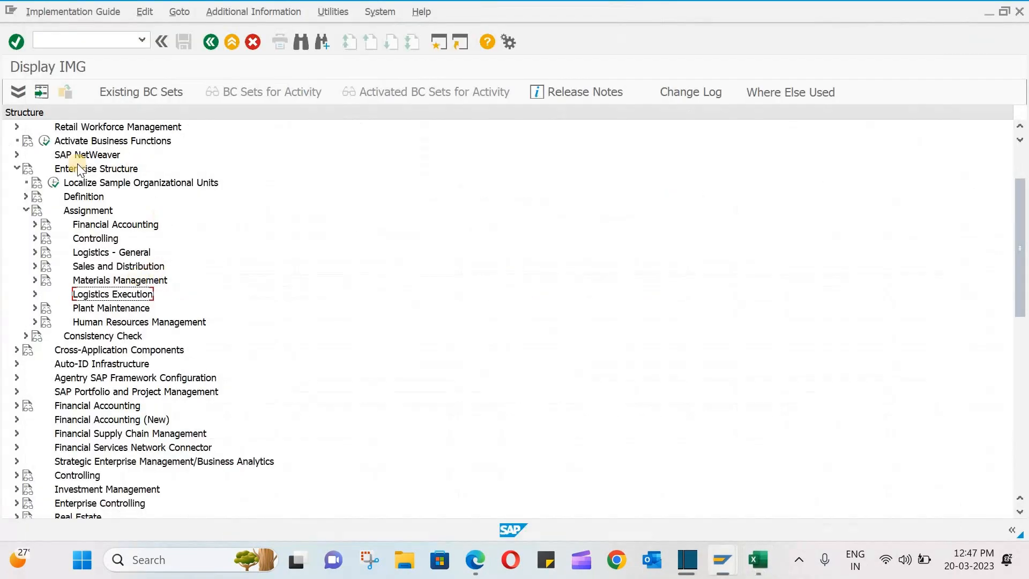
left_click(16, 168)
scroll(66, 288, "down", 3)
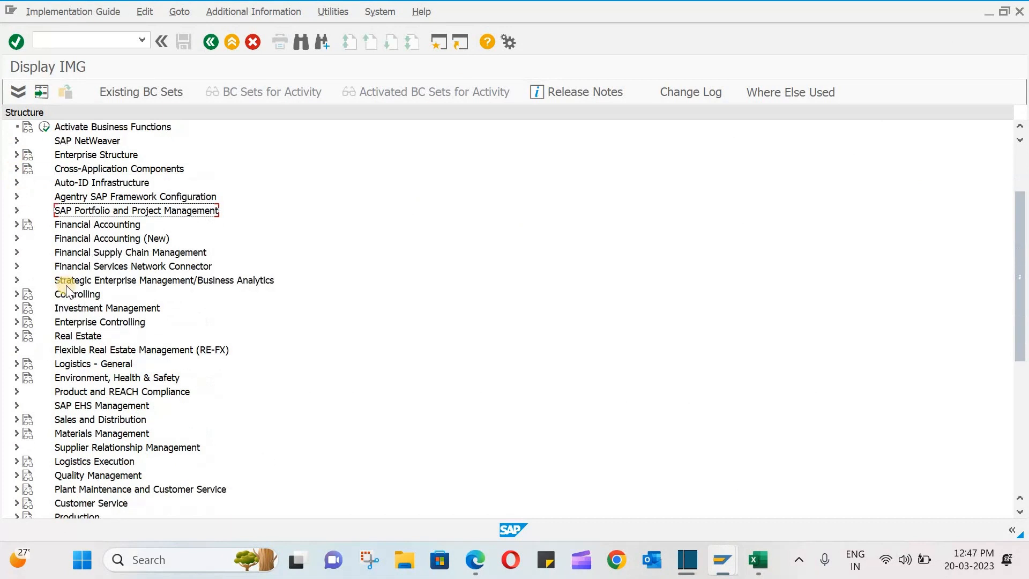
scroll(66, 287, "down", 3)
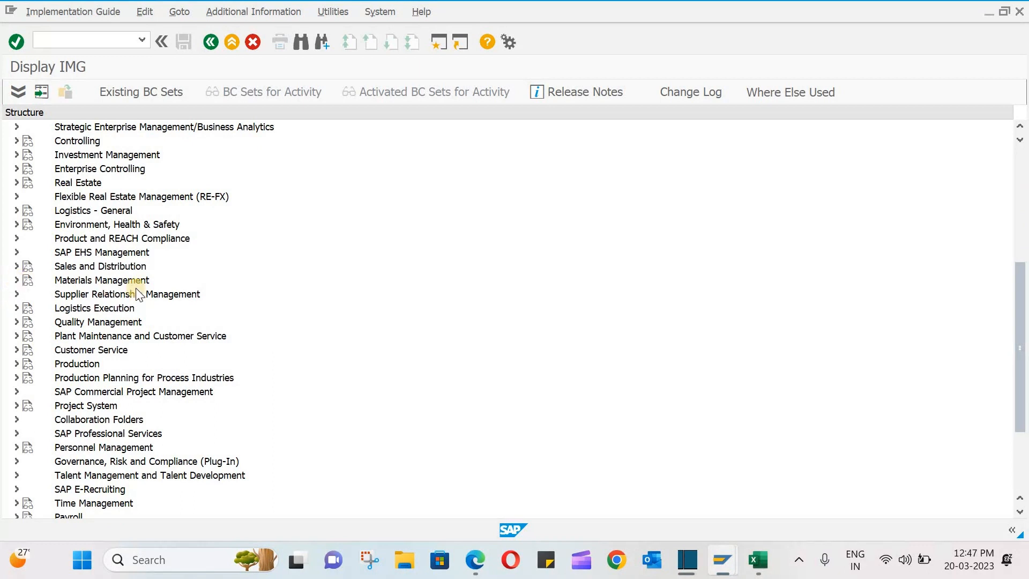
left_click(16, 280)
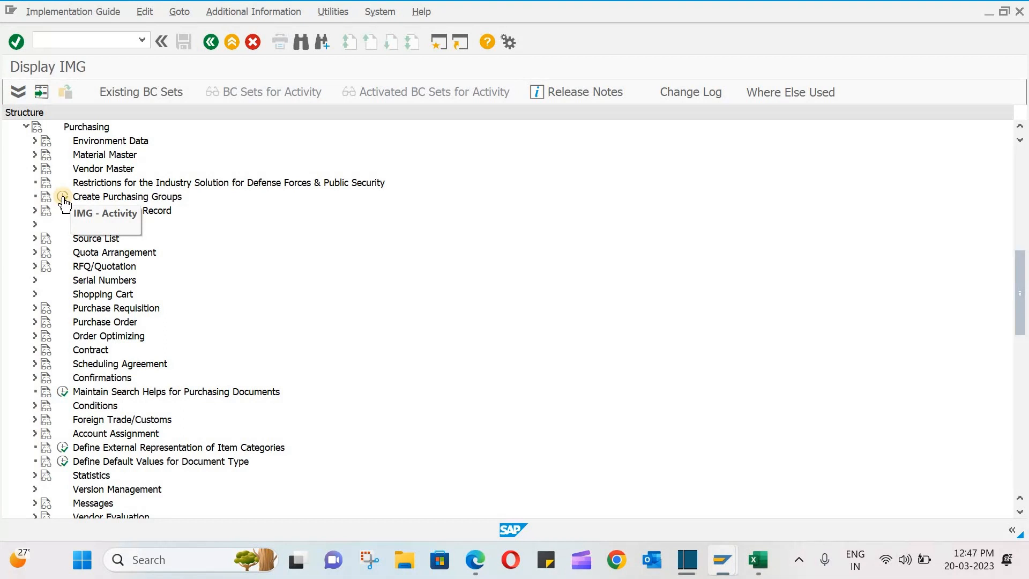
left_click(63, 197)
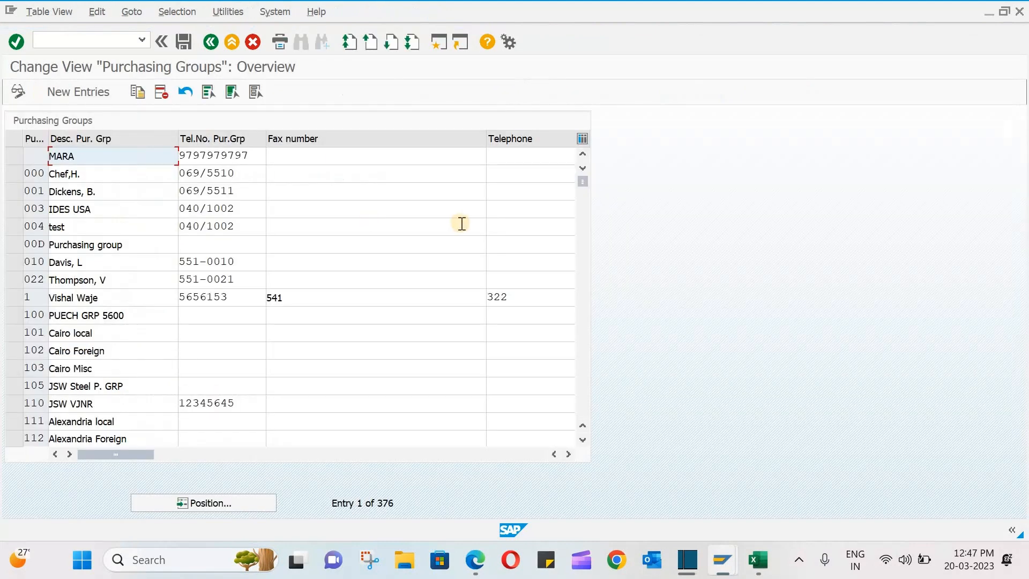
Add a new purchasing group entry with the code ABP and widen the Purchasing Group column.
left_click(85, 93)
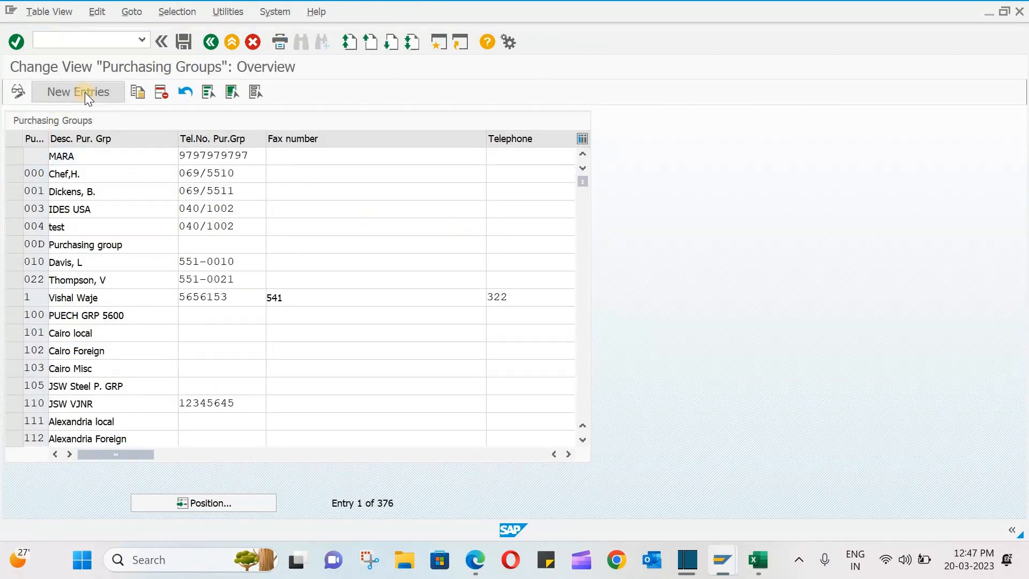
left_click(758, 560)
left_click(724, 557)
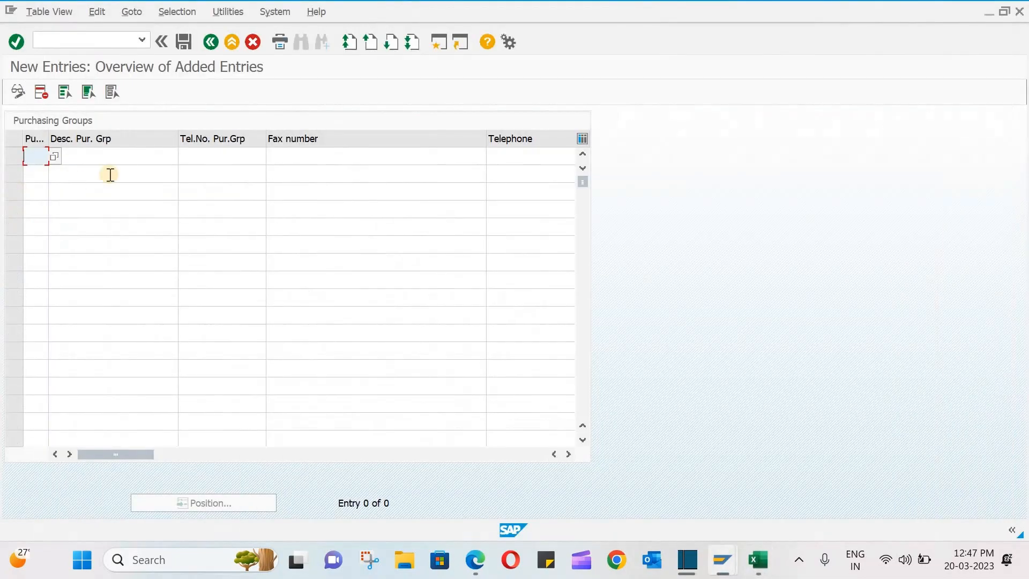
type("abp")
key("Return")
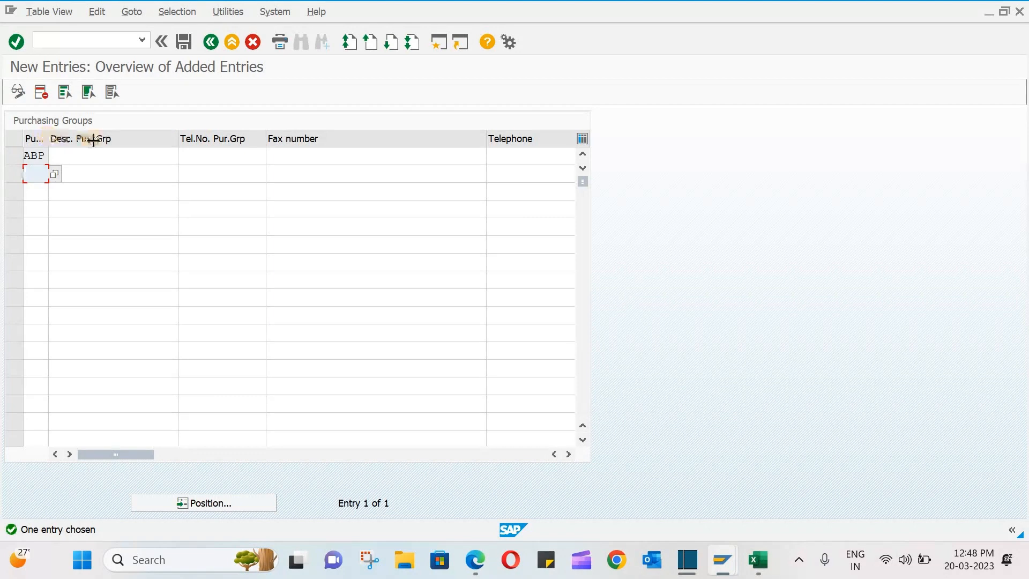
left_click_drag(93, 140, 90, 140)
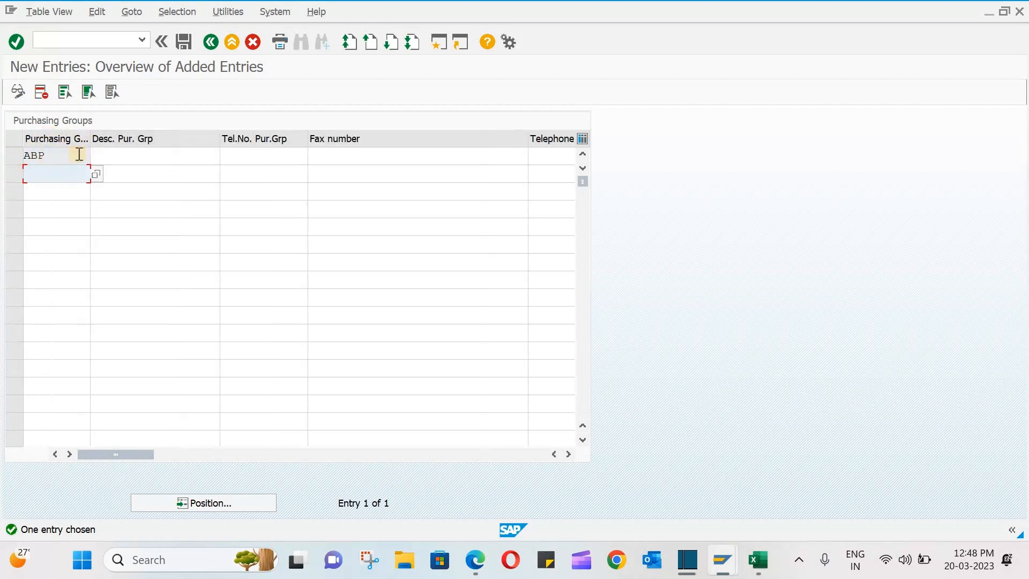
Switch to the ORG workbook in Excel and change the Purchase Group code to ABP.
left_click(758, 560)
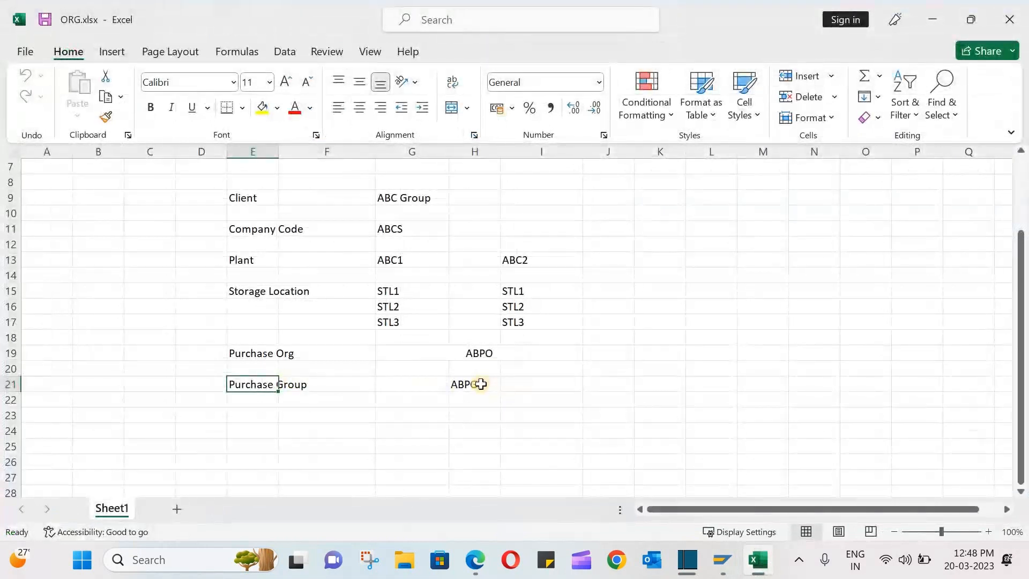
double_click(490, 386)
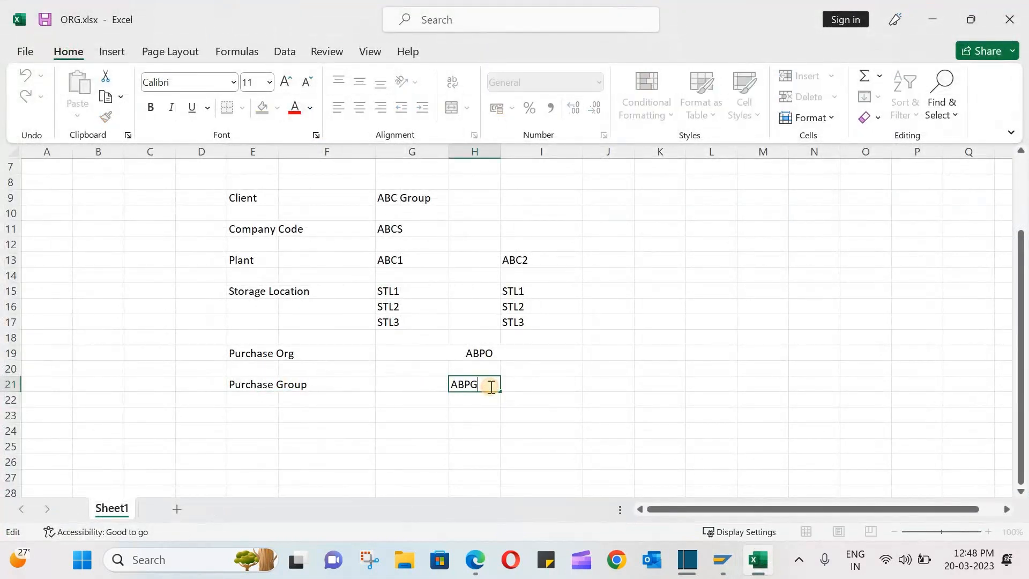
key("BackSpace")
key("Tab")
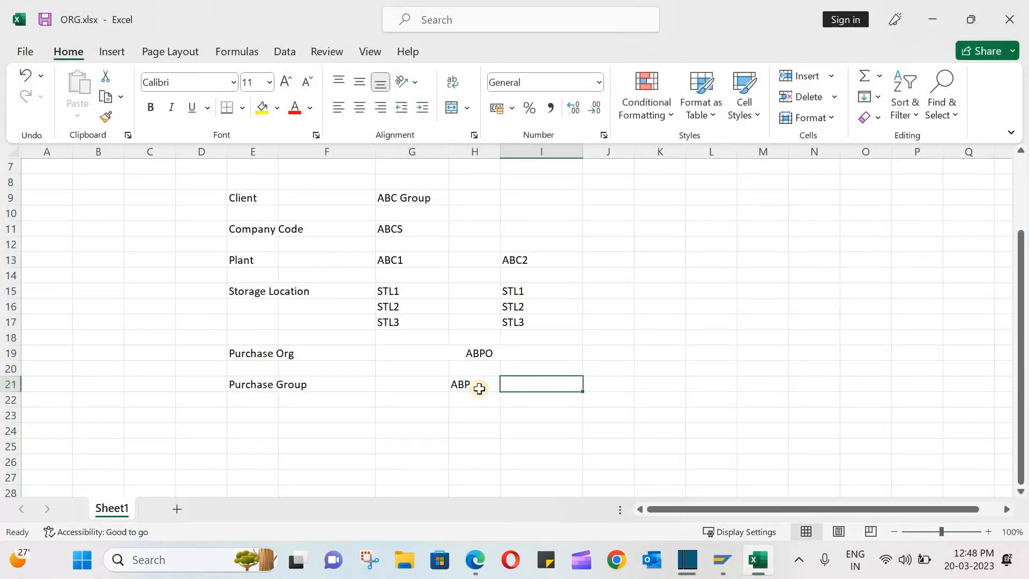
Return to SAP and set the description of purchasing group ABP to "Pur group ABC Co".
left_click(758, 561)
left_click(137, 153)
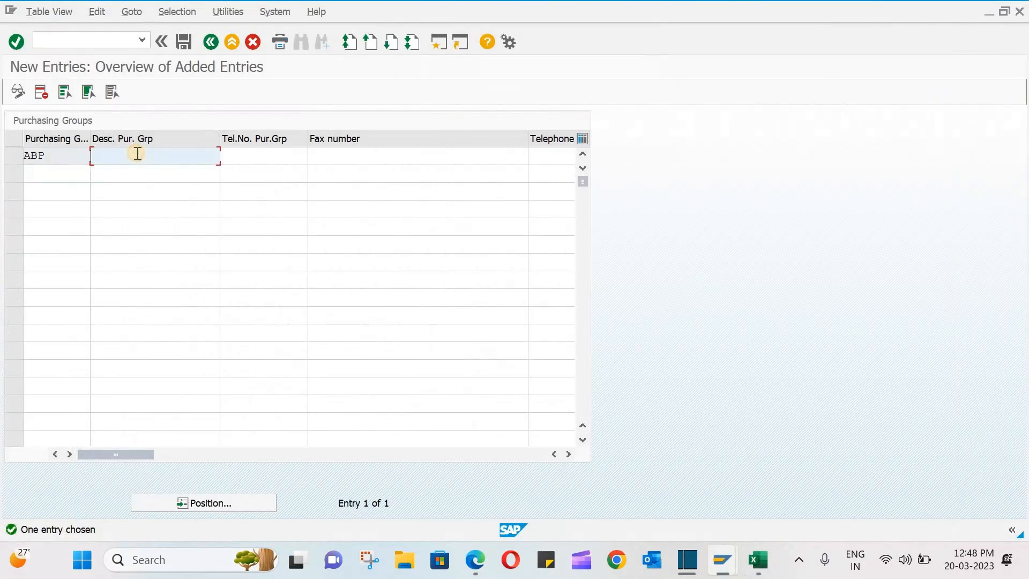
type("Pur group ABC Co")
key("Tab")
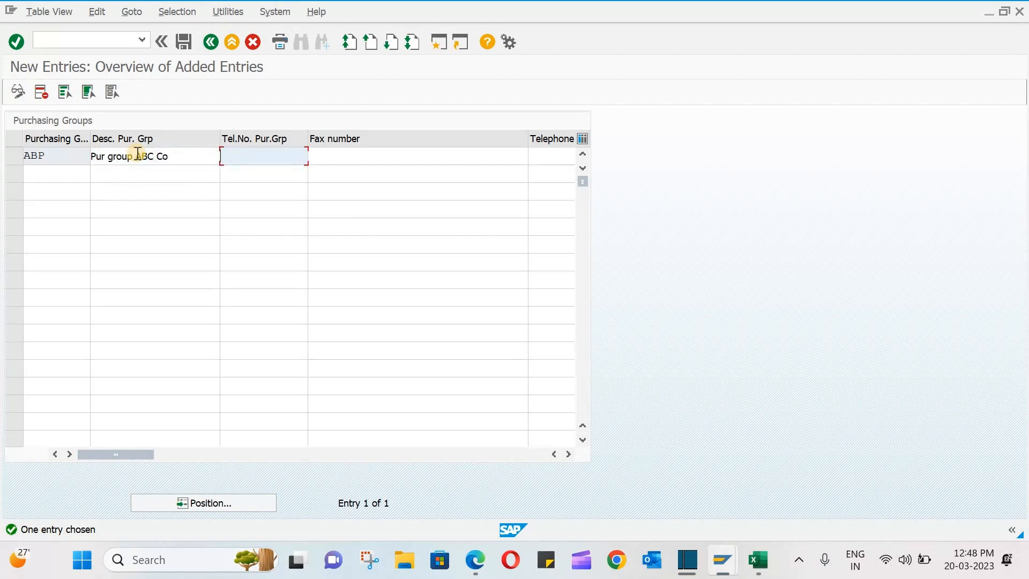
Fill in the purchasing group's telephone numbers, fax number, extension 123 and e-mail address.
type("123456789")
key("Tab")
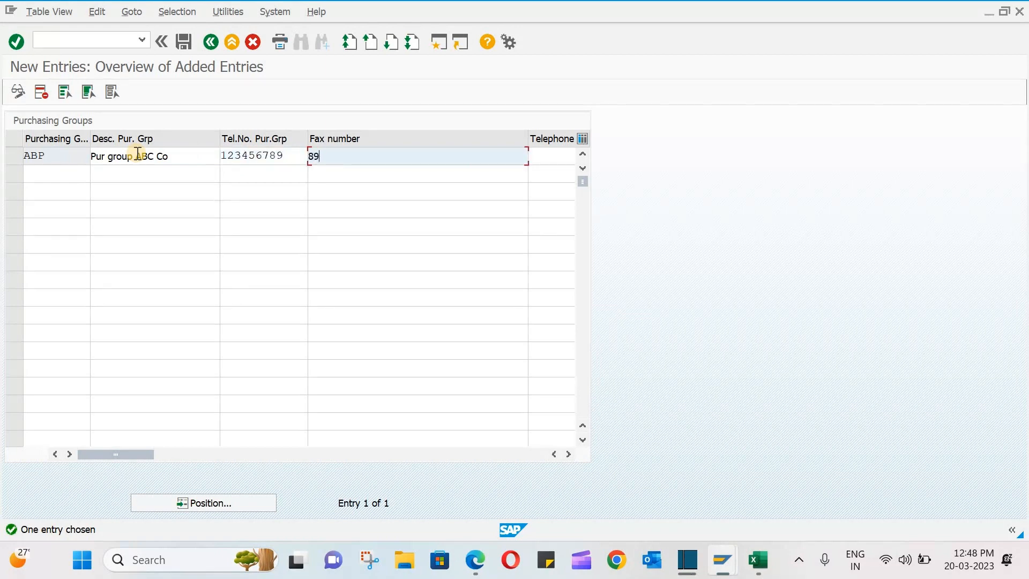
type("89")
key("Tab")
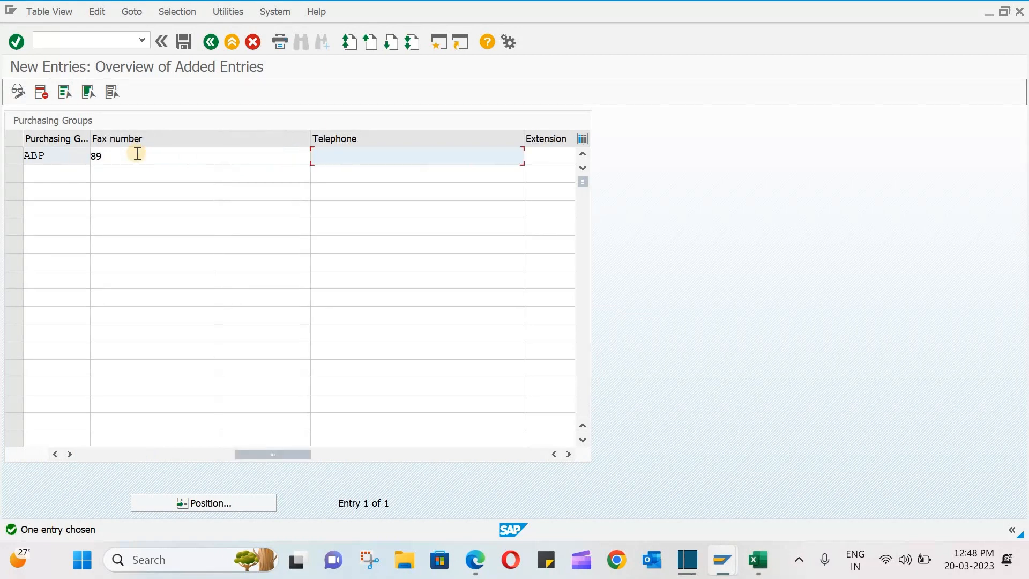
type("98")
key("Tab")
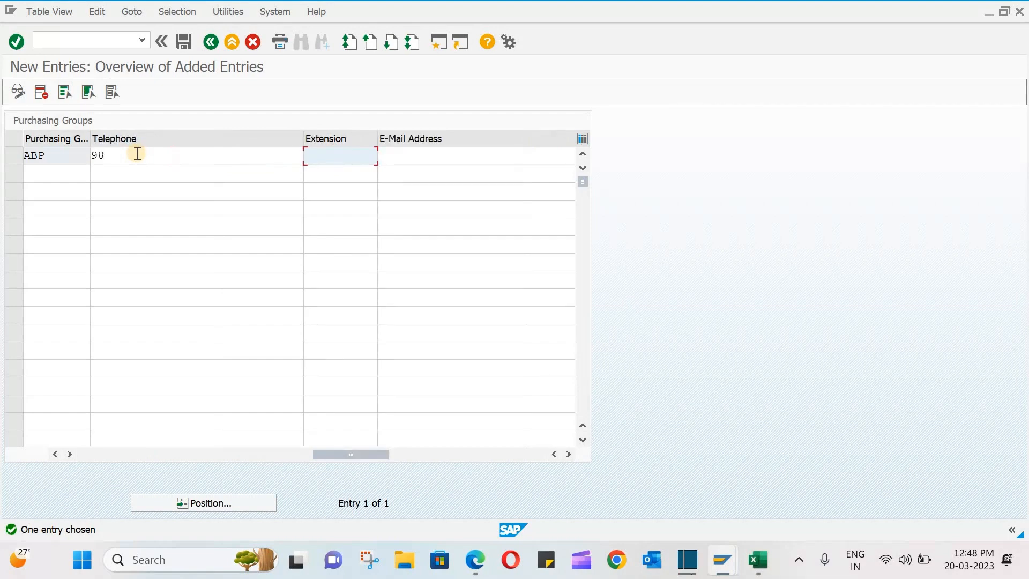
type("123")
key("Tab")
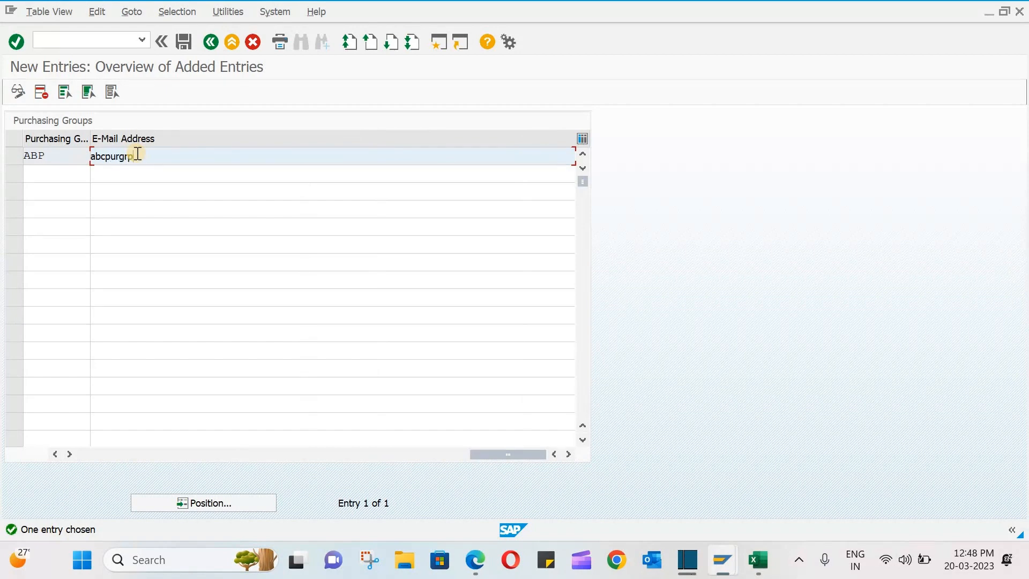
type(".com")
Save purchasing group ABP under the COMPNY CODE CREATION customizing request and return to the implementation guide.
left_click(184, 42)
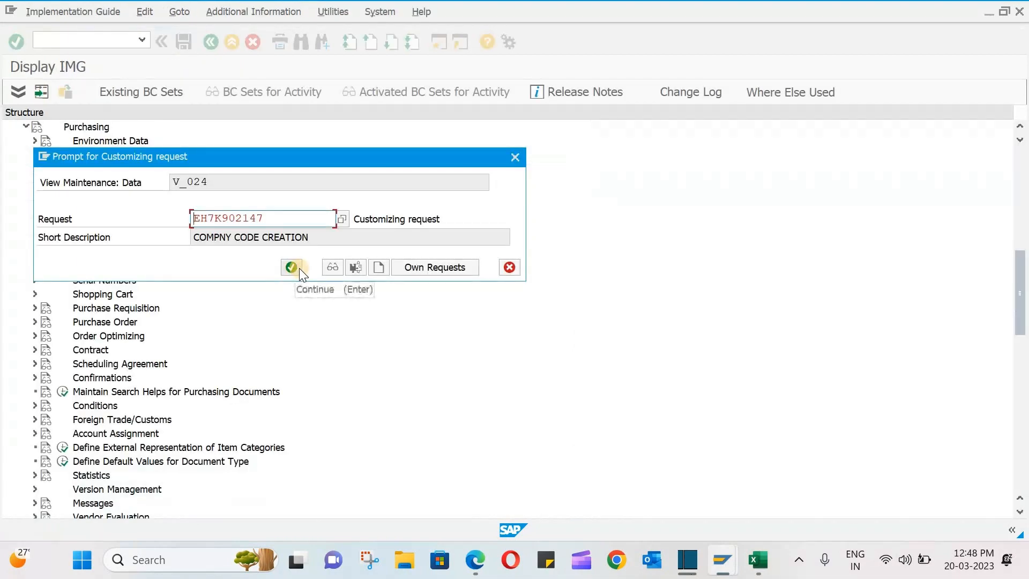
left_click(299, 268)
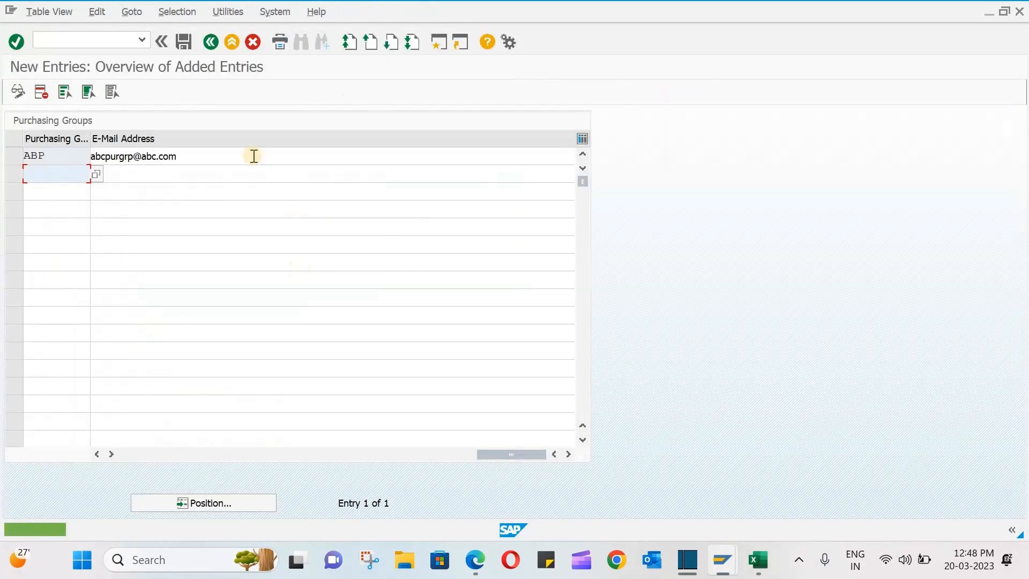
left_click(208, 46)
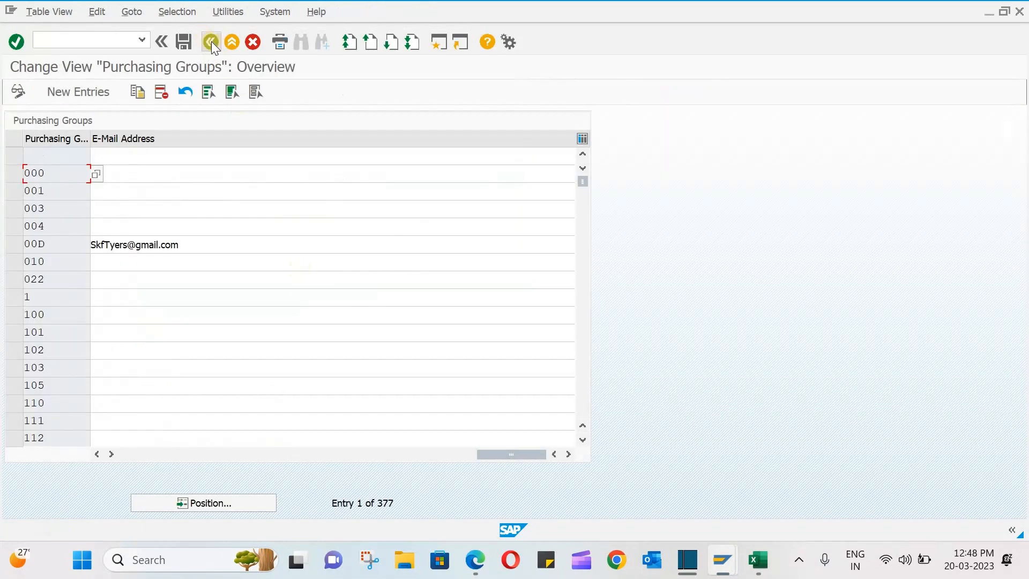
left_click(210, 42)
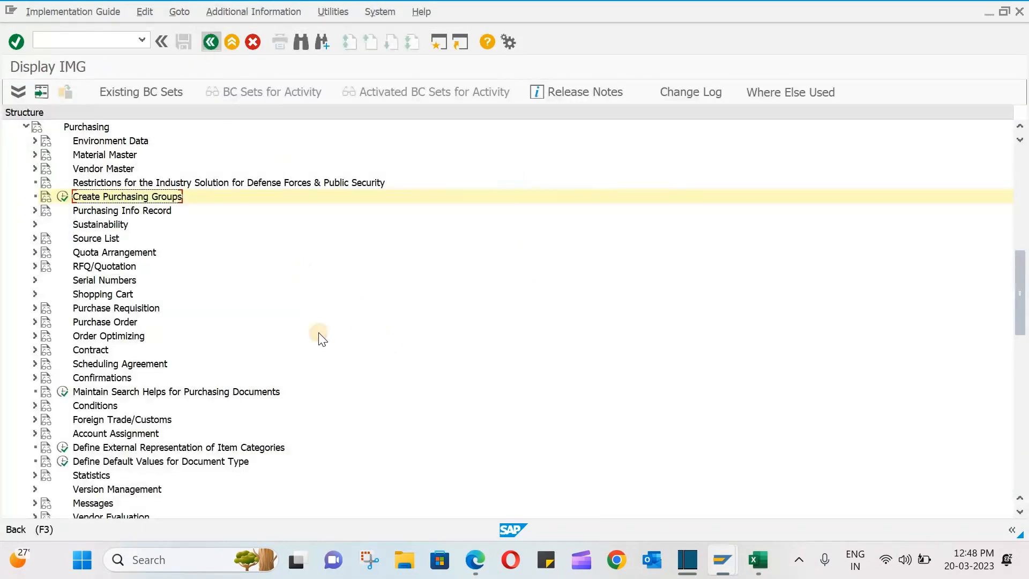
Switch to the ORG workbook in Excel, review the planned organization structure, and return to SAP.
scroll(318, 335, "up", 6)
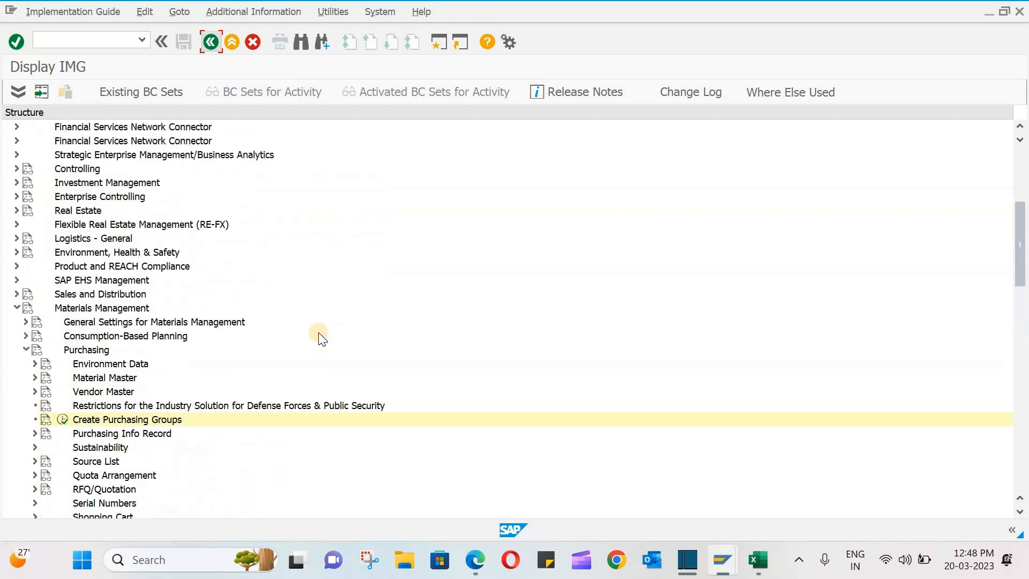
scroll(320, 339, "up", 2)
scroll(321, 339, "up", 3)
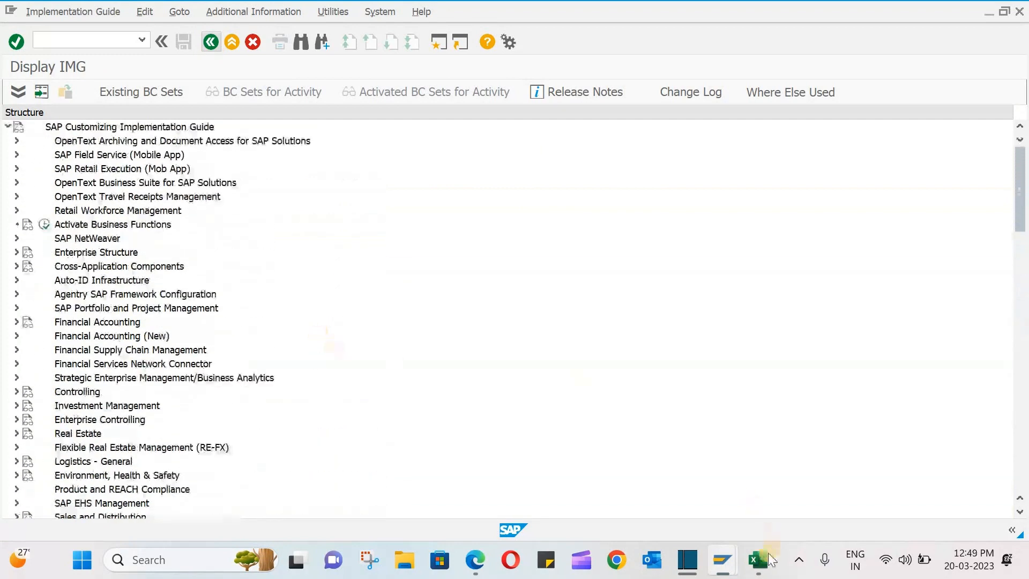
left_click(758, 560)
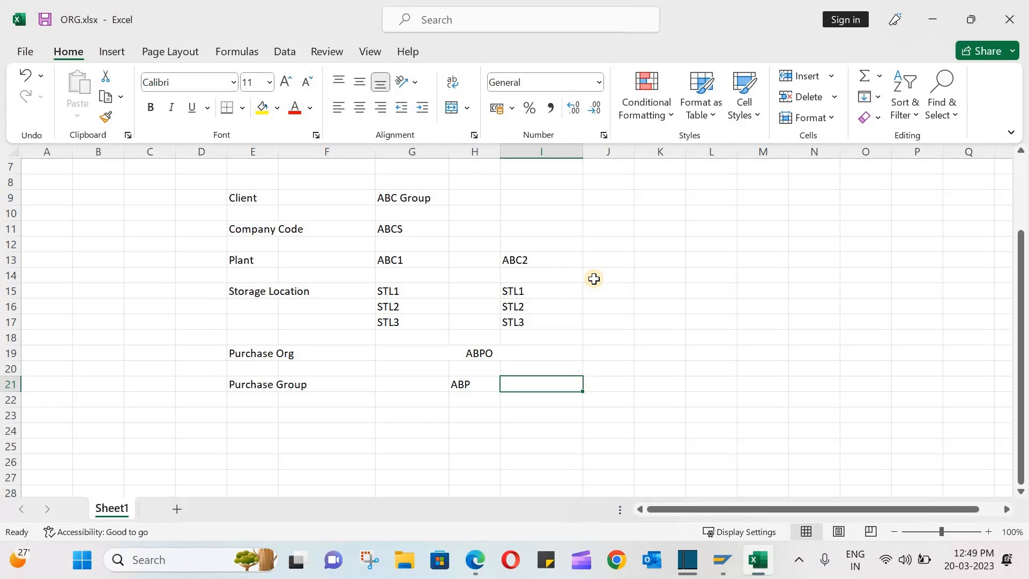
left_click(757, 559)
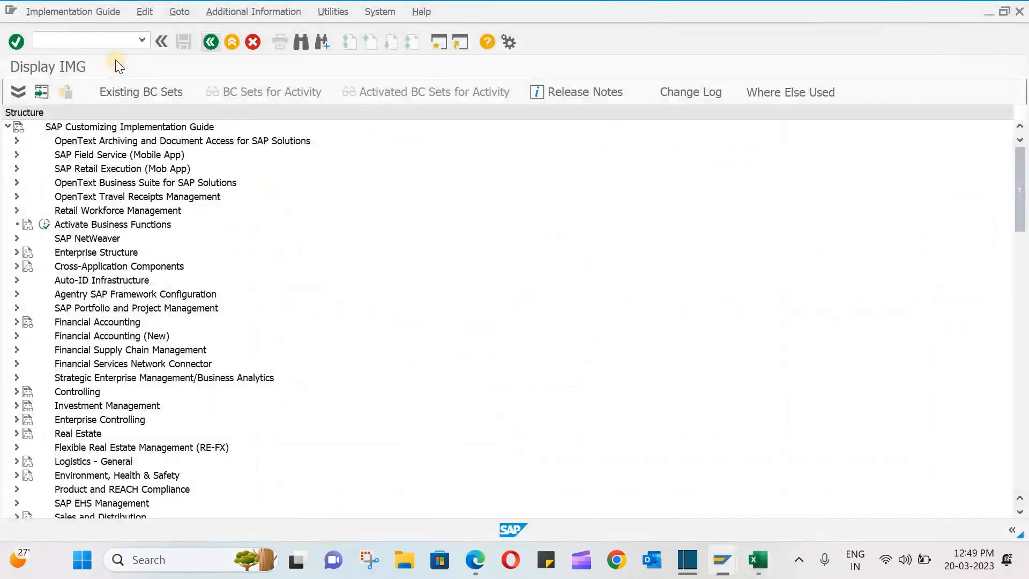
Run transaction EC01 with /nec01 and open the structure navigation for company codes.
left_click(114, 39)
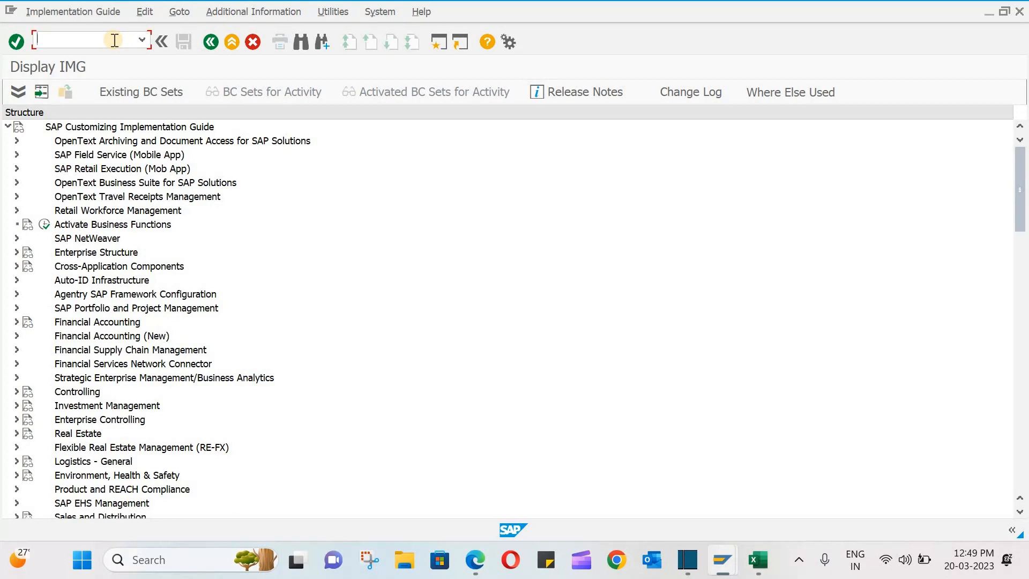
type("/n")
type("ec01")
key("Return")
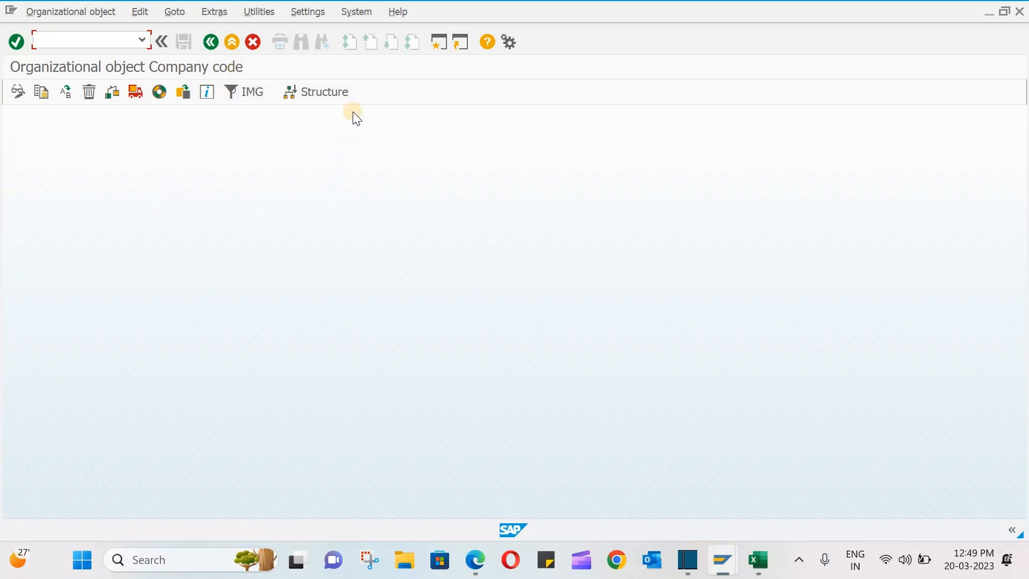
left_click(330, 94)
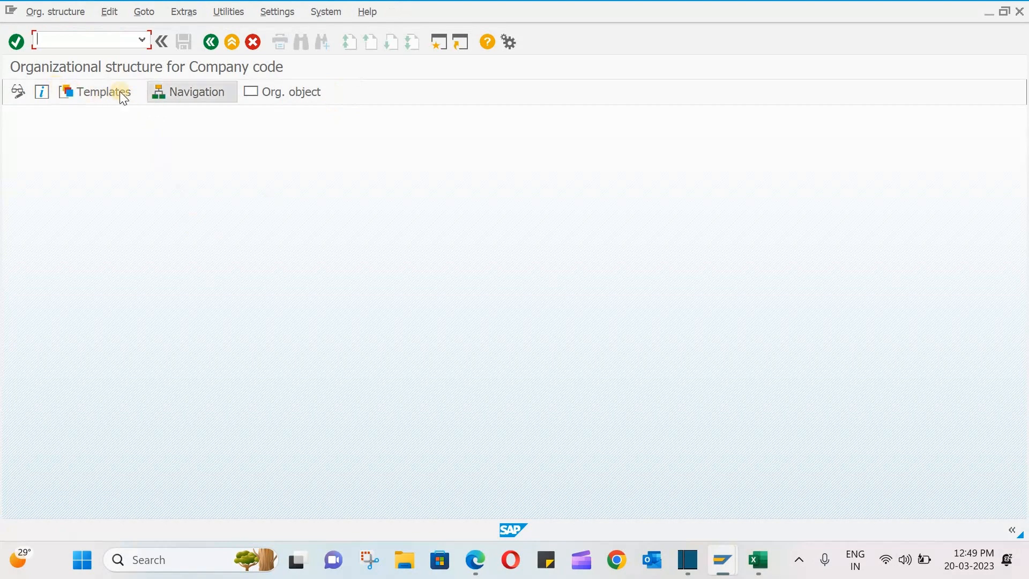
left_click(200, 96)
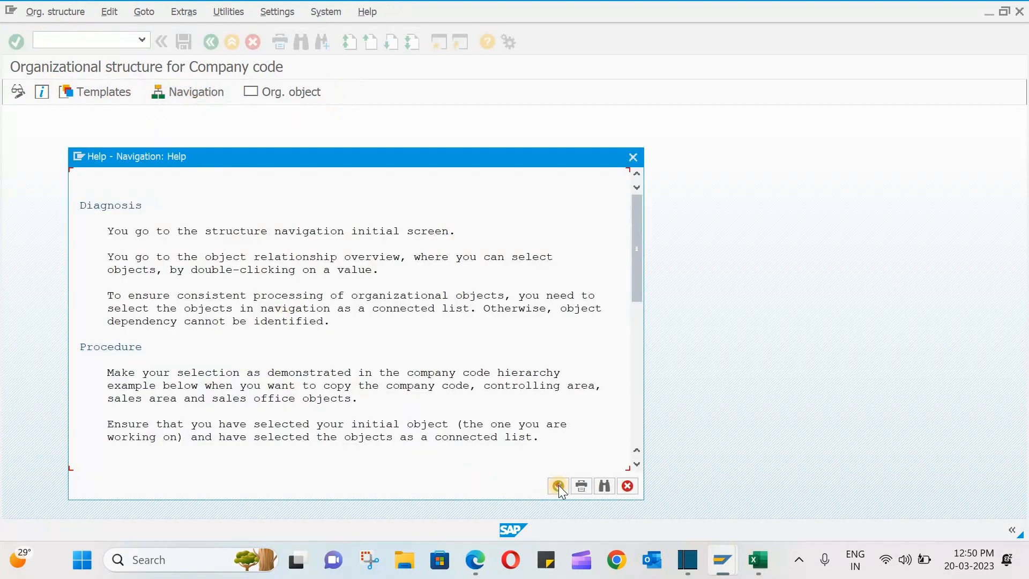
left_click(558, 485)
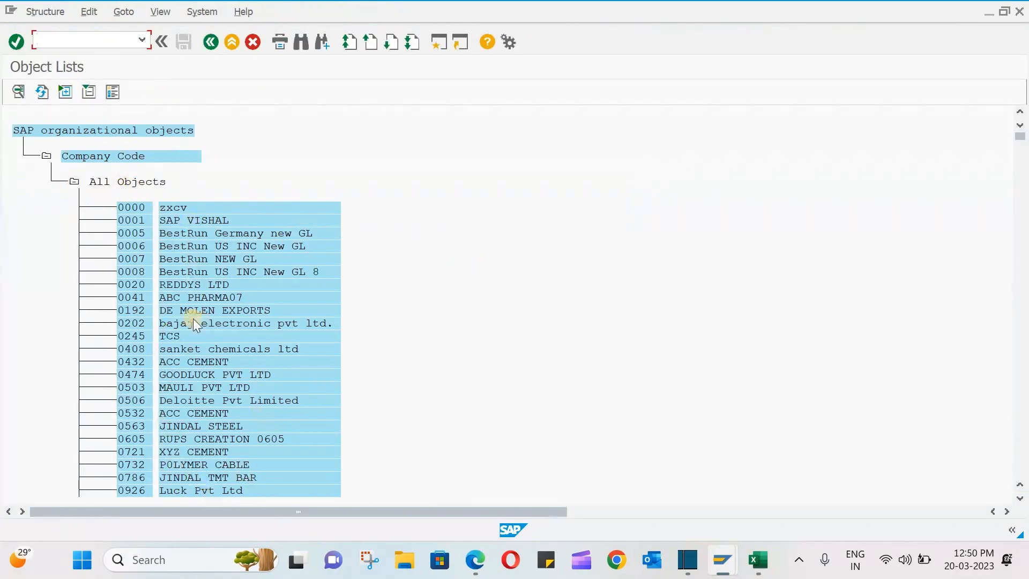
Find company code ABCS in the object list and open its organizational structure.
left_click(301, 42)
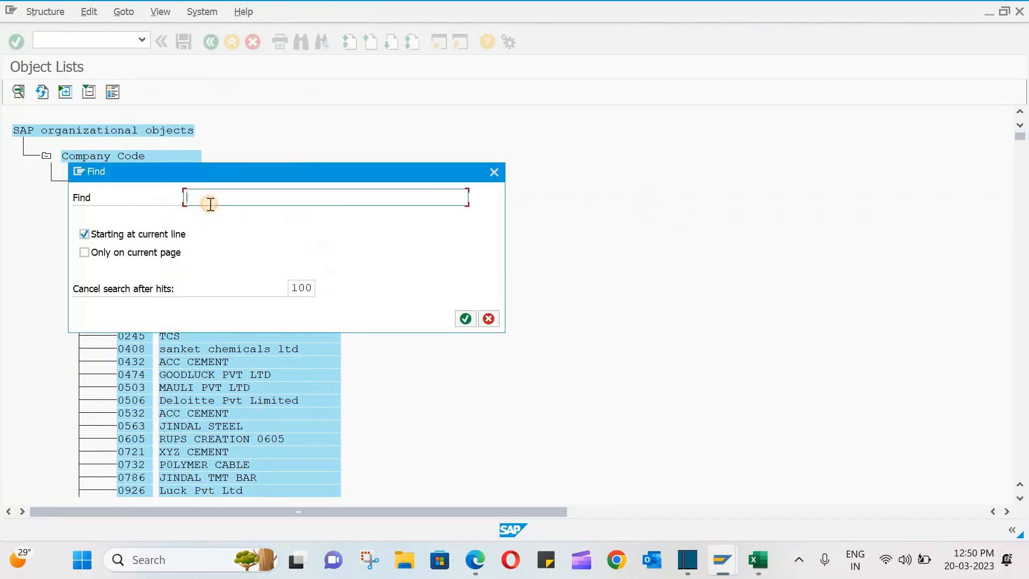
type("abcs")
key("Return")
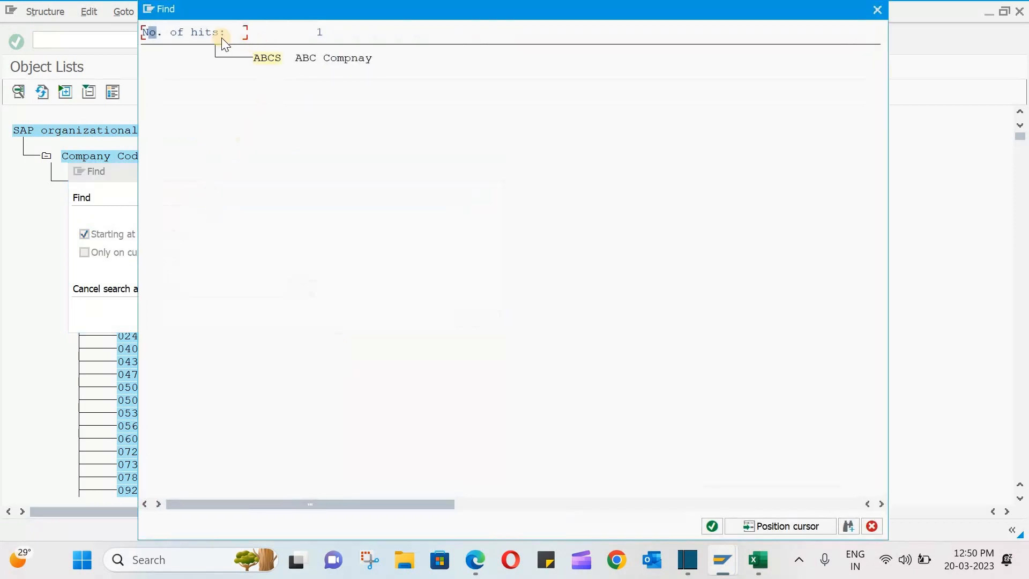
left_click(267, 57)
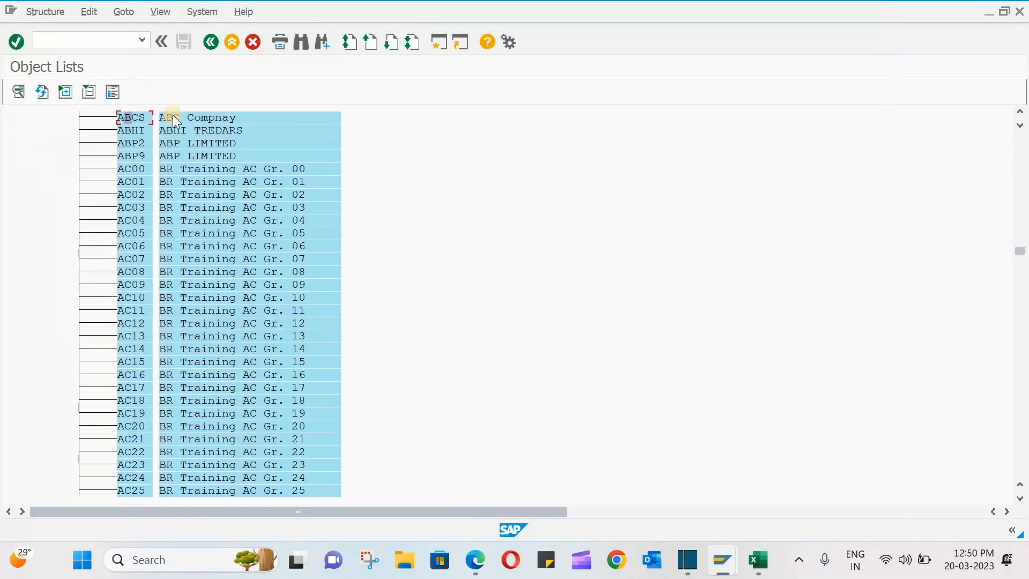
double_click(134, 117)
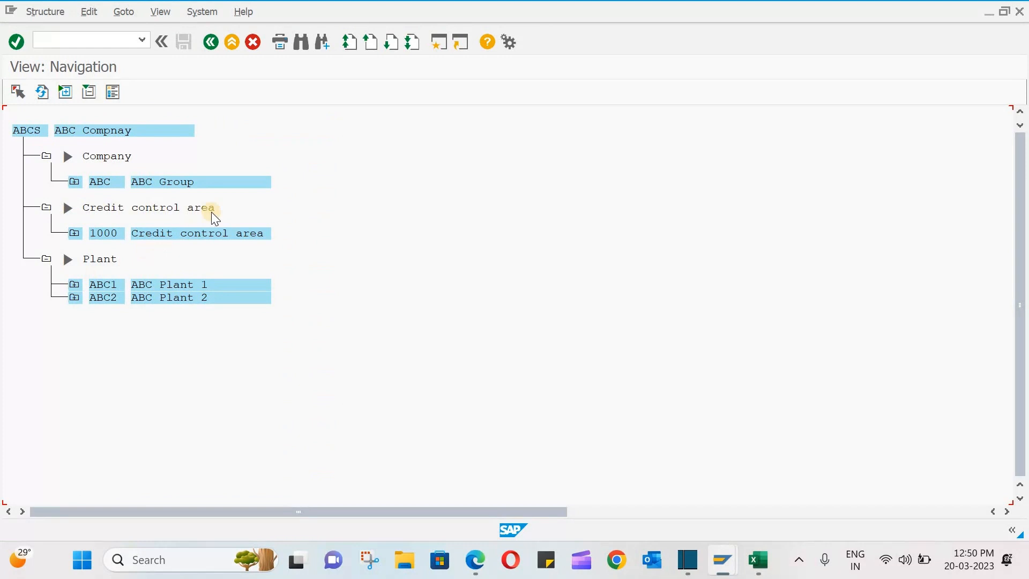
Expand plant ABC1 and examine its storage locations, company code and purchasing organization.
left_click(74, 287)
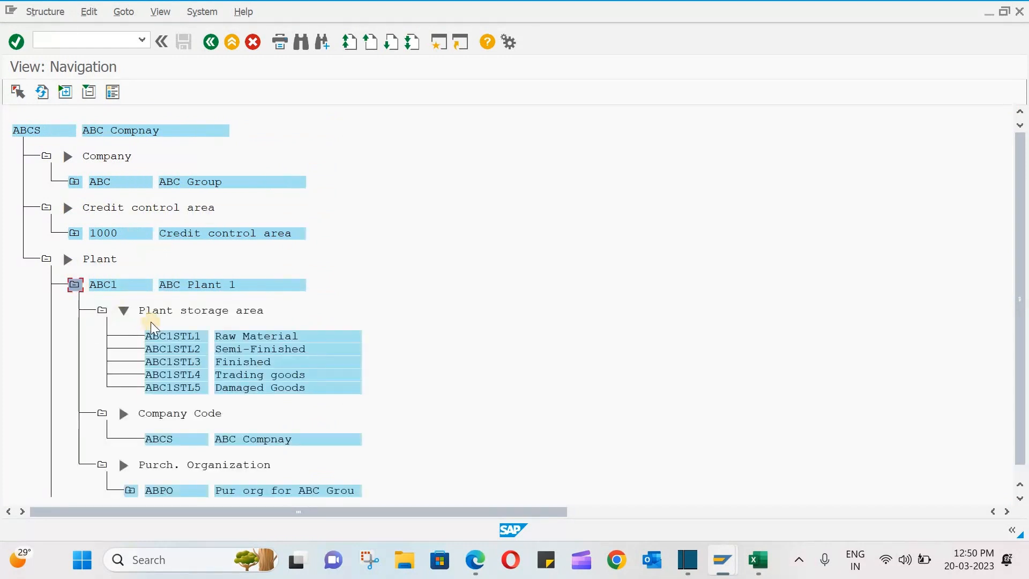
scroll(247, 300, "down", 1)
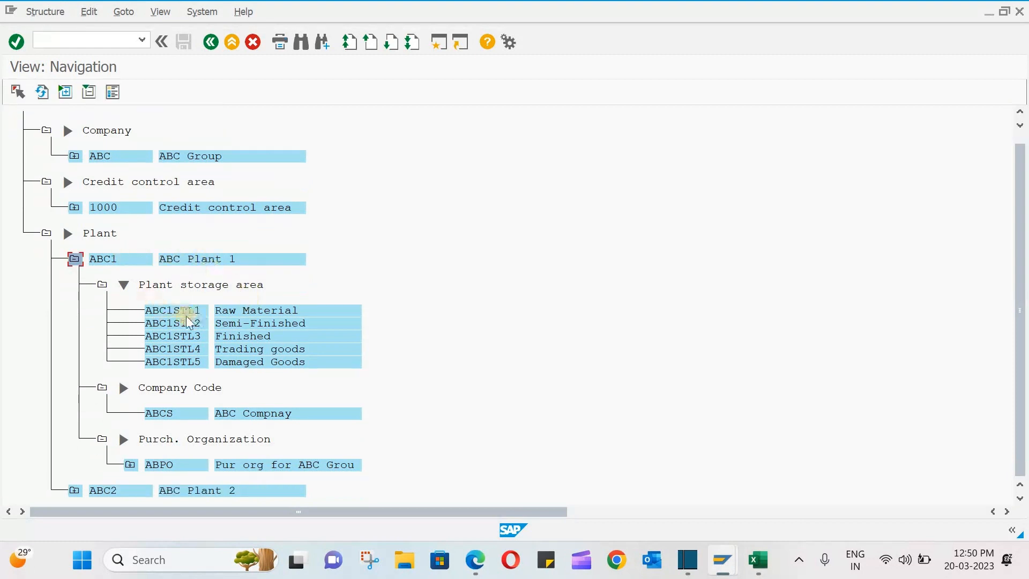
left_click(265, 324)
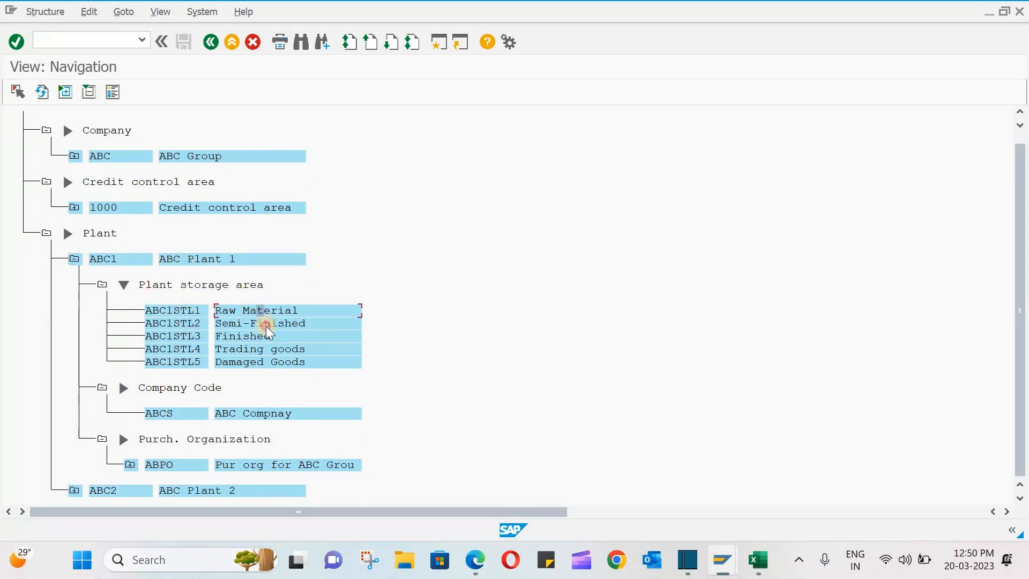
left_click(271, 347)
left_click(275, 362)
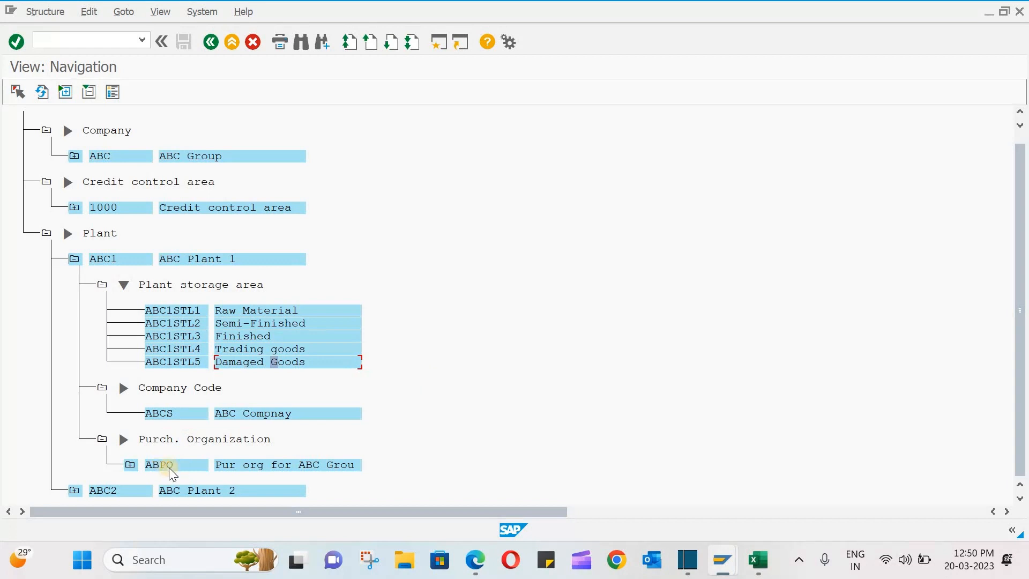
Collapse plant ABC1, expand plant ABC2 to examine its assignments, and collapse it again.
left_click(77, 260)
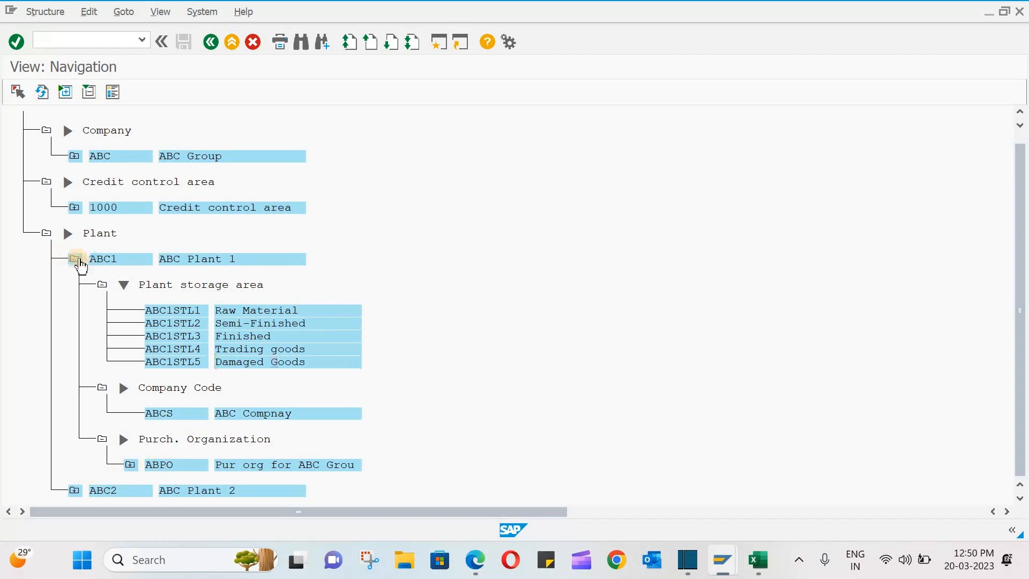
left_click(75, 272)
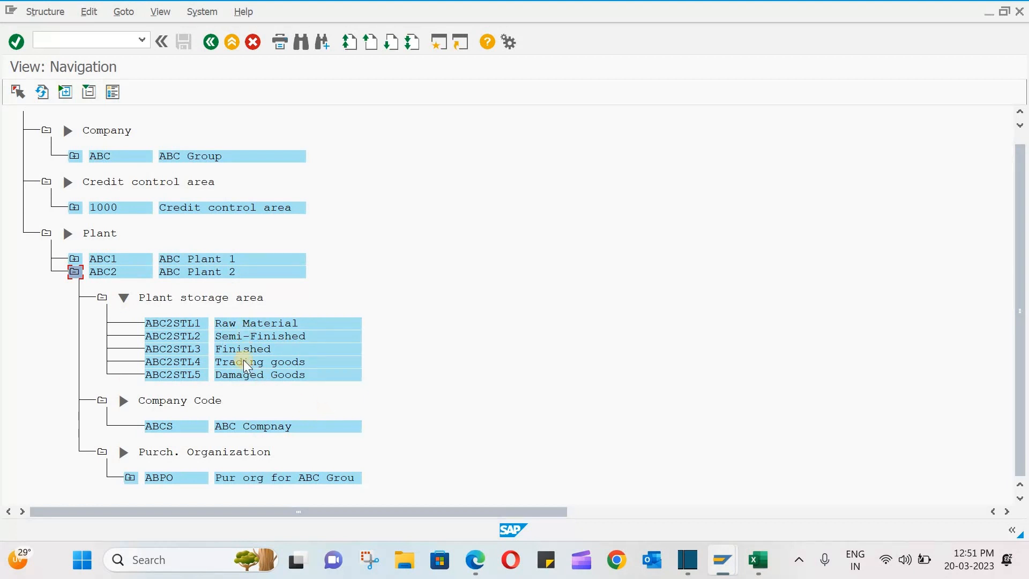
left_click(76, 272)
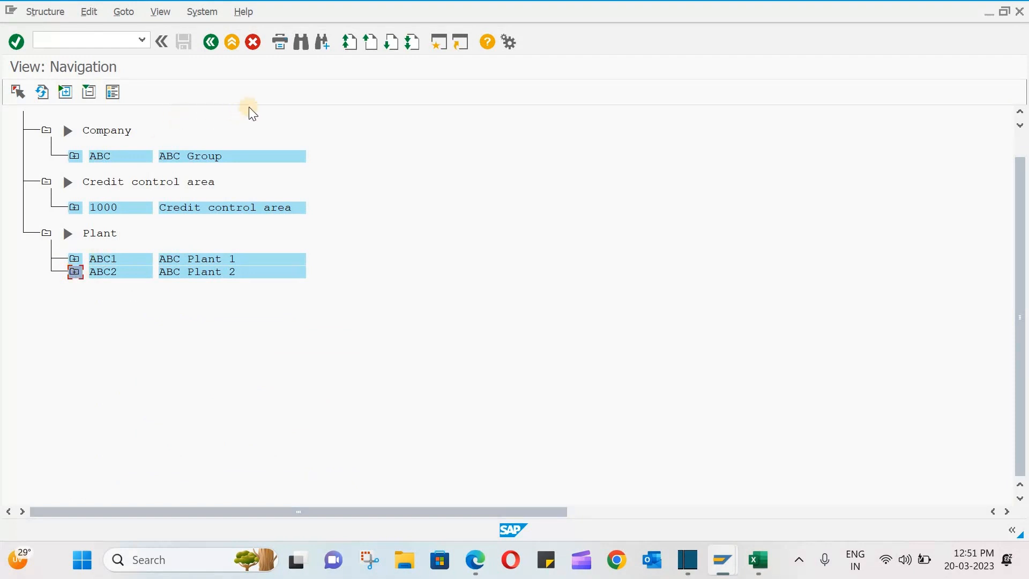
Leave the company code structure navigation and return to the SAP Easy Access screen.
left_click(253, 43)
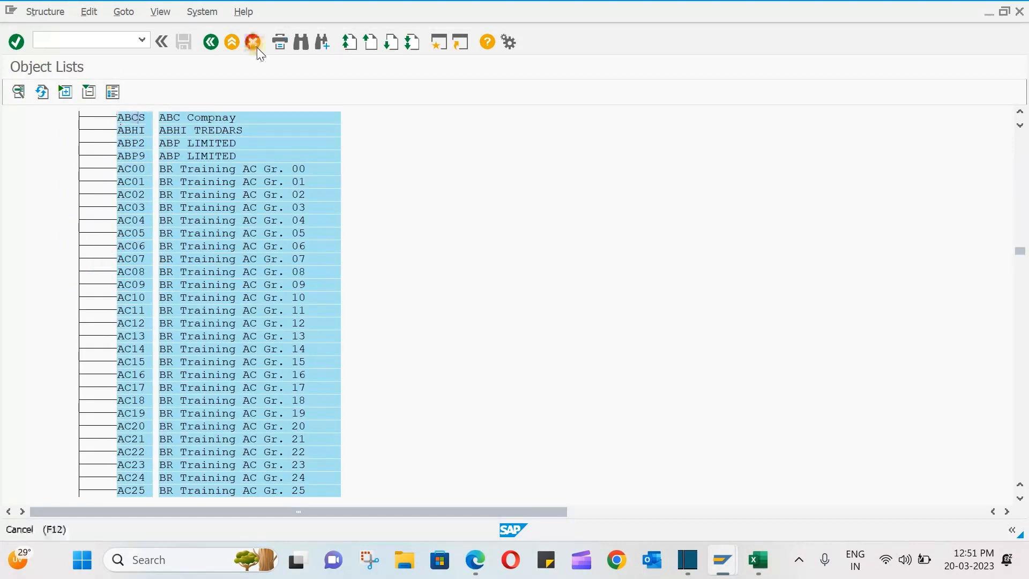
left_click(495, 355)
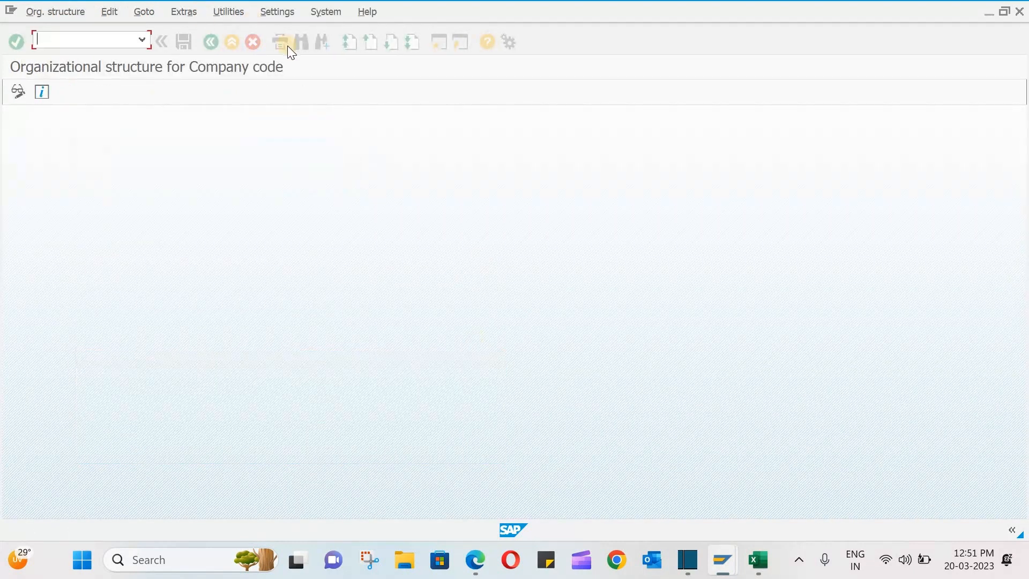
left_click(253, 42)
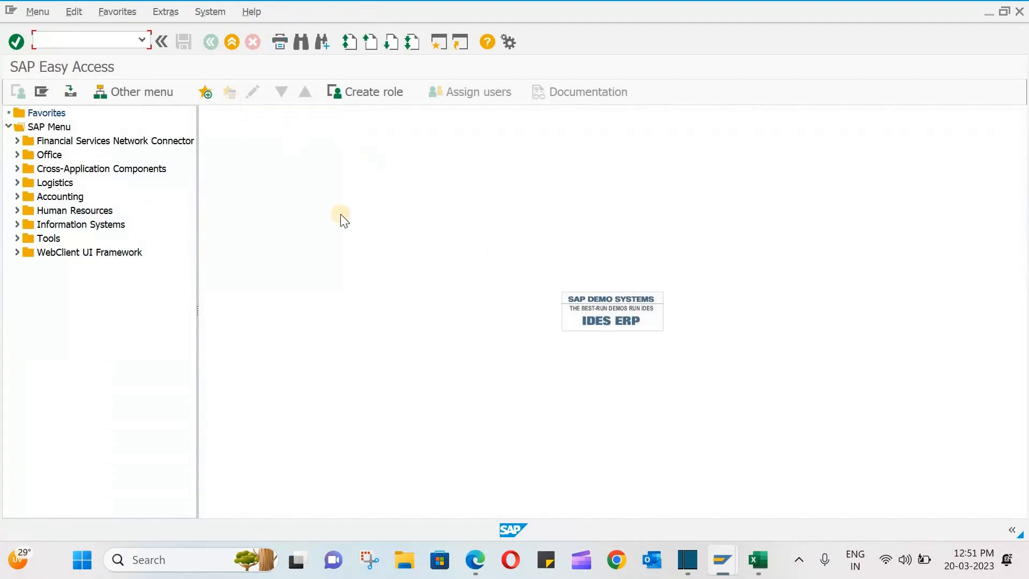